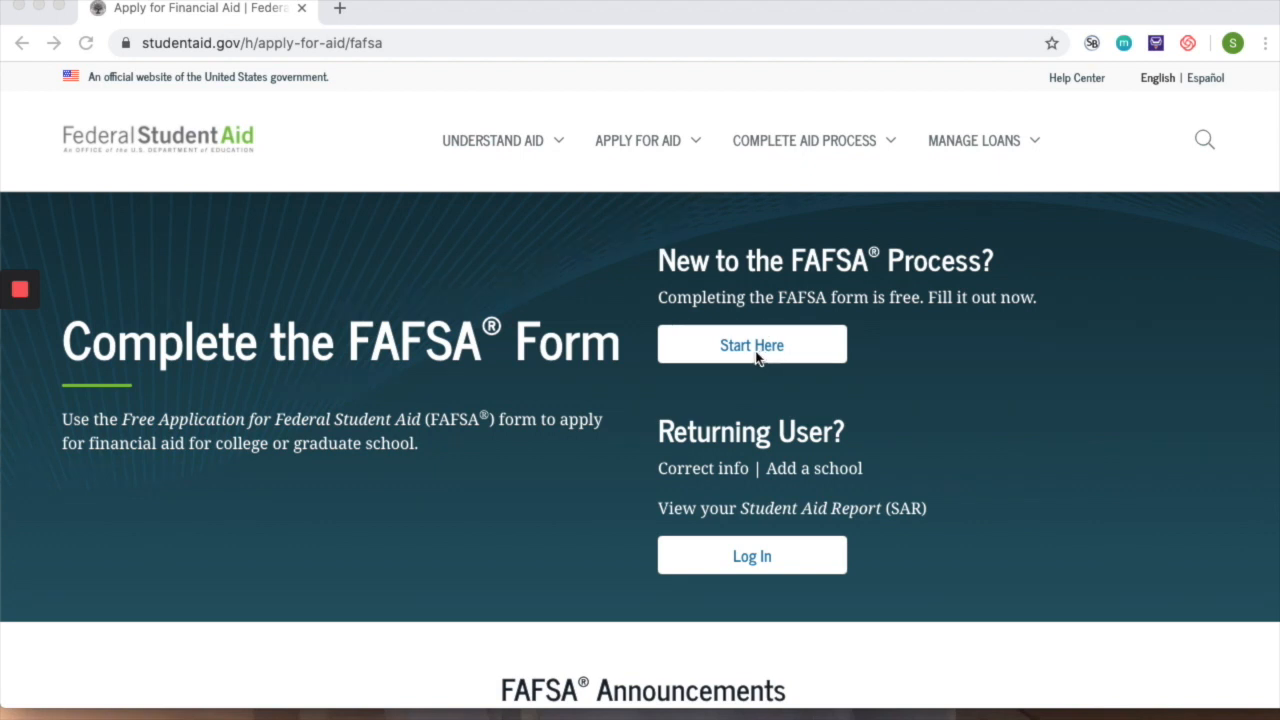
Step: Go to fafsa.ed.gov and start the FAFSA form as someone new to the process
{"action": "left_click", "coordinate": [224, 43]}
{"action": "type", "text": "fafsa.ed.gov"}
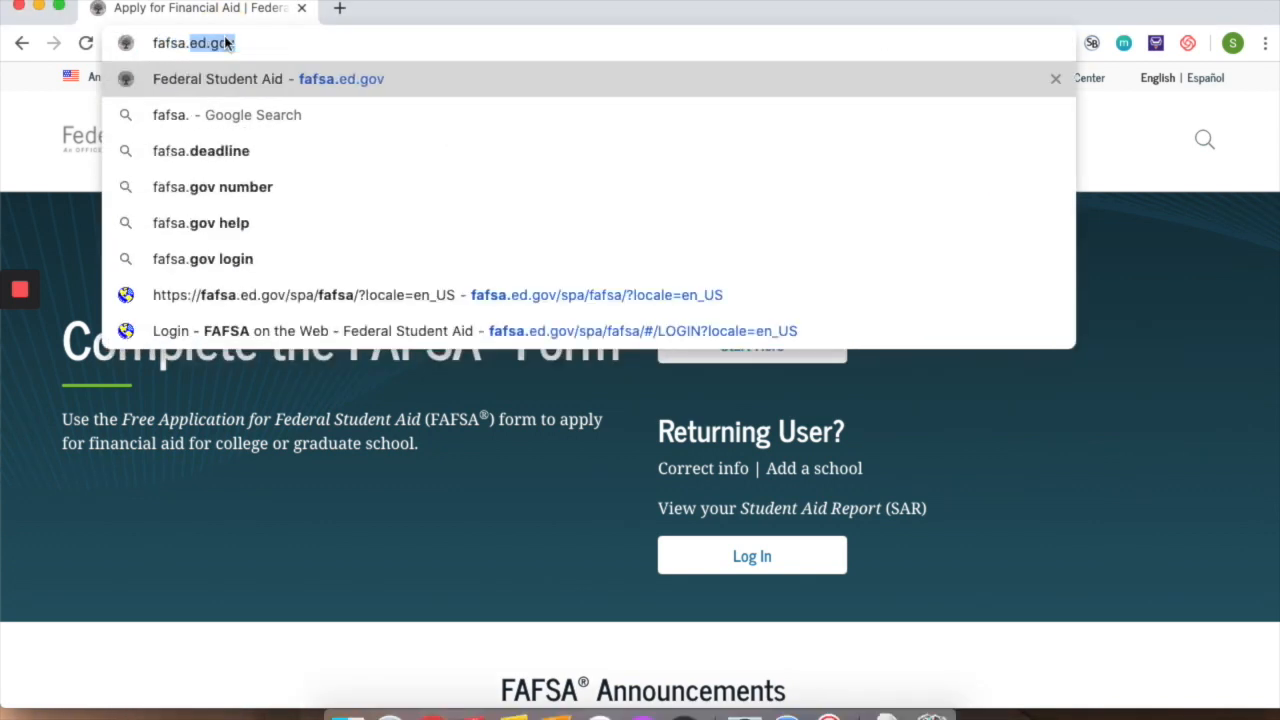
{"action": "key", "text": "Return"}
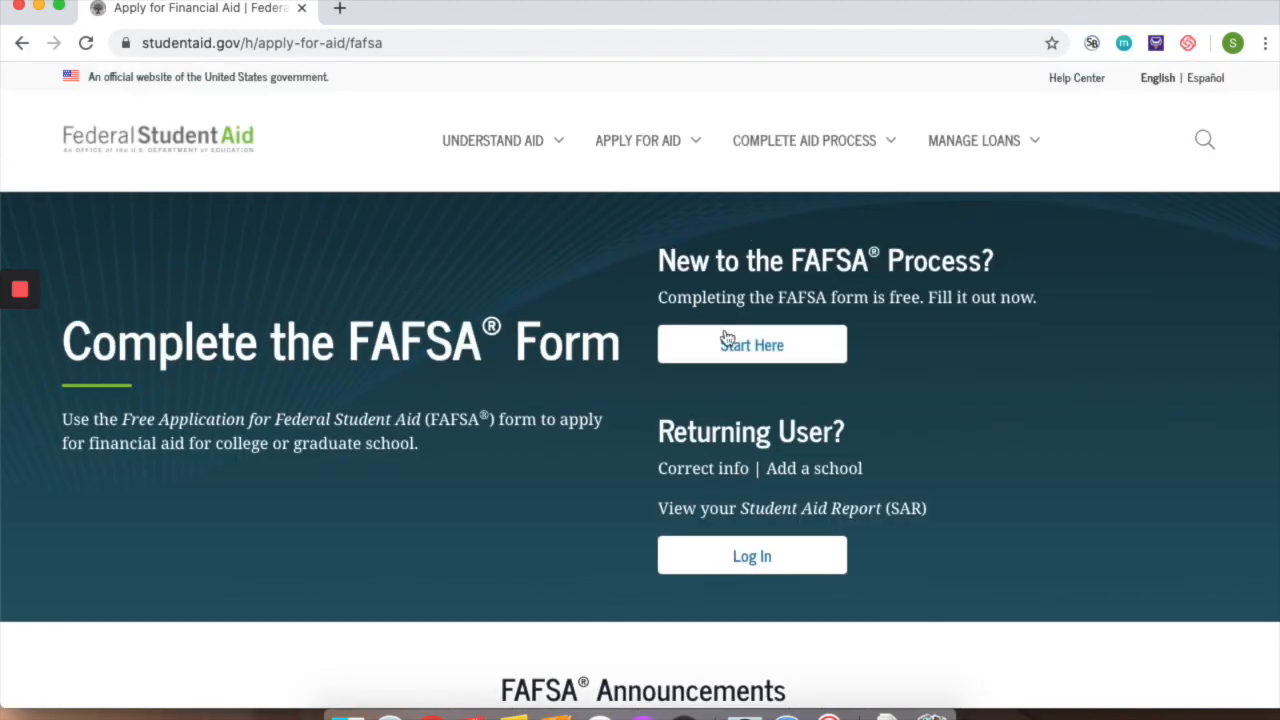
{"action": "left_click", "coordinate": [740, 350]}
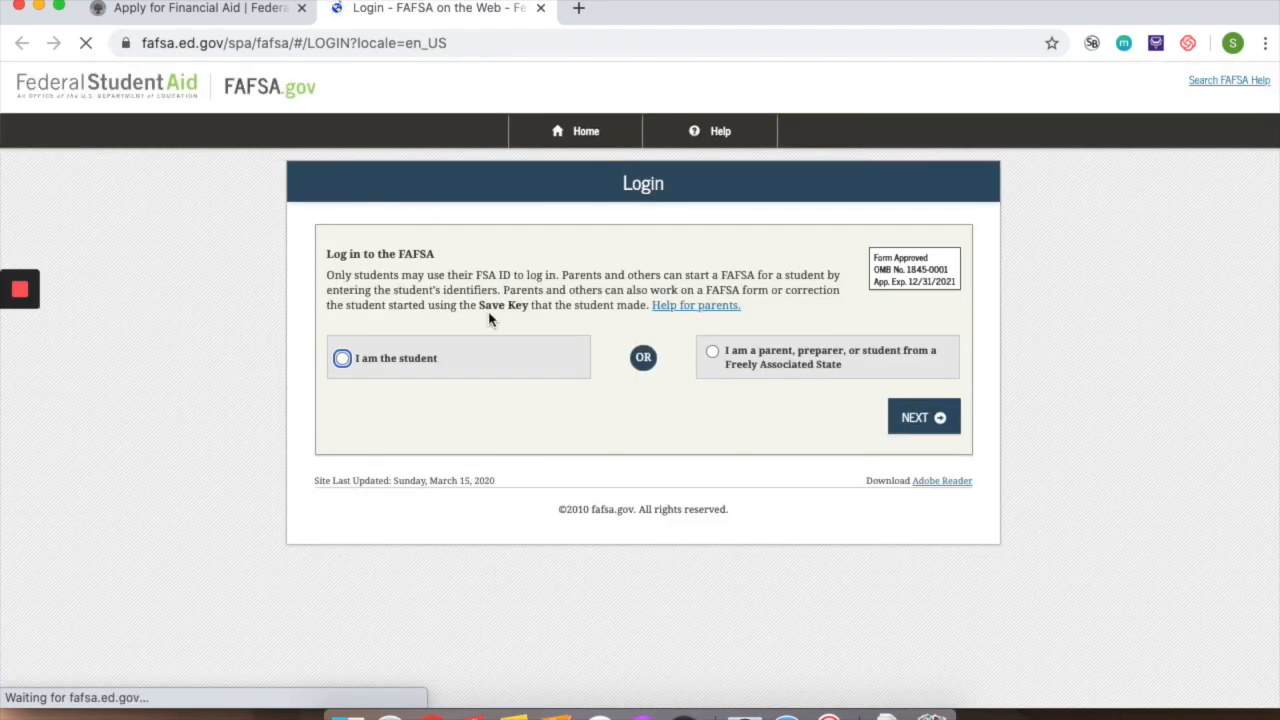
Step: Identify as the student on the FAFSA login page and open the page for creating an FSA ID
{"action": "left_click", "coordinate": [366, 362]}
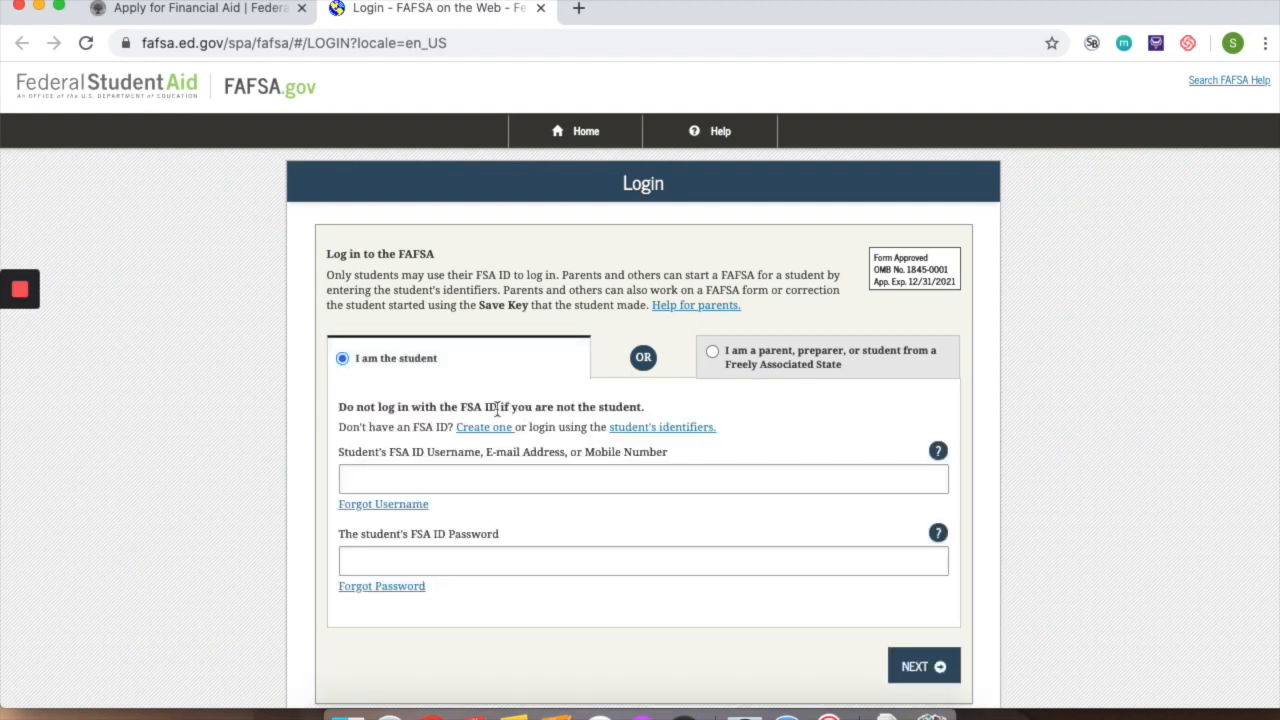
{"action": "scroll", "coordinate": [497, 409], "scroll_direction": "down", "scroll_amount": 2}
{"action": "scroll", "coordinate": [537, 417], "scroll_direction": "up", "scroll_amount": 2}
{"action": "left_click", "coordinate": [493, 430]}
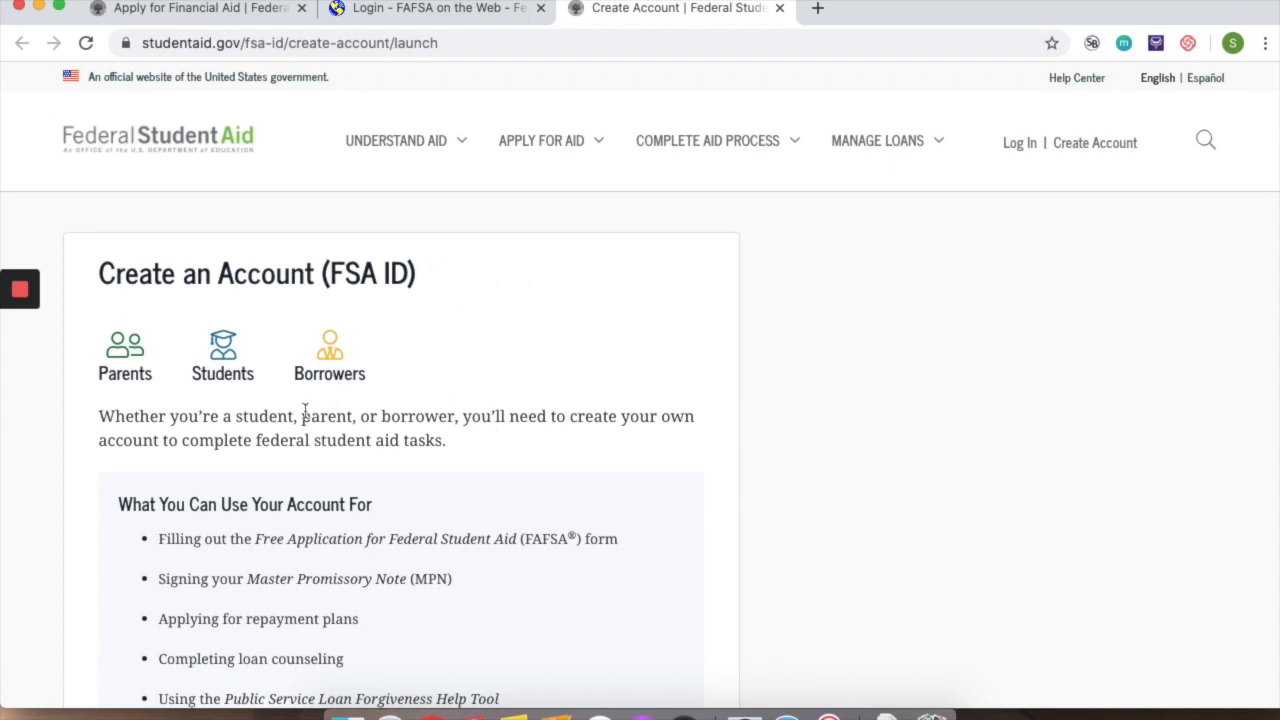
Step: Read what the FSA ID account can be used for and which items are needed to create it
{"action": "scroll", "coordinate": [266, 438], "scroll_direction": "down", "scroll_amount": 3}
{"action": "scroll", "coordinate": [268, 441], "scroll_direction": "down", "scroll_amount": 5}
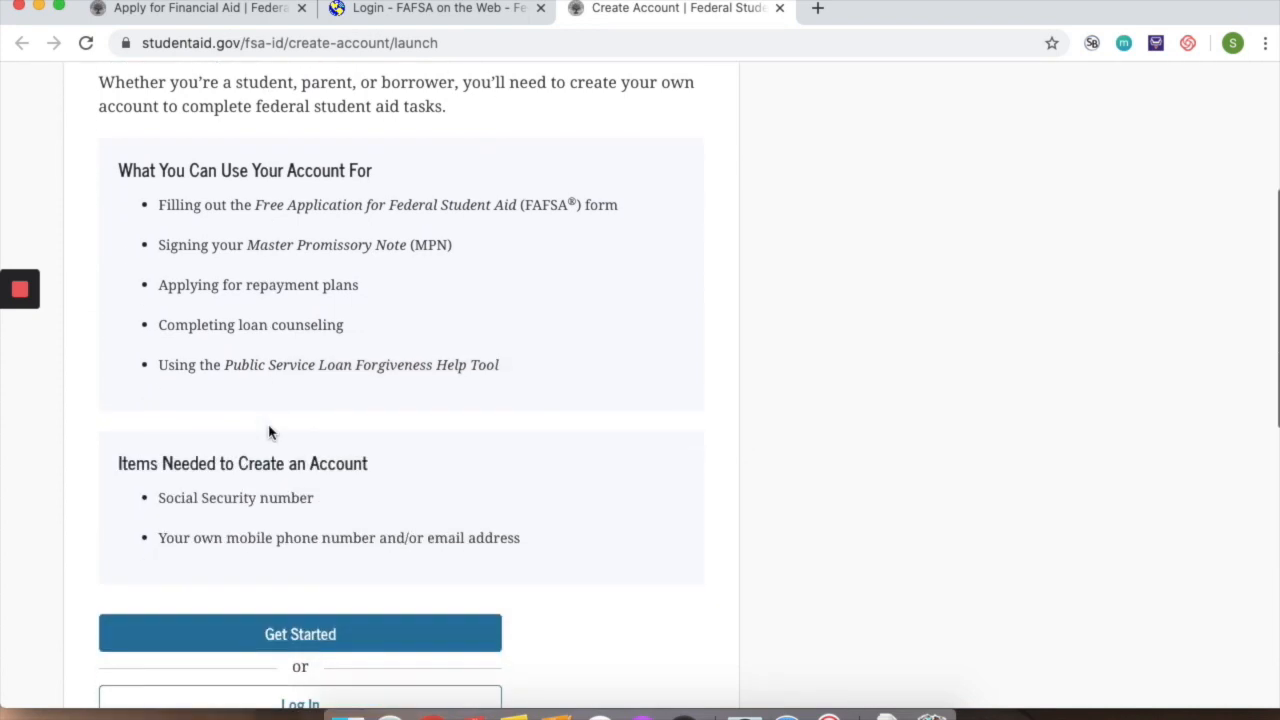
{"action": "scroll", "coordinate": [291, 425], "scroll_direction": "up", "scroll_amount": 4}
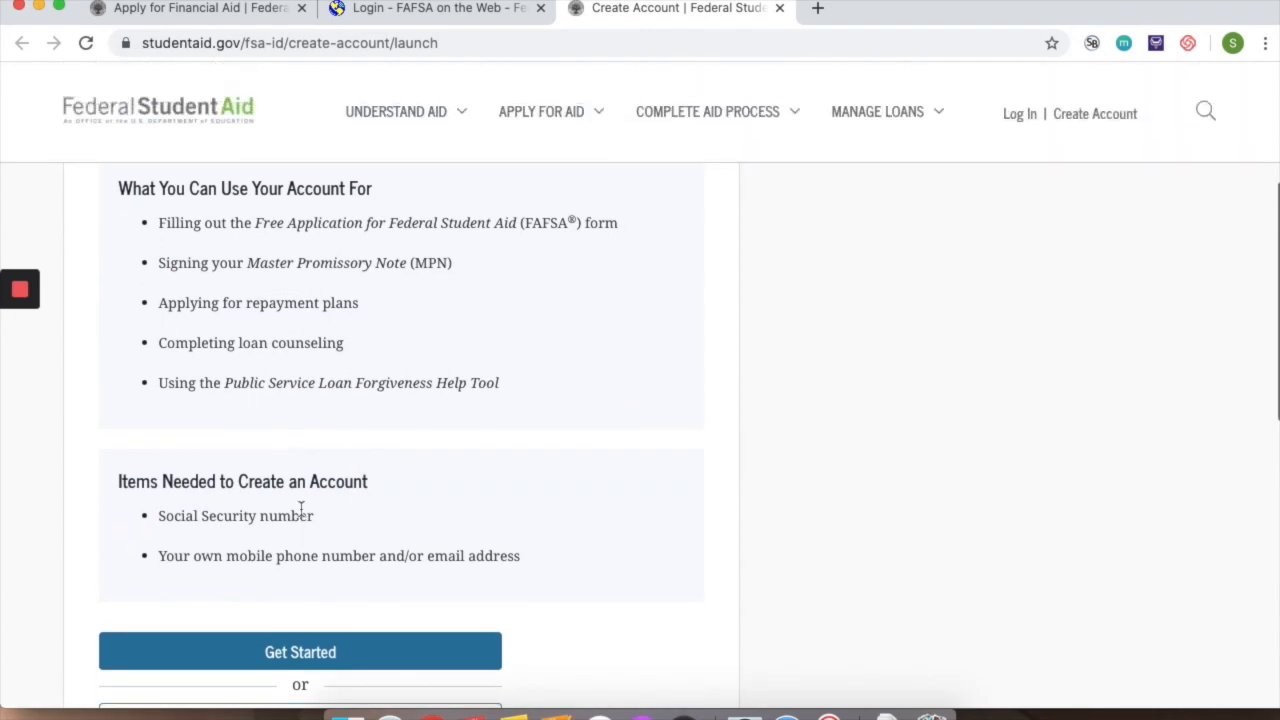
{"action": "scroll", "coordinate": [302, 515], "scroll_direction": "down", "scroll_amount": 2}
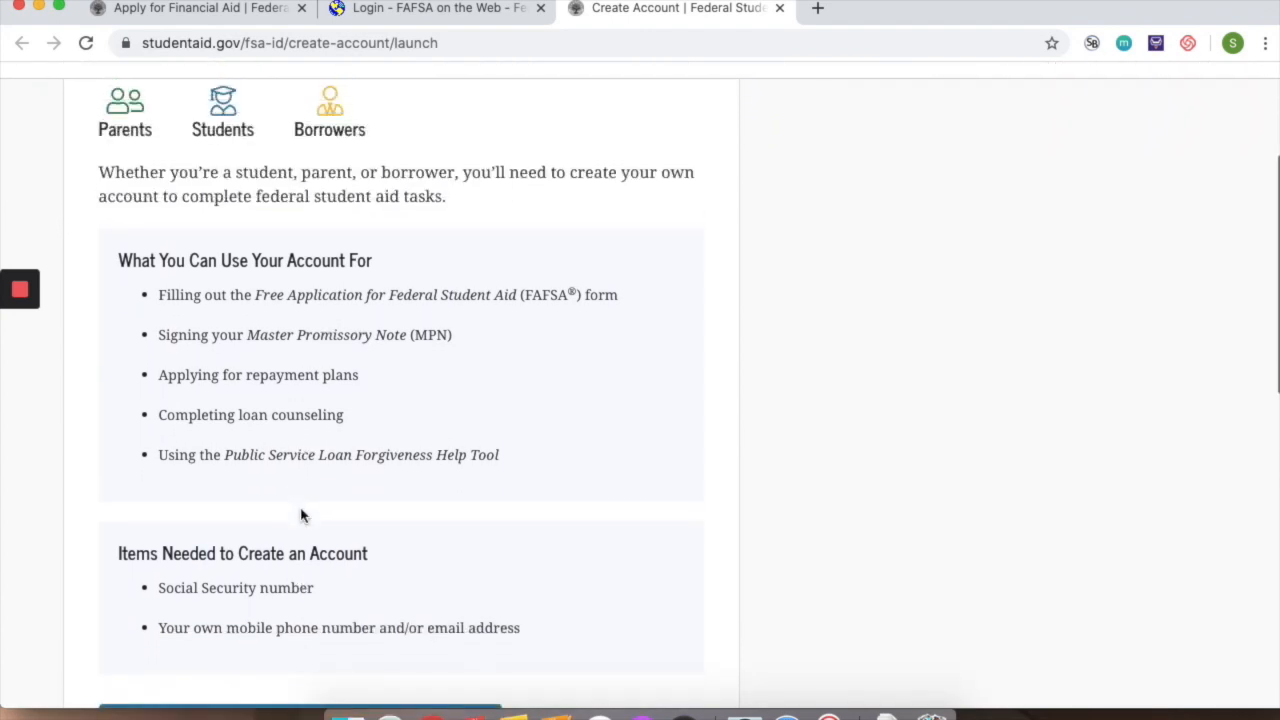
{"action": "scroll", "coordinate": [301, 515], "scroll_direction": "up", "scroll_amount": 3}
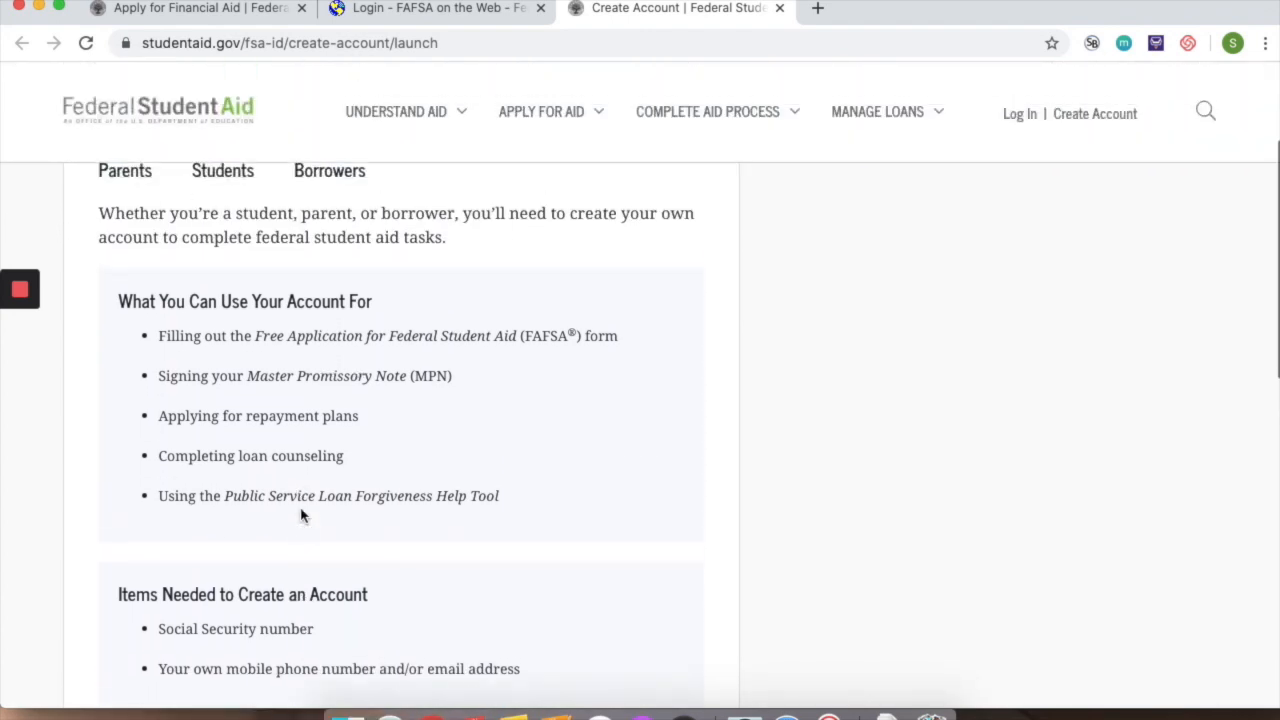
{"action": "scroll", "coordinate": [301, 510], "scroll_direction": "up", "scroll_amount": 2}
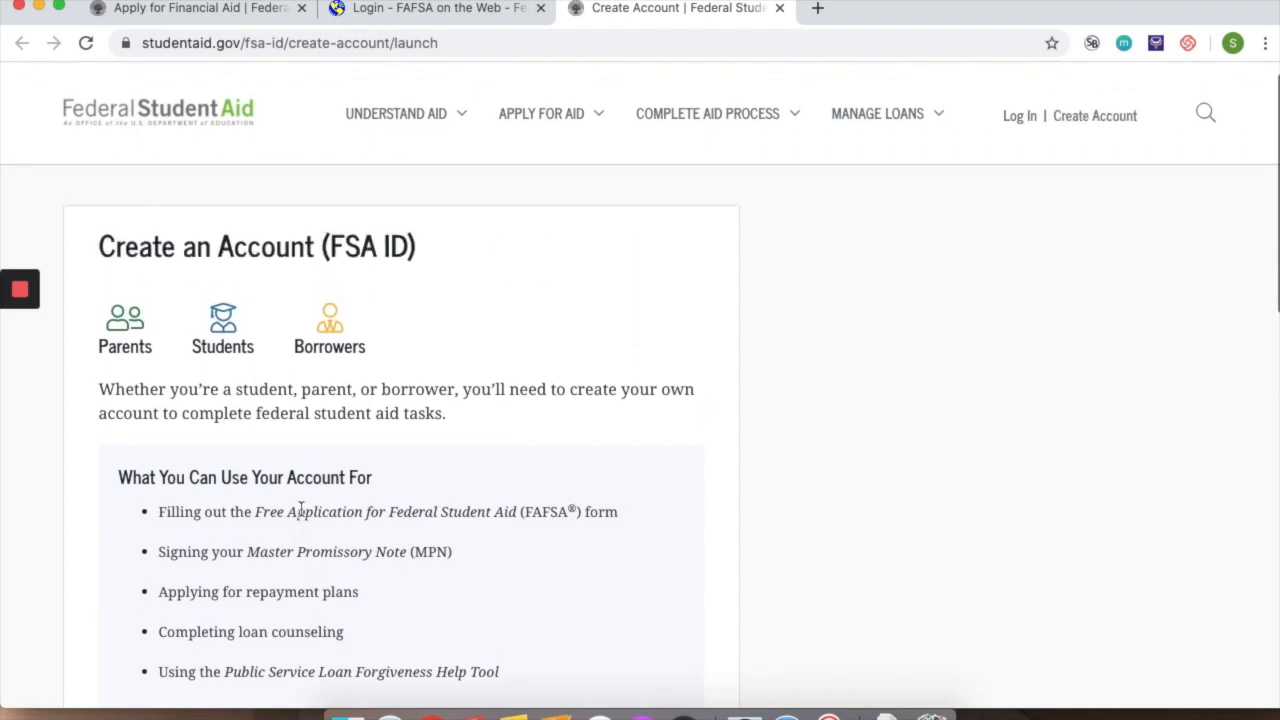
{"action": "scroll", "coordinate": [301, 510], "scroll_direction": "down", "scroll_amount": 1}
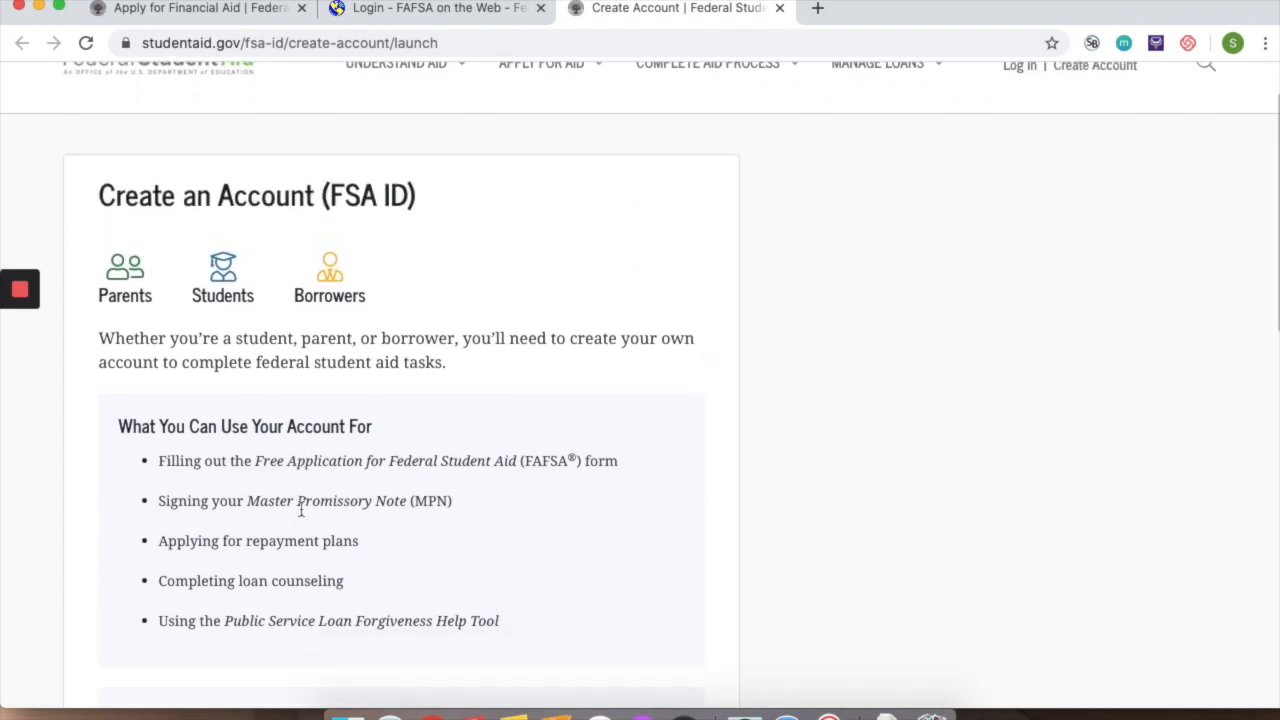
{"action": "scroll", "coordinate": [301, 510], "scroll_direction": "down", "scroll_amount": 2}
{"action": "scroll", "coordinate": [301, 510], "scroll_direction": "down", "scroll_amount": 1}
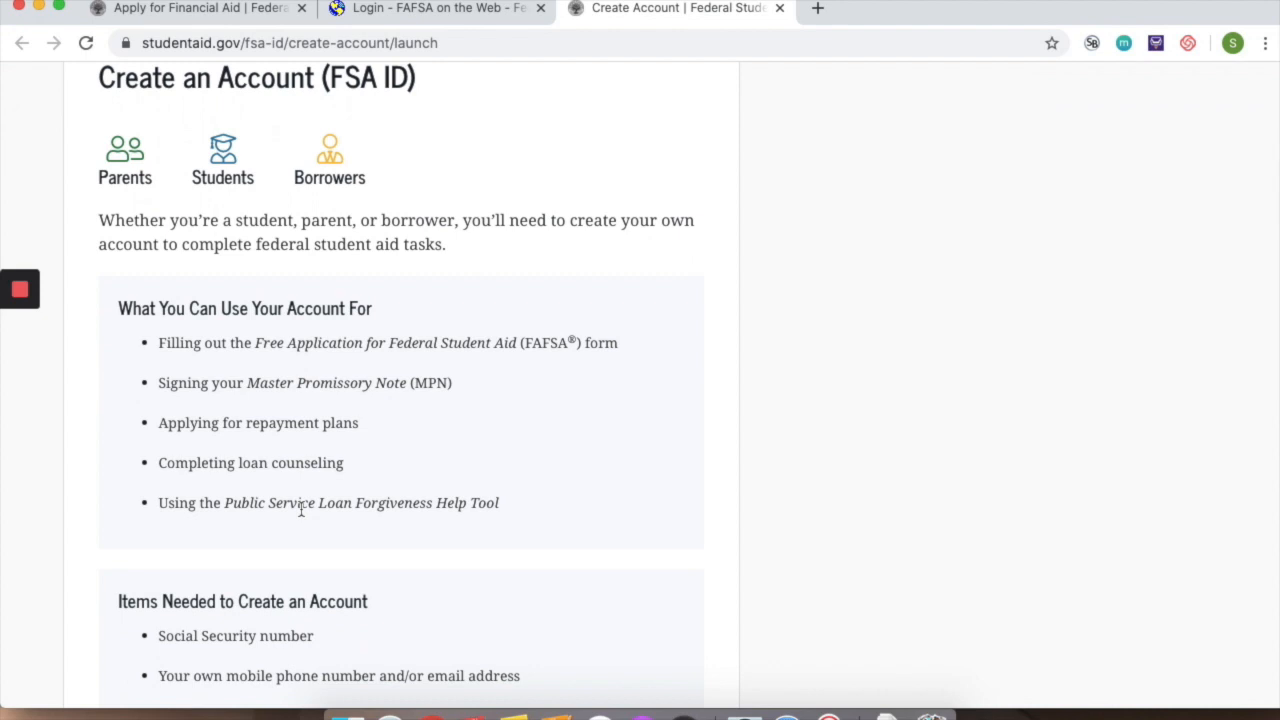
{"action": "scroll", "coordinate": [301, 510], "scroll_direction": "down", "scroll_amount": 2}
{"action": "scroll", "coordinate": [301, 510], "scroll_direction": "down", "scroll_amount": 1}
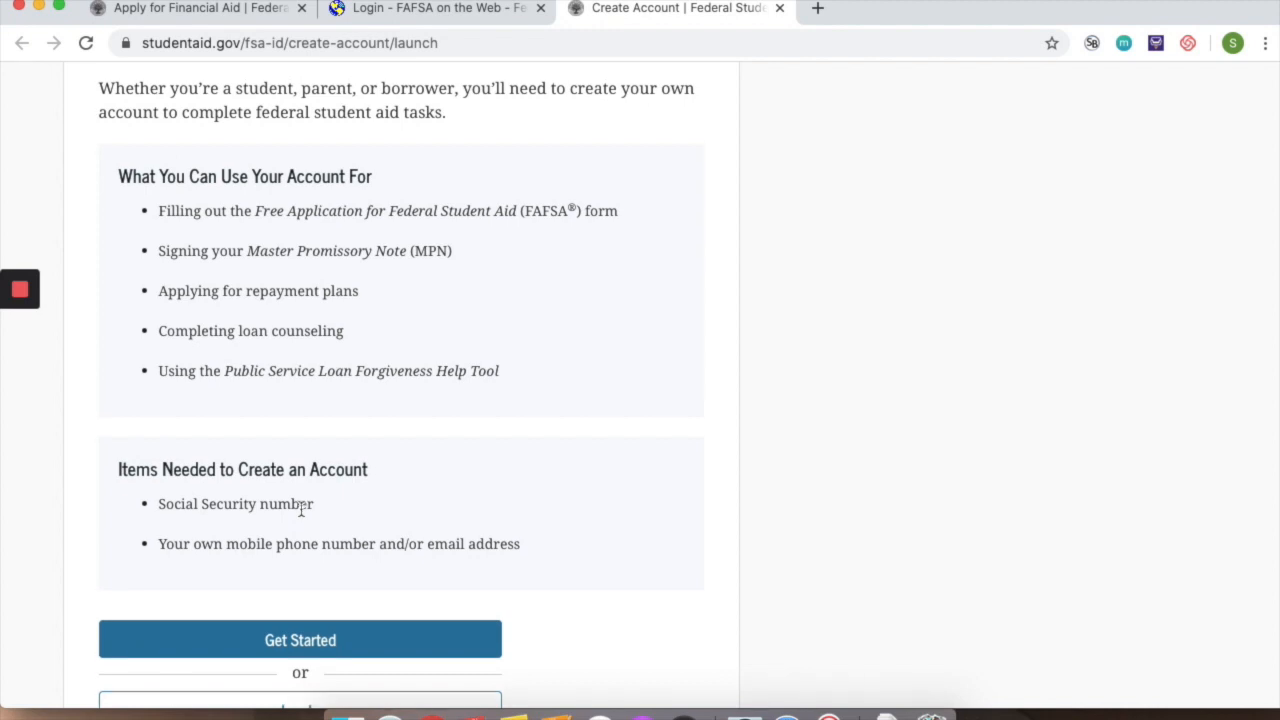
{"action": "scroll", "coordinate": [301, 510], "scroll_direction": "up", "scroll_amount": 1}
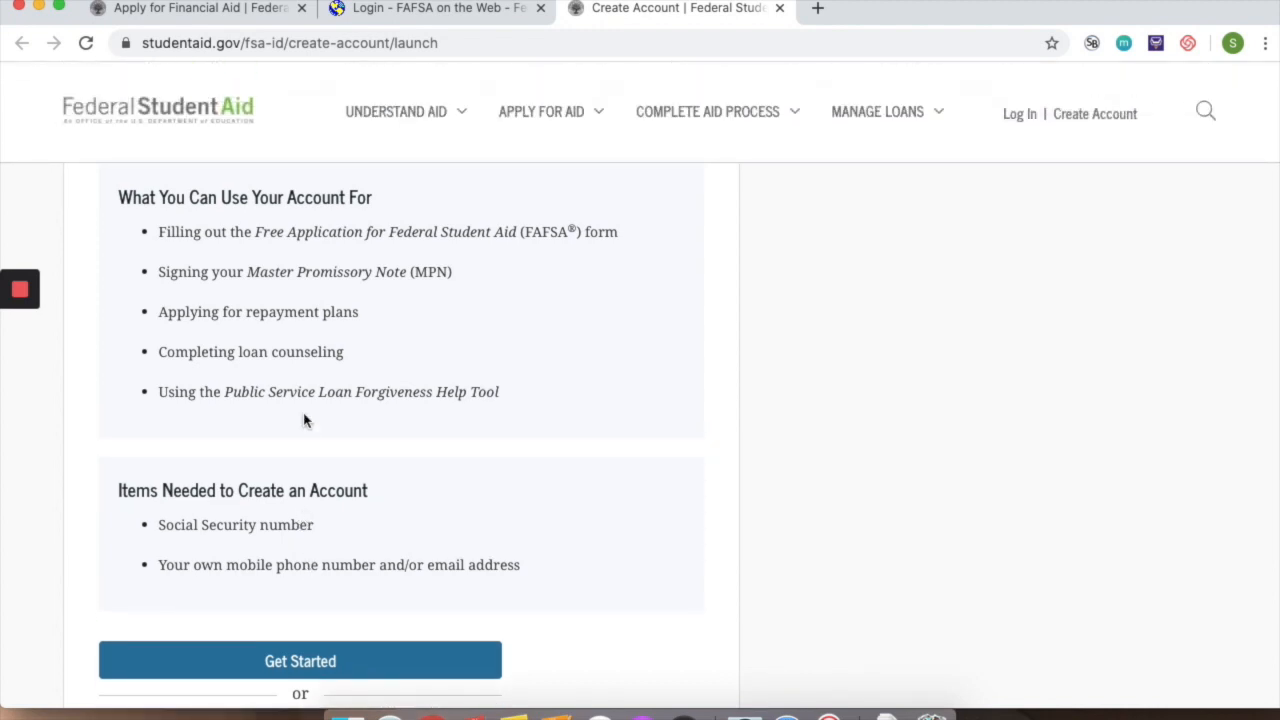
Step: Get started with creating the FSA ID account
{"action": "scroll", "coordinate": [305, 430], "scroll_direction": "down", "scroll_amount": 3}
{"action": "left_click", "coordinate": [288, 517]}
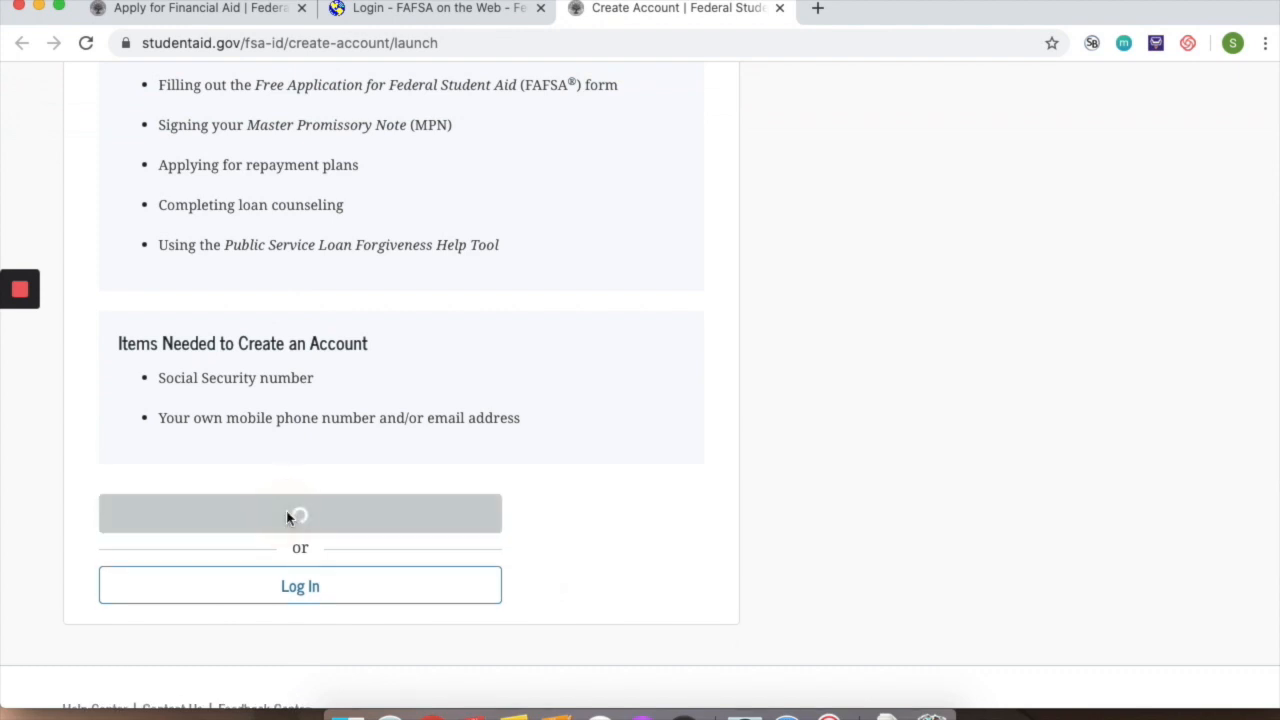
{"action": "scroll", "coordinate": [372, 532], "scroll_direction": "down", "scroll_amount": 3}
Step: Enter the student's first name, middle initial and last name in the Personal Information form
{"action": "left_click", "coordinate": [306, 497]}
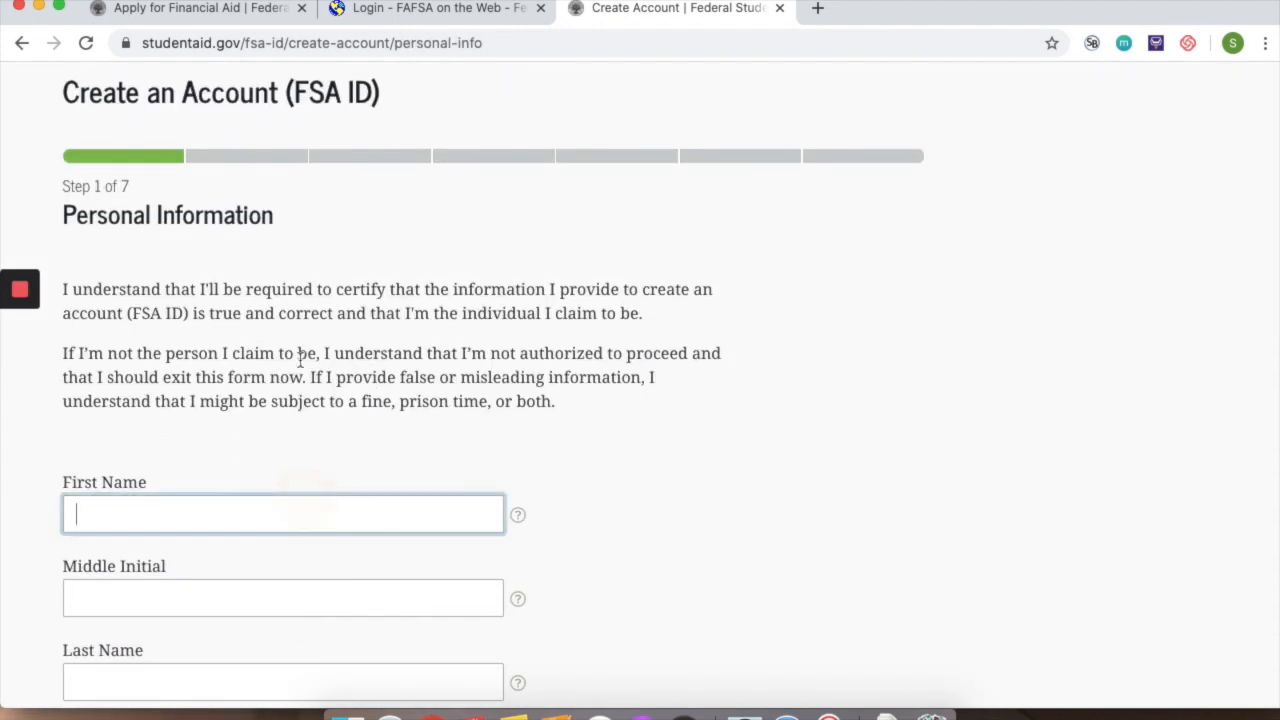
{"action": "scroll", "coordinate": [320, 370], "scroll_direction": "down", "scroll_amount": 5}
{"action": "scroll", "coordinate": [356, 262], "scroll_direction": "up", "scroll_amount": 1}
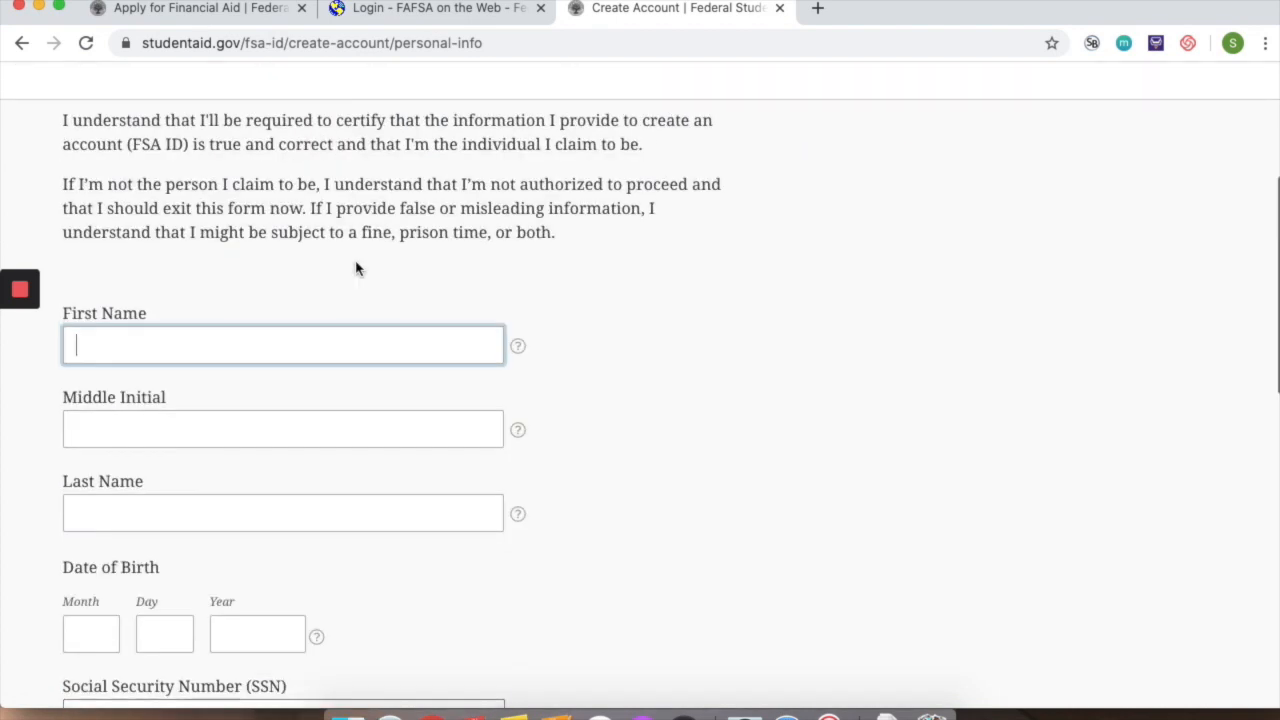
{"action": "key", "text": "Tab"}
{"action": "key", "text": "Tab"}
{"action": "type", "text": "C"}
{"action": "key", "text": "Tab"}
Step: Fill in the student's date of birth and Social Security number, and submit the personal information
{"action": "key", "text": "Tab"}
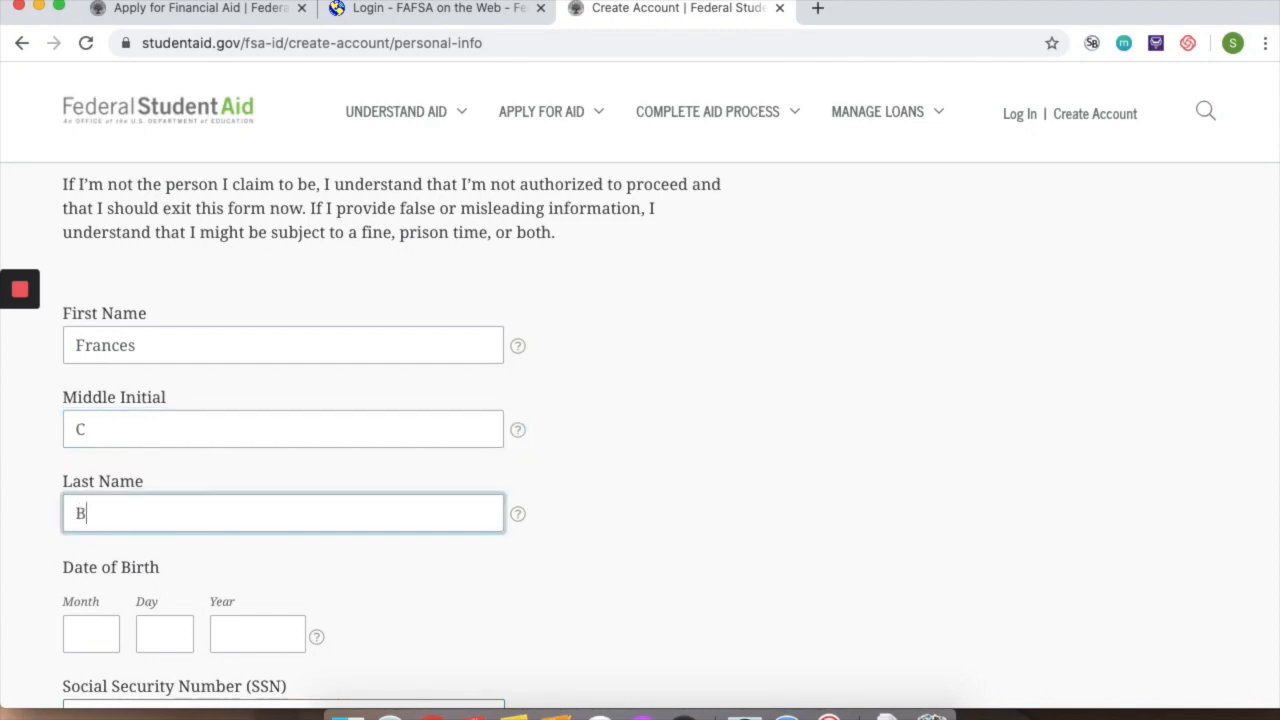
{"action": "key", "text": "Tab"}
{"action": "key", "text": "Tab"}
{"action": "scroll", "coordinate": [640, 400], "scroll_direction": "down", "scroll_amount": 3}
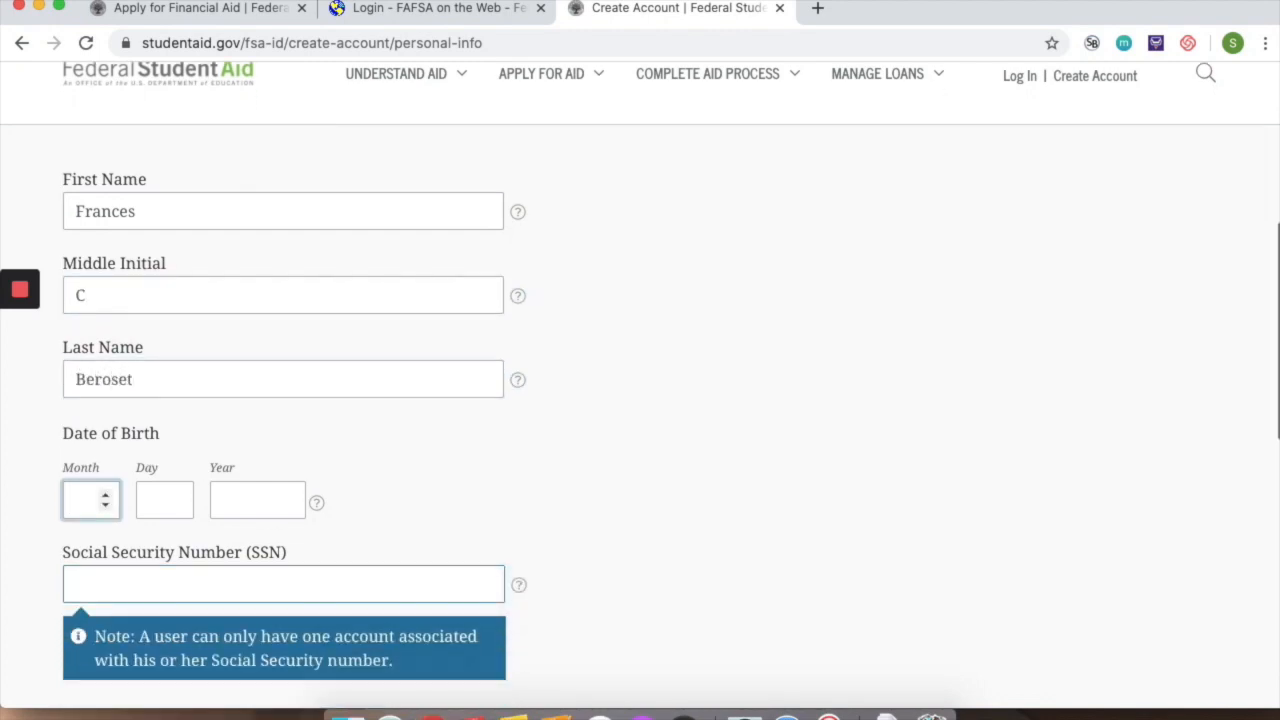
{"action": "type", "text": "06"}
{"action": "key", "text": "Tab"}
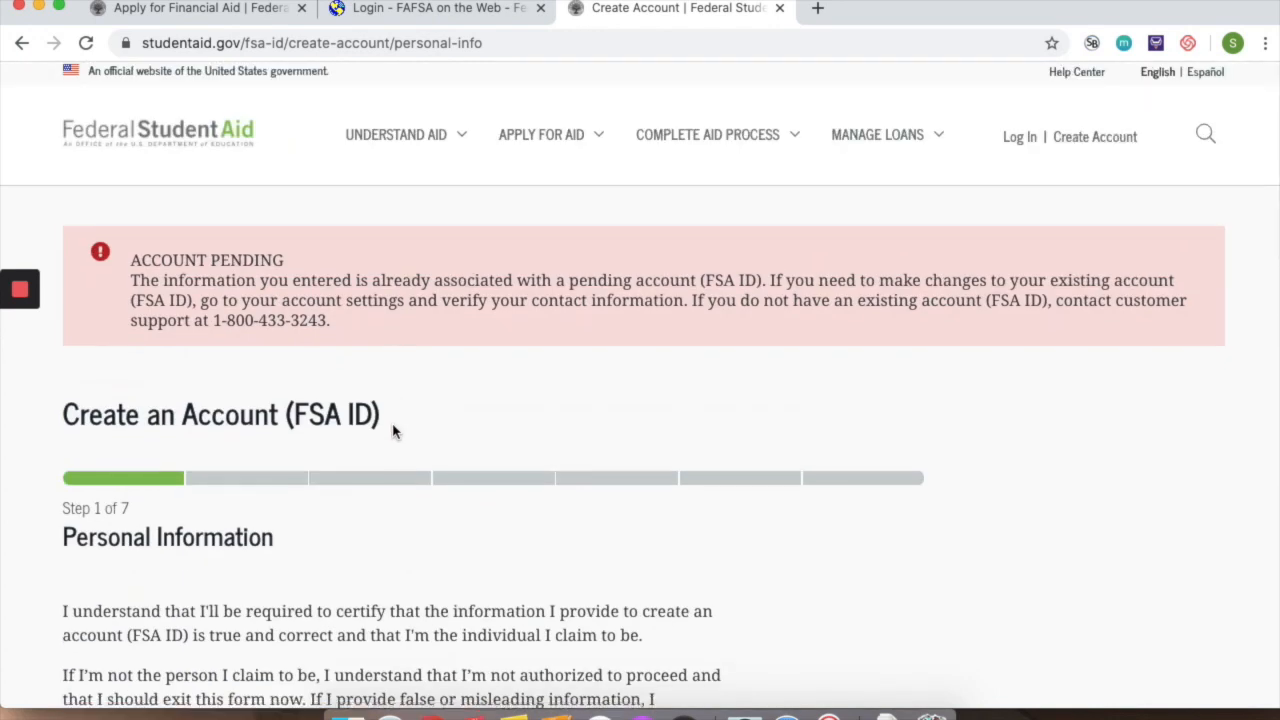
{"action": "scroll", "coordinate": [394, 430], "scroll_direction": "down", "scroll_amount": 1}
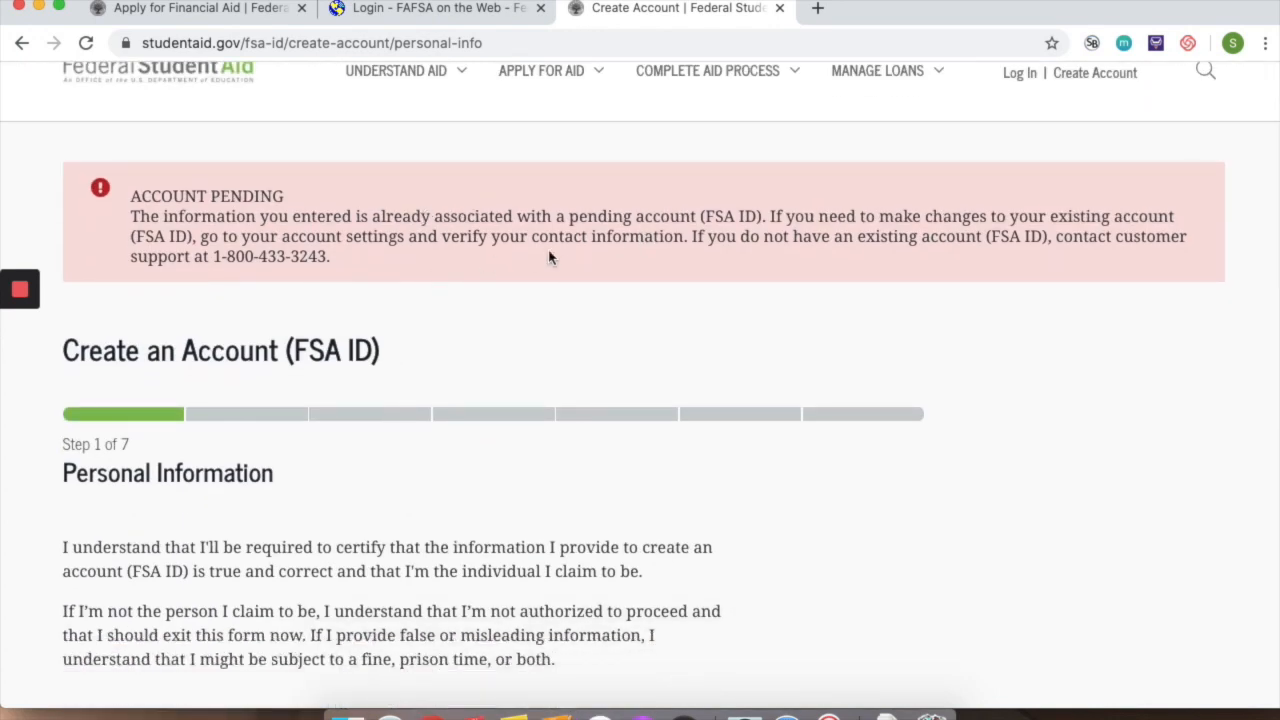
{"action": "scroll", "coordinate": [548, 258], "scroll_direction": "up", "scroll_amount": 1}
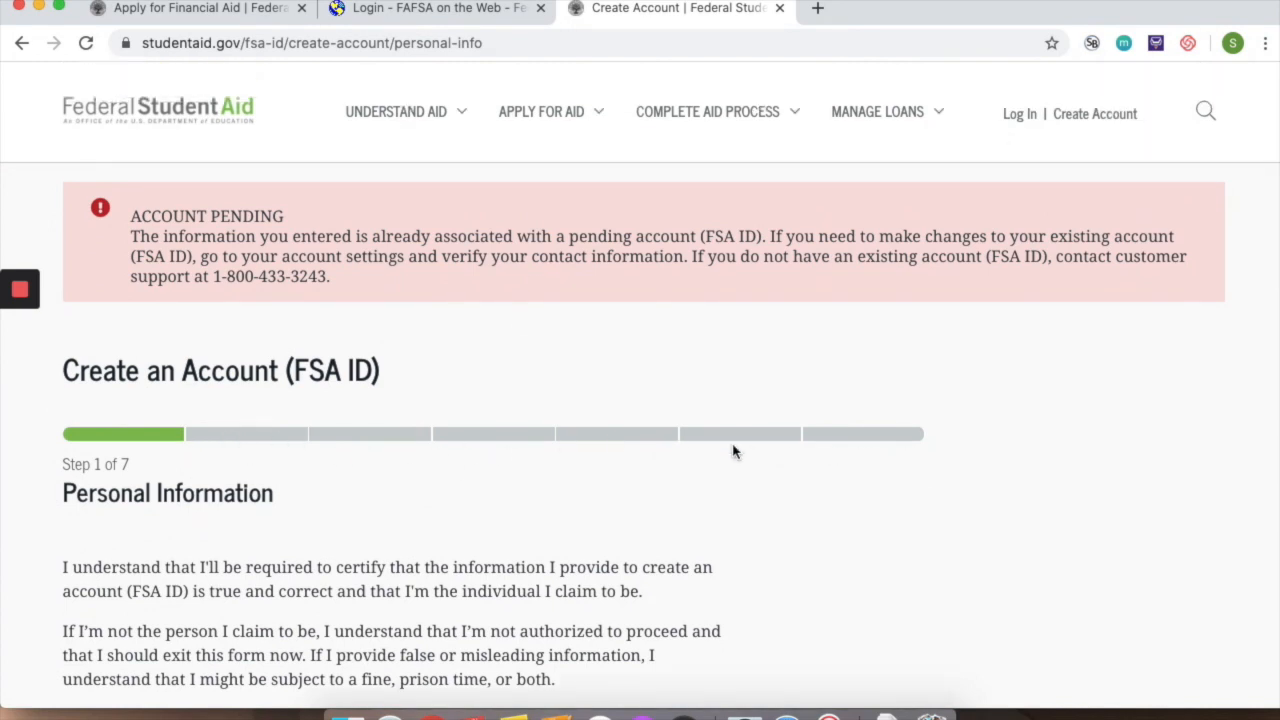
{"action": "scroll", "coordinate": [231, 356], "scroll_direction": "up", "scroll_amount": 2}
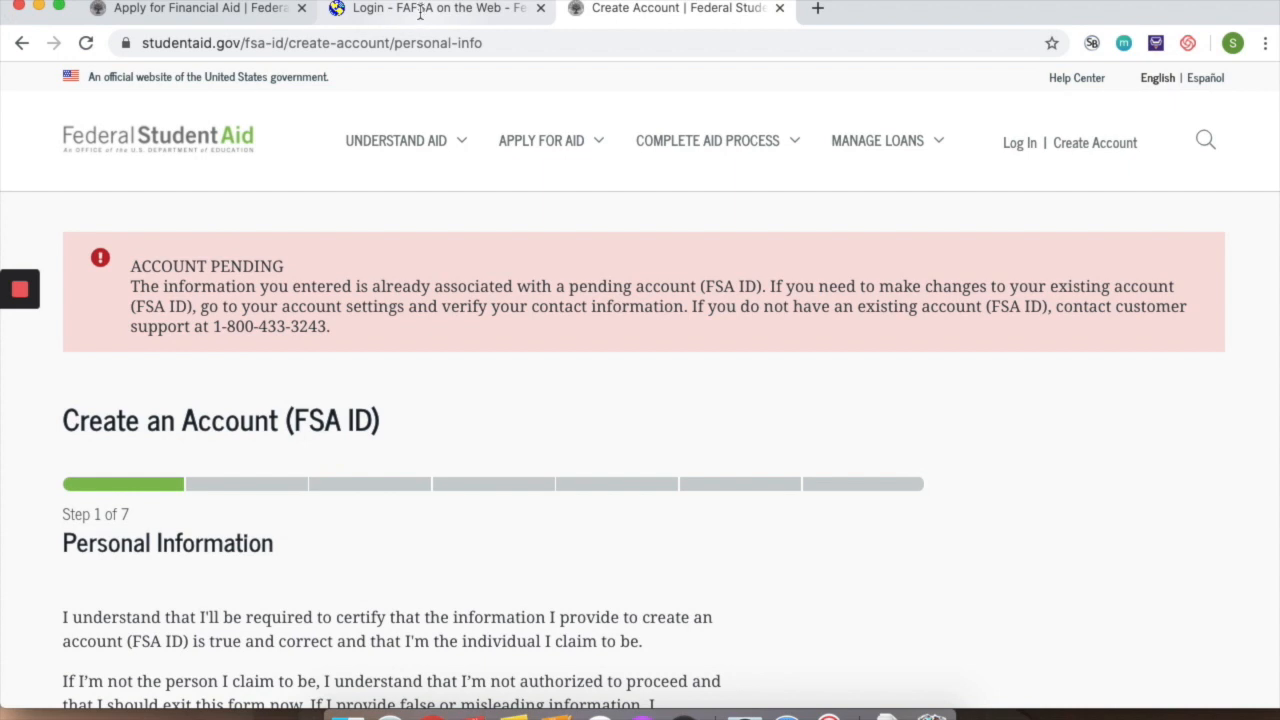
Step: Return to the FAFSA login page and try to log in with the student's mobile number and FSA ID password
{"action": "left_click", "coordinate": [420, 10]}
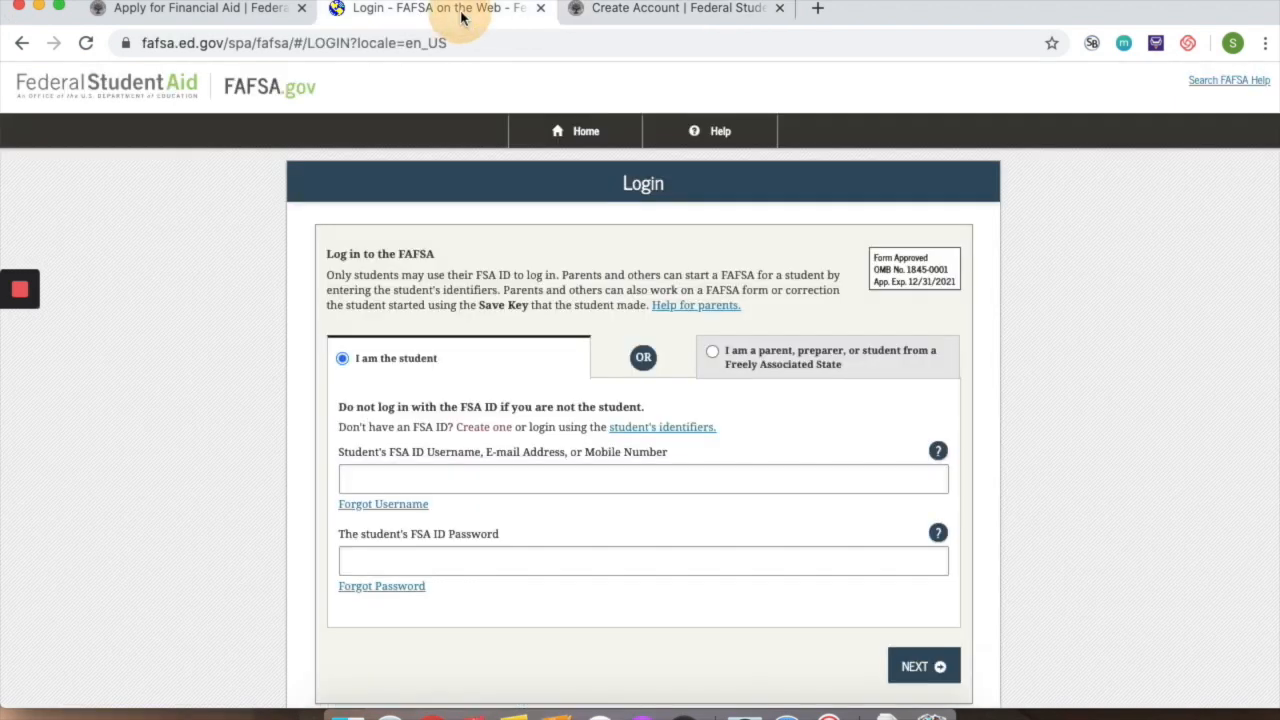
{"action": "left_click", "coordinate": [547, 481]}
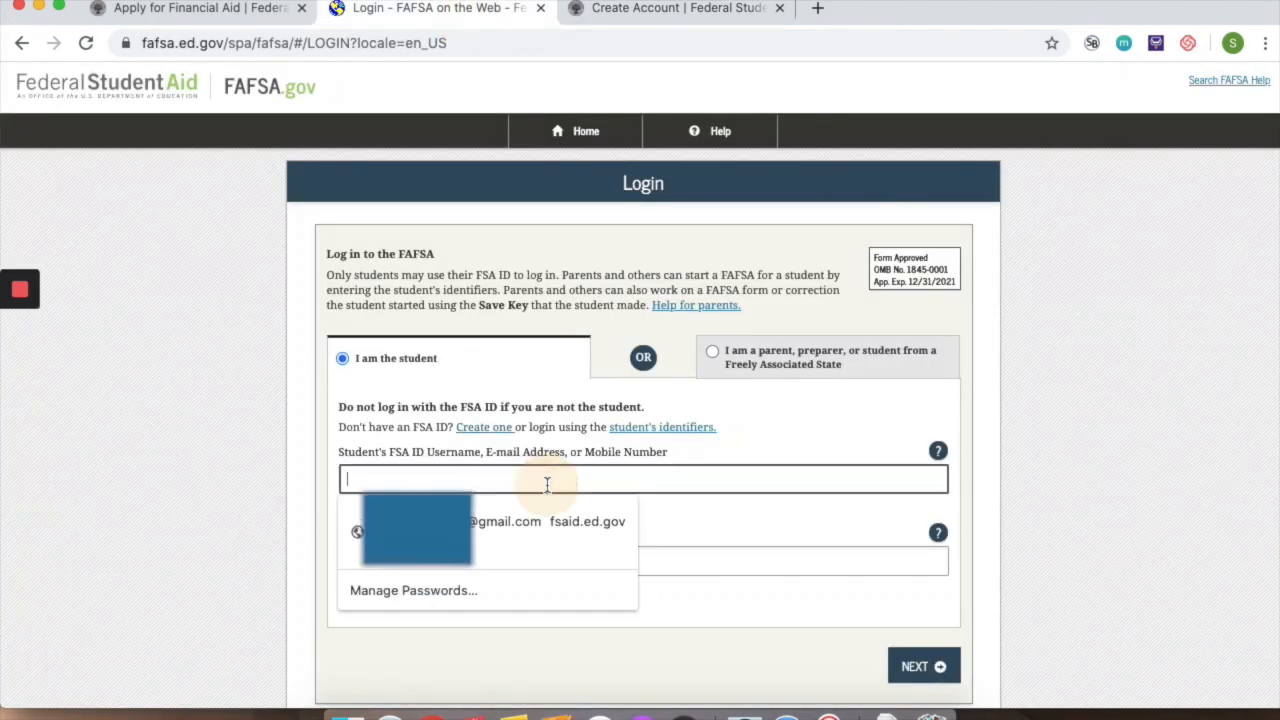
{"action": "type", "text": "fran"}
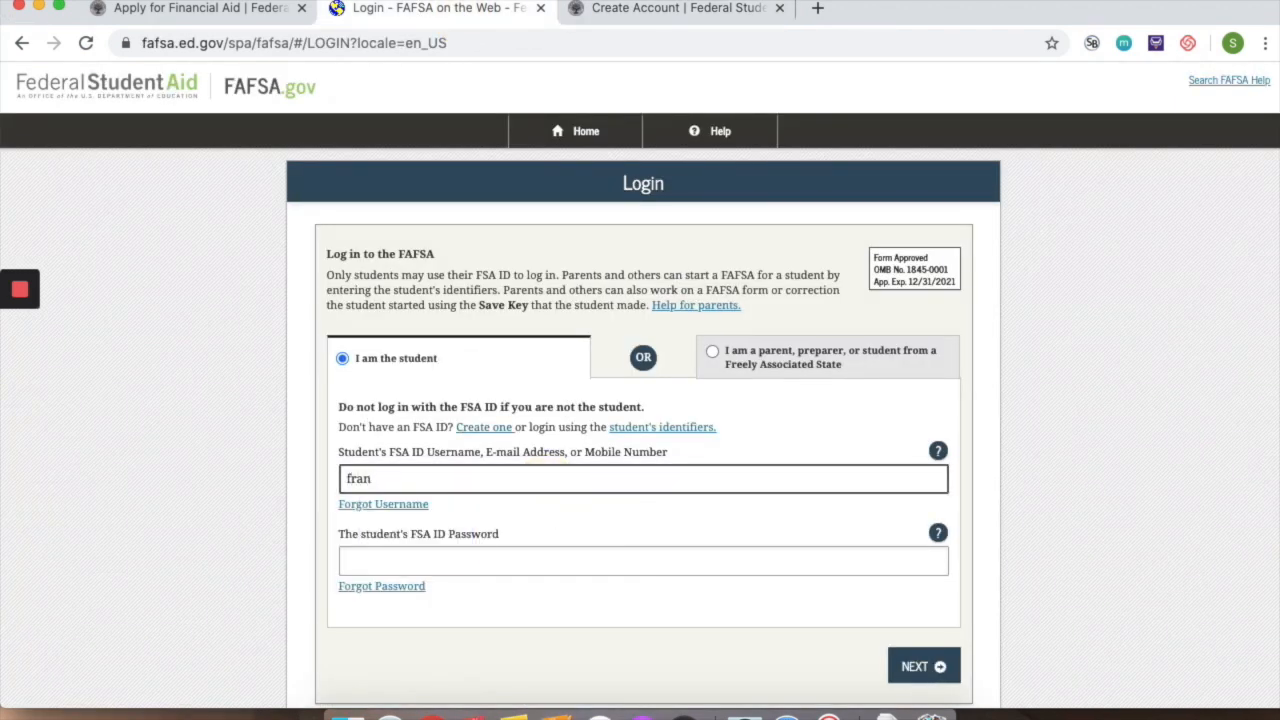
{"action": "scroll", "coordinate": [549, 477], "scroll_direction": "down", "scroll_amount": 1}
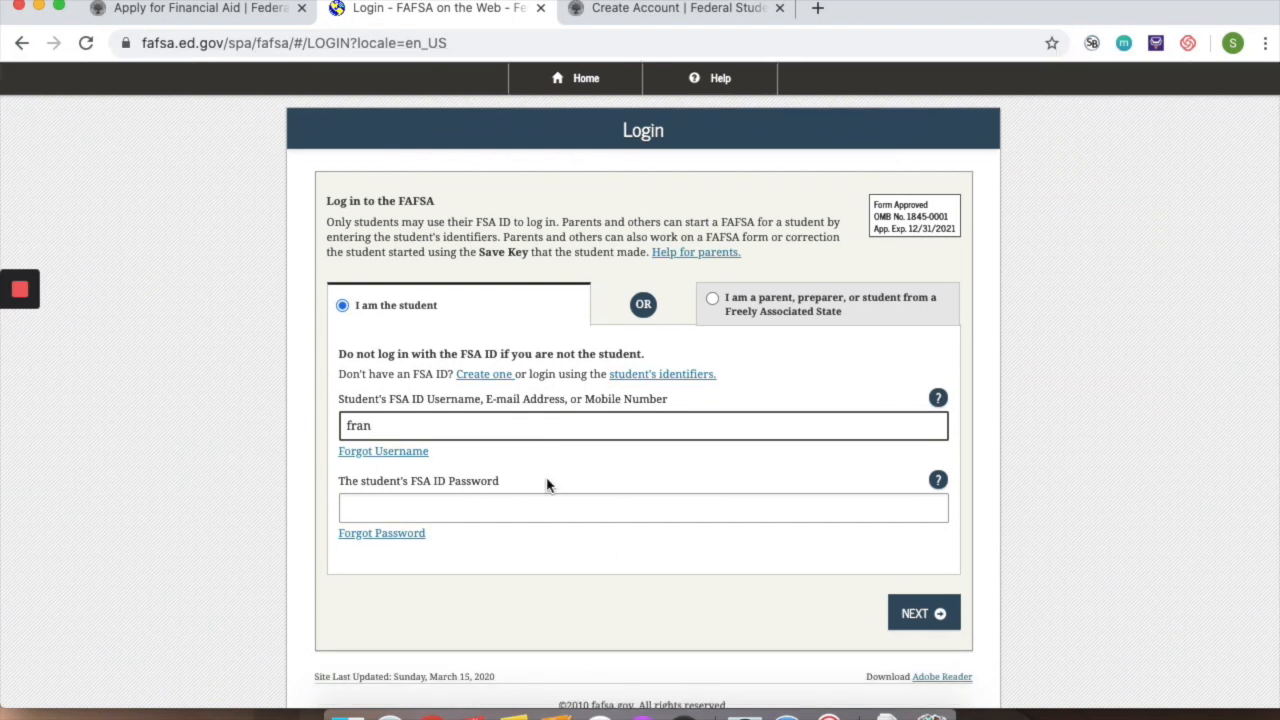
{"action": "left_click", "coordinate": [519, 434]}
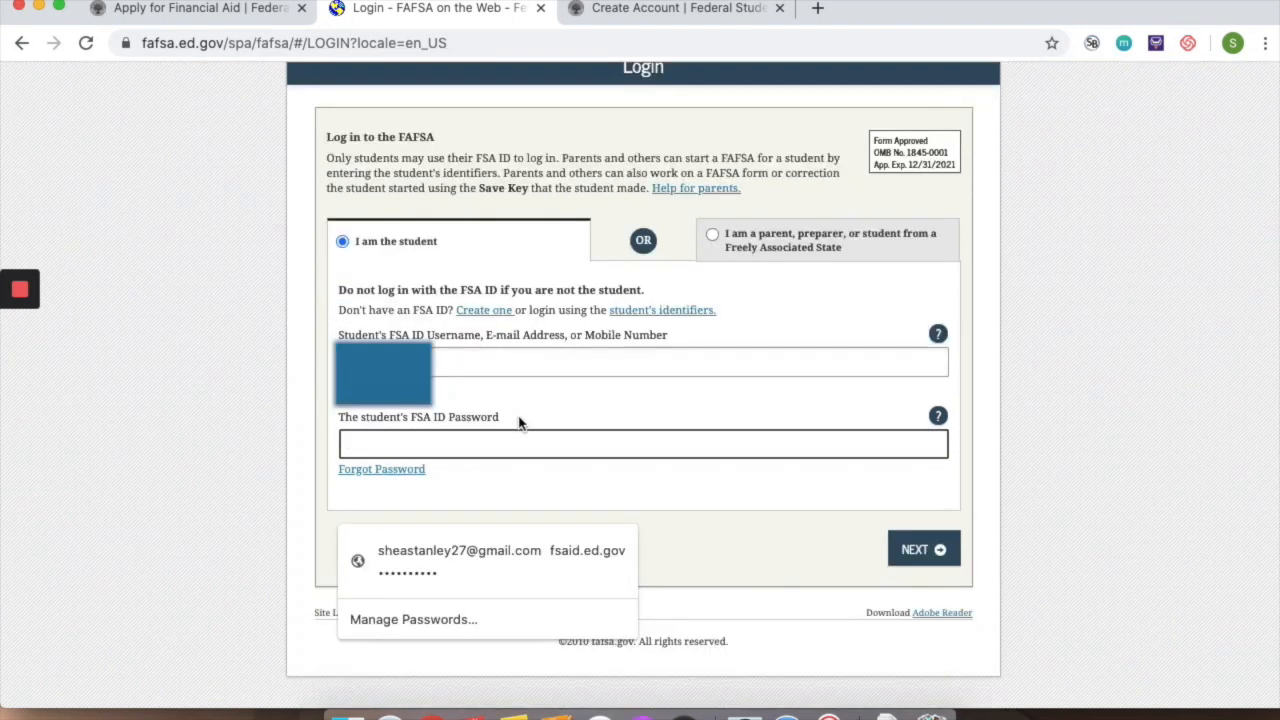
{"action": "type", "text": "•••••••••••••••••••••"}
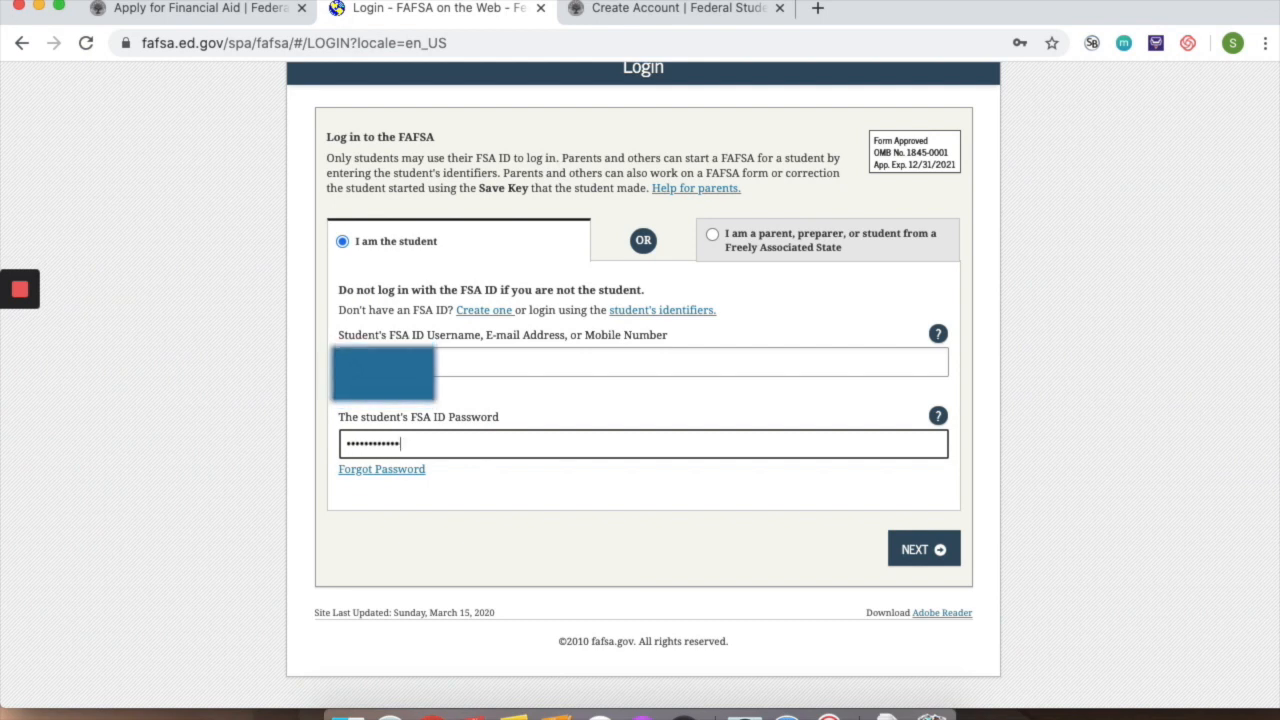
{"action": "type", "text": "••••"}
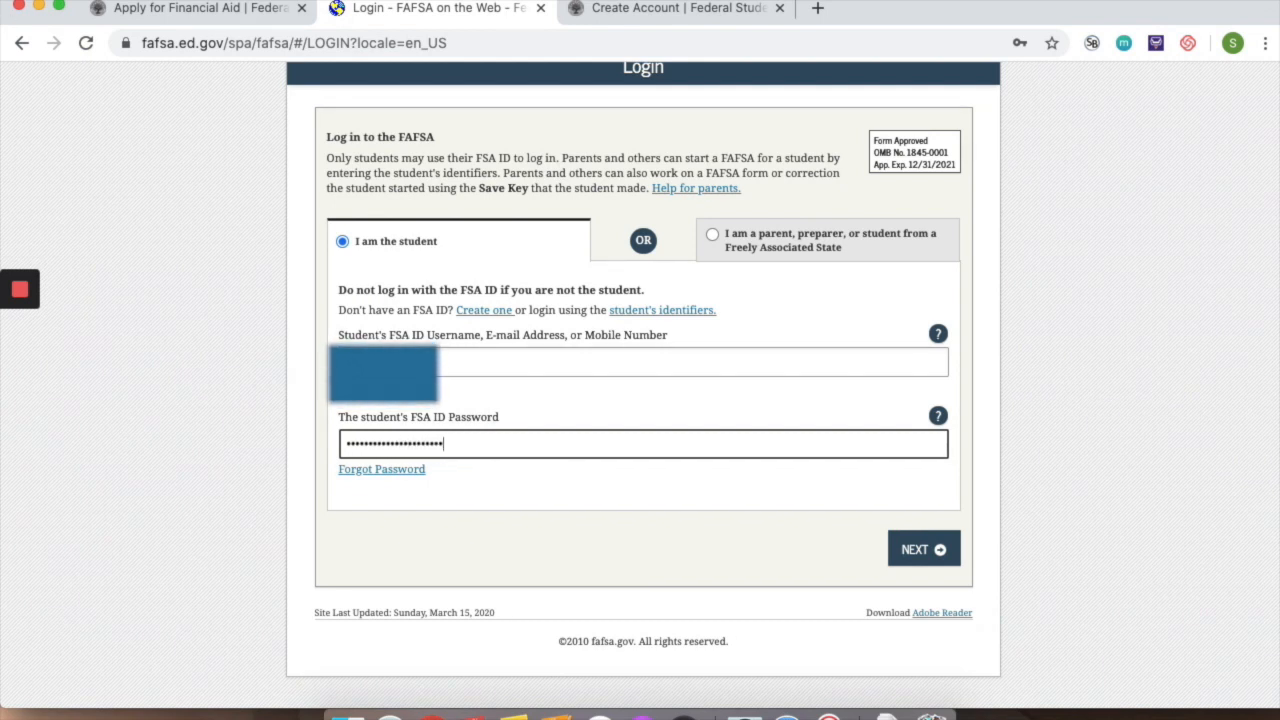
{"action": "left_click", "coordinate": [916, 548]}
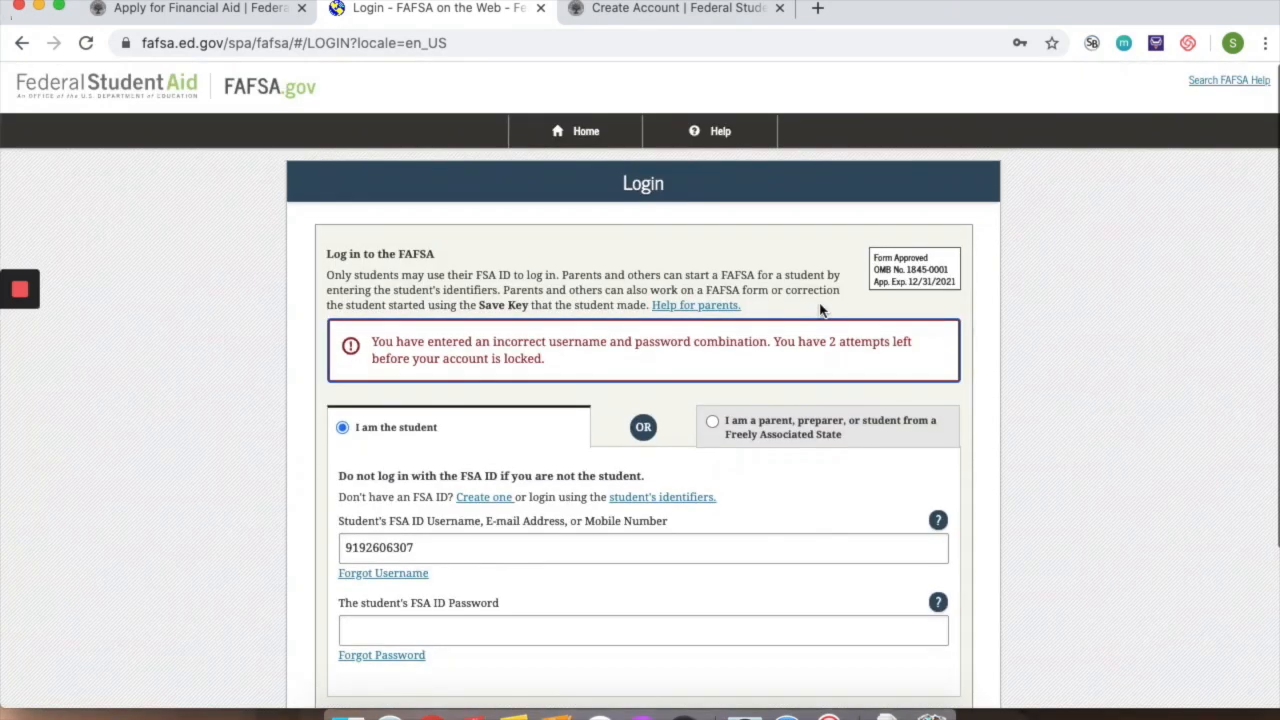
Step: Re-enter the student's FSA ID password and try to log in again
{"action": "left_click", "coordinate": [660, 518]}
{"action": "type", "text": "•••"}
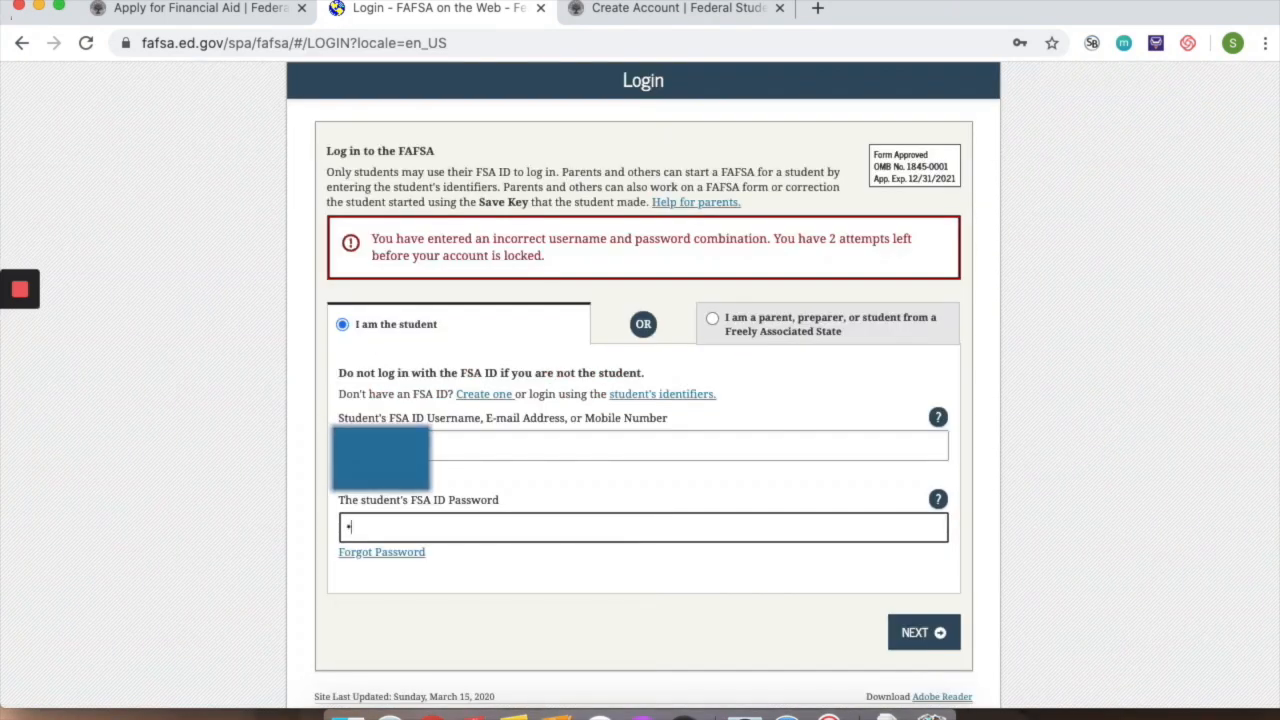
{"action": "type", "text": "••••••••••••"}
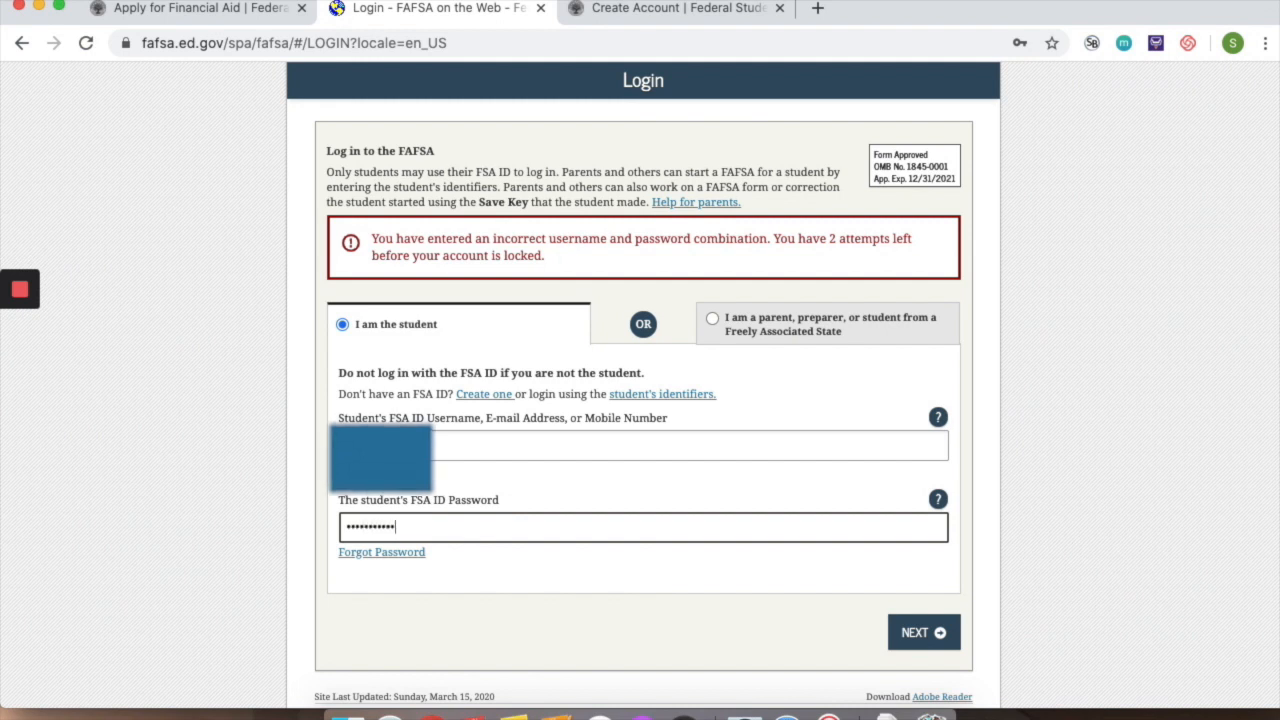
{"action": "type", "text": "••••••••••"}
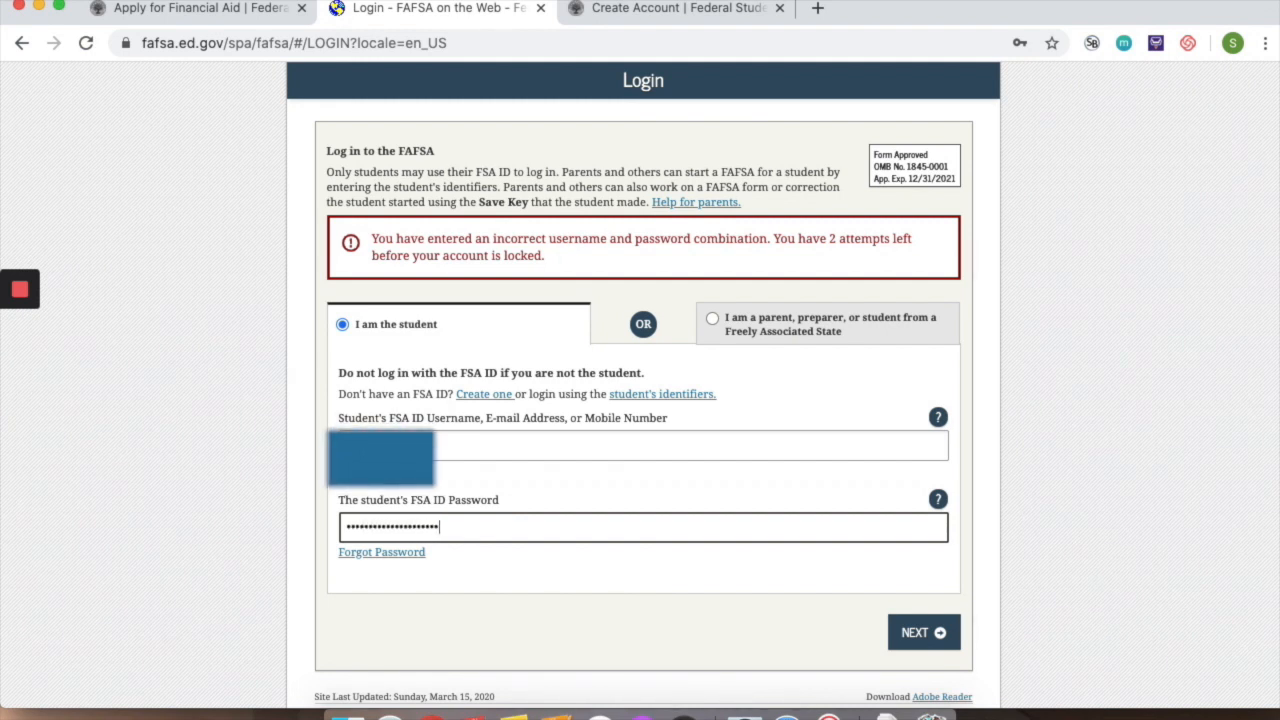
{"action": "type", "text": "•••••"}
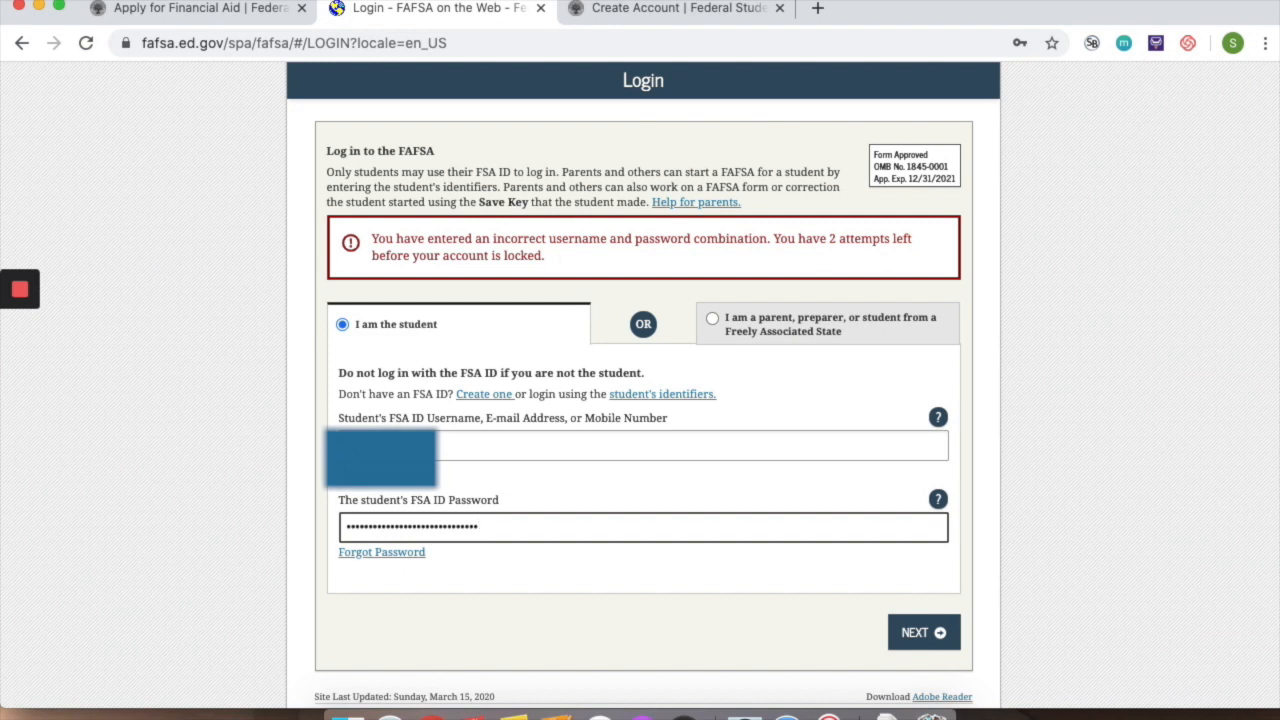
{"action": "left_click", "coordinate": [918, 632]}
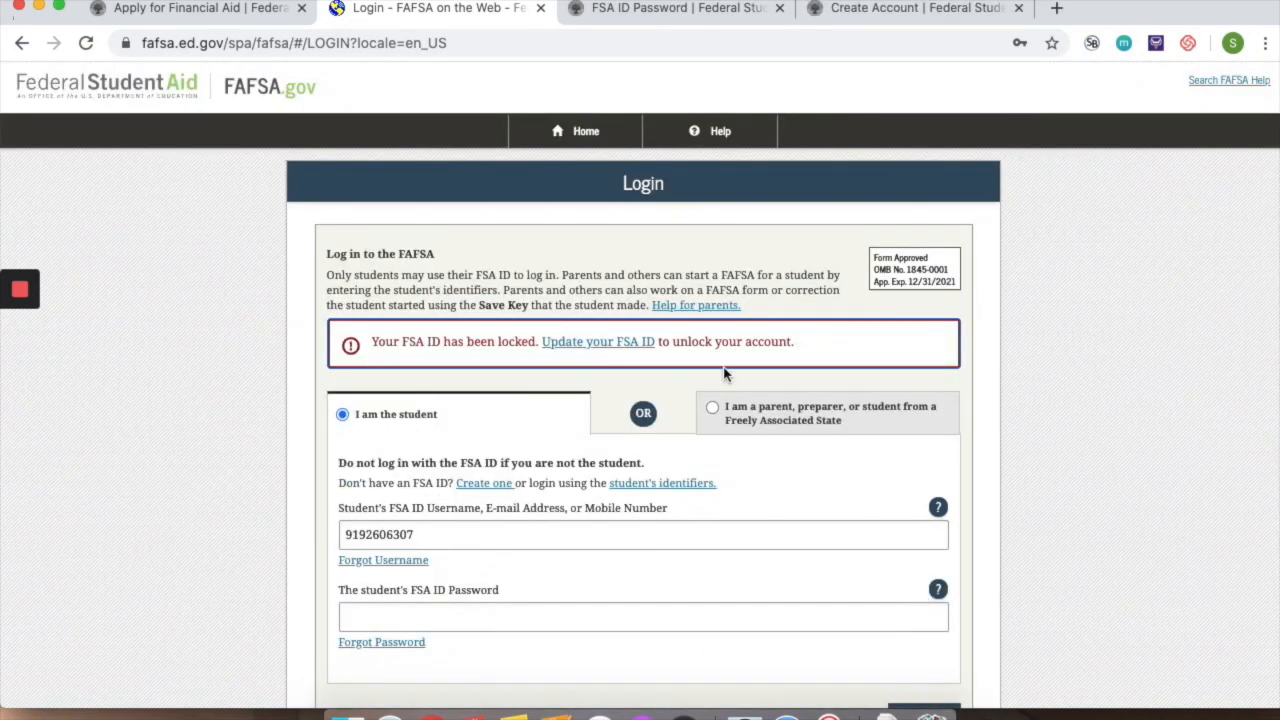
Step: Open the FSA ID update page and request a secure code by text to the mobile phone to unlock the account
{"action": "left_click", "coordinate": [632, 345]}
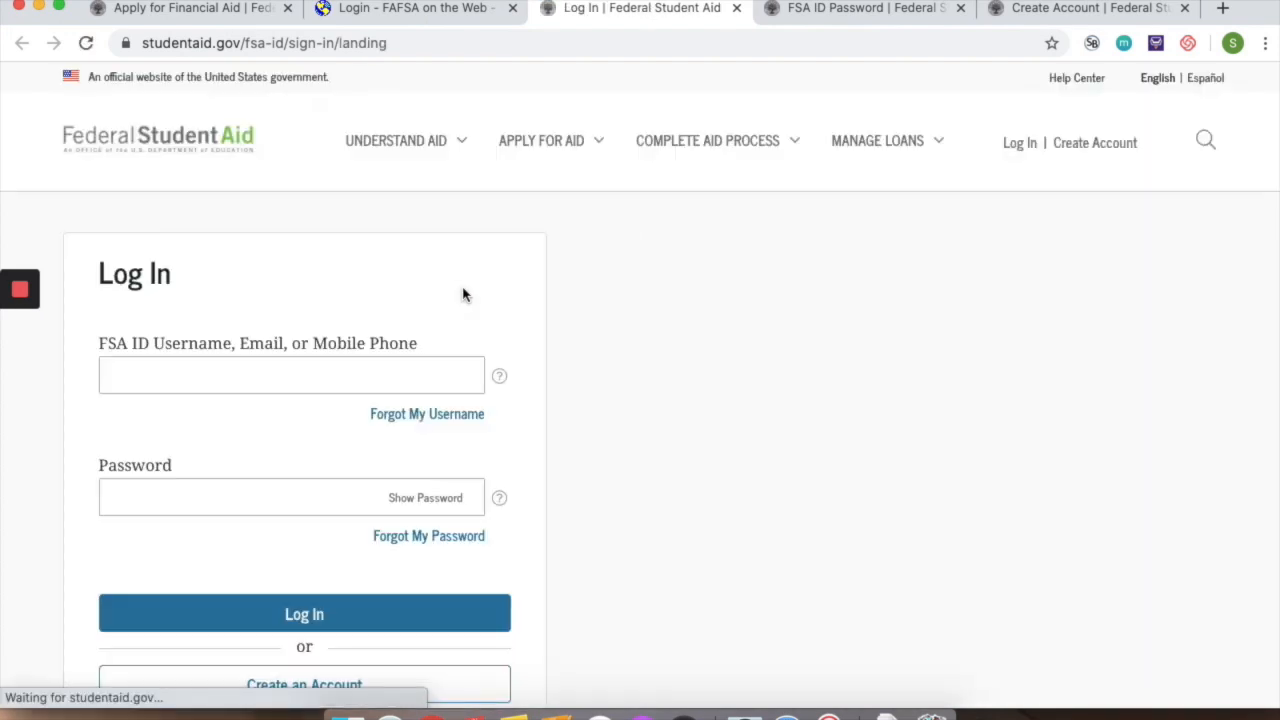
{"action": "scroll", "coordinate": [462, 285], "scroll_direction": "down", "scroll_amount": 1}
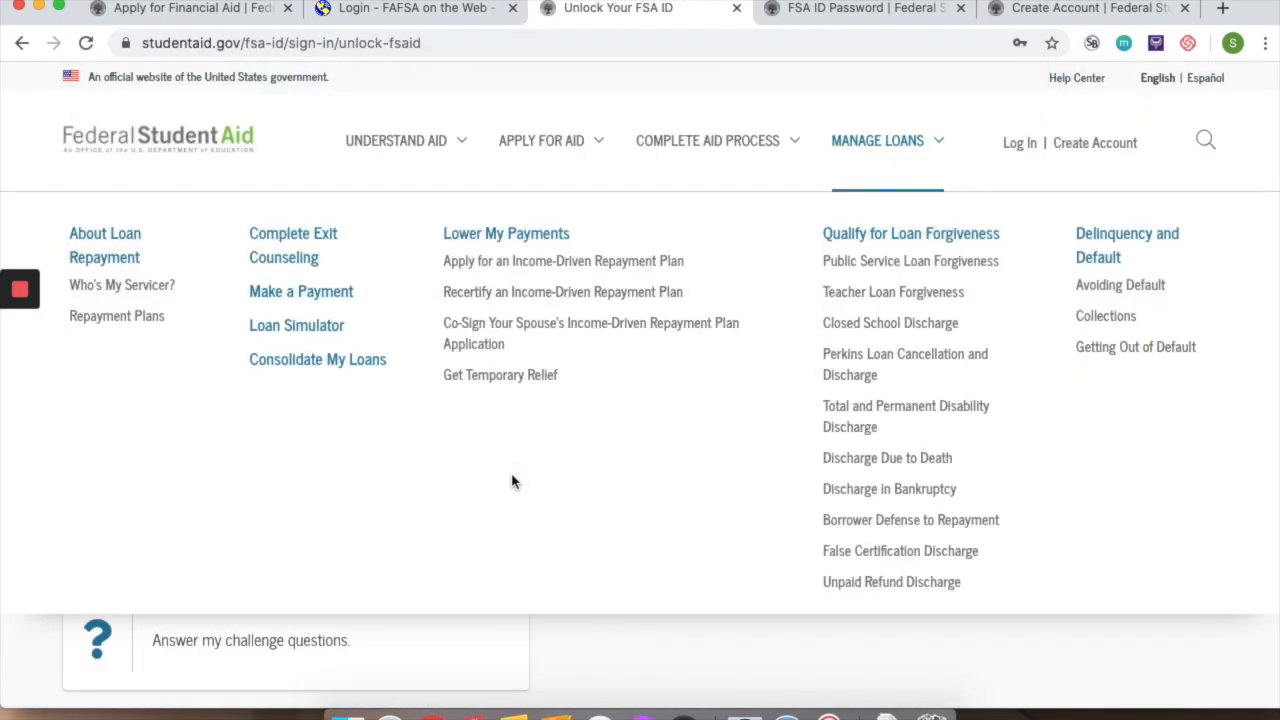
{"action": "scroll", "coordinate": [512, 482], "scroll_direction": "down", "scroll_amount": 3}
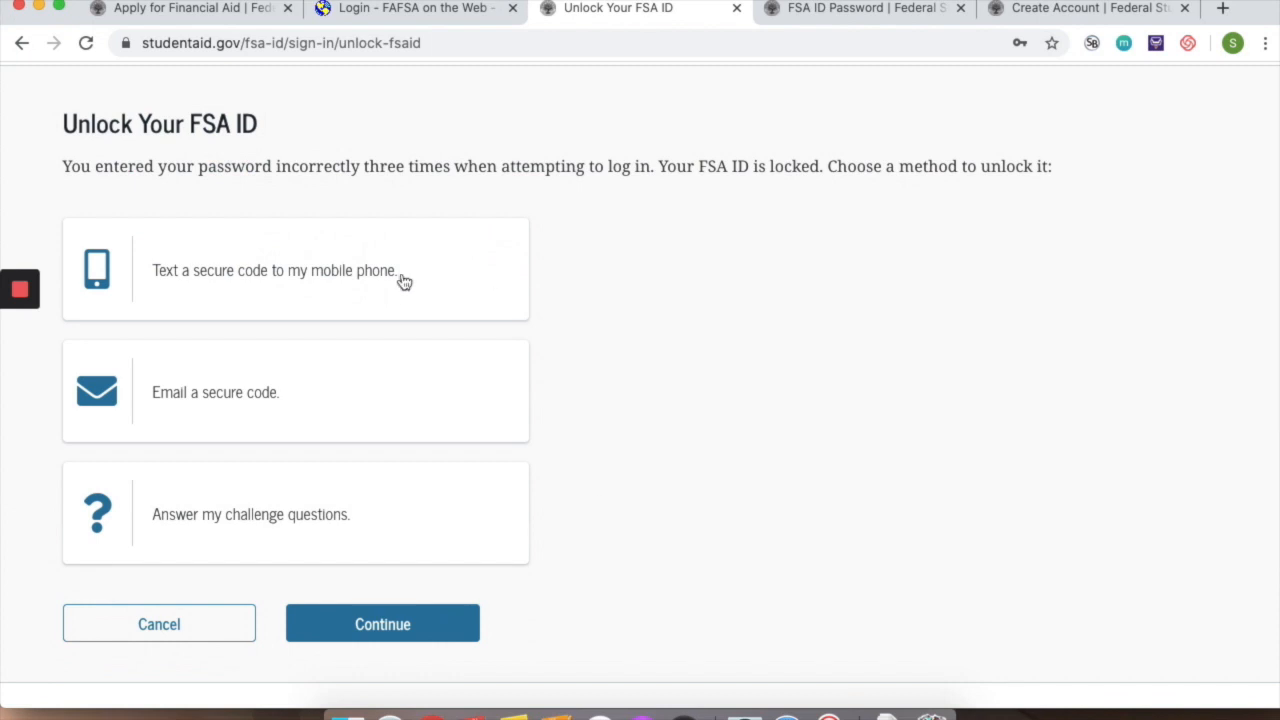
{"action": "scroll", "coordinate": [506, 157], "scroll_direction": "up", "scroll_amount": 3}
{"action": "mouse_move", "coordinate": [506, 157]}
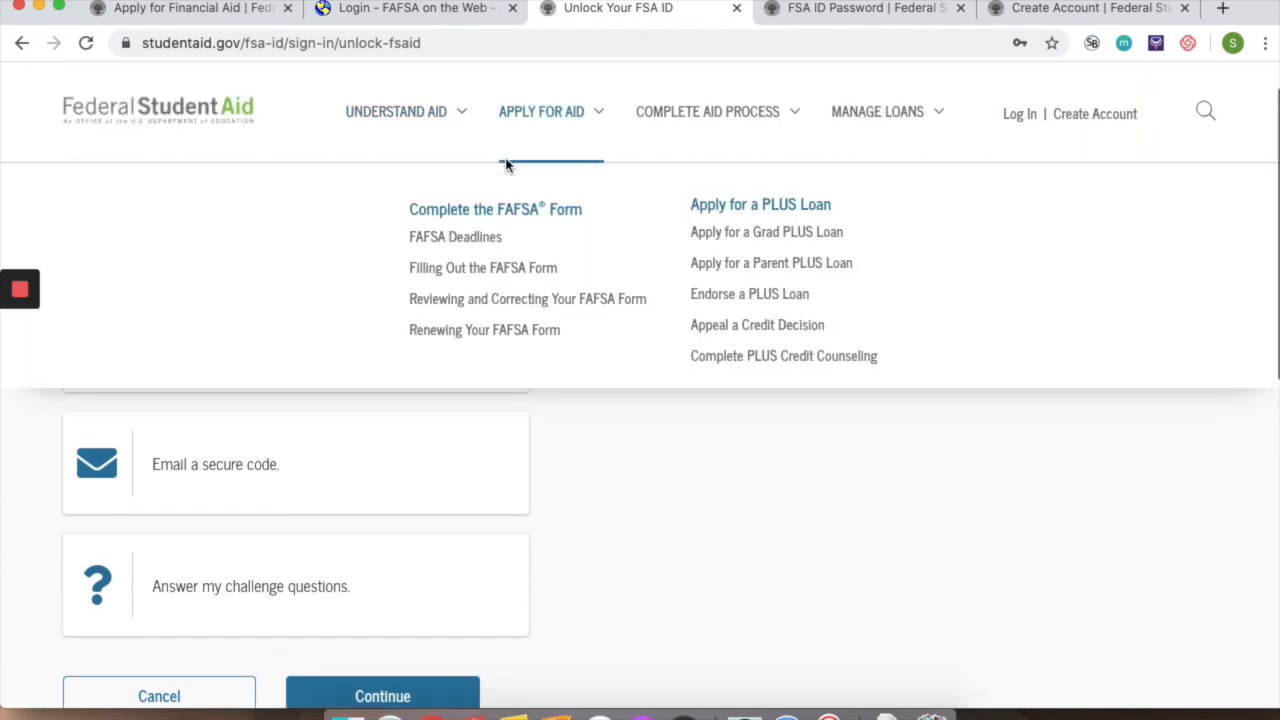
{"action": "scroll", "coordinate": [643, 558], "scroll_direction": "down", "scroll_amount": 3}
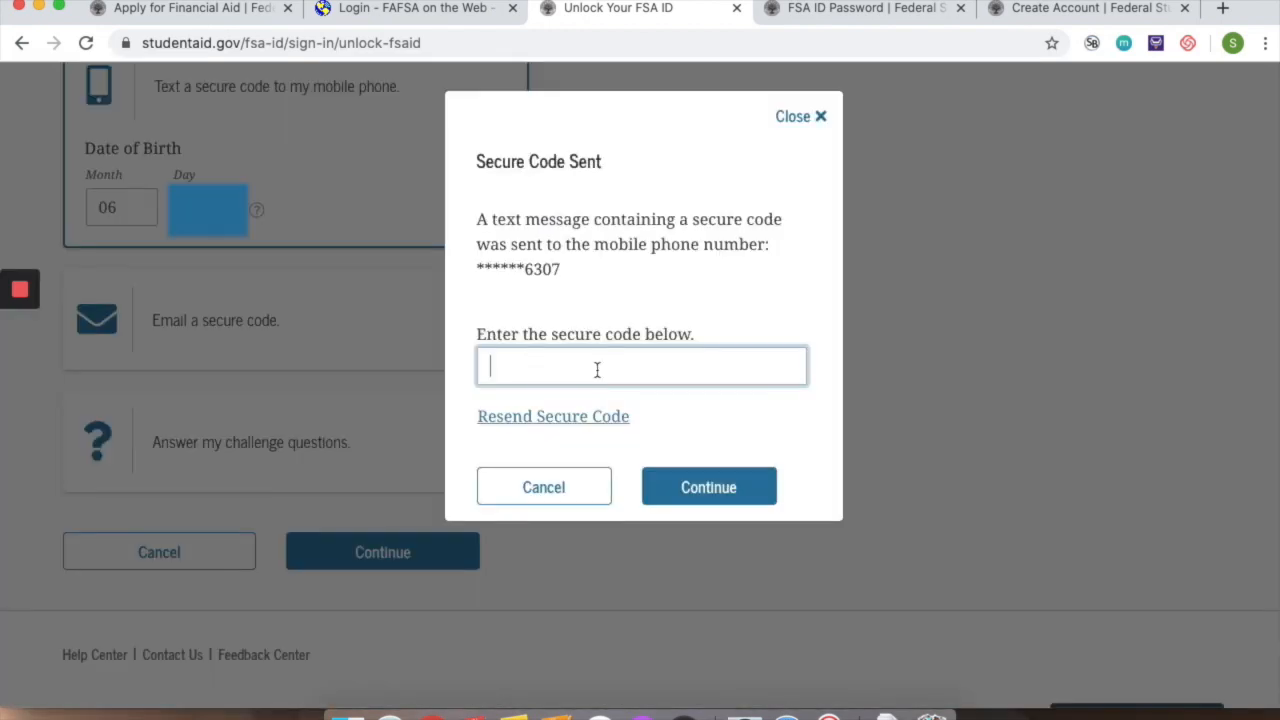
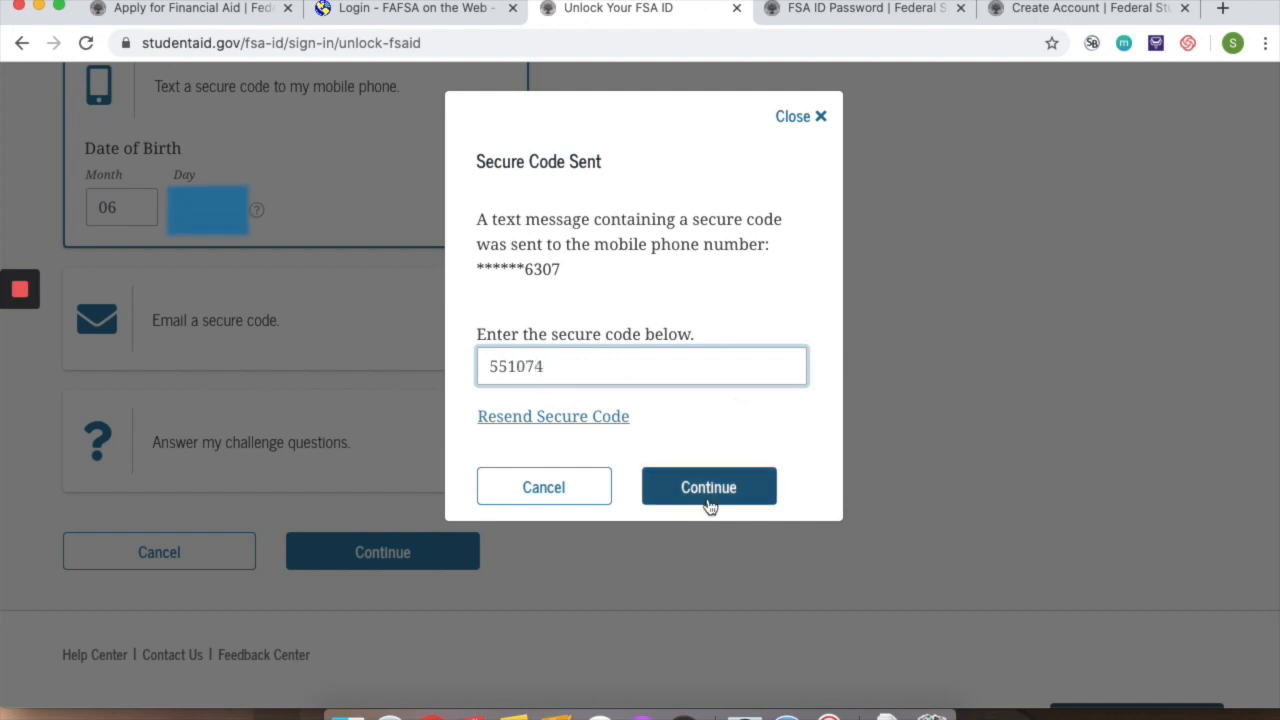
Step: Enter the texted secure code and continue unlocking the FSA ID
{"action": "left_click", "coordinate": [706, 494]}
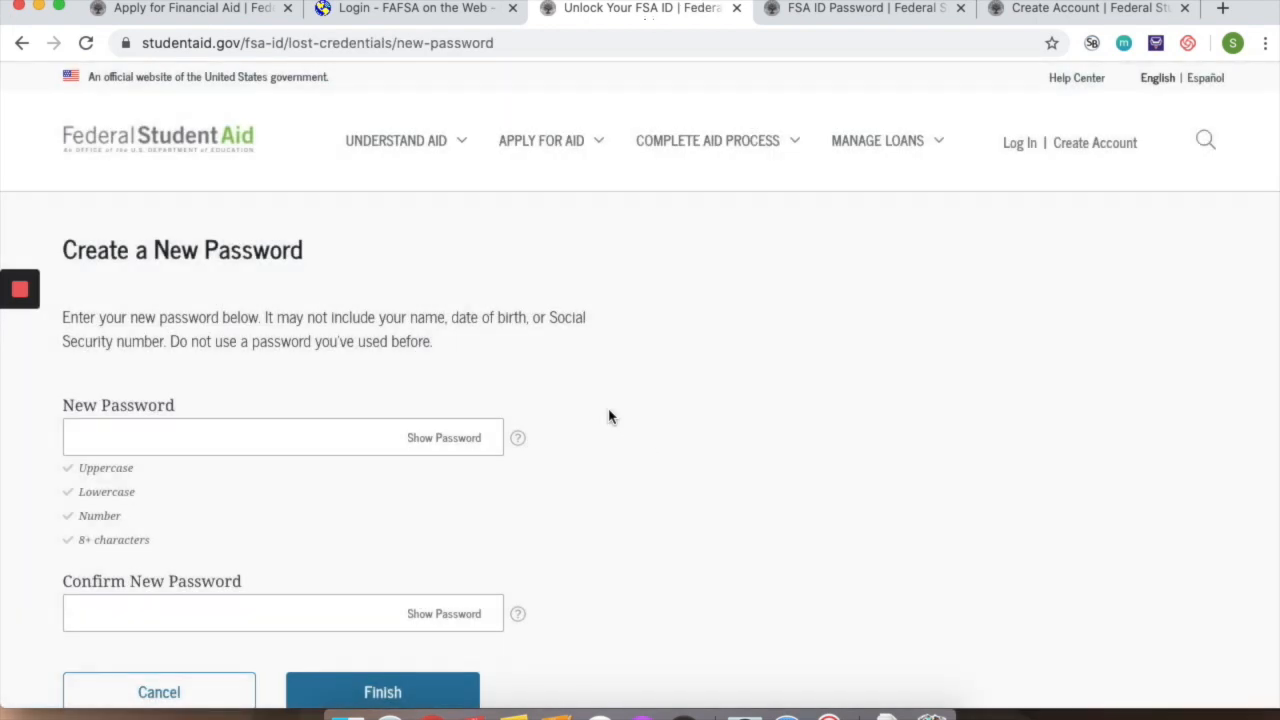
Step: Enter and confirm a new FSA ID password, and finish the password reset
{"action": "left_click", "coordinate": [337, 434]}
{"action": "type", "text": "•••••"}
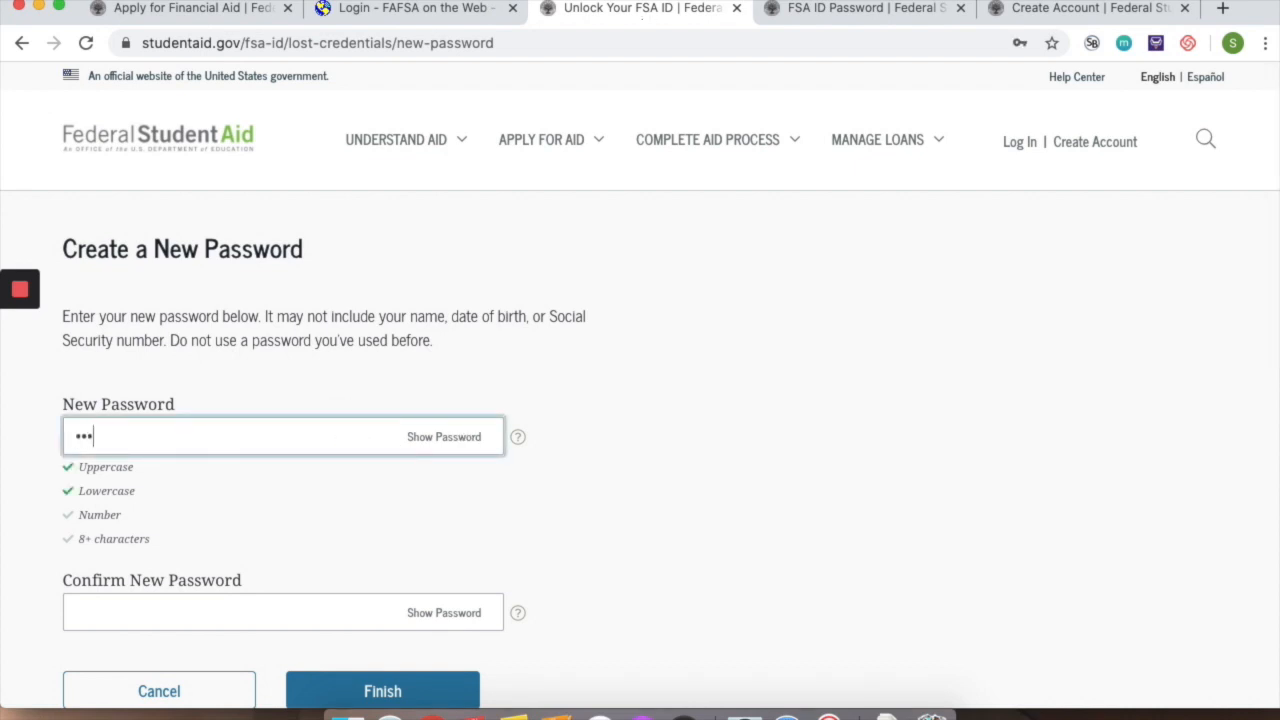
{"action": "type", "text": "••••••••••••••••••••"}
{"action": "left_click", "coordinate": [266, 614]}
{"action": "type", "text": "•••••••••"}
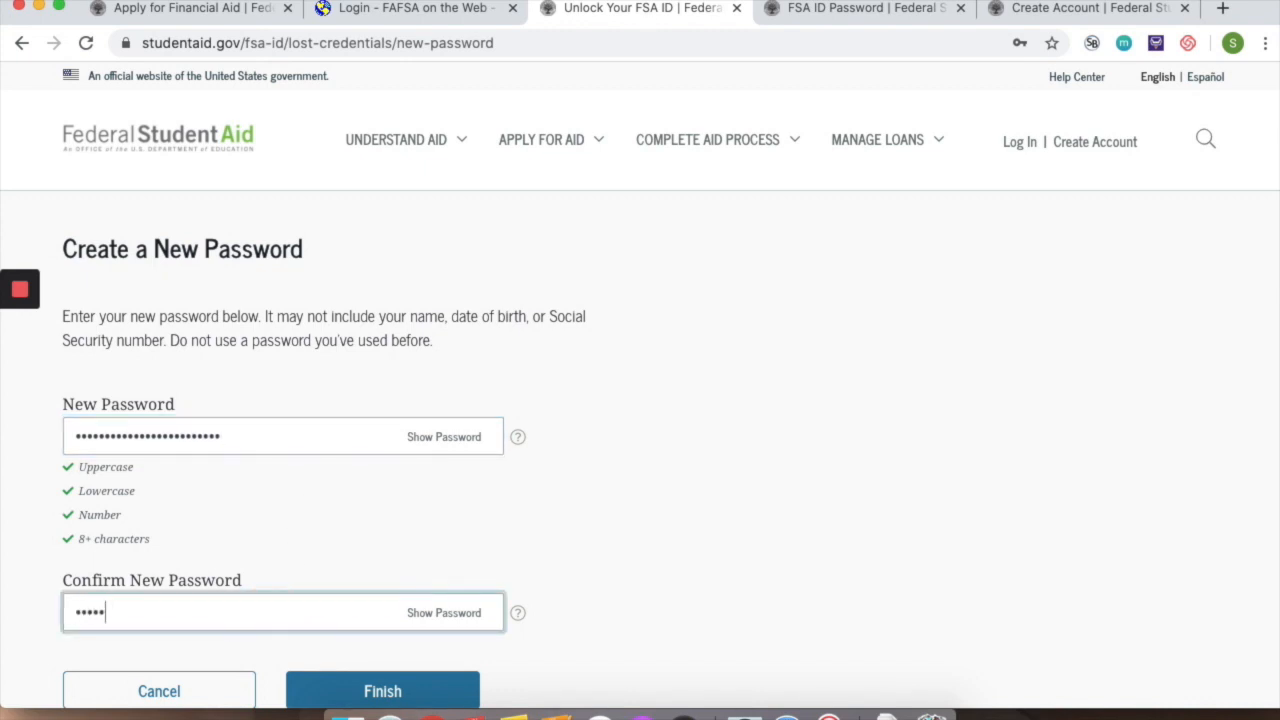
{"action": "type", "text": "•••••••••••••••"}
{"action": "scroll", "coordinate": [370, 550], "scroll_direction": "down", "scroll_amount": 2}
{"action": "left_click", "coordinate": [370, 548]}
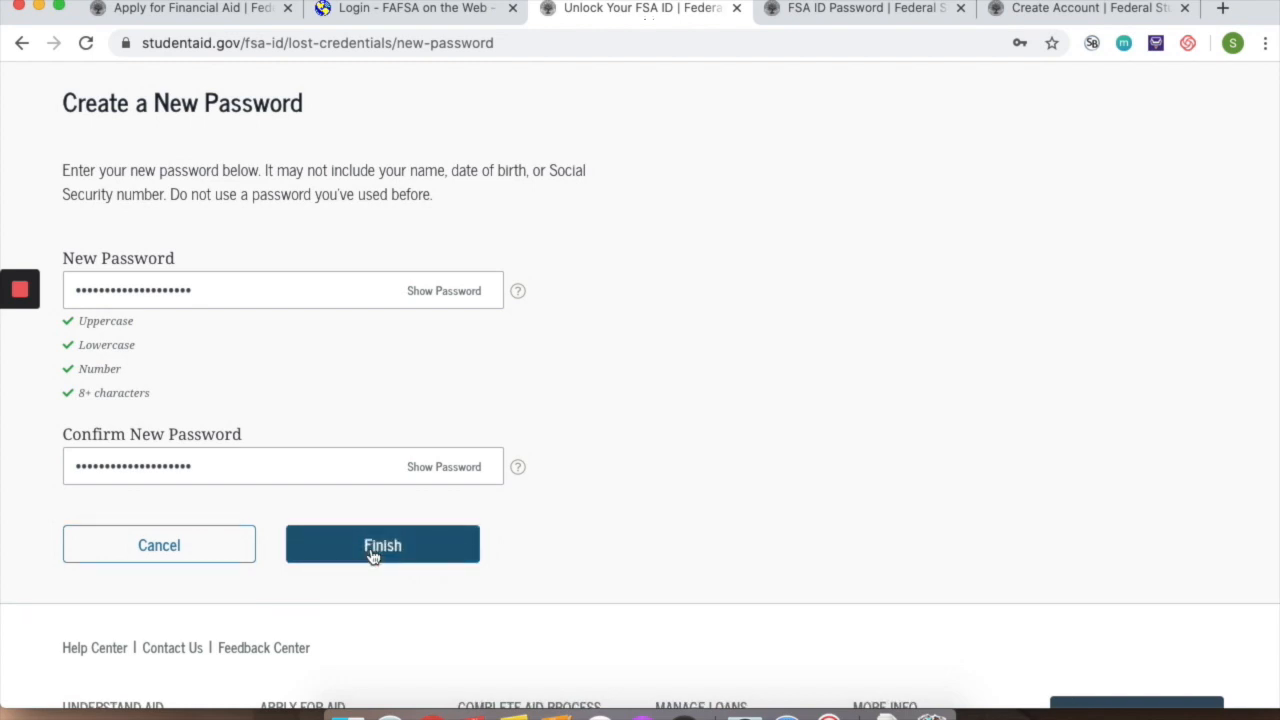
{"action": "left_click", "coordinate": [370, 548]}
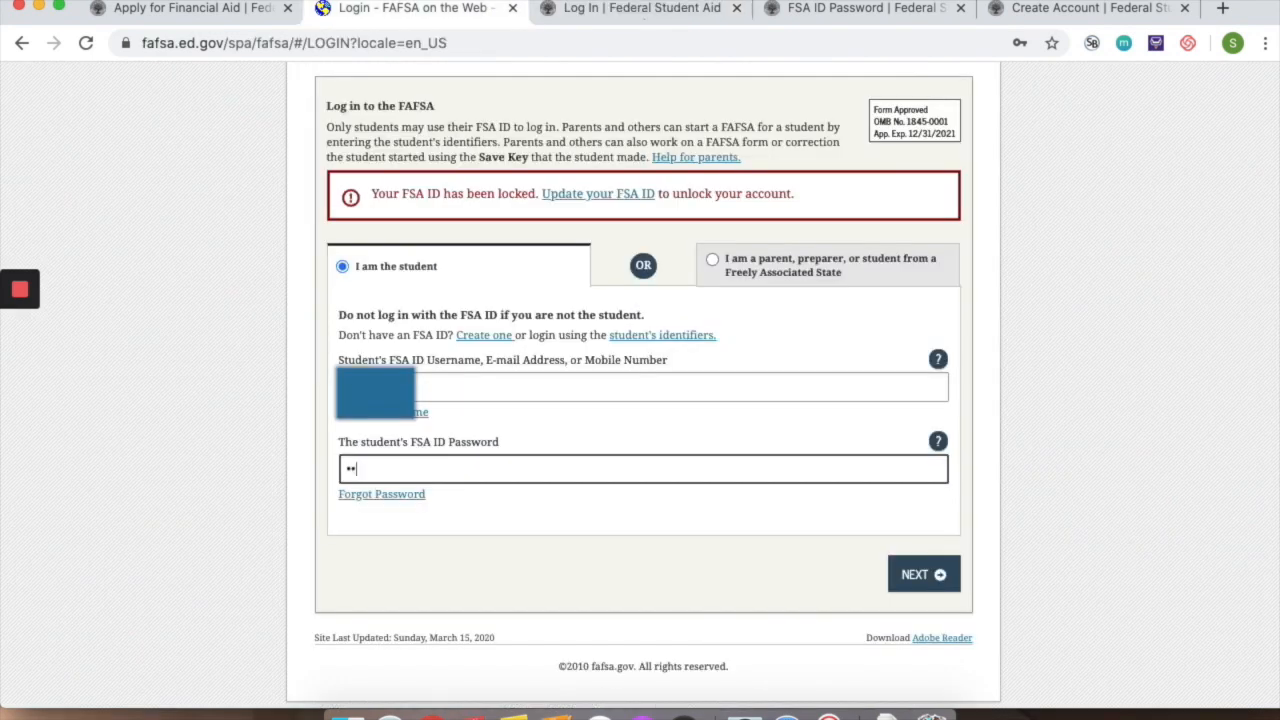
Step: Log in to the FAFSA as the student with the new FSA ID password, and accept the disclaimer
{"action": "type", "text": "••••••••••••••••••"}
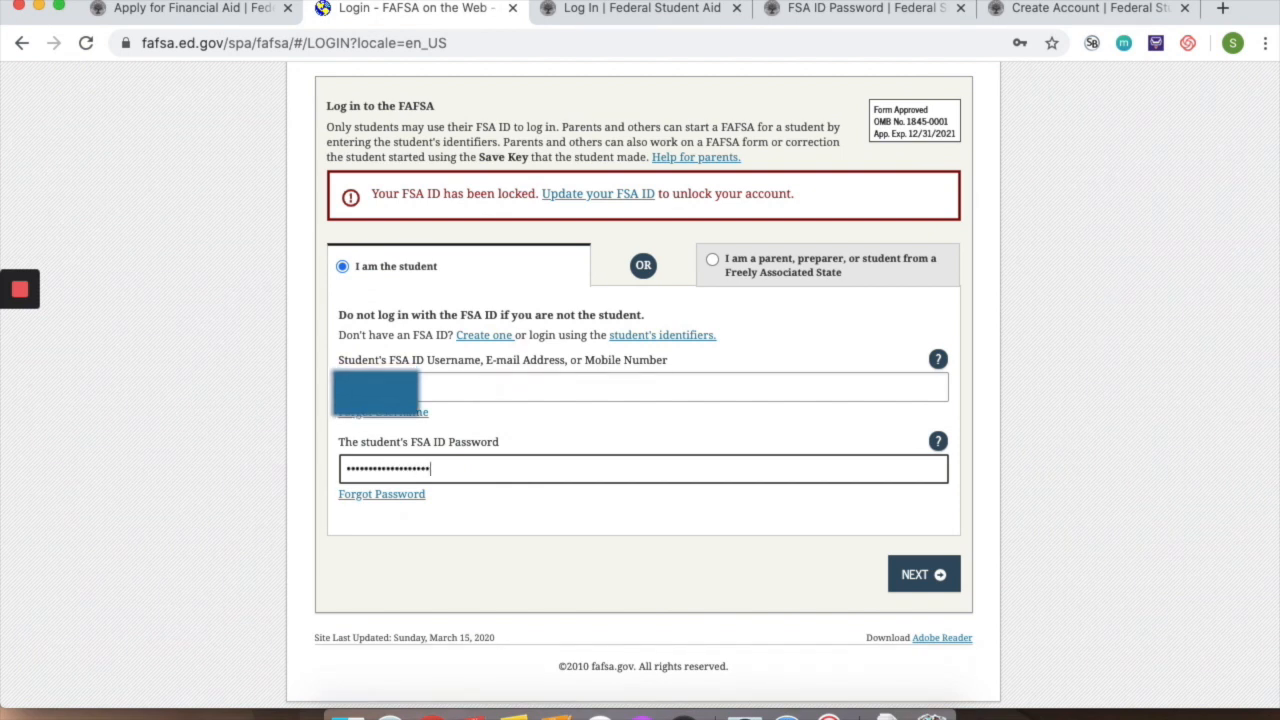
{"action": "left_click", "coordinate": [919, 578]}
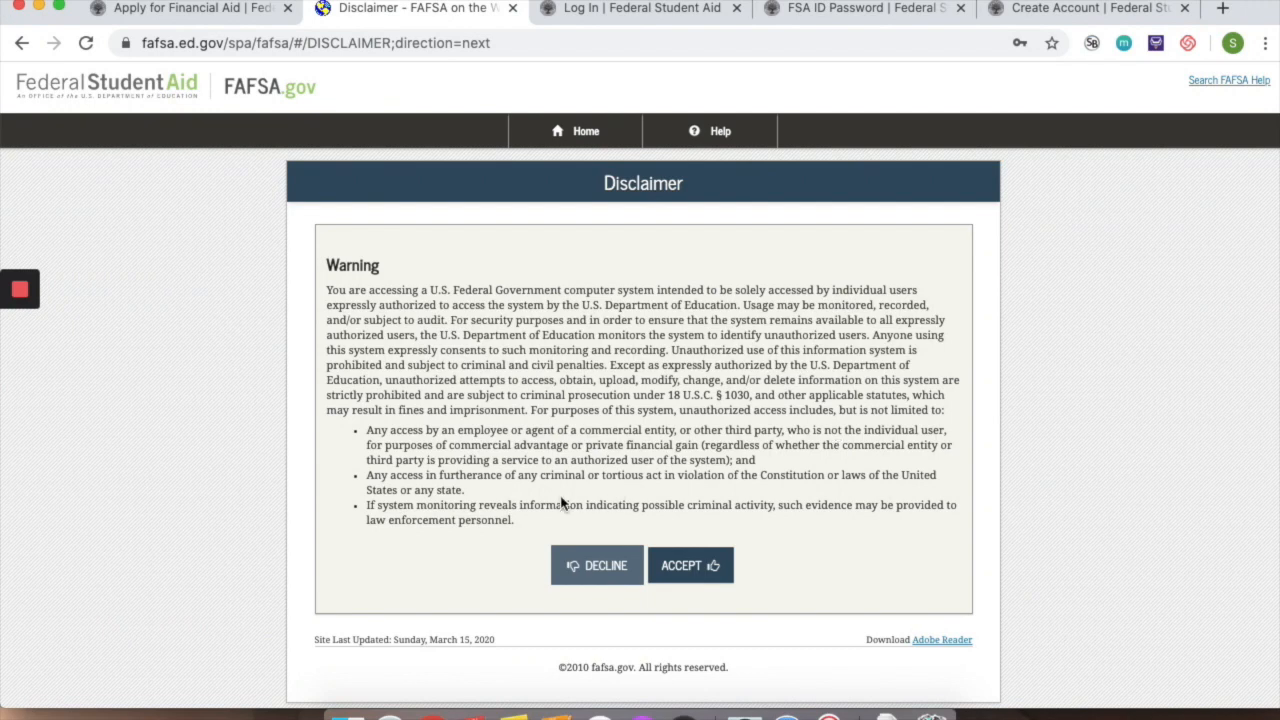
{"action": "left_click", "coordinate": [691, 560]}
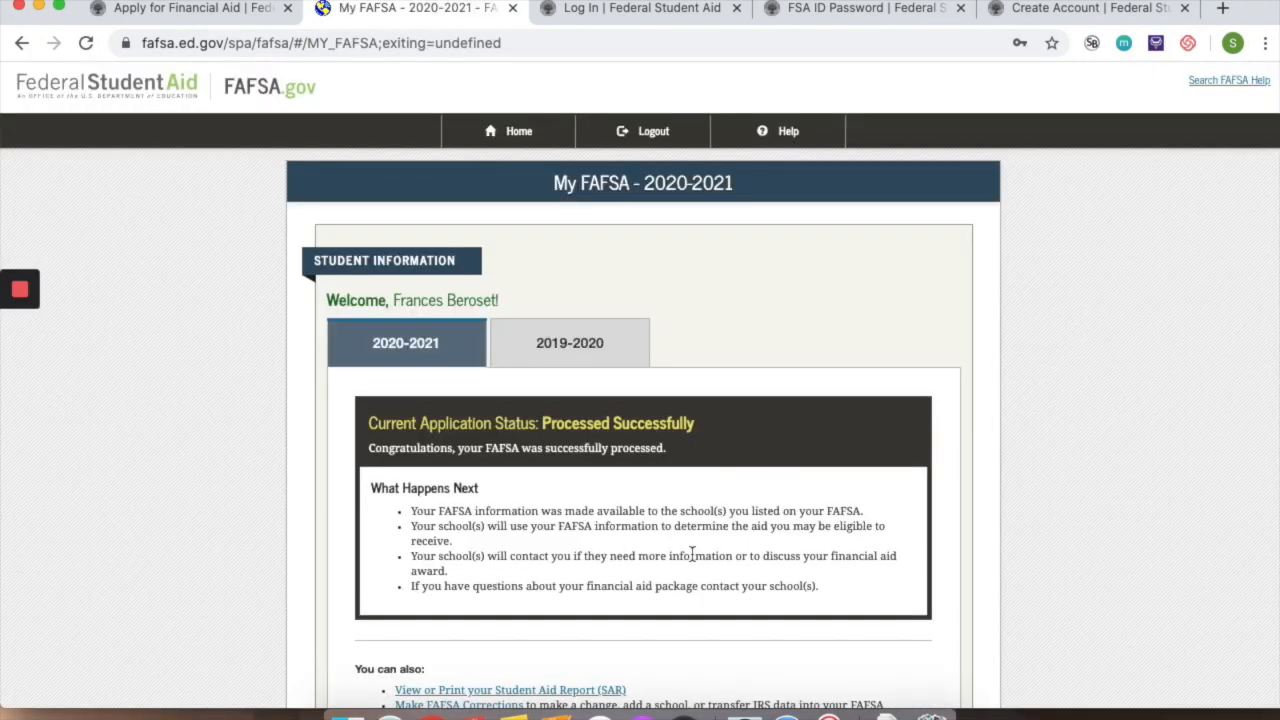
Step: Switch My FAFSA to the 2019-2020 application year and start a new FAFSA
{"action": "scroll", "coordinate": [605, 497], "scroll_direction": "down", "scroll_amount": 1}
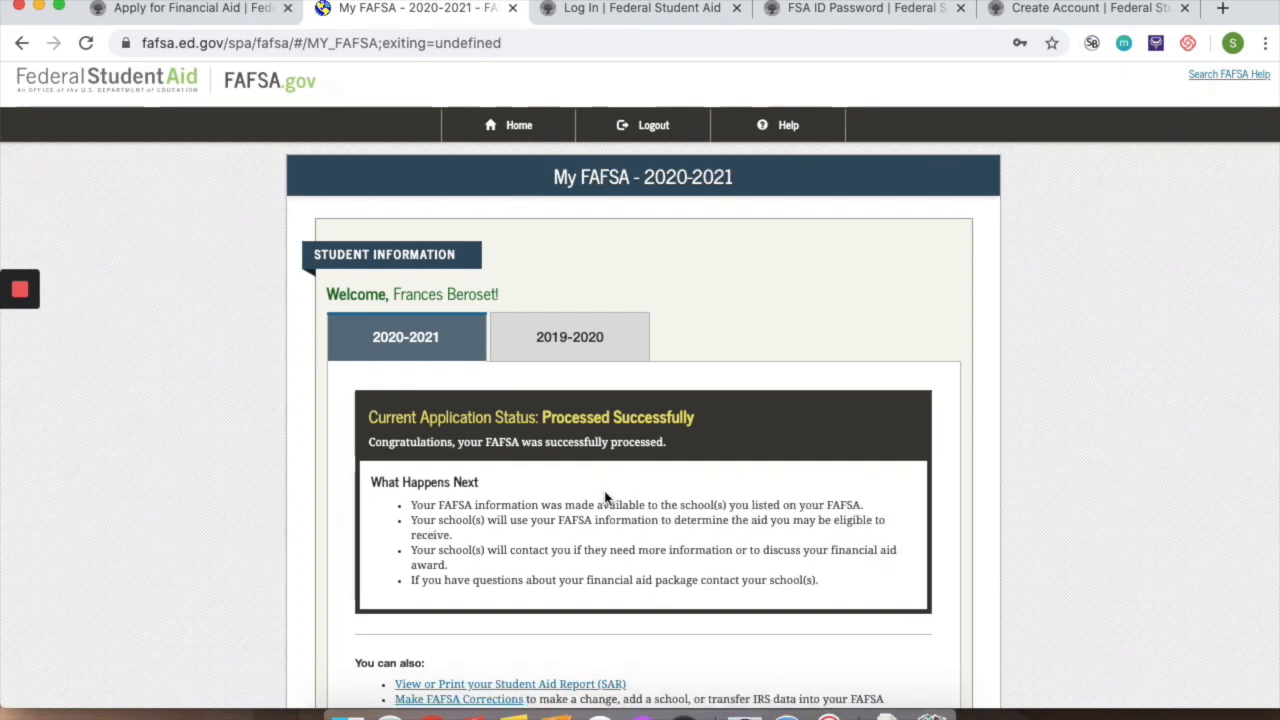
{"action": "scroll", "coordinate": [605, 497], "scroll_direction": "down", "scroll_amount": 1}
{"action": "left_click", "coordinate": [569, 313]}
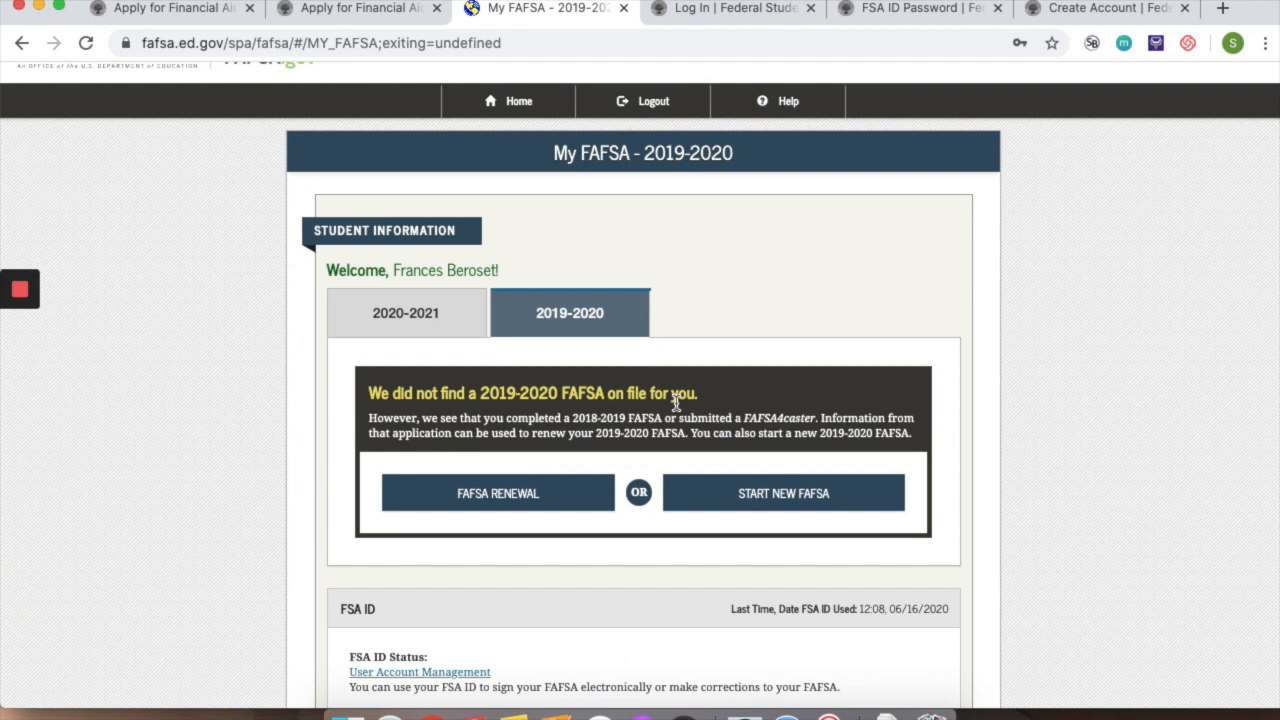
{"action": "scroll", "coordinate": [676, 403], "scroll_direction": "down", "scroll_amount": 1}
{"action": "left_click", "coordinate": [704, 462]}
Step: Create a Save Key for the student's 2019-2020 FAFSA, re-enter it and proceed to the introduction
{"action": "left_click", "coordinate": [622, 364]}
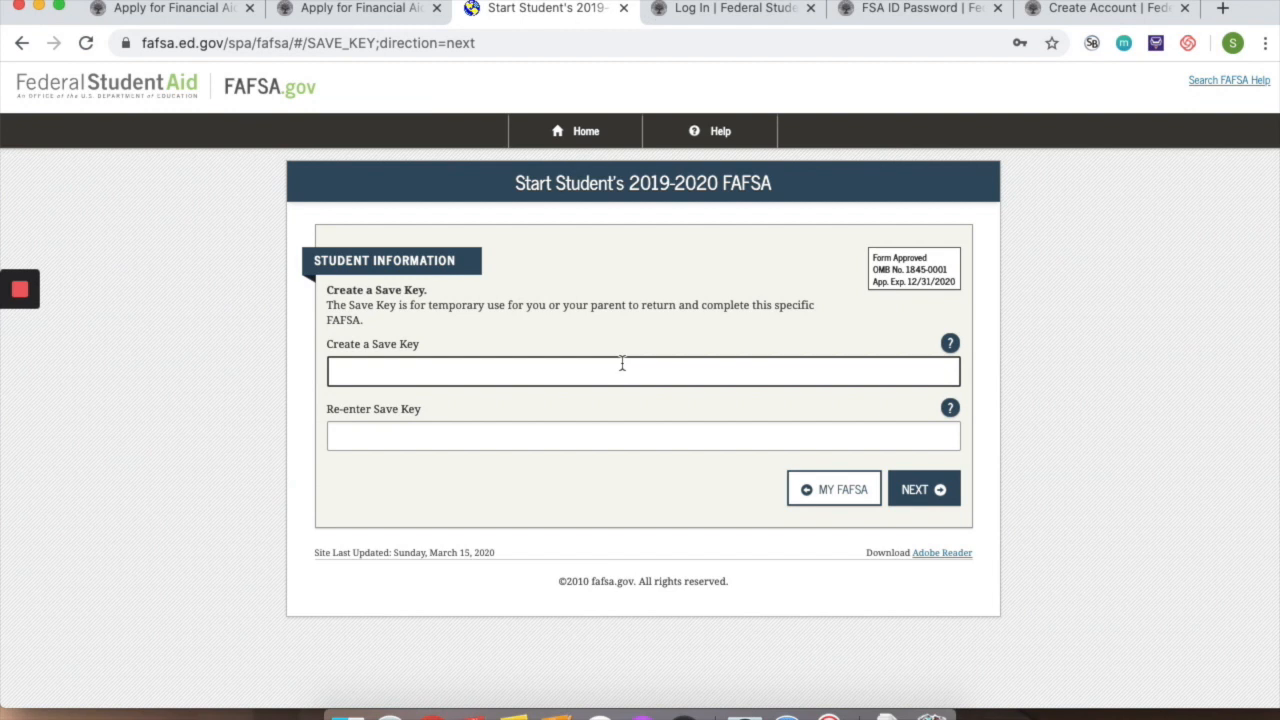
{"action": "type", "text": "*****"}
{"action": "left_click", "coordinate": [462, 430]}
{"action": "type", "text": "*****"}
{"action": "left_click", "coordinate": [937, 490]}
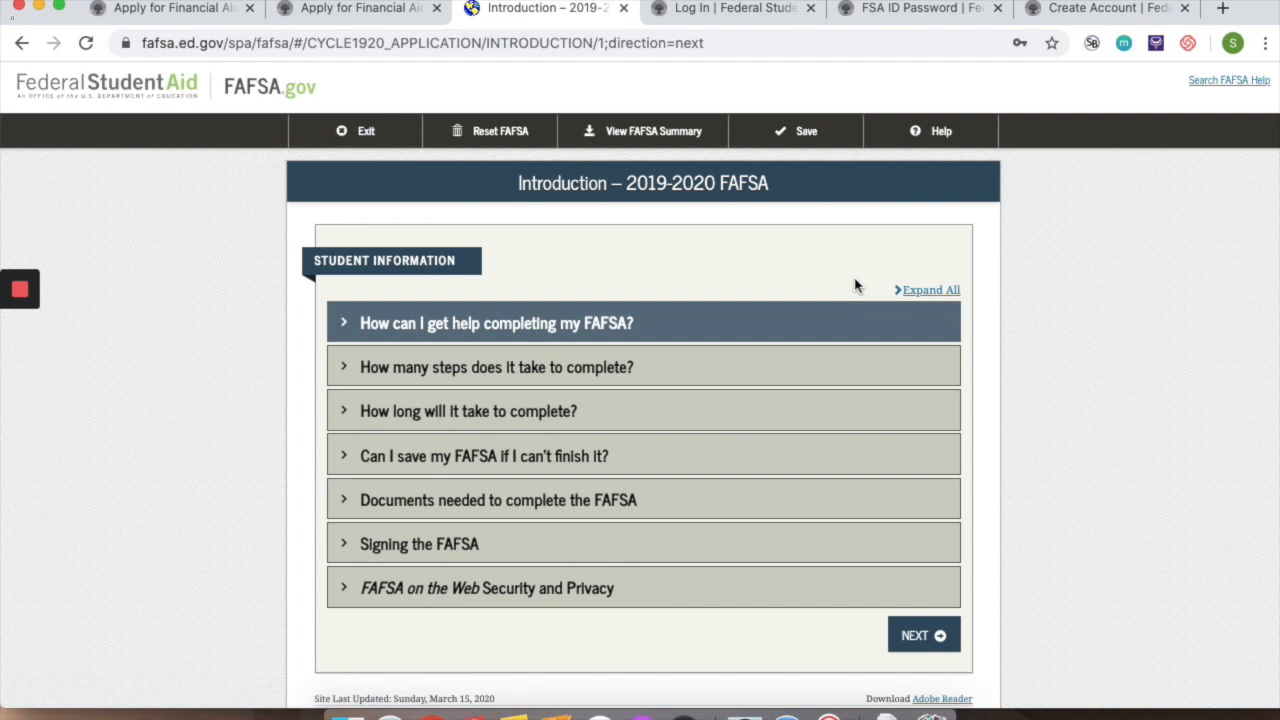
Step: Read the introduction topics on how many steps the FAFSA takes and how to get help completing it
{"action": "left_click", "coordinate": [500, 364]}
{"action": "scroll", "coordinate": [470, 300], "scroll_direction": "down", "scroll_amount": 2}
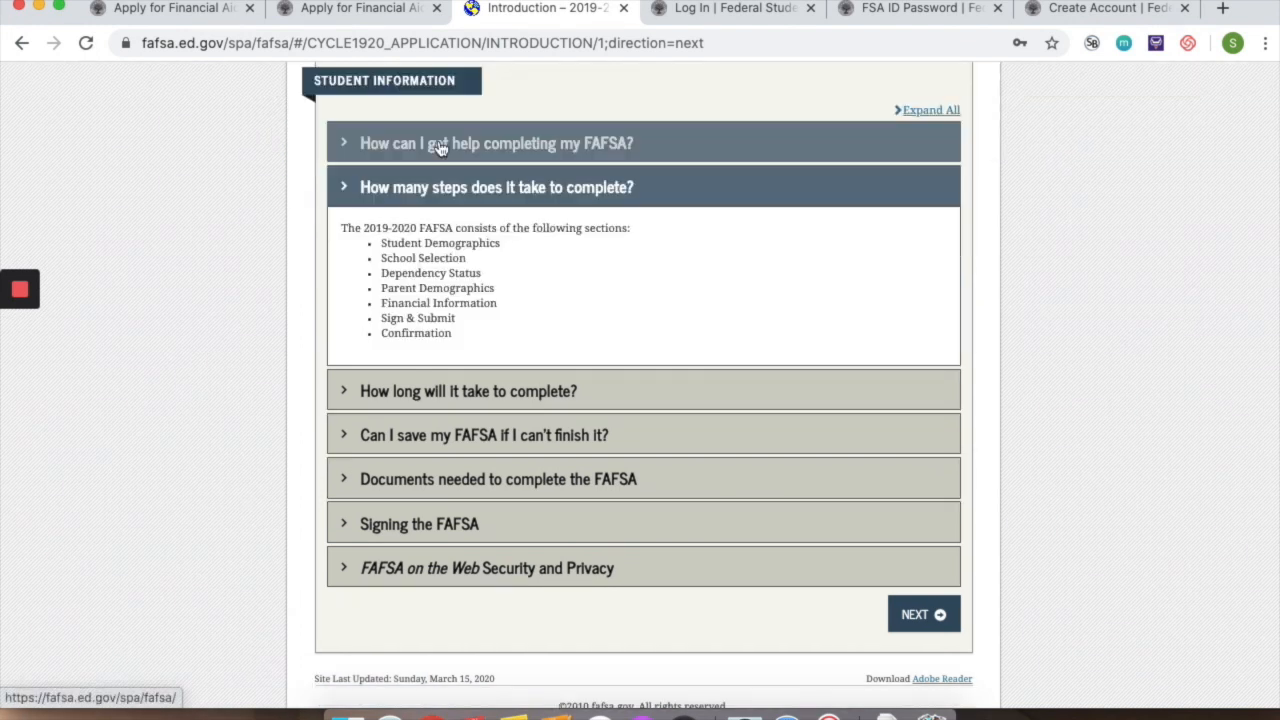
{"action": "left_click", "coordinate": [437, 147]}
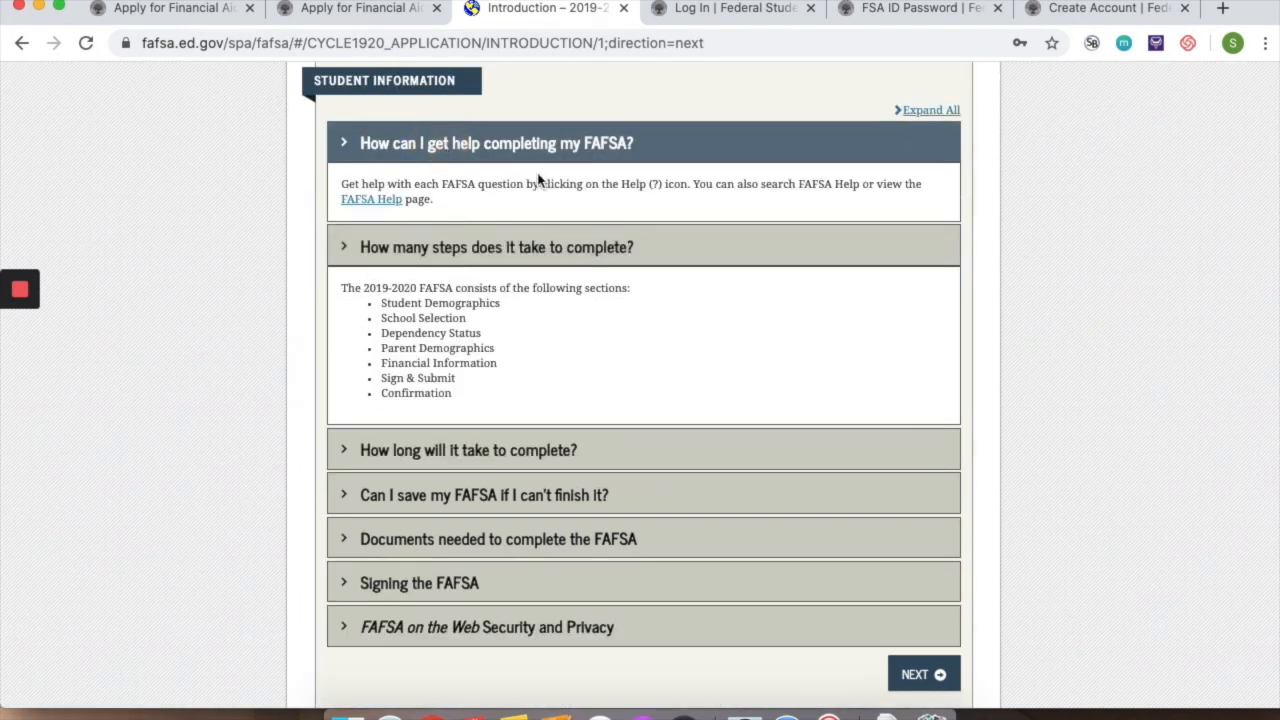
{"action": "left_click", "coordinate": [645, 184]}
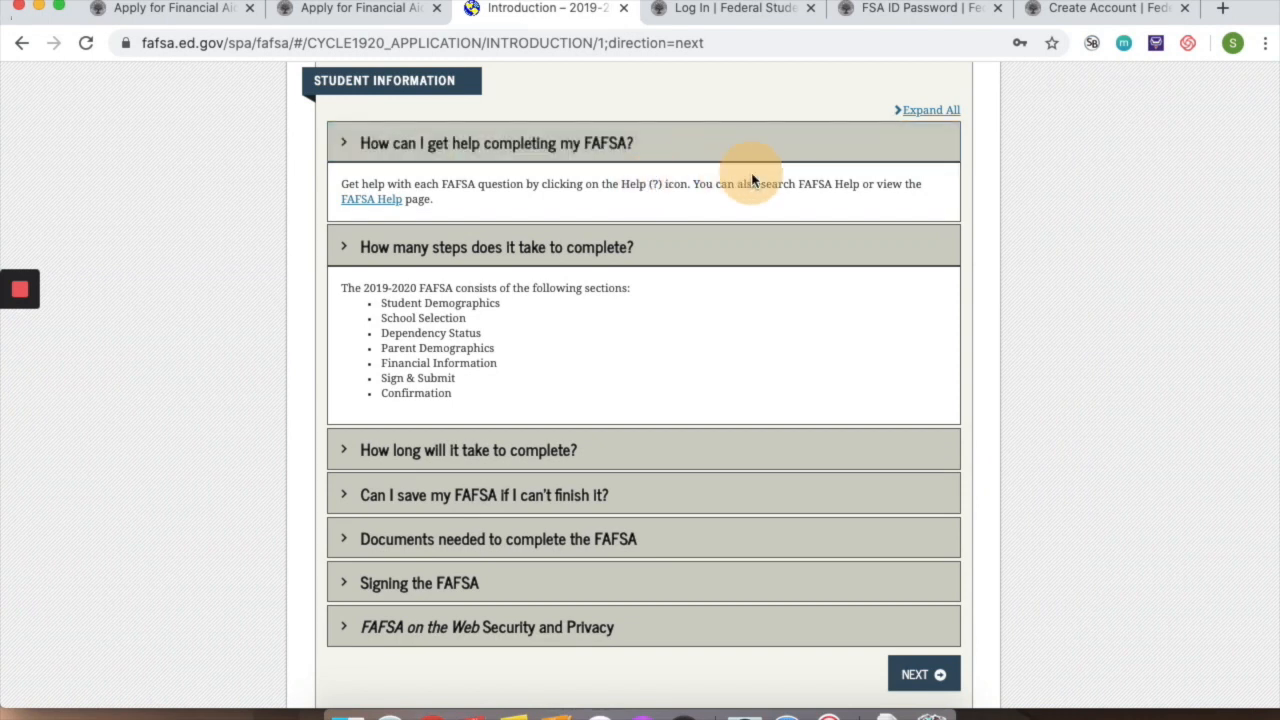
{"action": "left_click_drag", "start_coordinate": [646, 187], "coordinate": [693, 182]}
{"action": "left_click", "coordinate": [668, 203]}
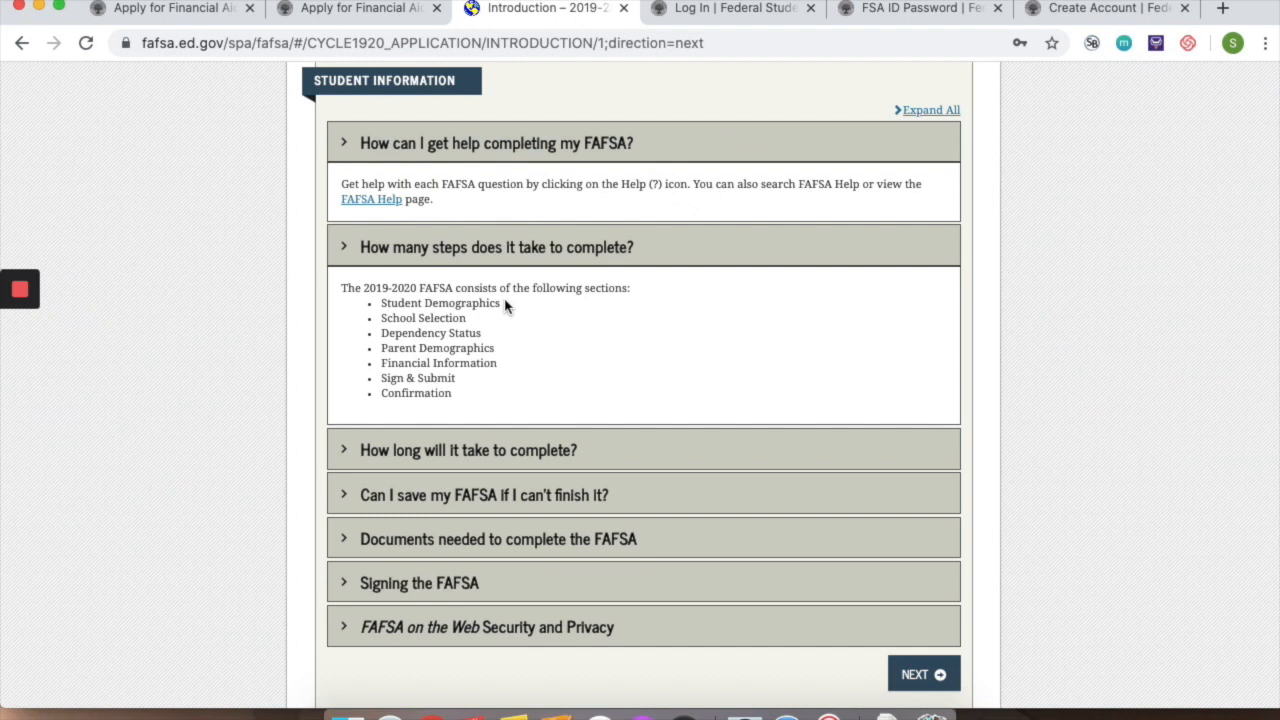
Step: Read the introduction topics on how long the FAFSA takes and whether it can be saved unfinished
{"action": "scroll", "coordinate": [500, 380], "scroll_direction": "down", "scroll_amount": 1}
{"action": "left_click", "coordinate": [483, 402]}
{"action": "scroll", "coordinate": [483, 407], "scroll_direction": "down", "scroll_amount": 1}
{"action": "left_click", "coordinate": [510, 410]}
{"action": "scroll", "coordinate": [510, 415], "scroll_direction": "down", "scroll_amount": 2}
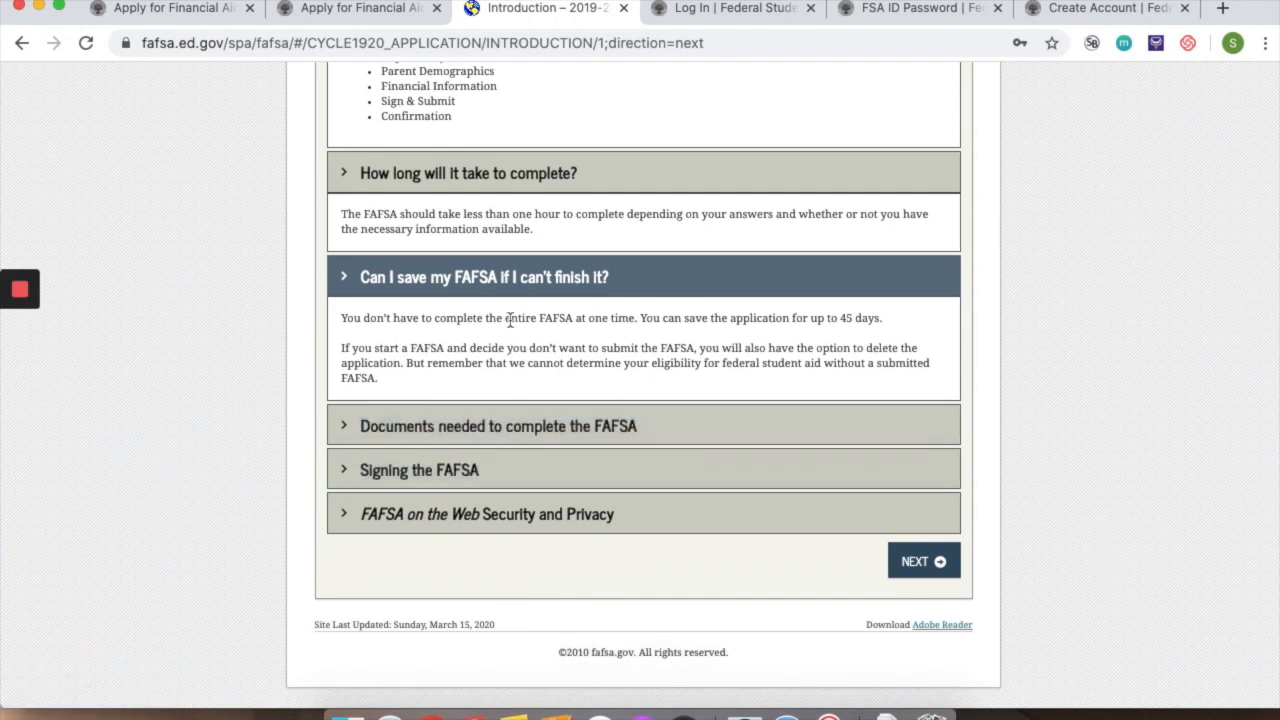
Step: Open the checklist of documents needed to complete the FAFSA and review its identification number and bank statement items
{"action": "left_click", "coordinate": [500, 425]}
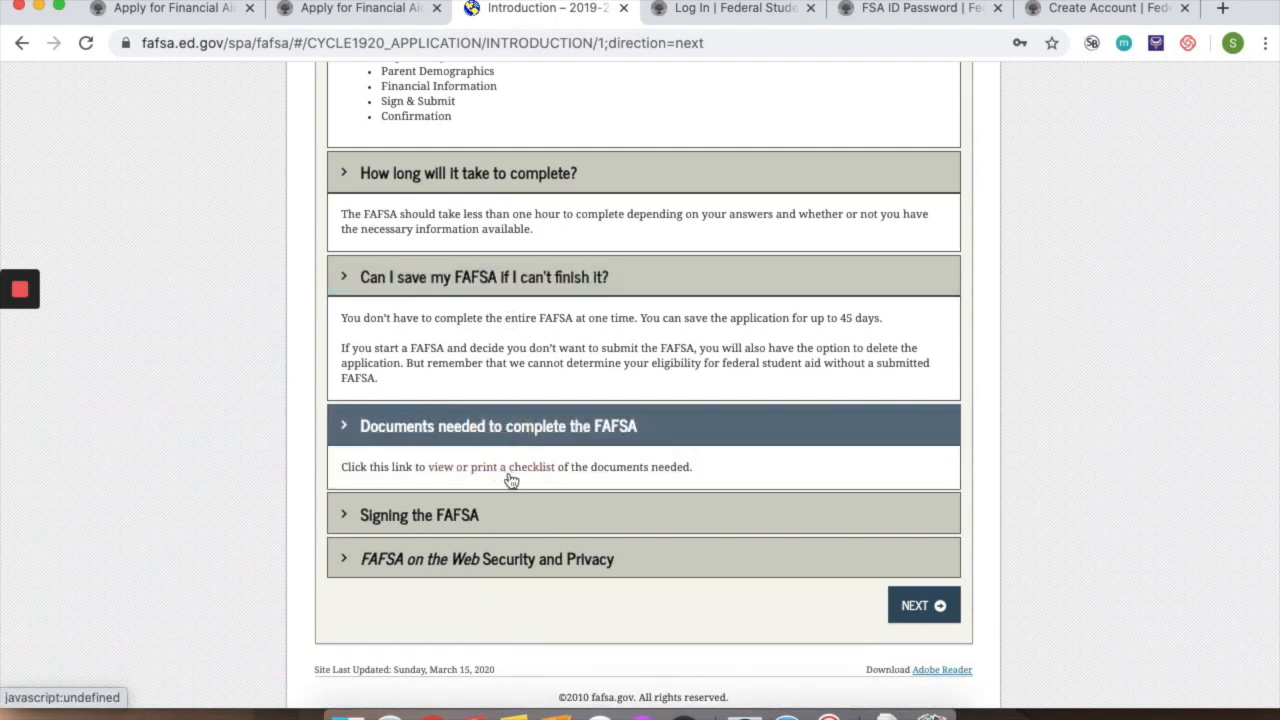
{"action": "left_click", "coordinate": [507, 478]}
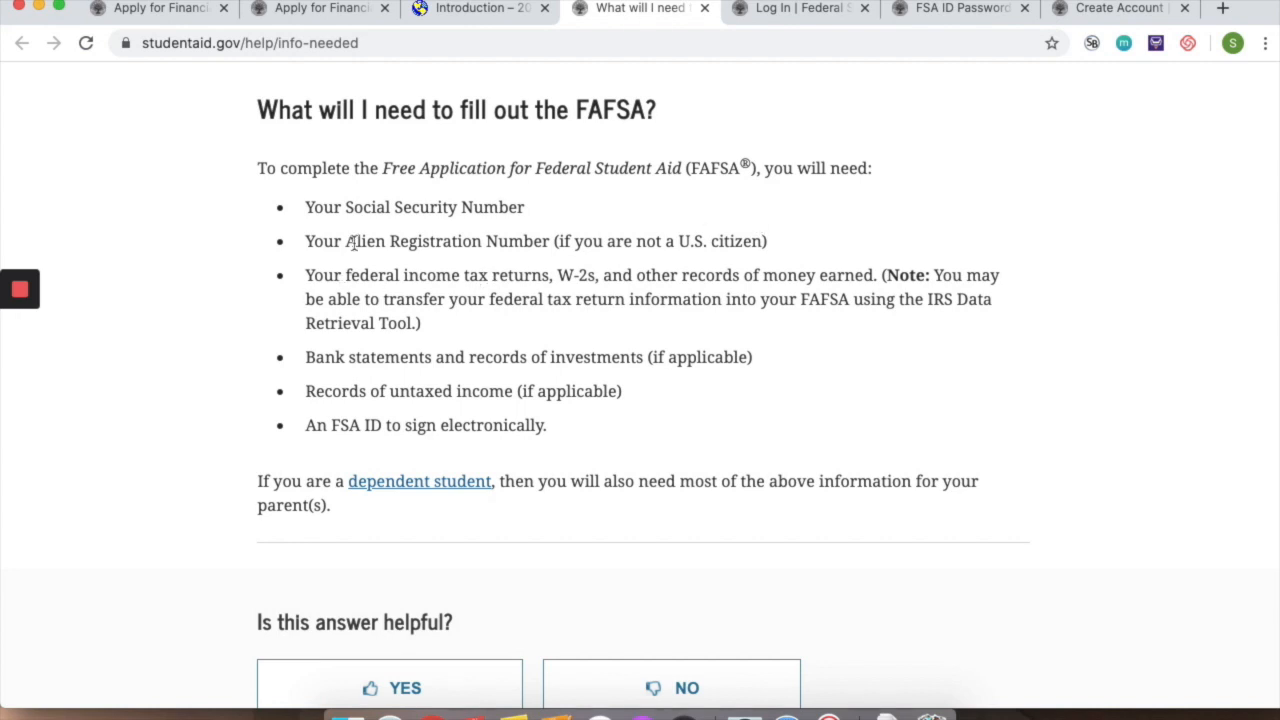
{"action": "left_click_drag", "start_coordinate": [345, 245], "coordinate": [550, 240]}
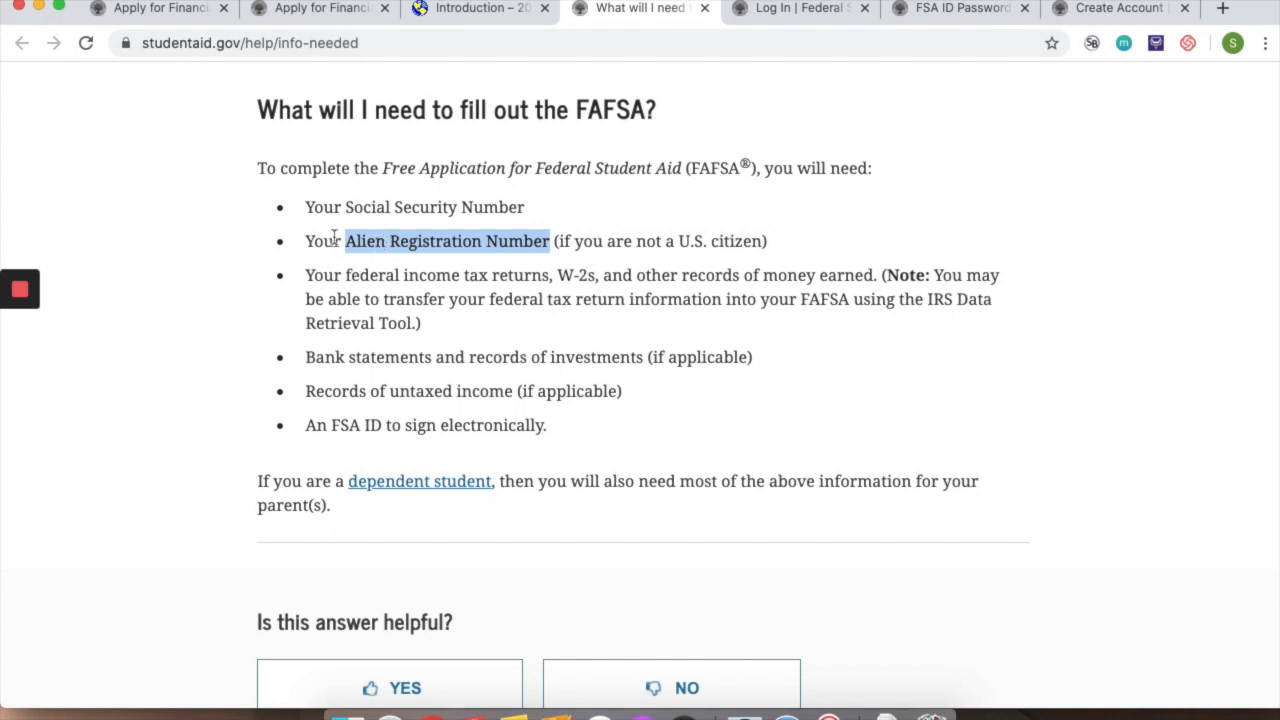
{"action": "left_click_drag", "start_coordinate": [348, 207], "coordinate": [505, 240]}
{"action": "left_click", "coordinate": [506, 234]}
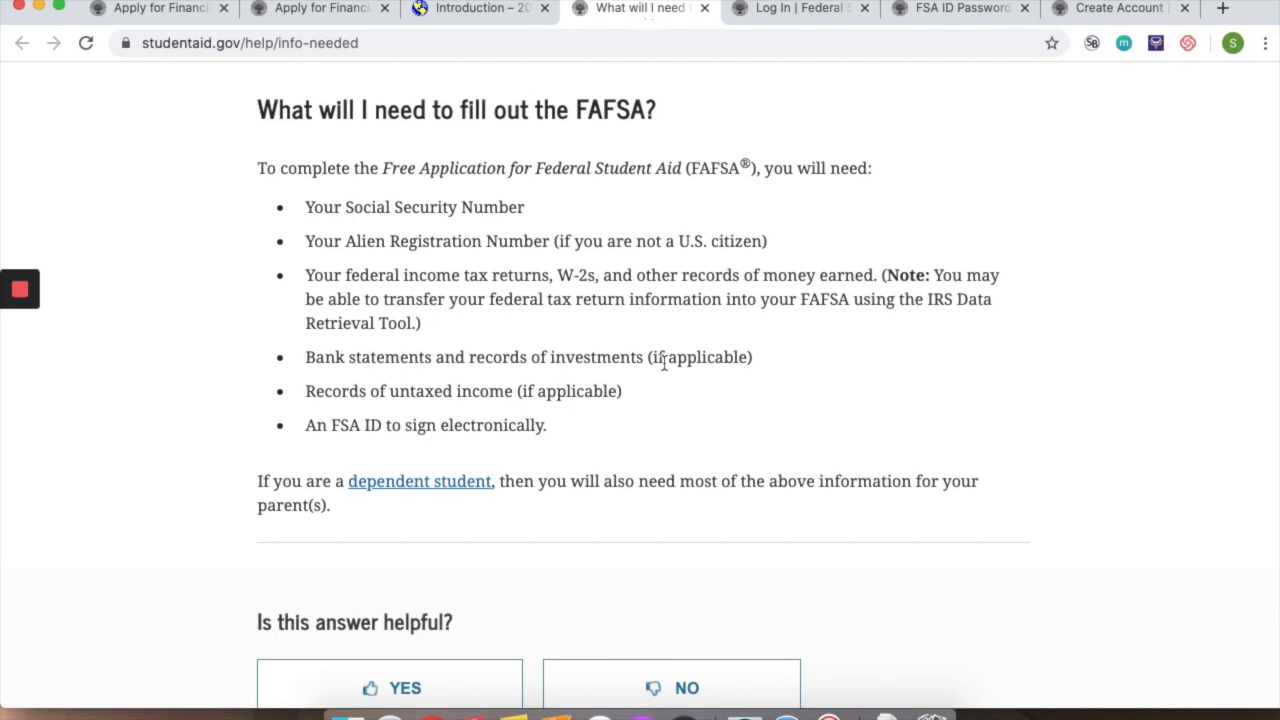
{"action": "left_click", "coordinate": [309, 359]}
{"action": "left_click_drag", "start_coordinate": [309, 359], "coordinate": [763, 360]}
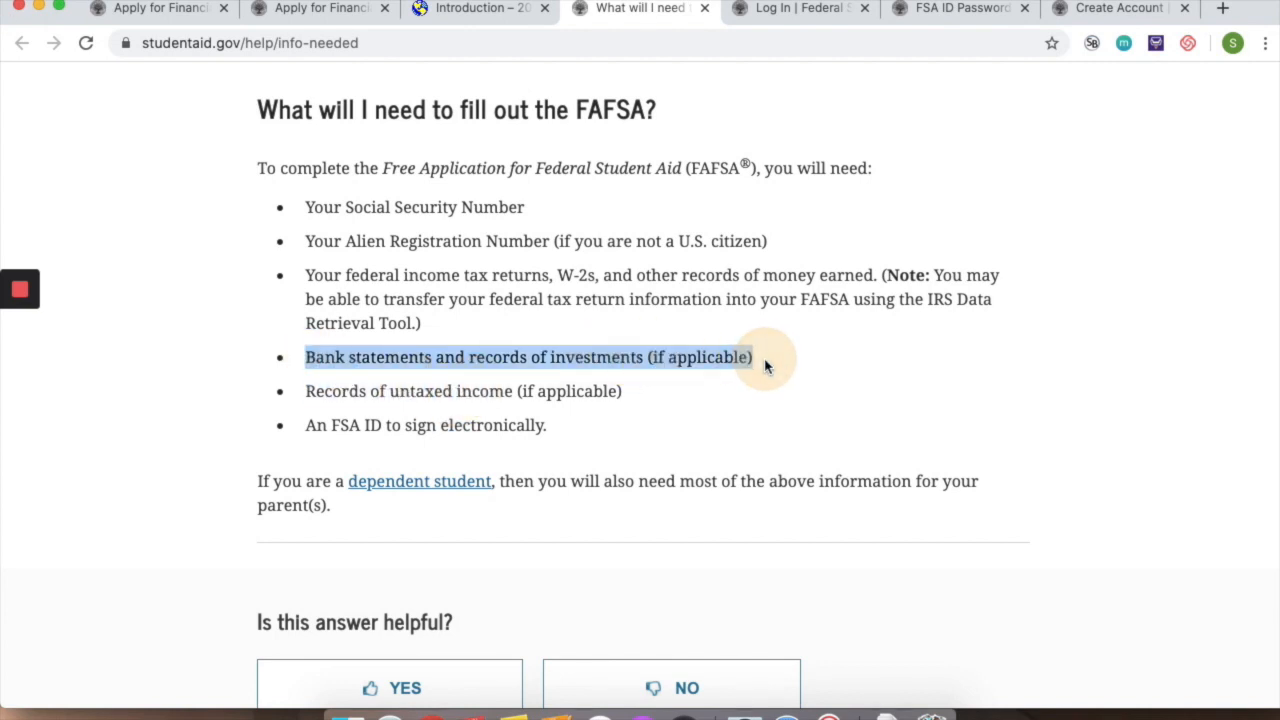
{"action": "left_click", "coordinate": [765, 367]}
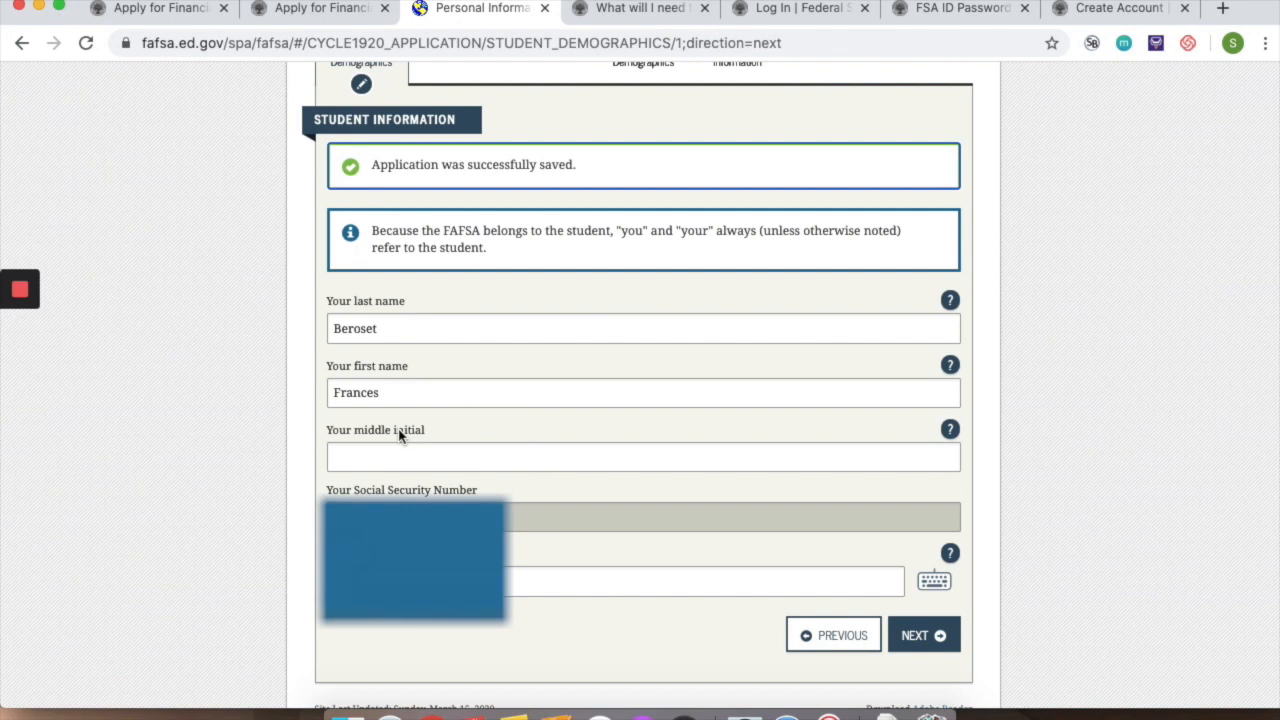
Step: Enter the student's middle initial in the personal information section of the application
{"action": "left_click", "coordinate": [397, 443]}
{"action": "type", "text": "Carolina"}
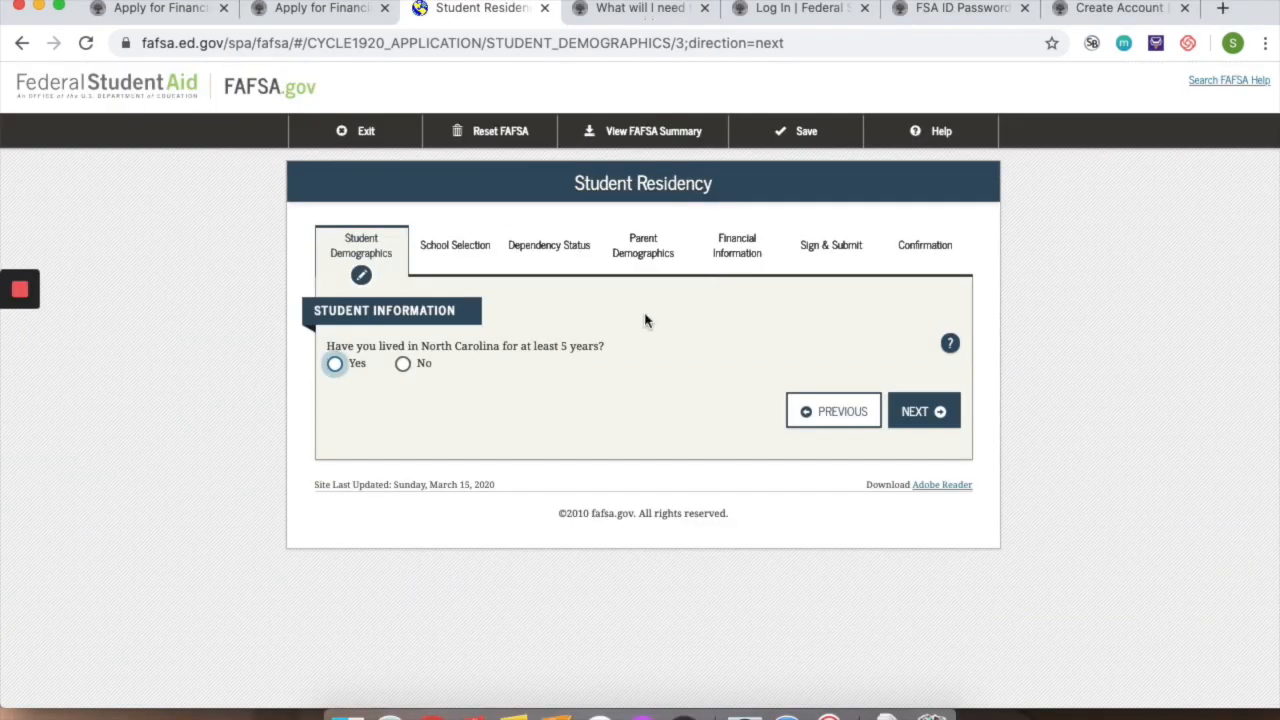
Step: Answer Yes to having lived in North Carolina for at least 5 years, and submit the Student Residency page
{"action": "left_click", "coordinate": [335, 363]}
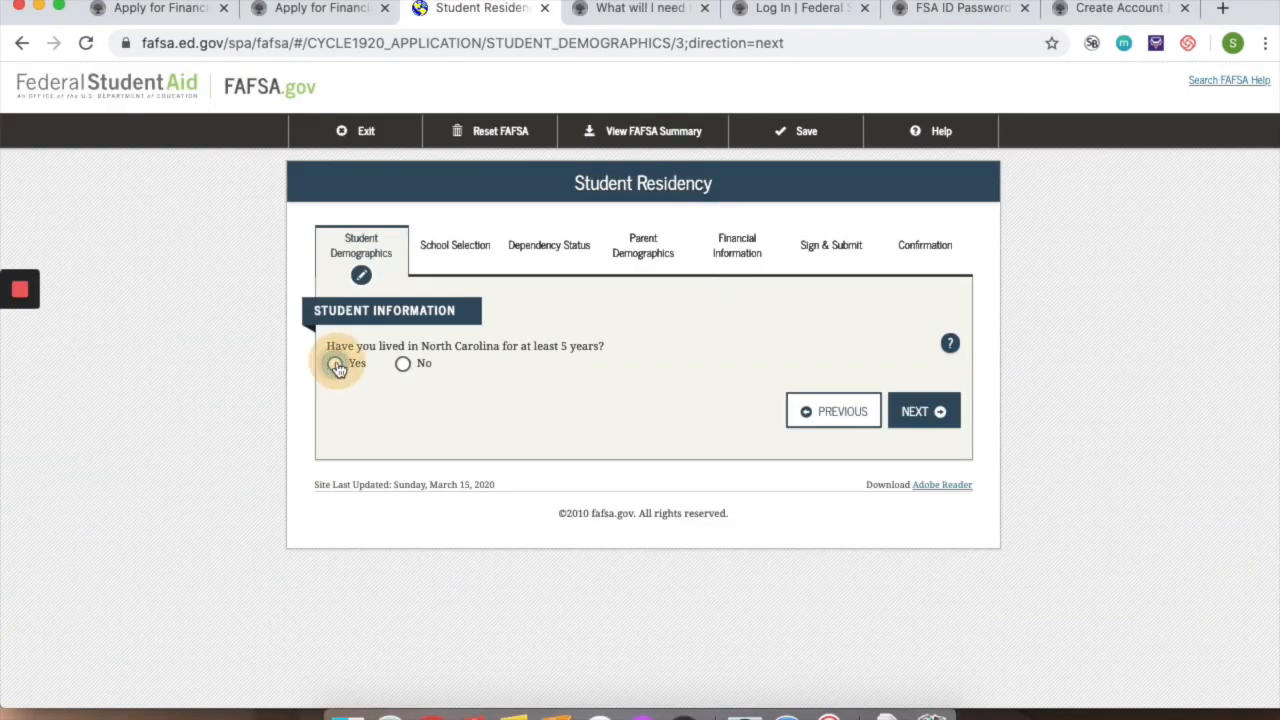
{"action": "left_click", "coordinate": [918, 413]}
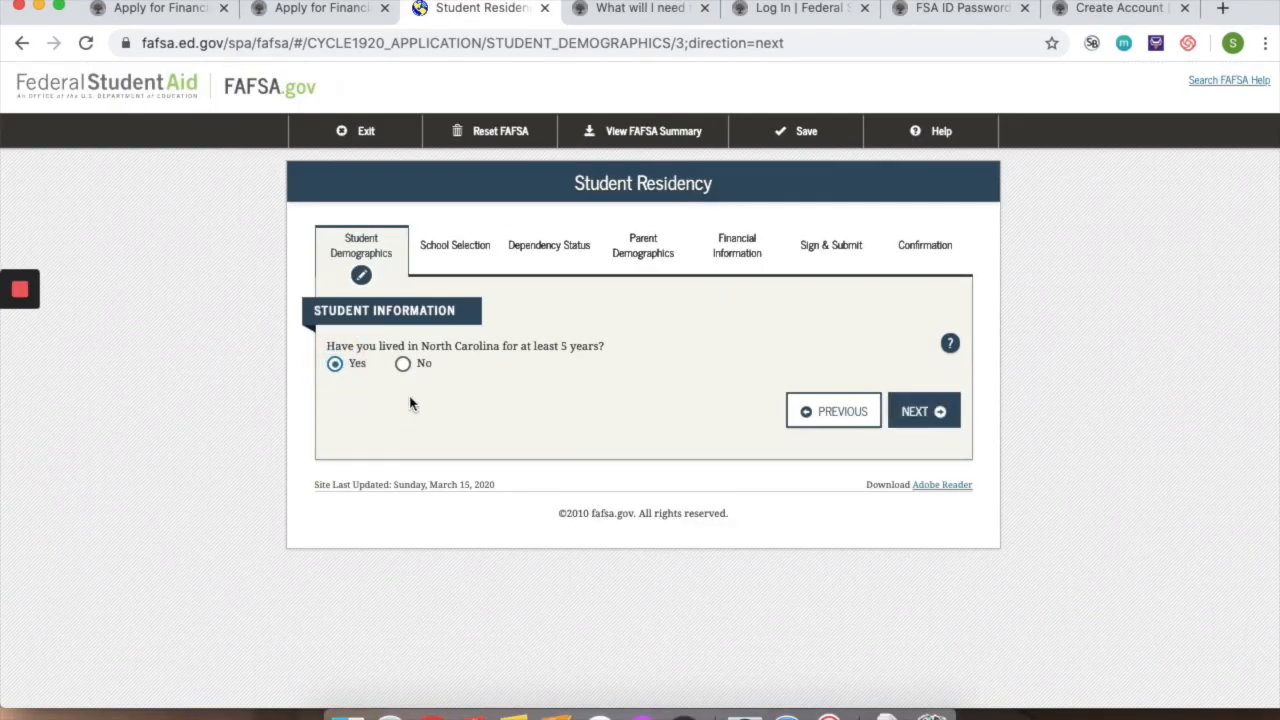
Step: Answer Female to the male or female question and fill in the student's telephone number
{"action": "scroll", "coordinate": [410, 402], "scroll_direction": "down", "scroll_amount": 1}
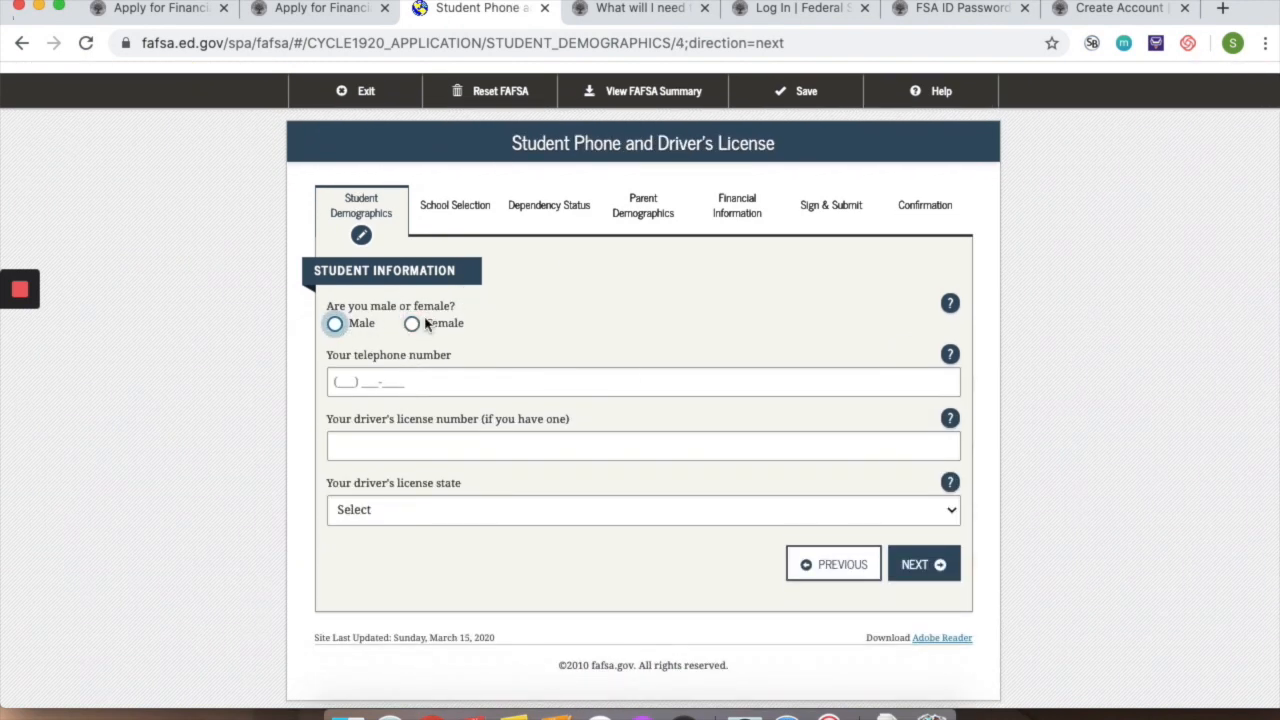
{"action": "left_click", "coordinate": [410, 325]}
{"action": "left_click", "coordinate": [344, 383]}
{"action": "left_click", "coordinate": [371, 430]}
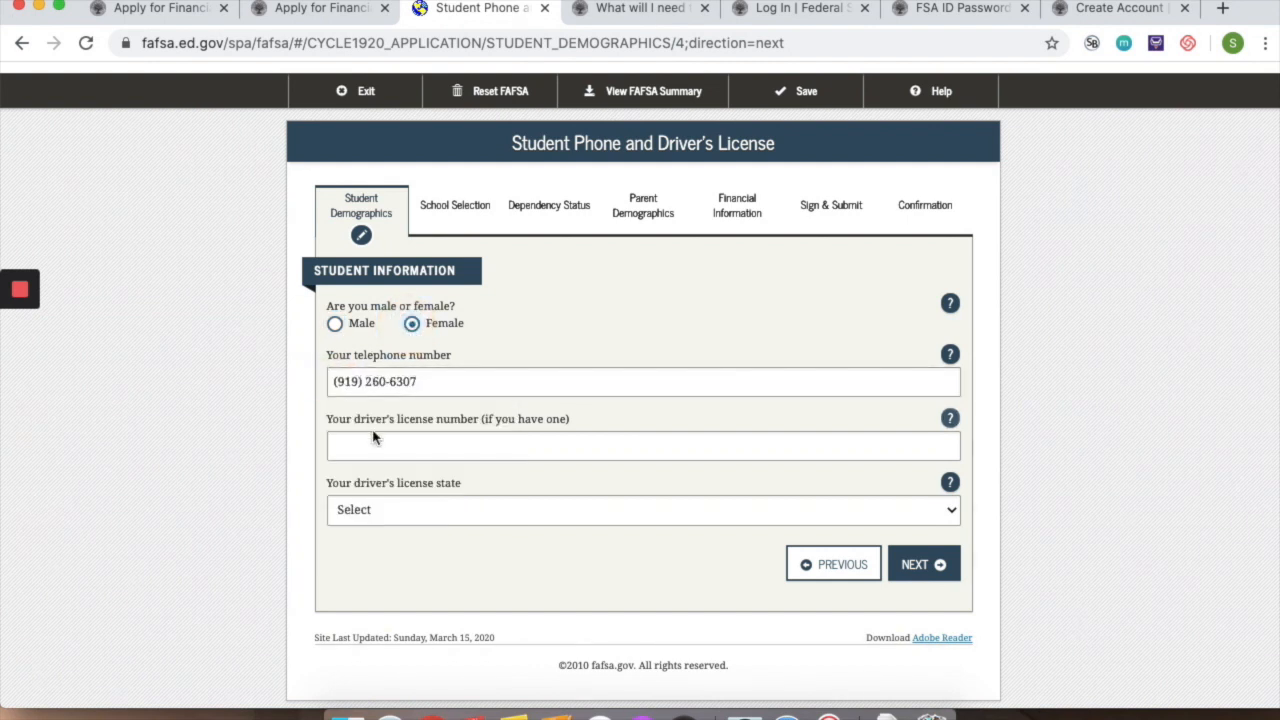
Step: Set the student's driver's license state to North Carolina
{"action": "left_click", "coordinate": [538, 445]}
{"action": "left_click", "coordinate": [455, 512]}
{"action": "type", "text": "no"}
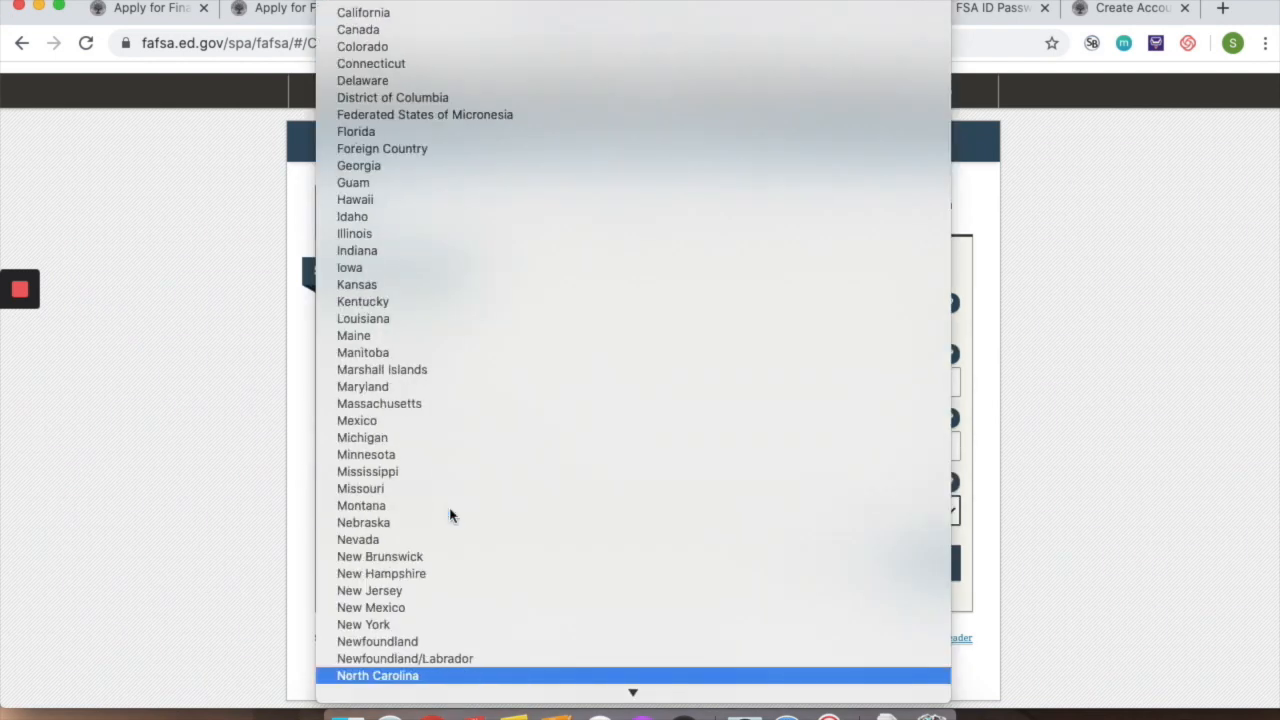
{"action": "key", "text": "Return"}
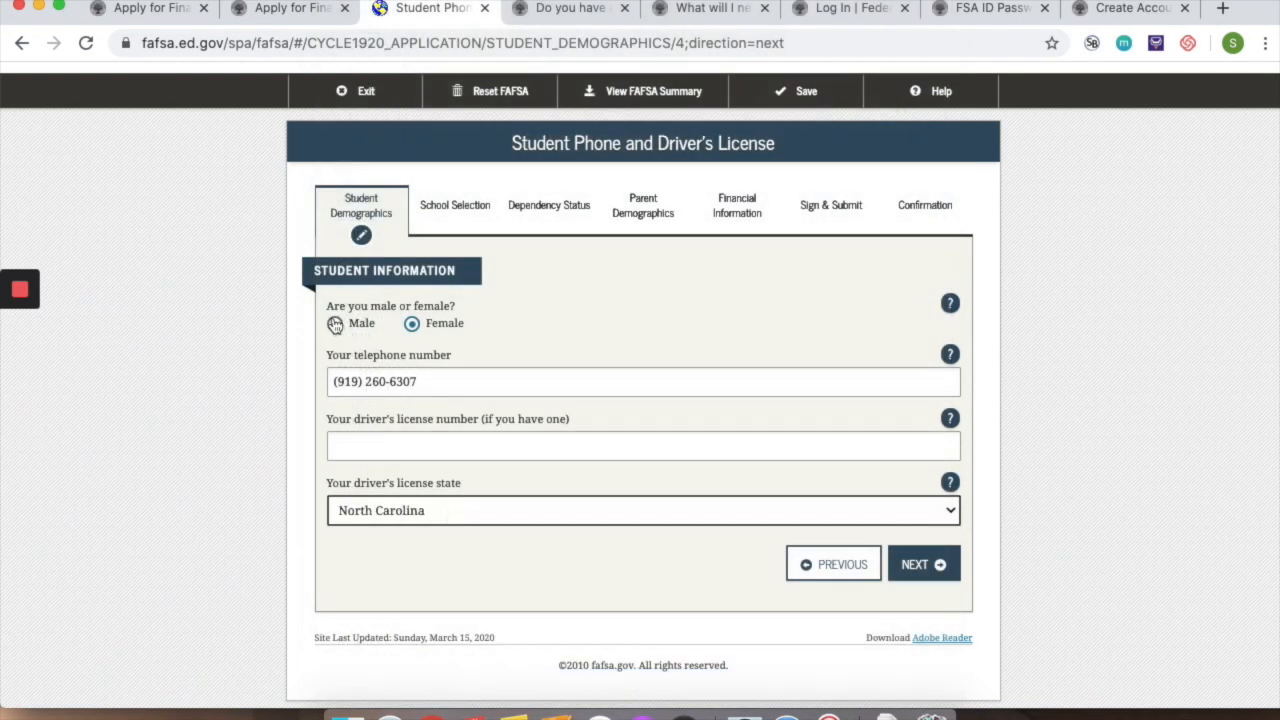
Step: Try Male as the answer to the male or female question, and switch it back to Female
{"action": "left_click", "coordinate": [335, 325]}
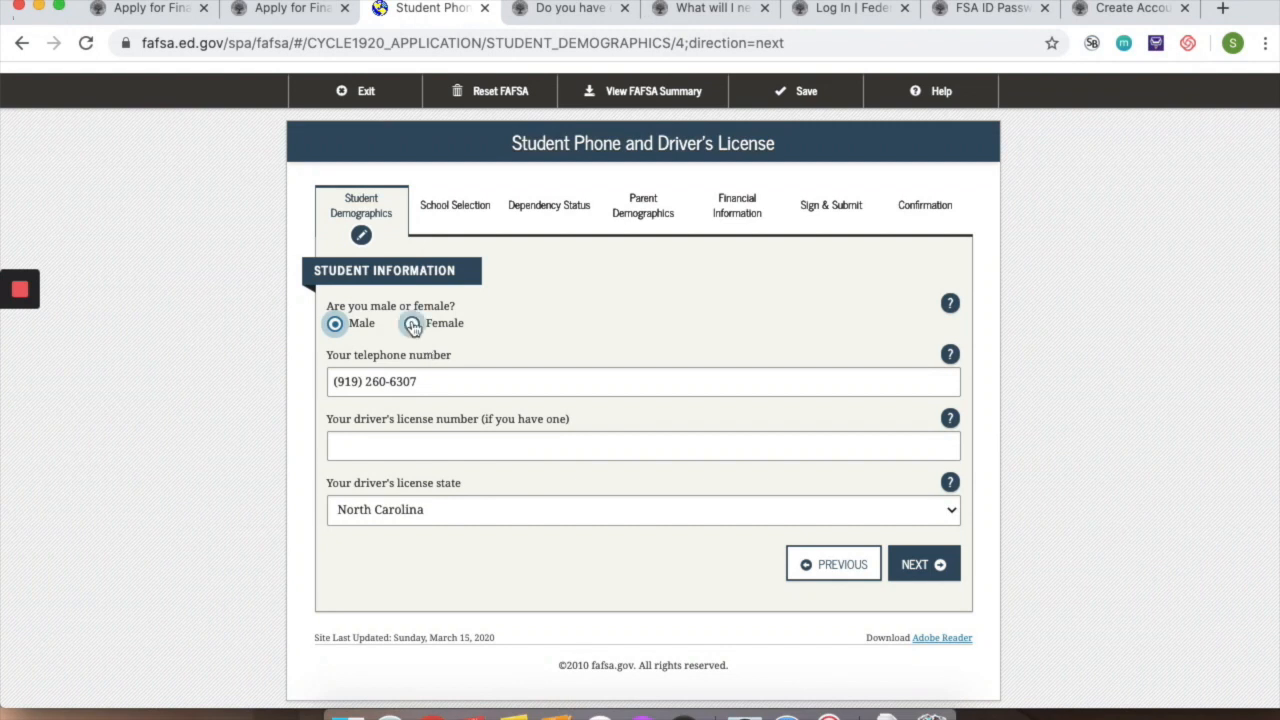
{"action": "left_click", "coordinate": [412, 326]}
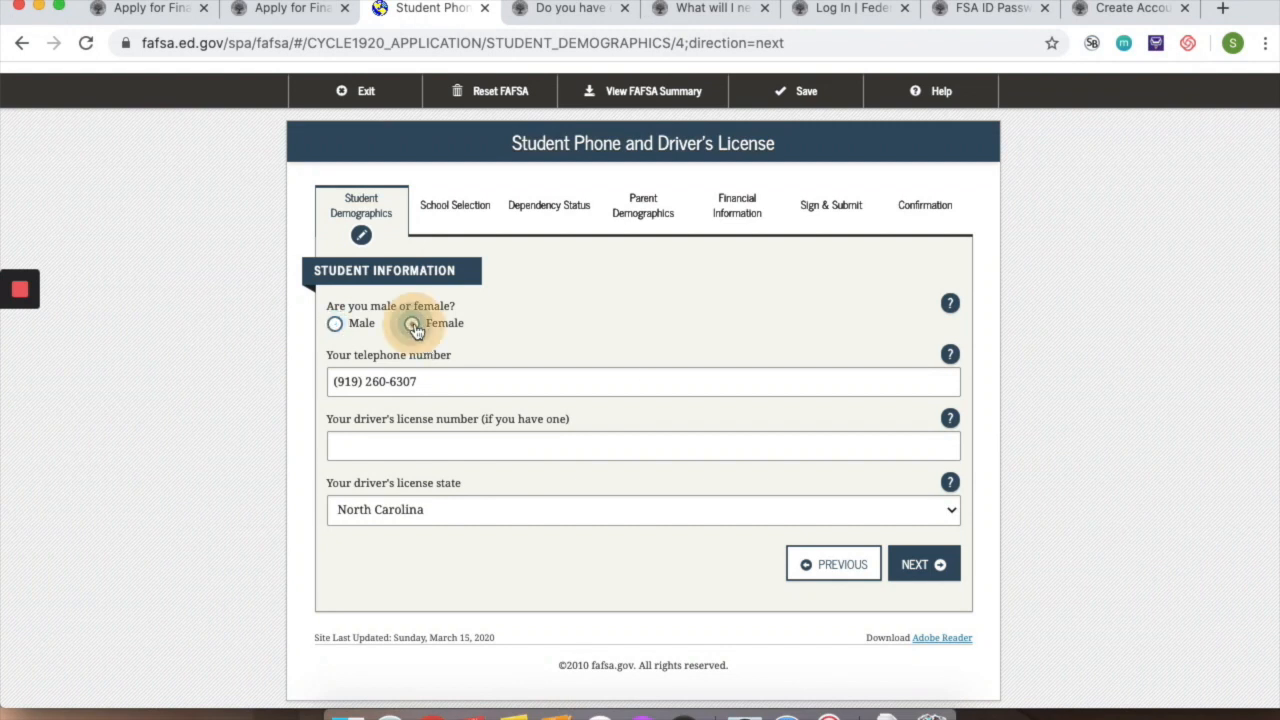
Step: Submit the phone and driver's license page, and submit the student's marital status as "I am single"
{"action": "left_click", "coordinate": [929, 564]}
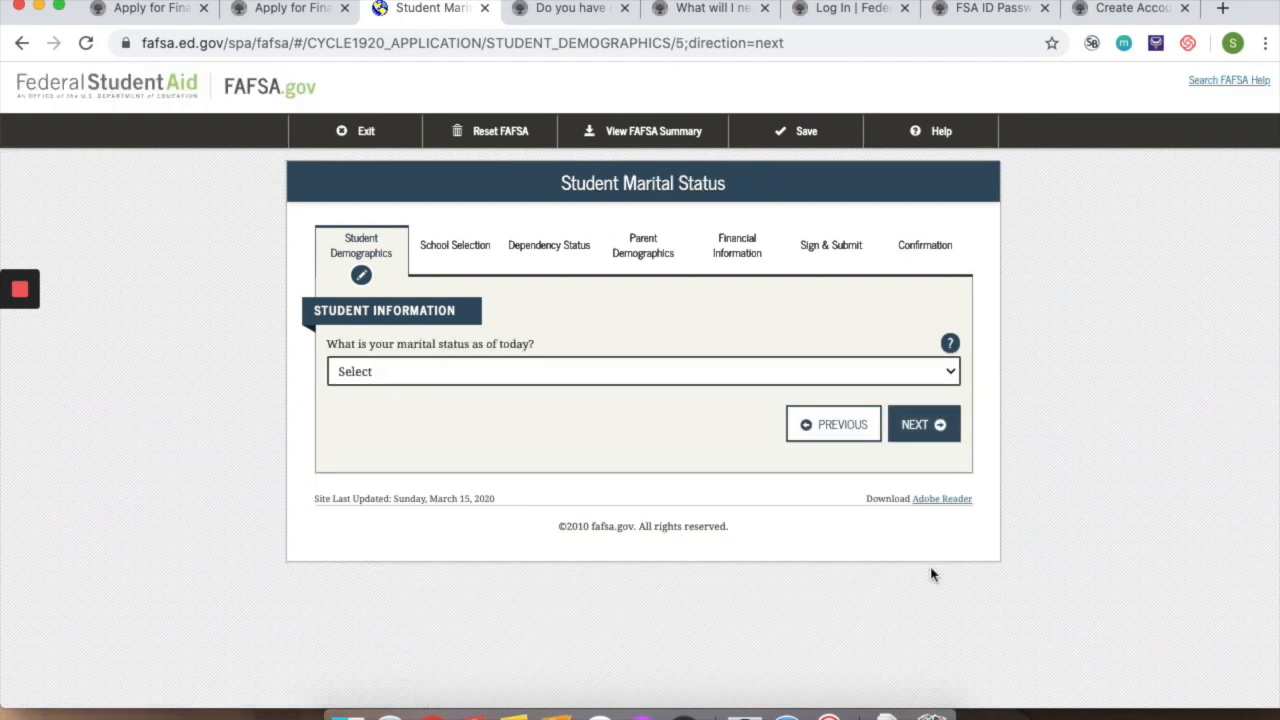
{"action": "left_click", "coordinate": [543, 371]}
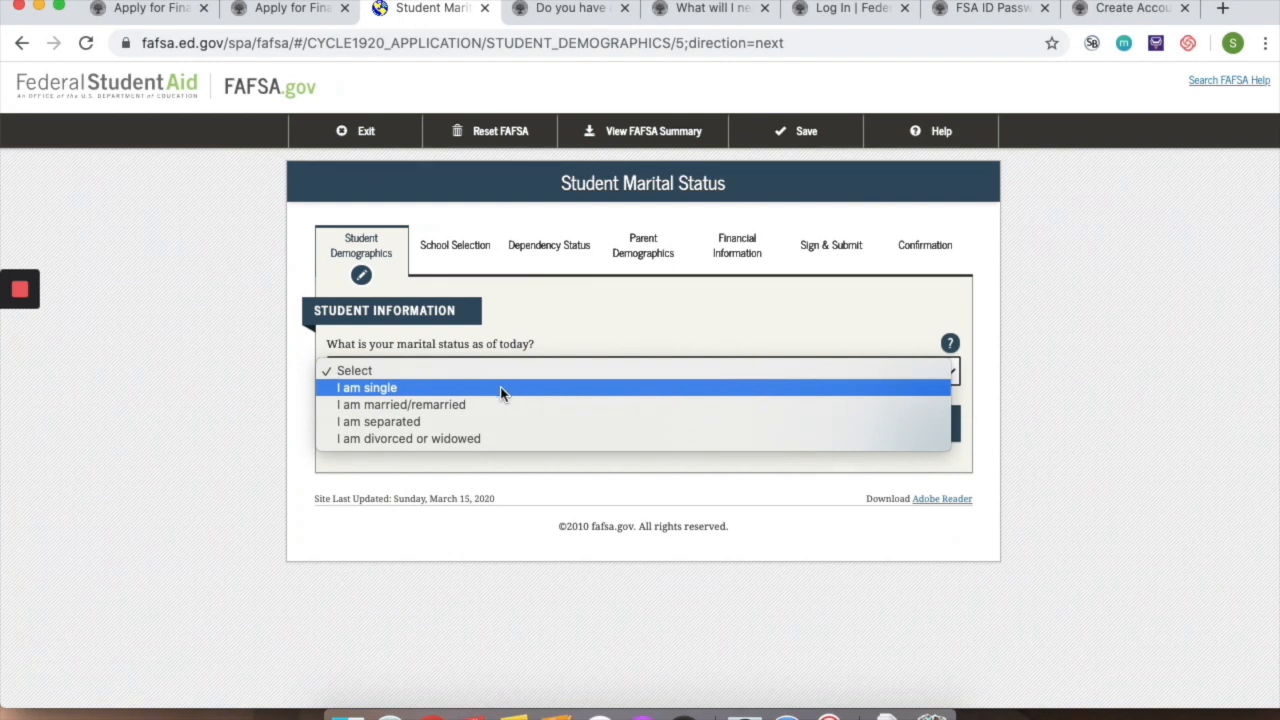
{"action": "left_click", "coordinate": [500, 392]}
{"action": "left_click", "coordinate": [908, 430]}
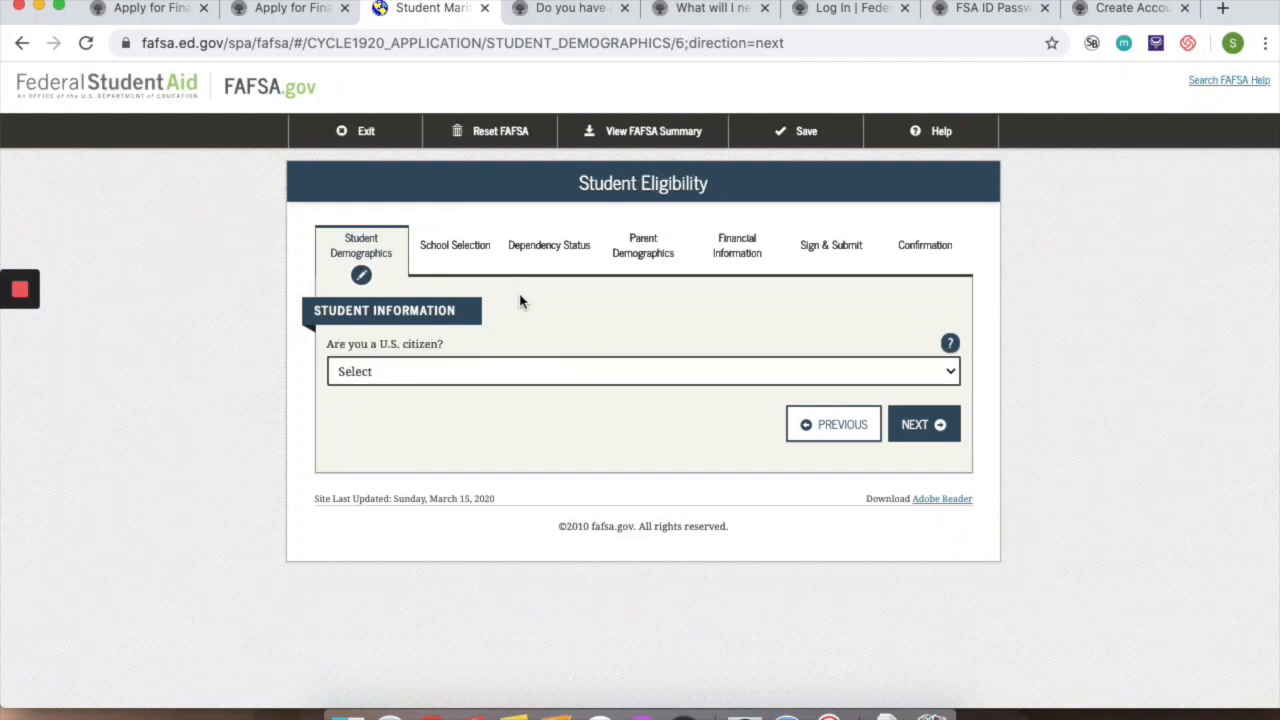
Step: Answer that the student is a U.S. citizen (or U.S. national), and submit the Student Eligibility page
{"action": "left_click", "coordinate": [490, 378]}
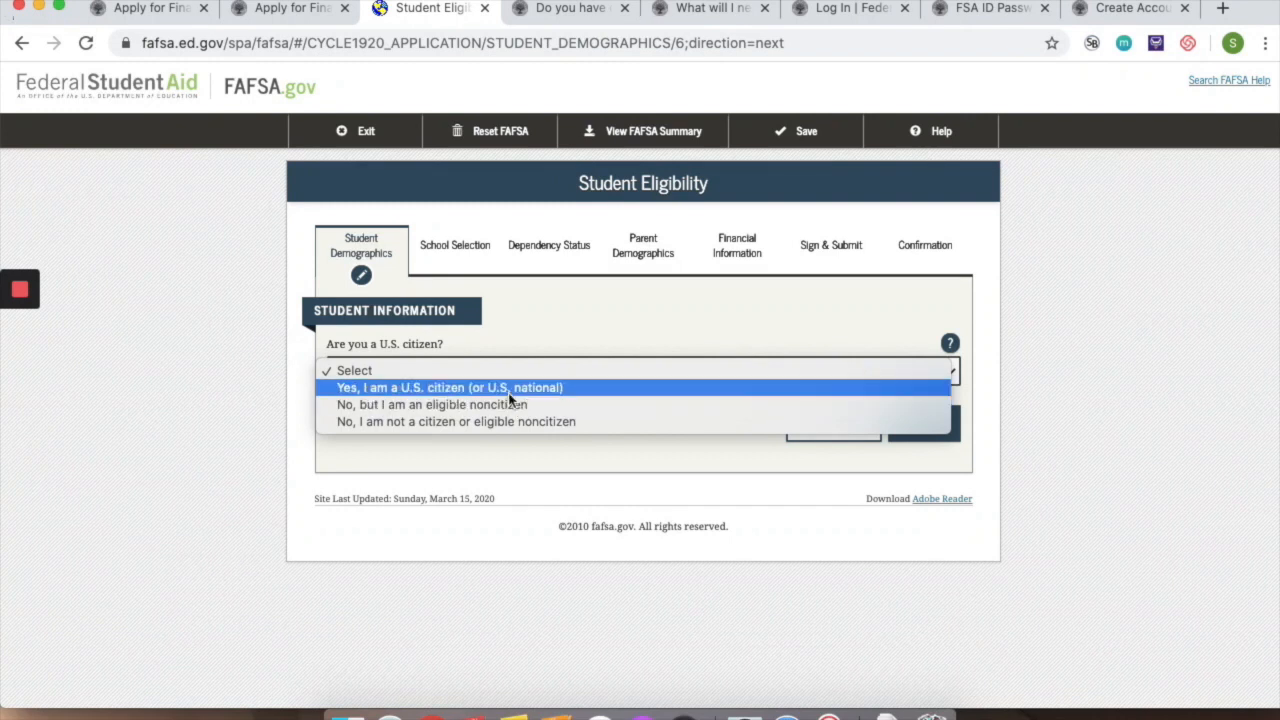
{"action": "left_click", "coordinate": [503, 387]}
{"action": "left_click", "coordinate": [923, 443]}
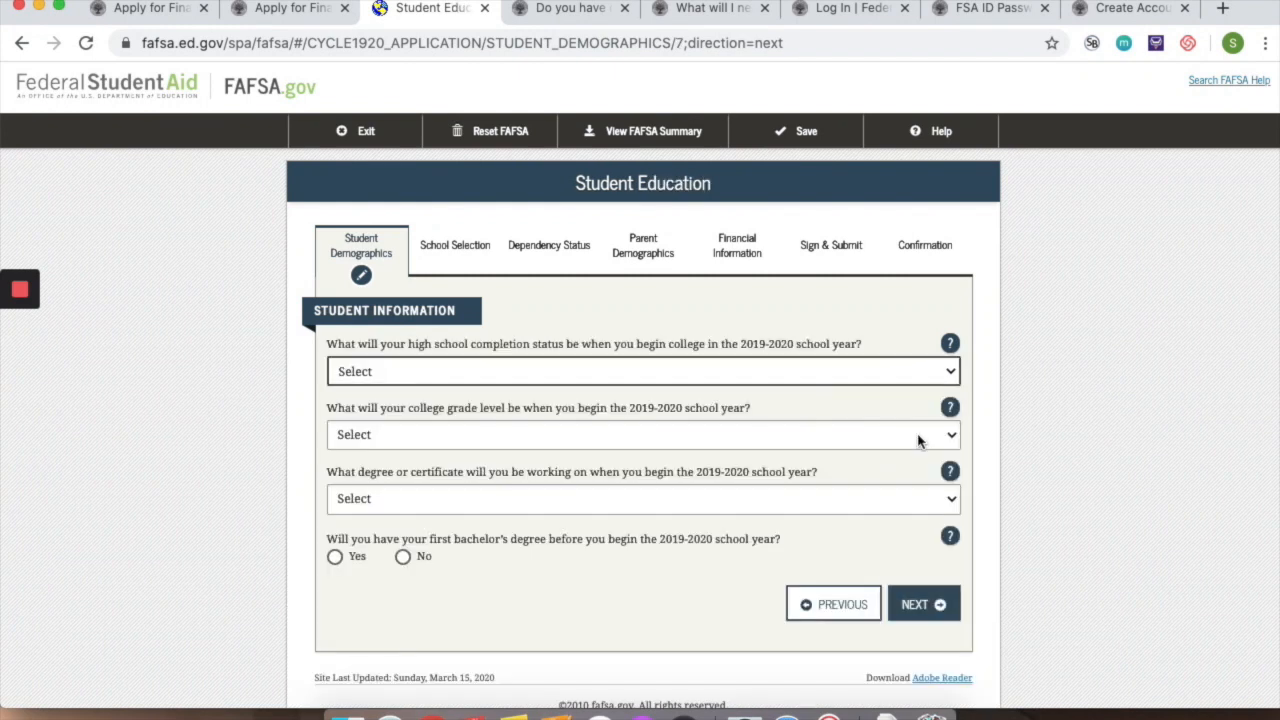
Step: Set the high school completion status to High school diploma and the college grade level to Never attended college/1st yr
{"action": "left_click", "coordinate": [793, 372]}
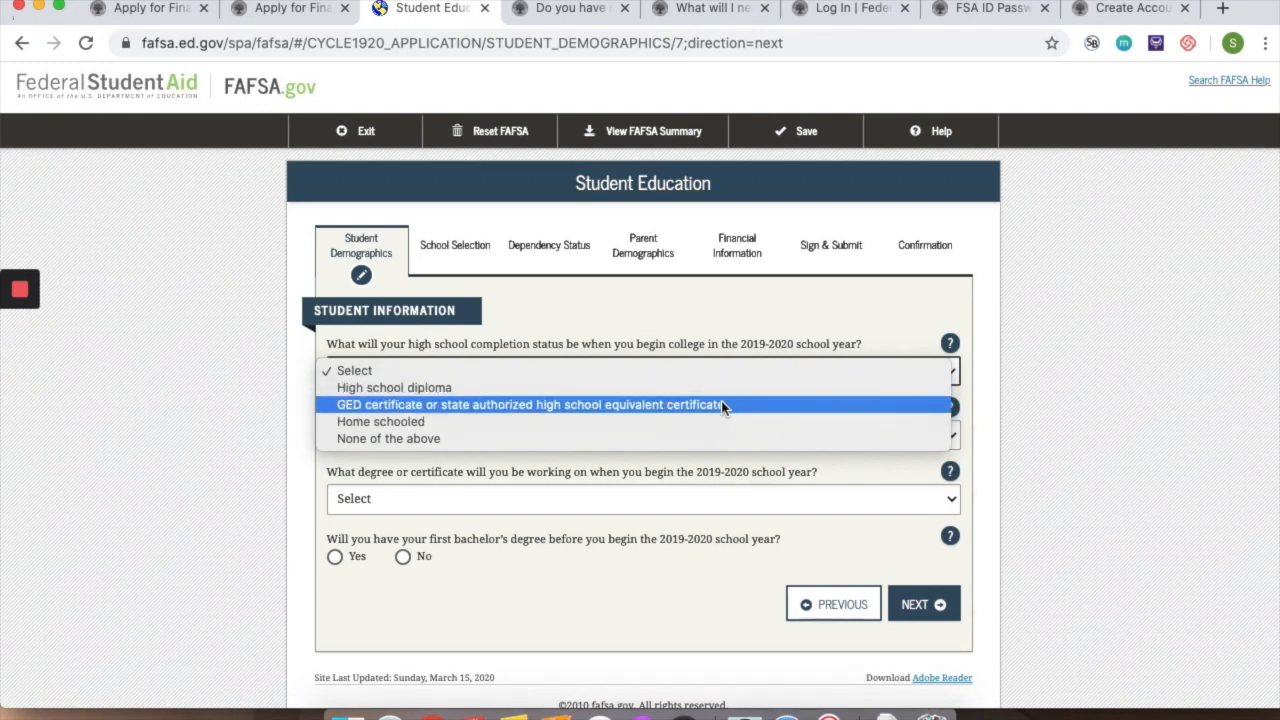
{"action": "left_click", "coordinate": [428, 387]}
{"action": "left_click", "coordinate": [418, 440]}
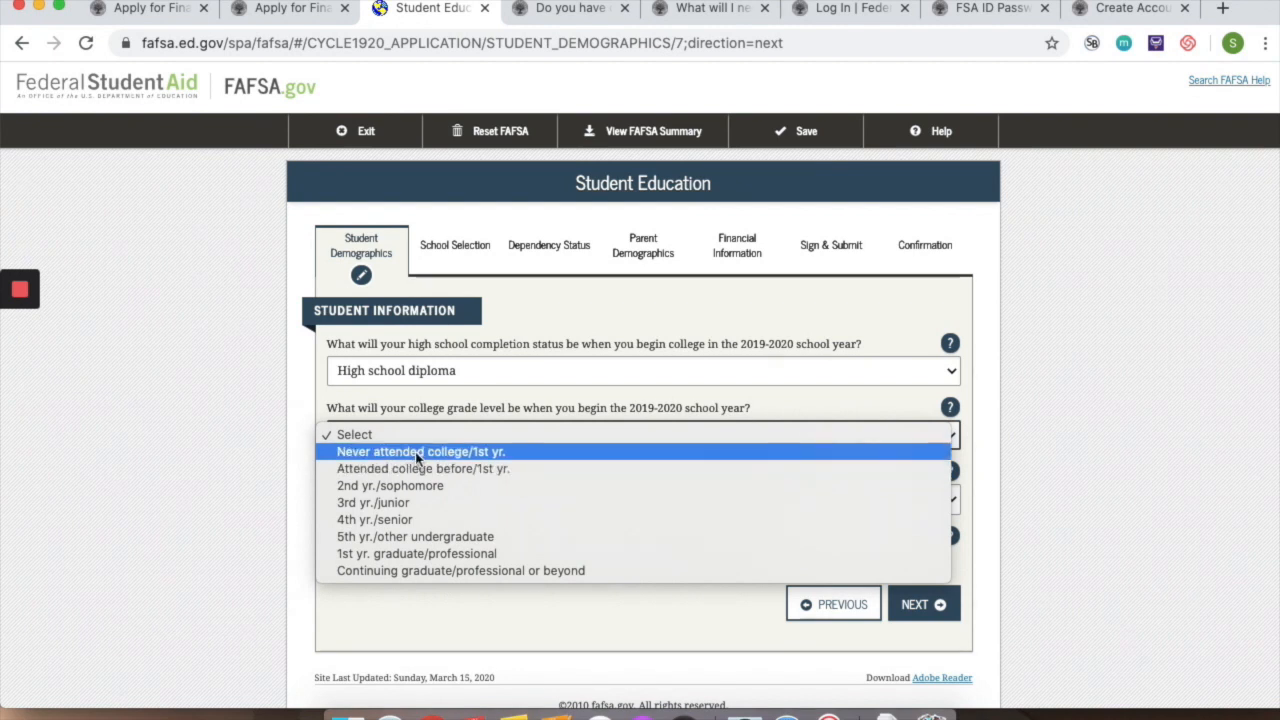
{"action": "left_click", "coordinate": [405, 452]}
Step: Choose 1st bachelor's degree as the degree being worked on, and answer No to having a first bachelor's degree before 2019-2020
{"action": "scroll", "coordinate": [398, 512], "scroll_direction": "down", "scroll_amount": 1}
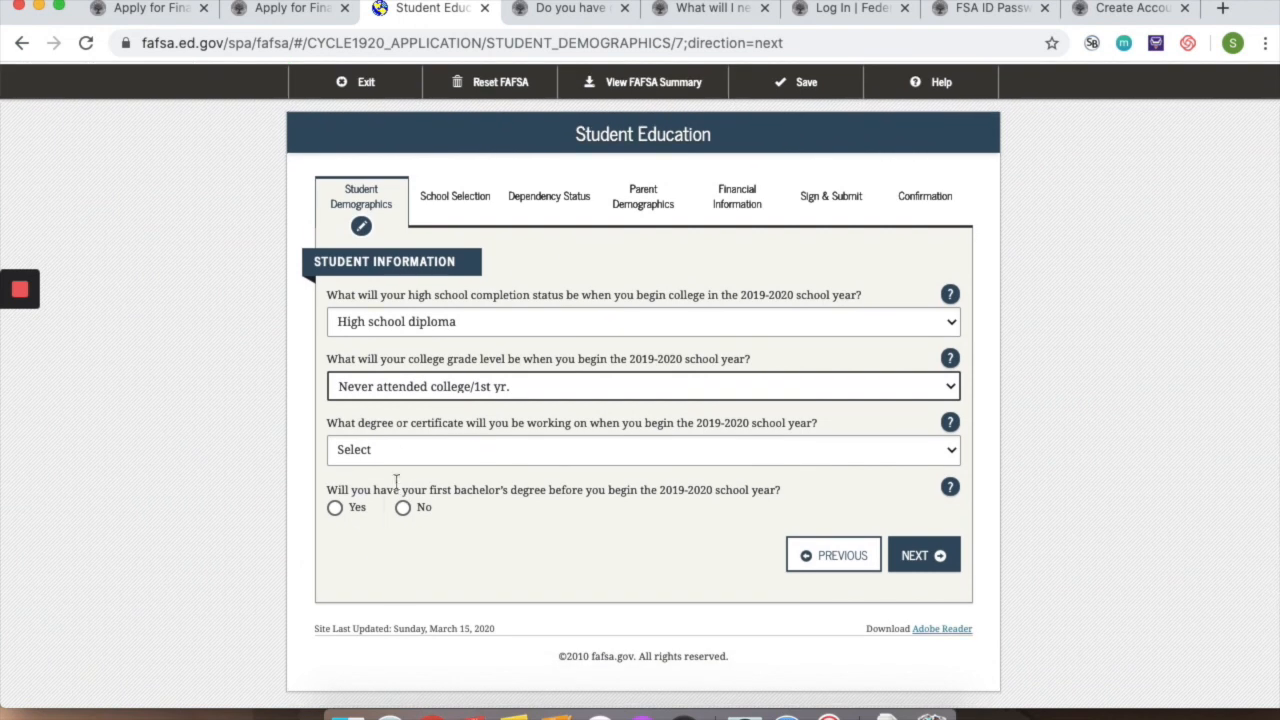
{"action": "left_click", "coordinate": [391, 452]}
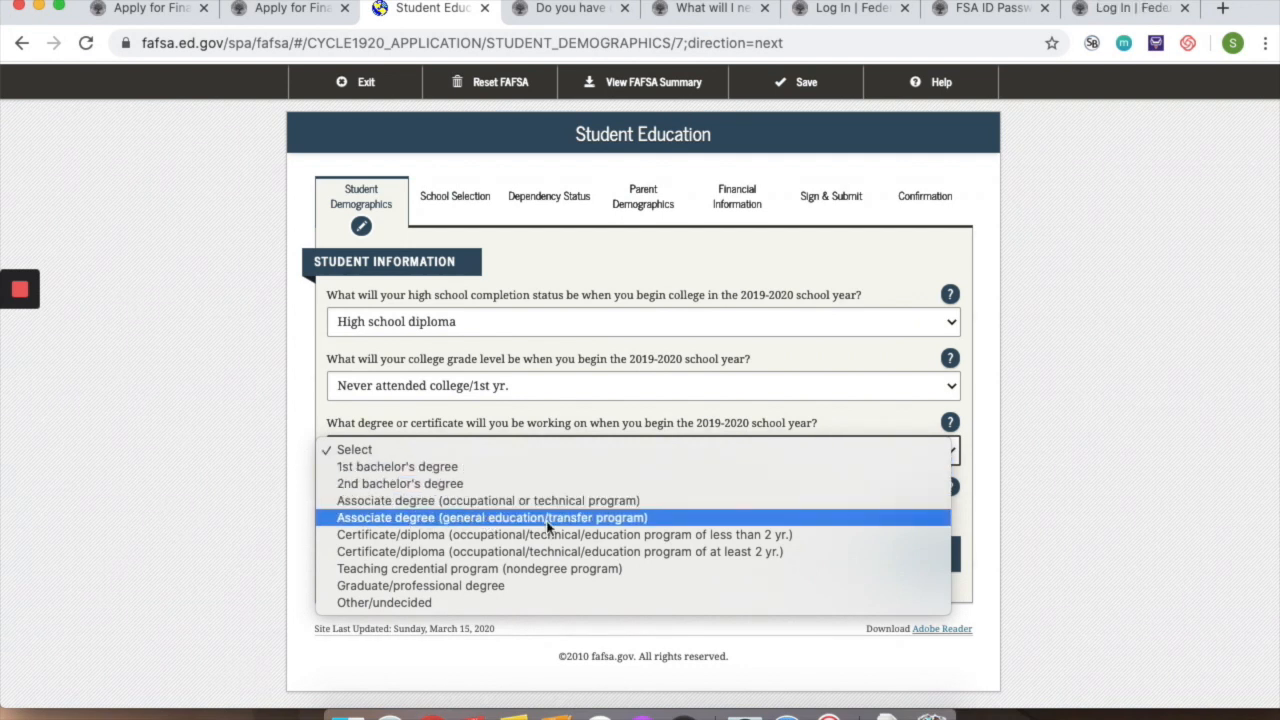
{"action": "left_click", "coordinate": [398, 466]}
{"action": "left_click", "coordinate": [402, 508]}
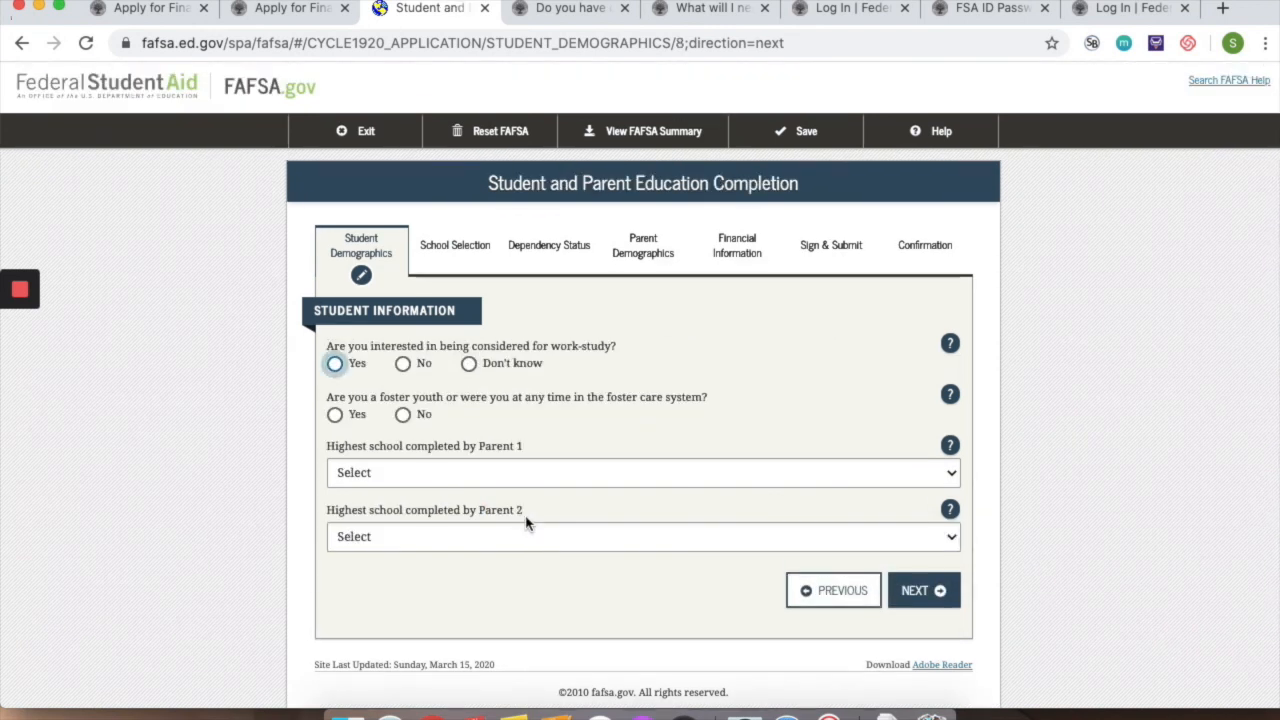
Step: Answer Yes to being considered for work-study and No to the foster youth or foster care question
{"action": "left_click_drag", "start_coordinate": [560, 346], "coordinate": [621, 360]}
{"action": "left_click", "coordinate": [612, 343]}
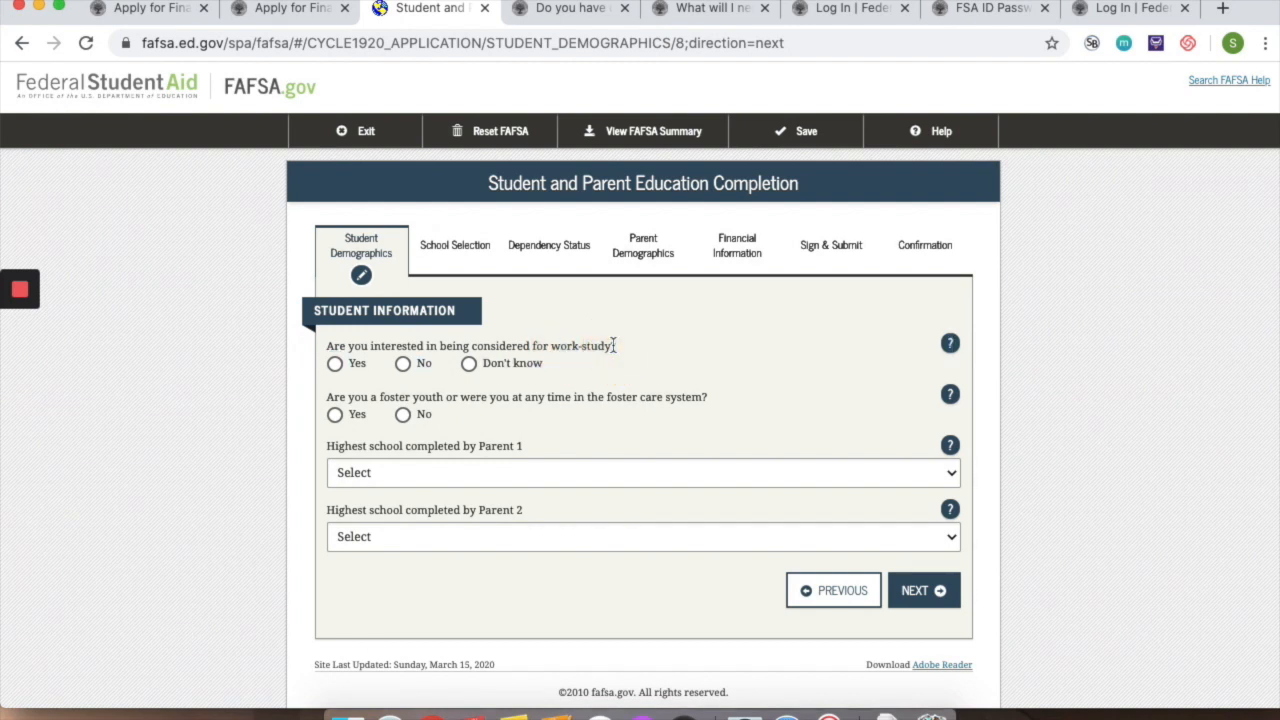
{"action": "left_click", "coordinate": [336, 365]}
{"action": "left_click", "coordinate": [402, 414]}
Step: Set the highest school completed to College or beyond for Parent 1 and High School for Parent 2, and submit the page
{"action": "left_click", "coordinate": [393, 473]}
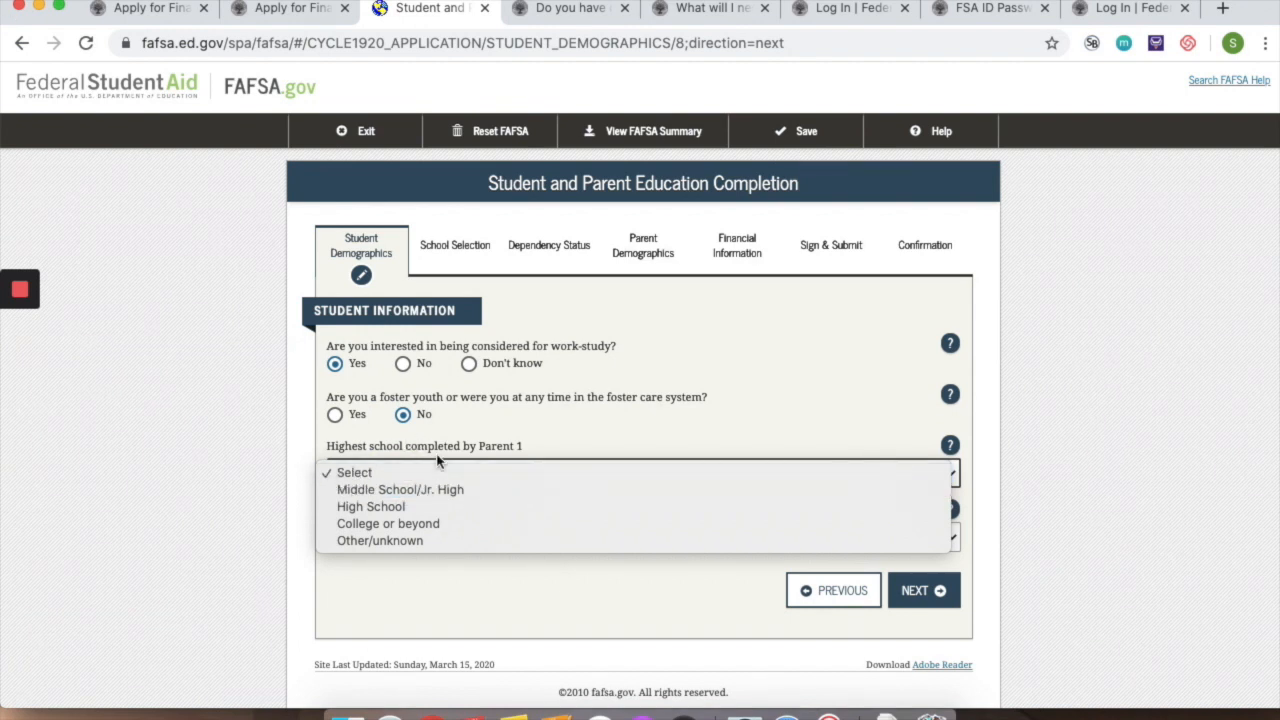
{"action": "left_click", "coordinate": [434, 523]}
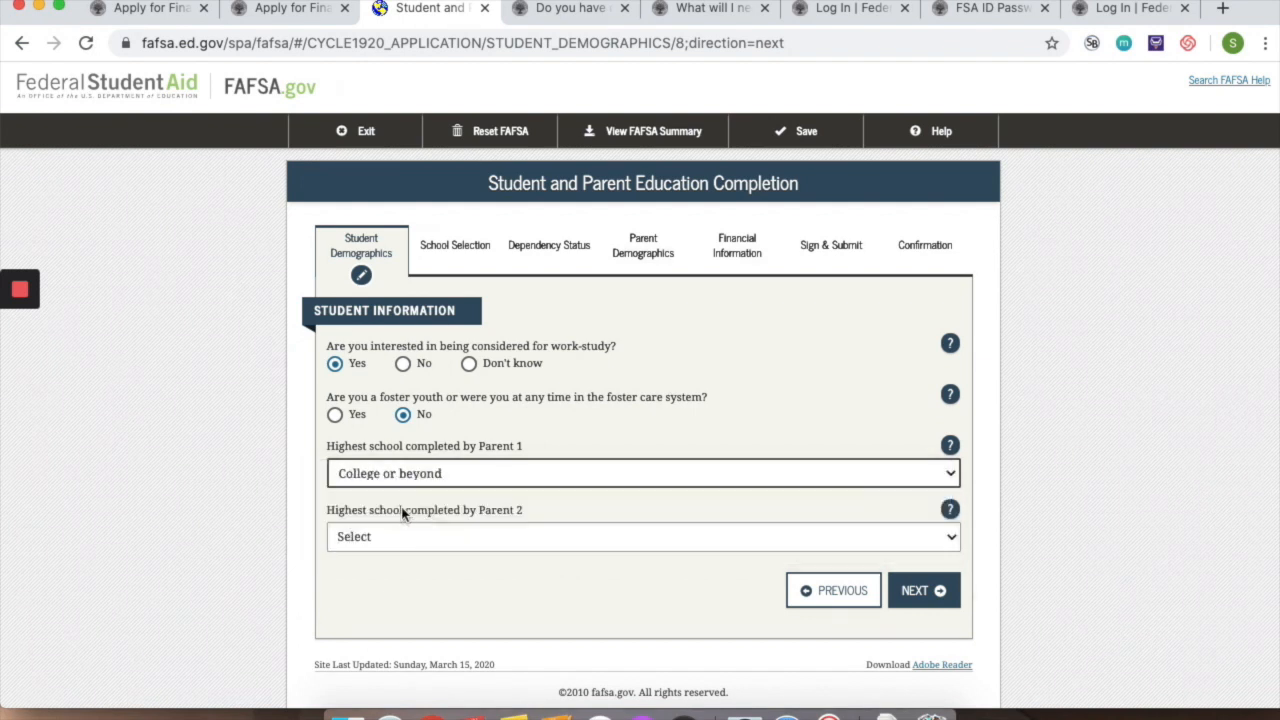
{"action": "left_click", "coordinate": [398, 537]}
{"action": "left_click", "coordinate": [381, 571]}
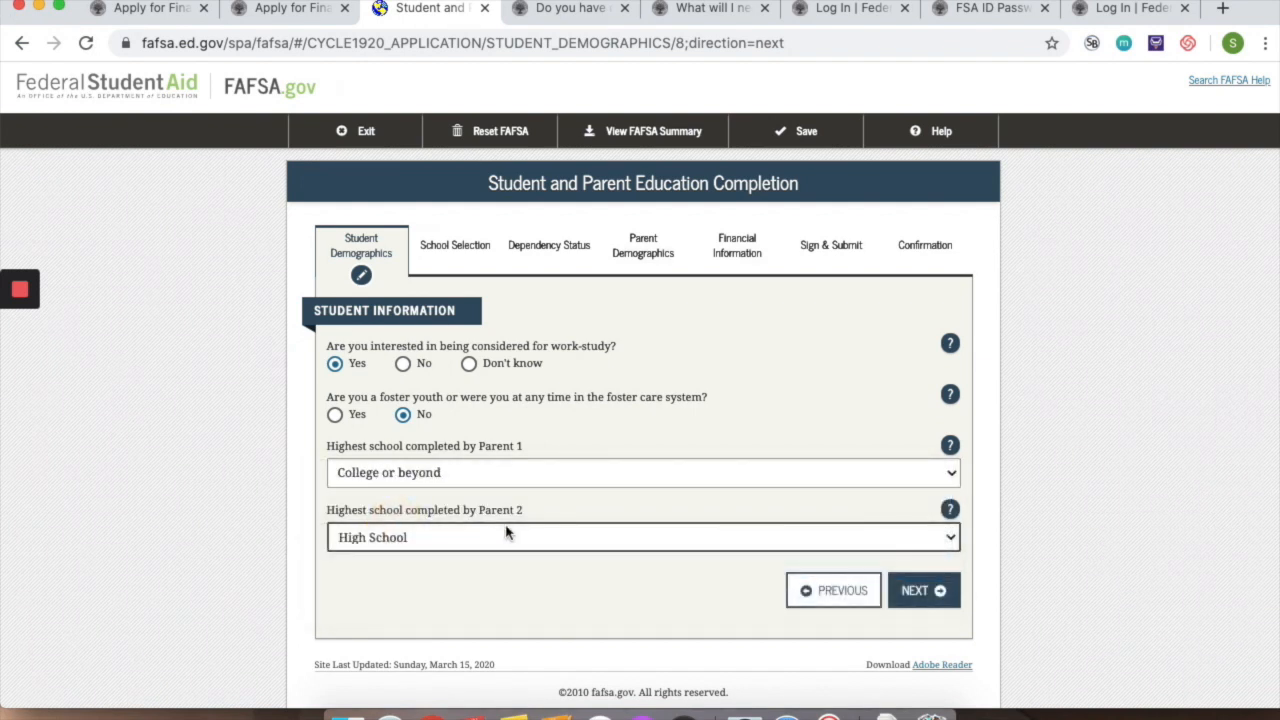
{"action": "left_click", "coordinate": [922, 591]}
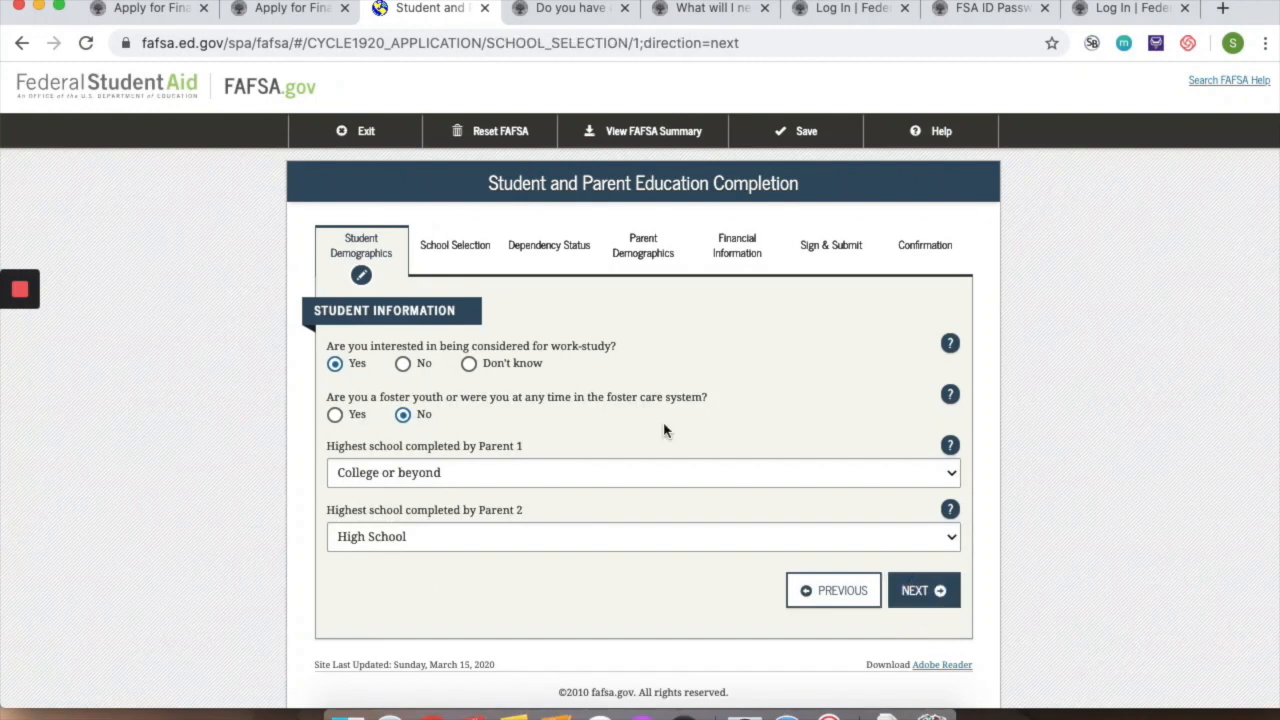
Step: Enter Southern Lee High School as the student's high school and Sanford as its city
{"action": "scroll", "coordinate": [552, 440], "scroll_direction": "down", "scroll_amount": 3}
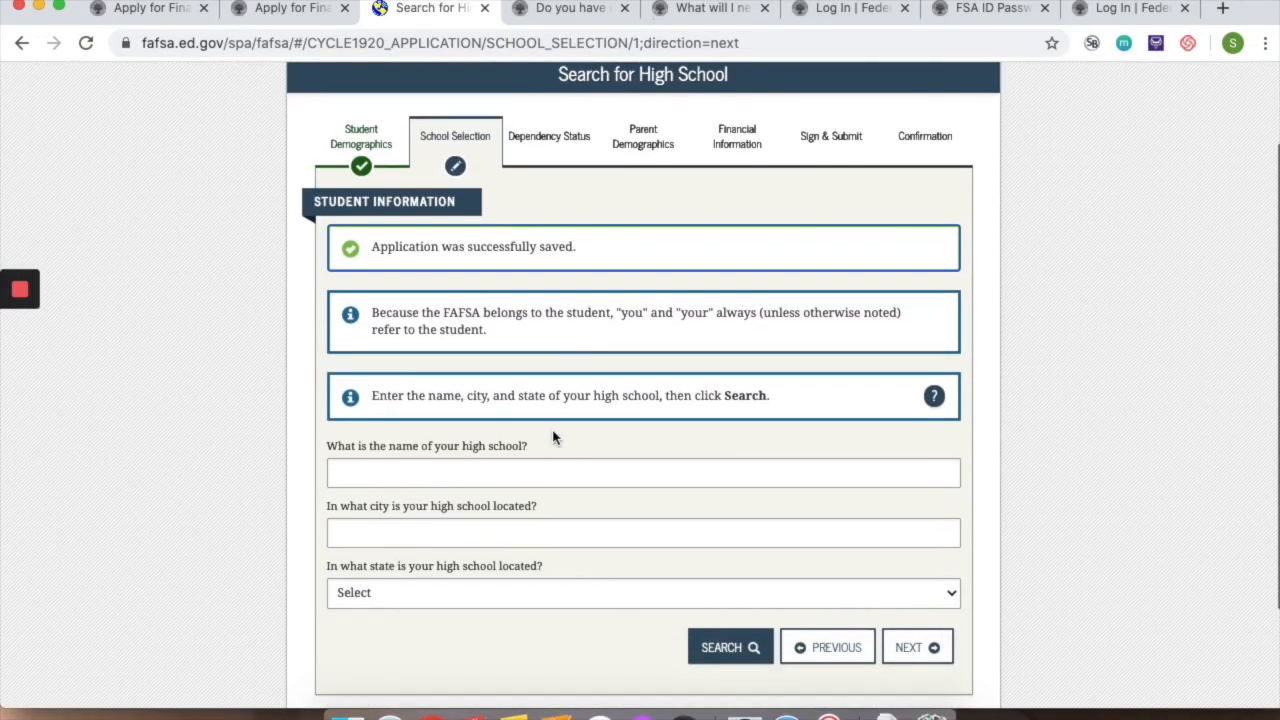
{"action": "left_click", "coordinate": [523, 447]}
{"action": "type", "text": "Southern Lee "}
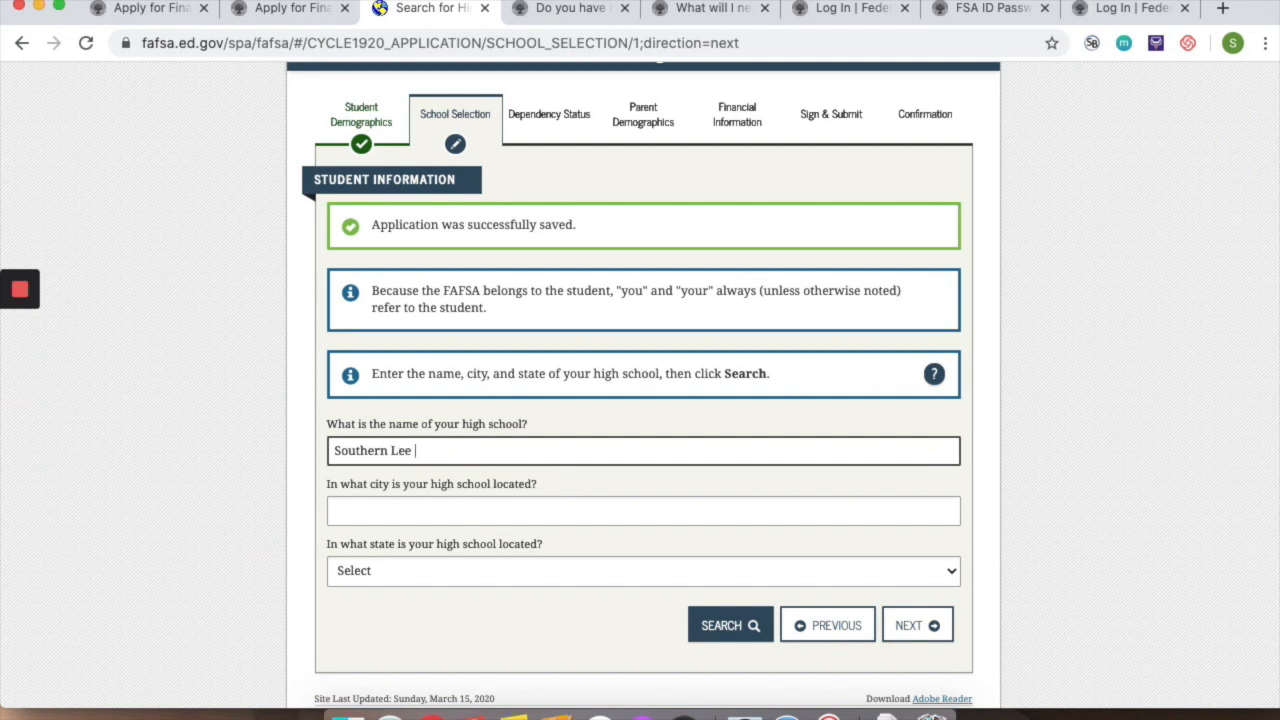
{"action": "type", "text": "High School"}
{"action": "key", "text": "Tab"}
{"action": "type", "text": "Sanford"}
Step: Set the high school's state to North Carolina and run the high school search
{"action": "left_click", "coordinate": [446, 570]}
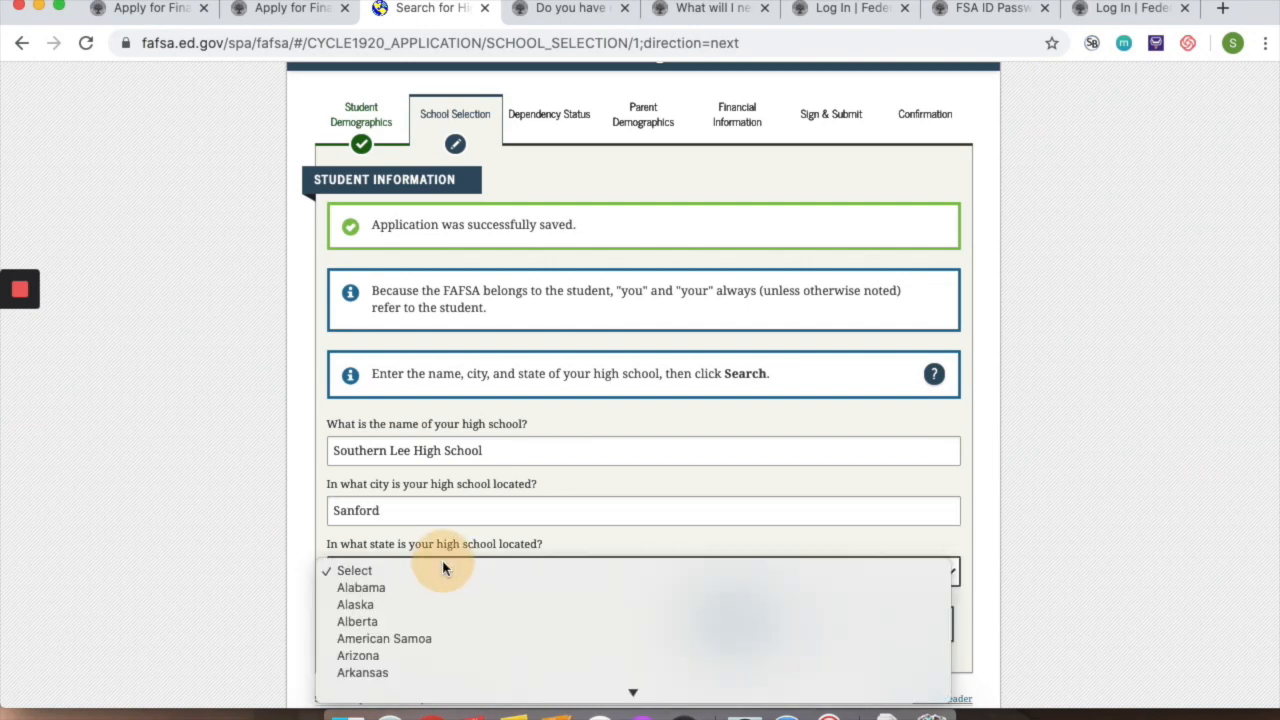
{"action": "key", "text": "n"}
{"action": "key", "text": "o"}
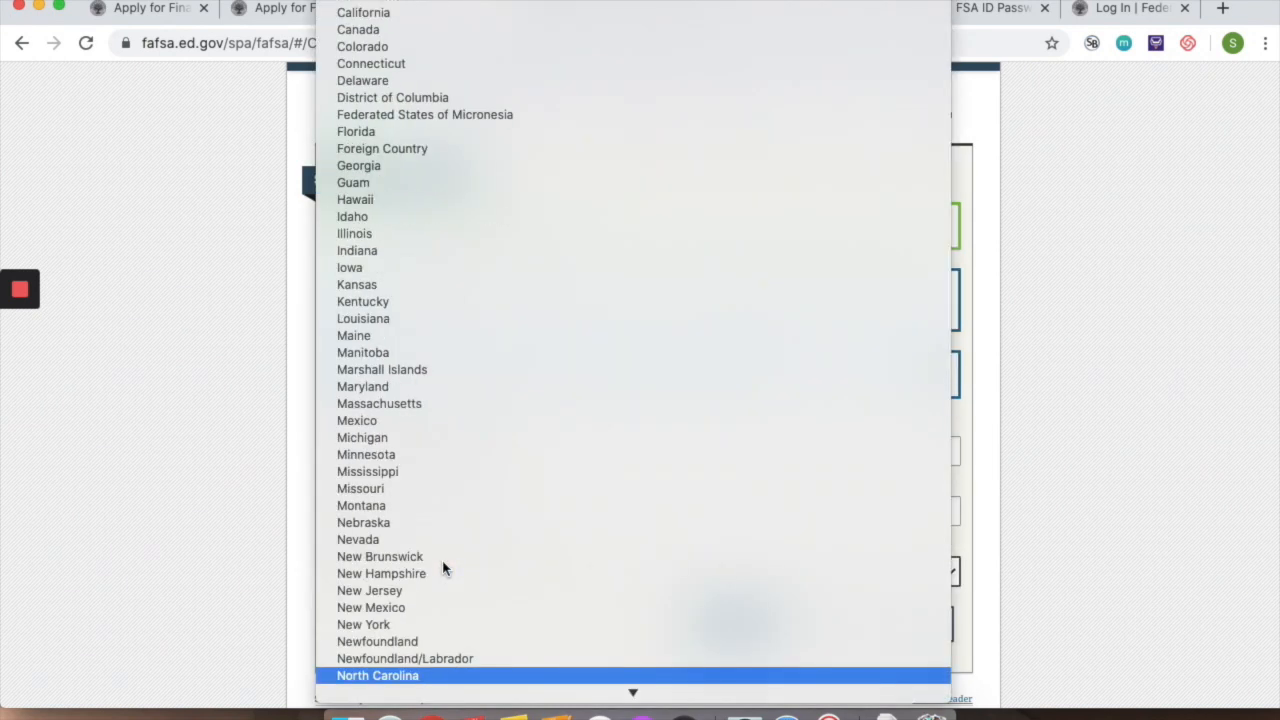
{"action": "key", "text": "Return"}
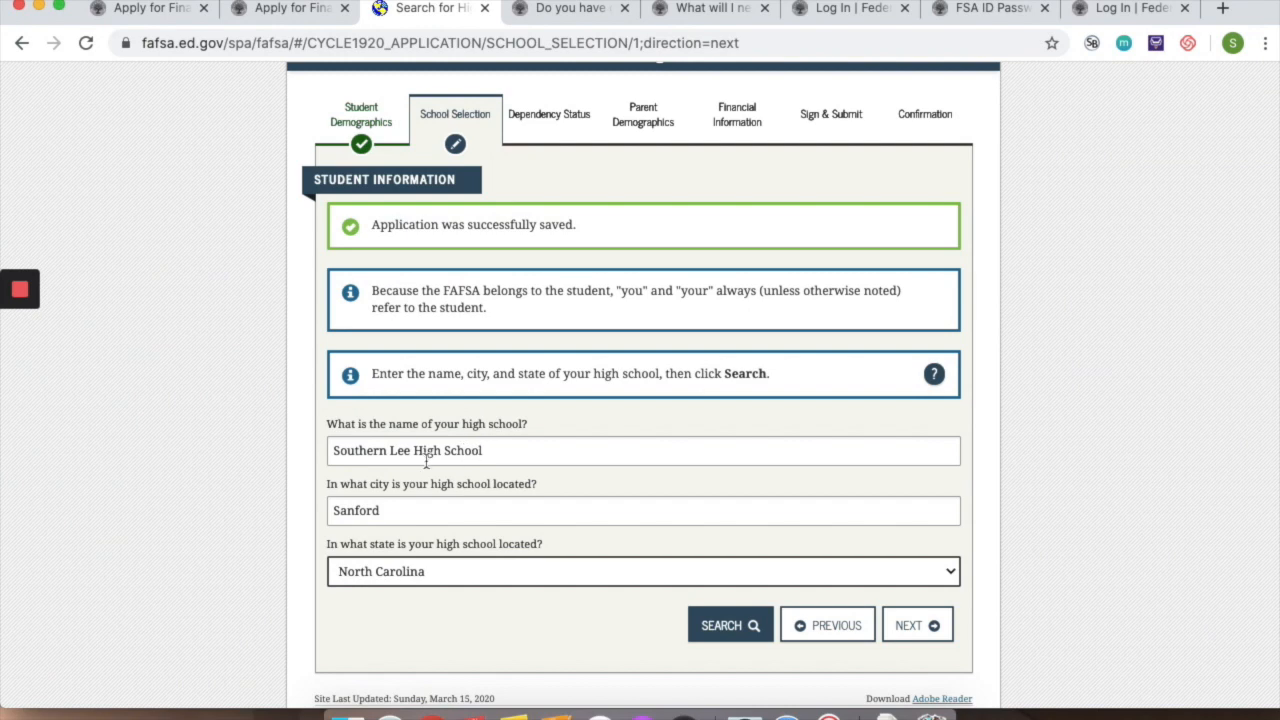
{"action": "left_click", "coordinate": [736, 625]}
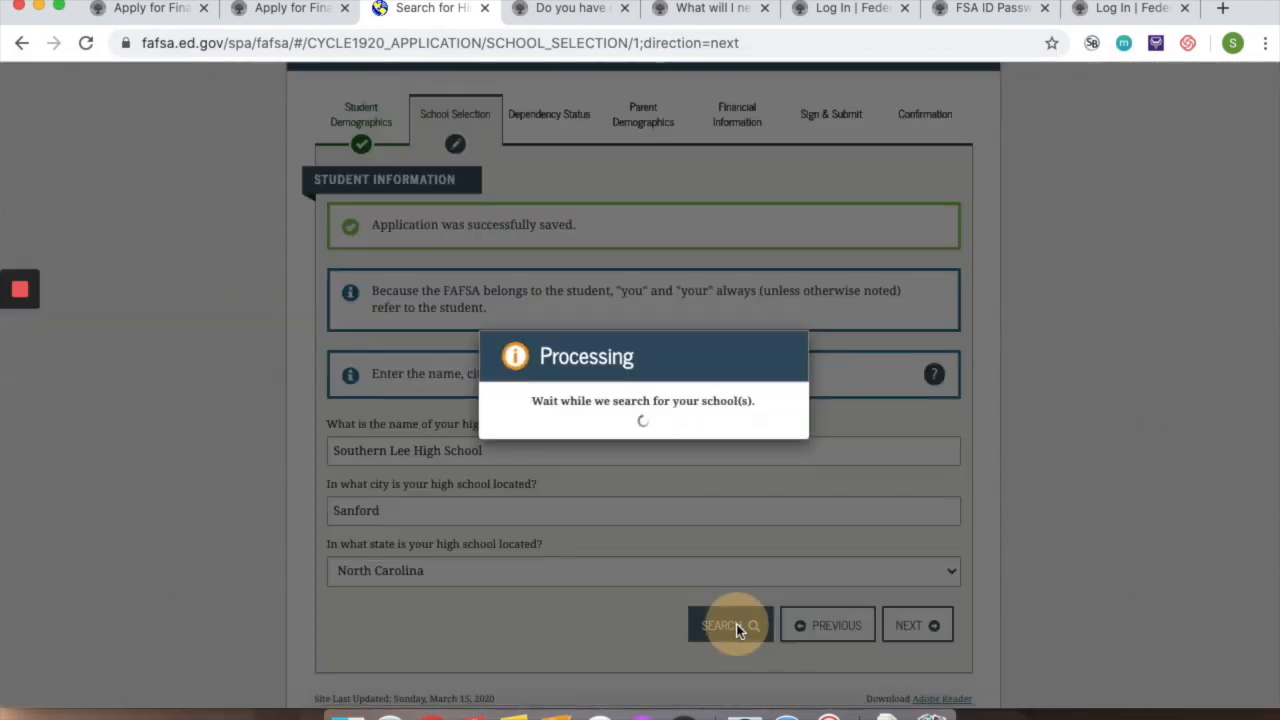
Step: Select Southern Lee High School in Sanford from the search results, and submit the high school page
{"action": "scroll", "coordinate": [571, 523], "scroll_direction": "down", "scroll_amount": 3}
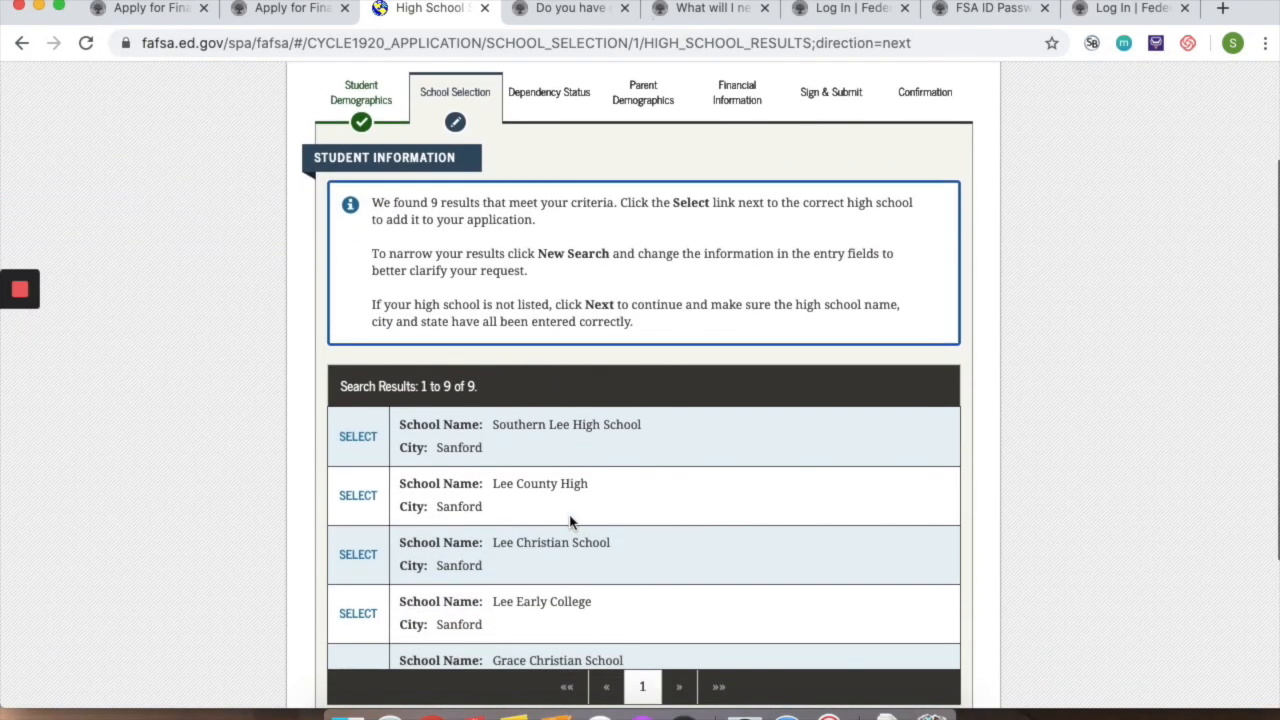
{"action": "left_click", "coordinate": [365, 442]}
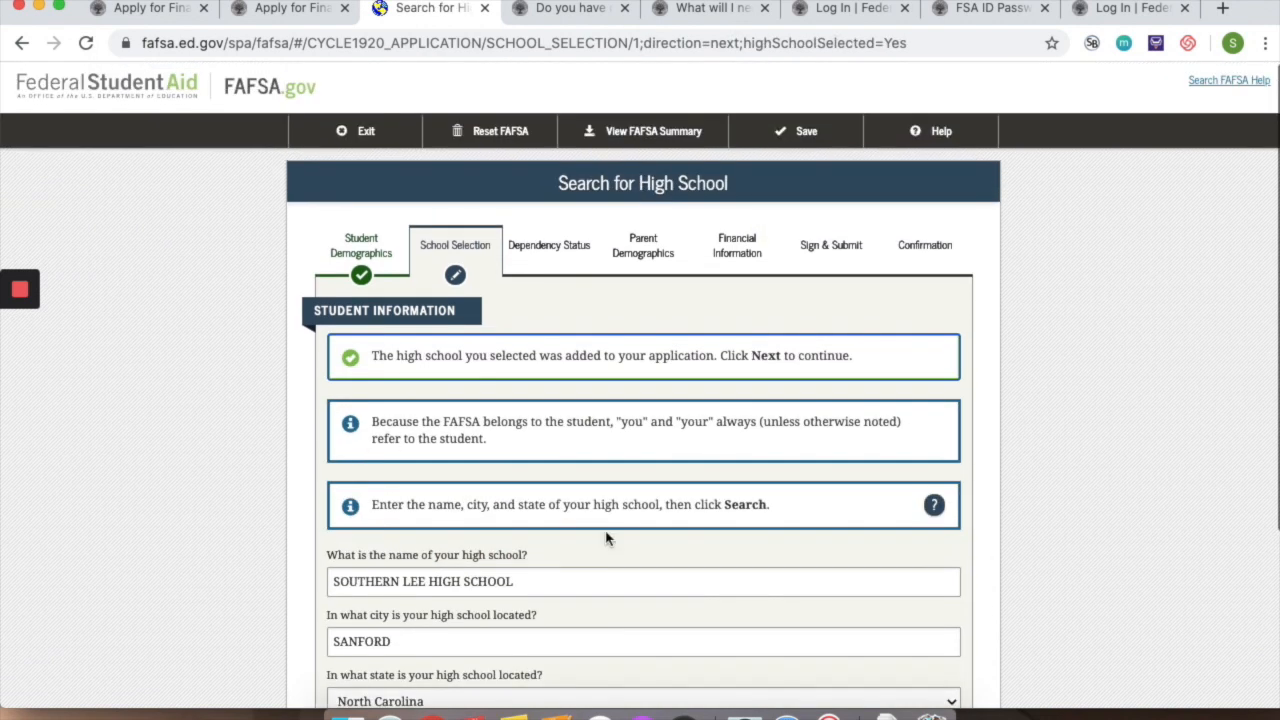
{"action": "scroll", "coordinate": [605, 538], "scroll_direction": "down", "scroll_amount": 3}
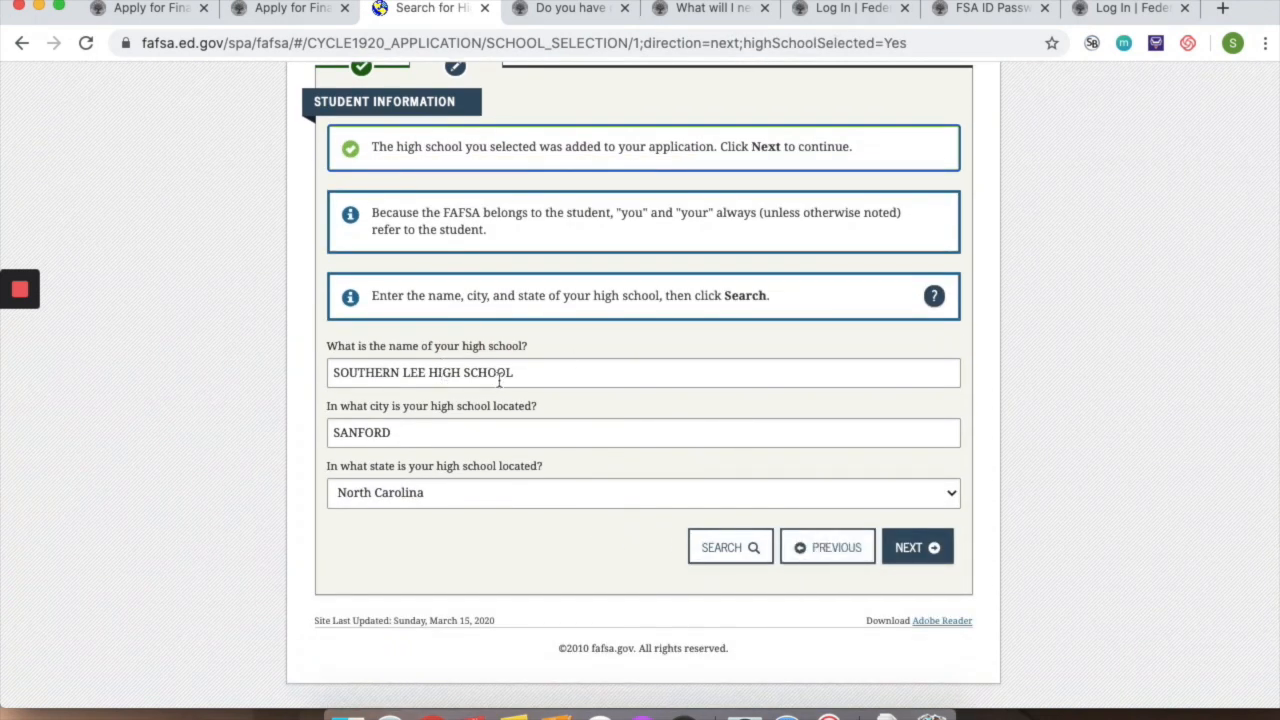
{"action": "left_click", "coordinate": [914, 549]}
Step: Search for colleges in North Carolina with the school name "duke"
{"action": "scroll", "coordinate": [748, 362], "scroll_direction": "down", "scroll_amount": 3}
{"action": "scroll", "coordinate": [748, 366], "scroll_direction": "up", "scroll_amount": 1}
{"action": "scroll", "coordinate": [740, 366], "scroll_direction": "up", "scroll_amount": 1}
{"action": "scroll", "coordinate": [748, 366], "scroll_direction": "down", "scroll_amount": 2}
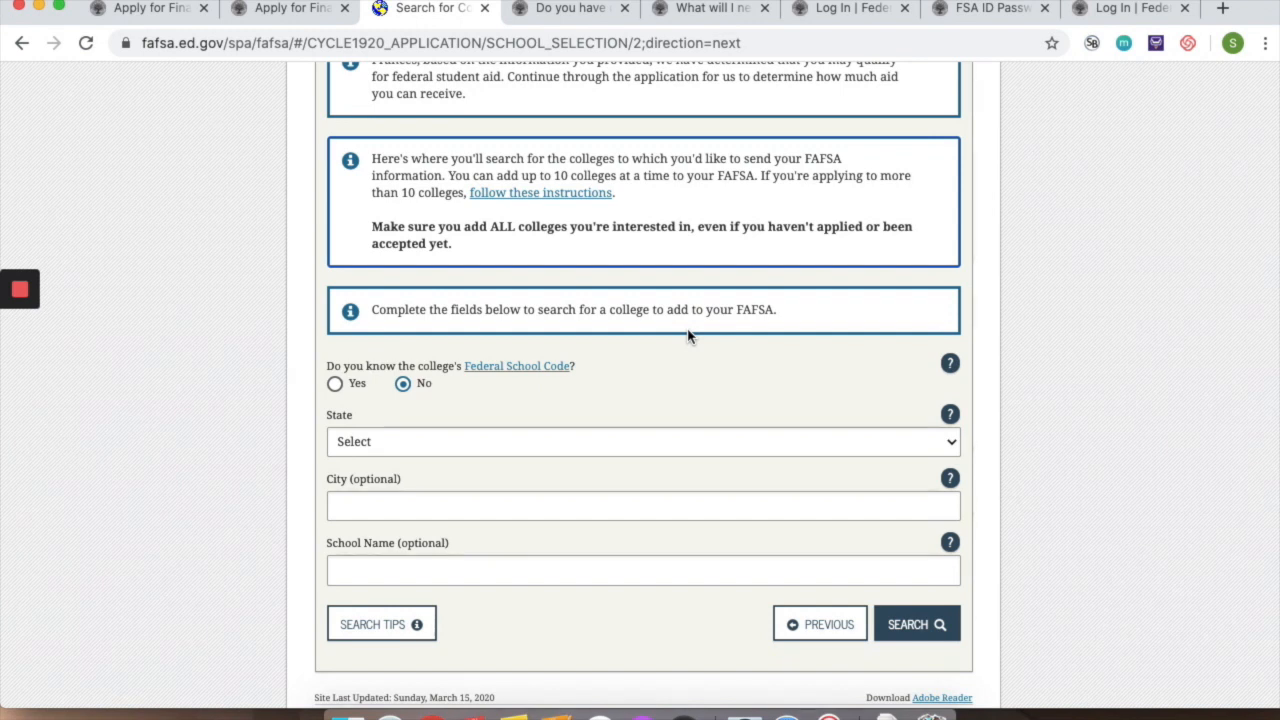
{"action": "scroll", "coordinate": [434, 336], "scroll_direction": "down", "scroll_amount": 2}
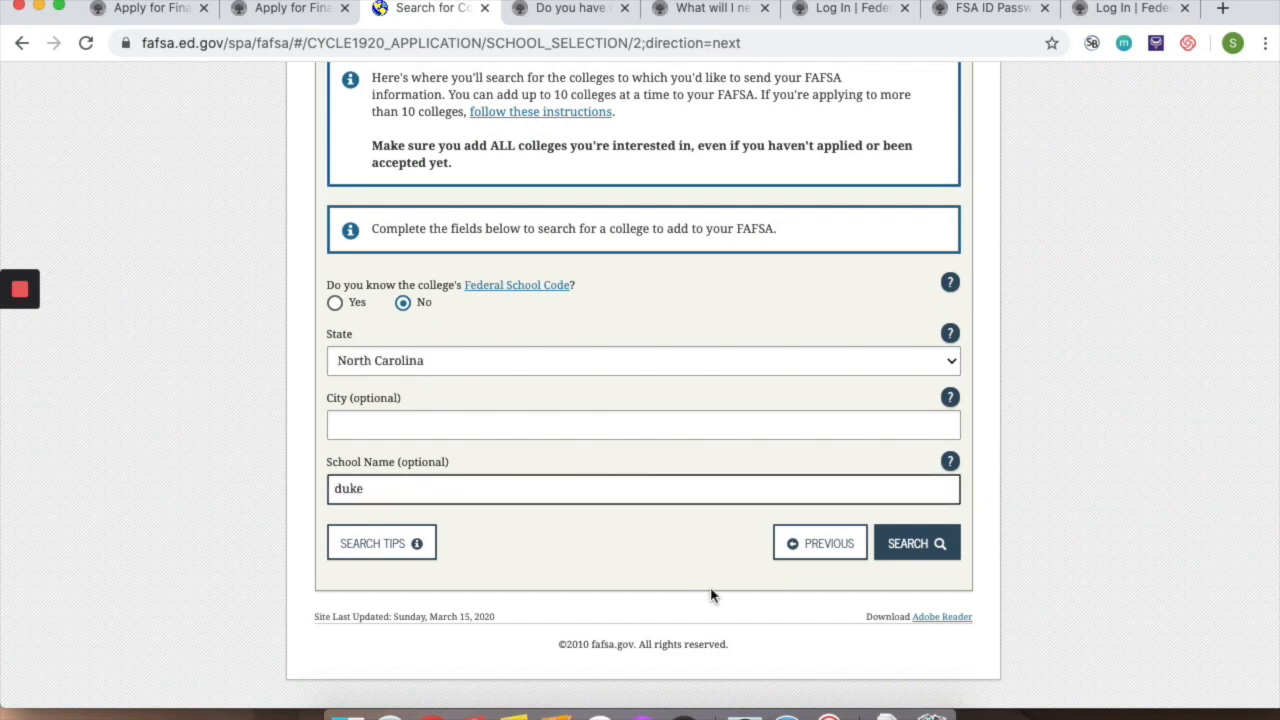
{"action": "left_click", "coordinate": [908, 543]}
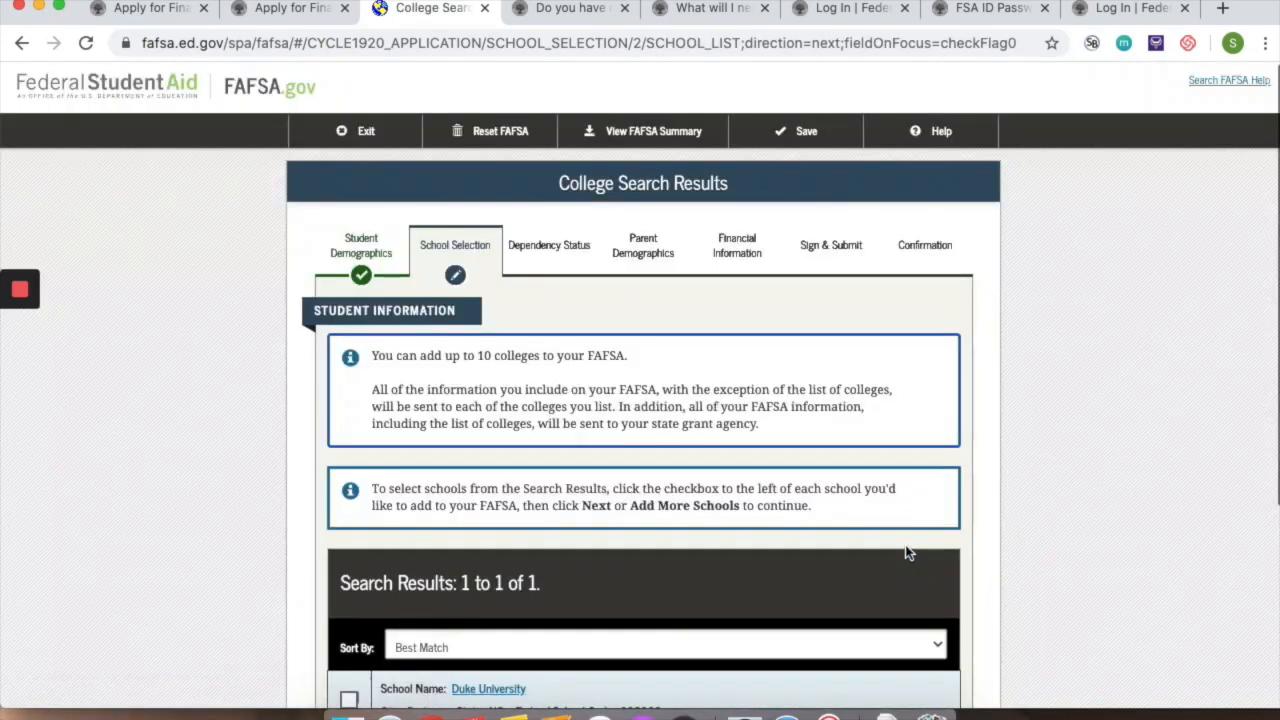
Step: Add Duke University to the FAFSA and start another college search
{"action": "scroll", "coordinate": [828, 480], "scroll_direction": "down", "scroll_amount": 3}
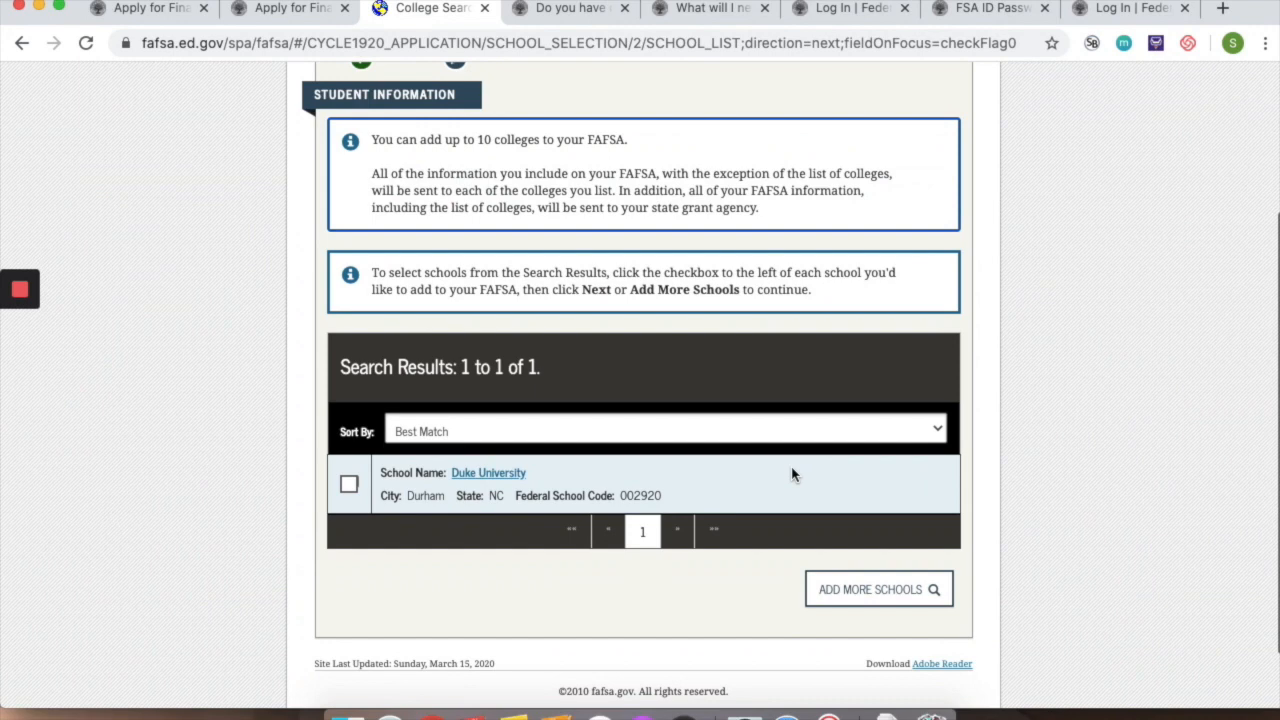
{"action": "left_click", "coordinate": [349, 486]}
{"action": "left_click", "coordinate": [836, 624]}
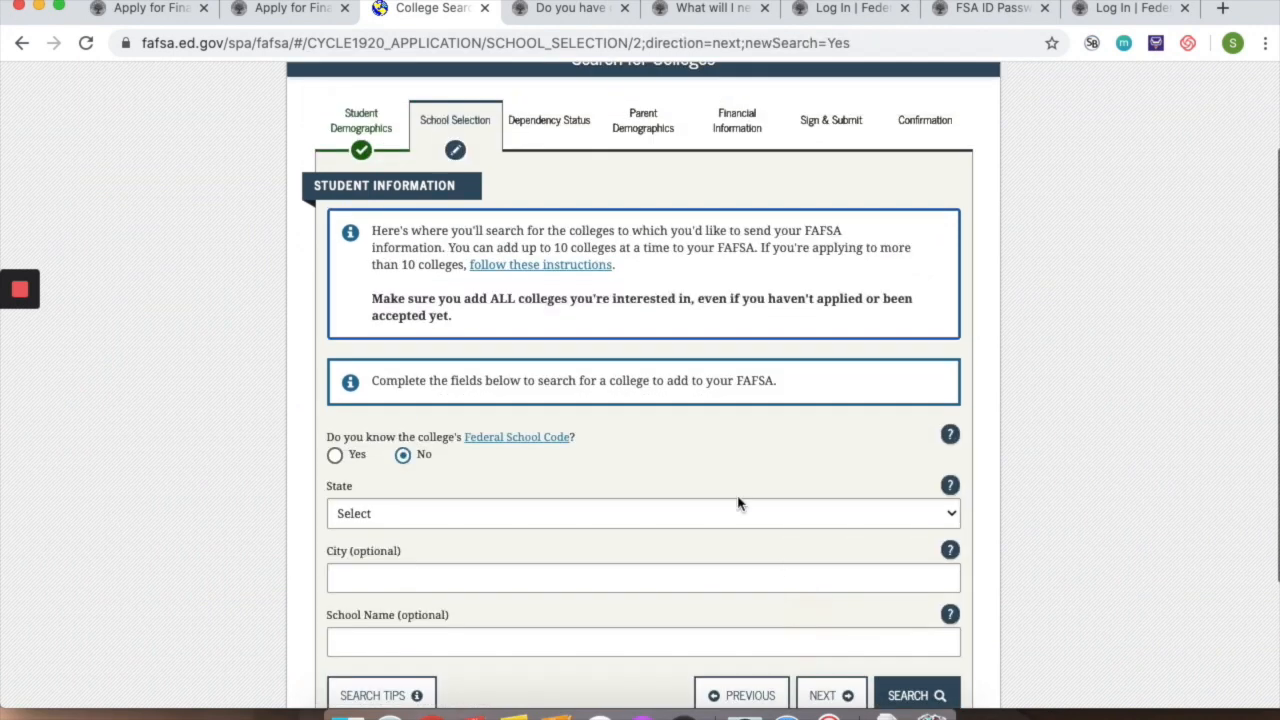
Step: Search for colleges with the school name "chapel hill" in North Carolina
{"action": "type", "text": "chapel hil"}
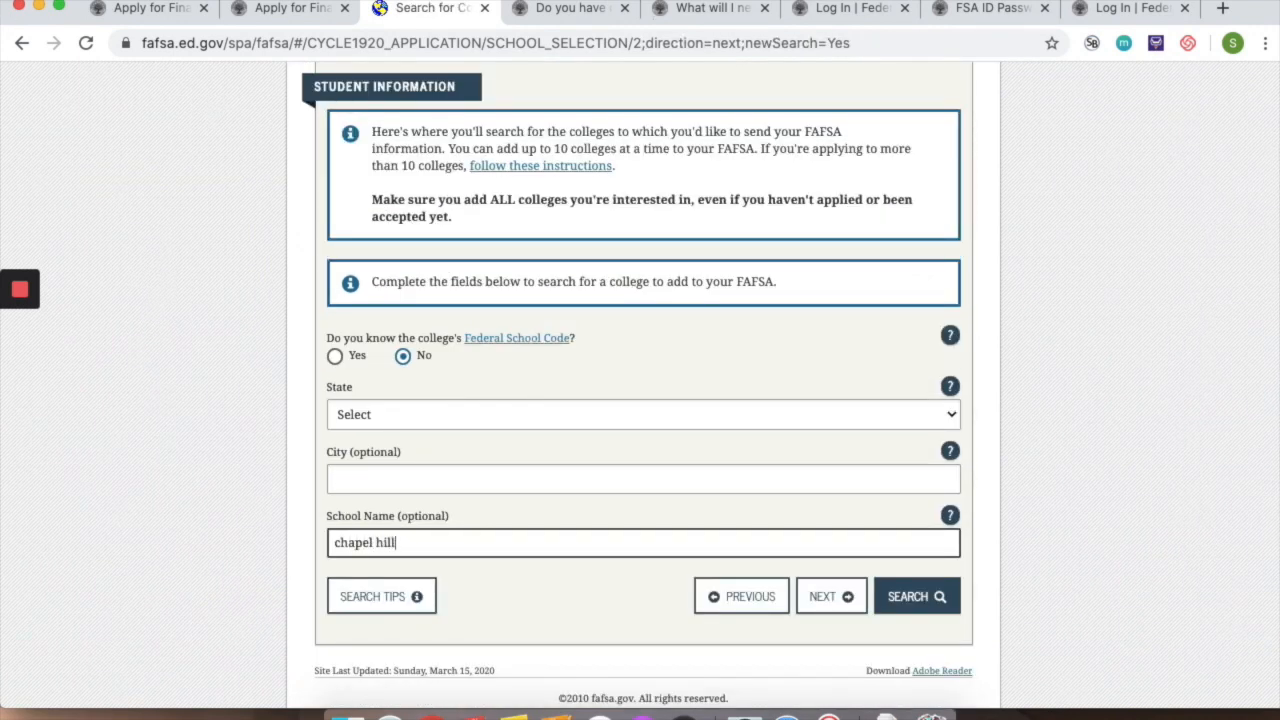
{"action": "type", "text": "l"}
{"action": "key", "text": "Return"}
{"action": "left_click", "coordinate": [390, 508]}
{"action": "left_click", "coordinate": [386, 674]}
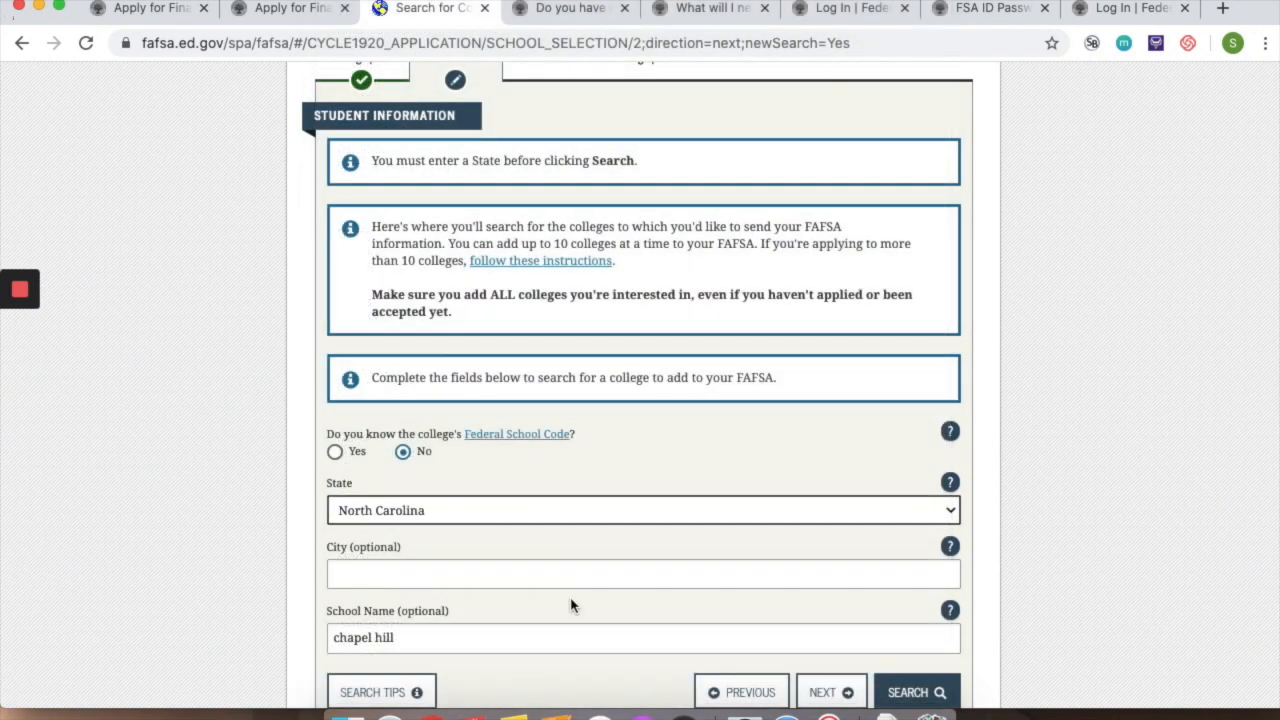
{"action": "scroll", "coordinate": [571, 605], "scroll_direction": "down", "scroll_amount": 3}
{"action": "left_click", "coordinate": [911, 560]}
Step: Add University Of N C-chapel Hill to the FAFSA and continue to the list of selected colleges
{"action": "scroll", "coordinate": [603, 493], "scroll_direction": "down", "scroll_amount": 5}
{"action": "left_click", "coordinate": [348, 466]}
{"action": "left_click", "coordinate": [914, 571]}
Step: Set the housing plans for Duke University and University Of N C-chapel Hill to On Campus, and submit the selected colleges
{"action": "scroll", "coordinate": [770, 459], "scroll_direction": "down", "scroll_amount": 5}
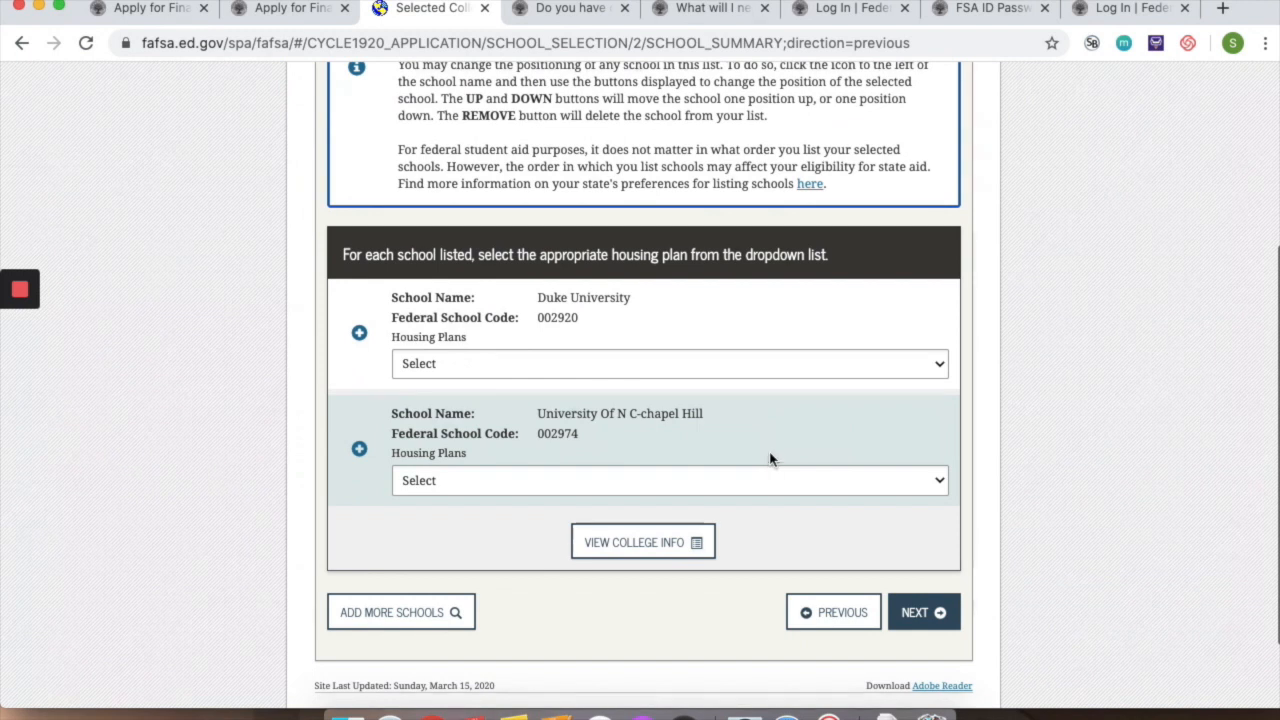
{"action": "left_click", "coordinate": [518, 350]}
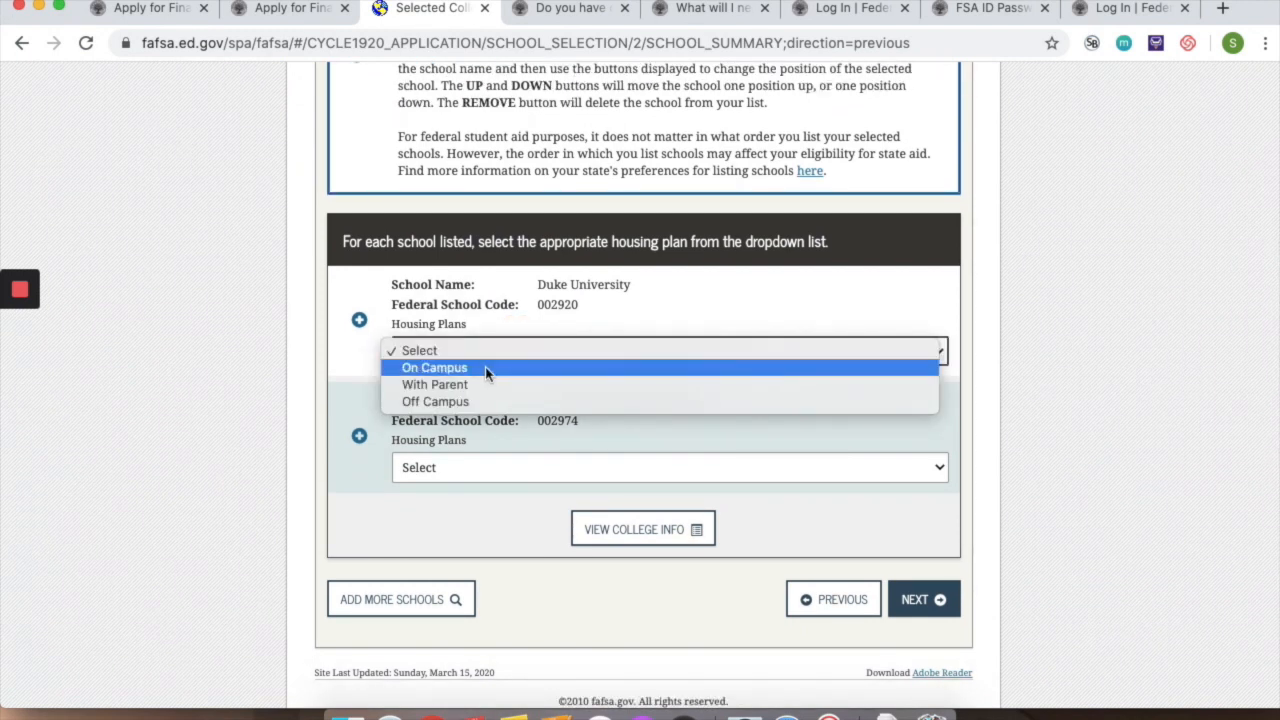
{"action": "left_click", "coordinate": [485, 367]}
{"action": "left_click", "coordinate": [460, 465]}
{"action": "left_click", "coordinate": [458, 486]}
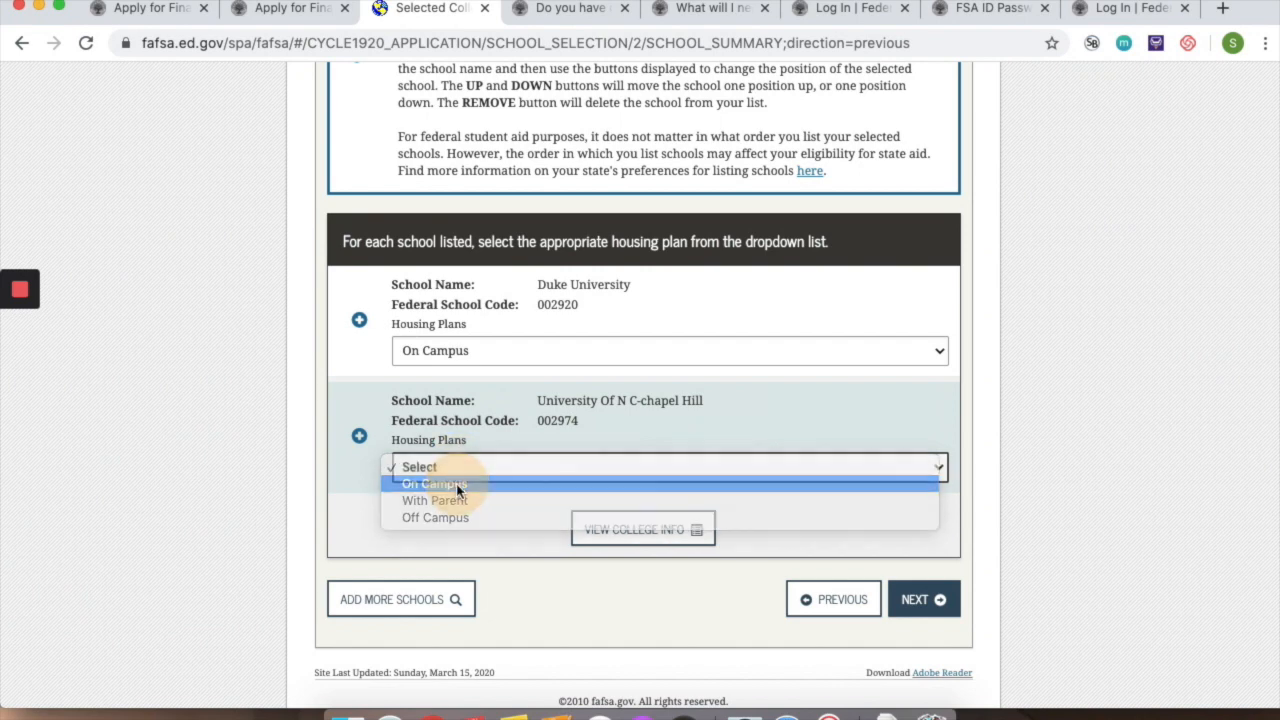
{"action": "left_click", "coordinate": [933, 640]}
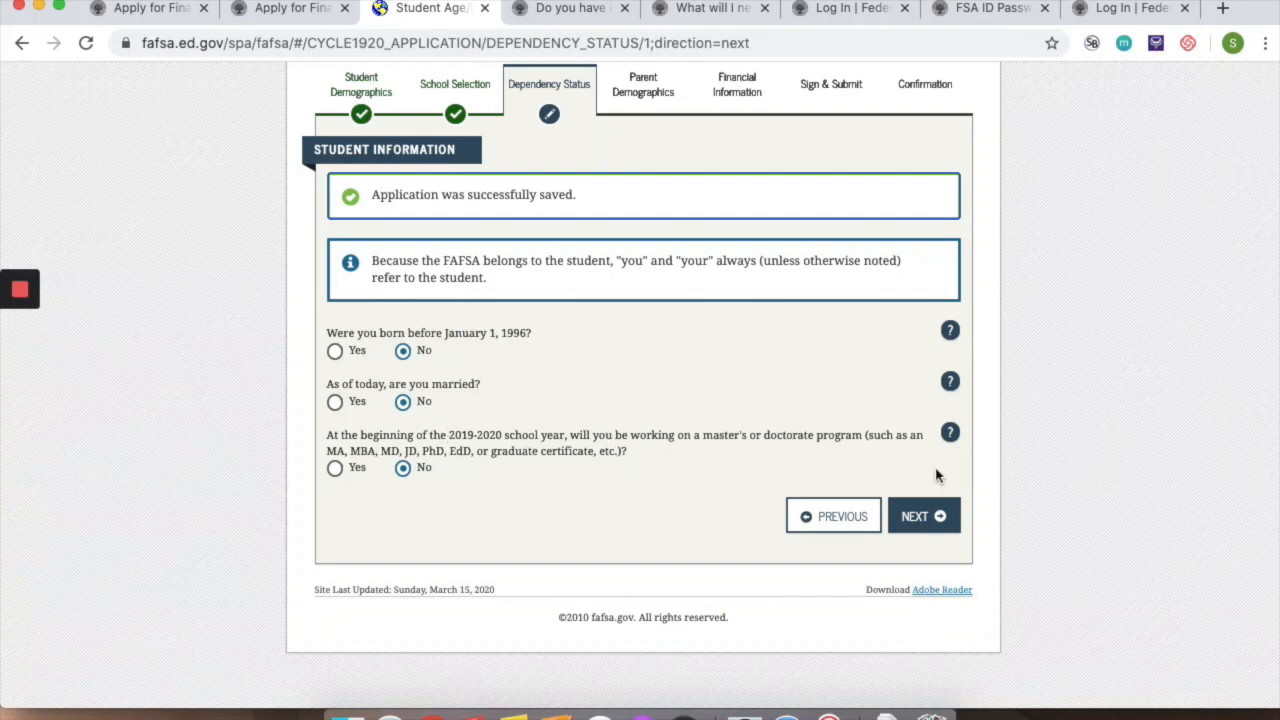
Step: Submit the age and marital status answers, and answer No to having supported children and to having other dependents
{"action": "left_click", "coordinate": [920, 516]}
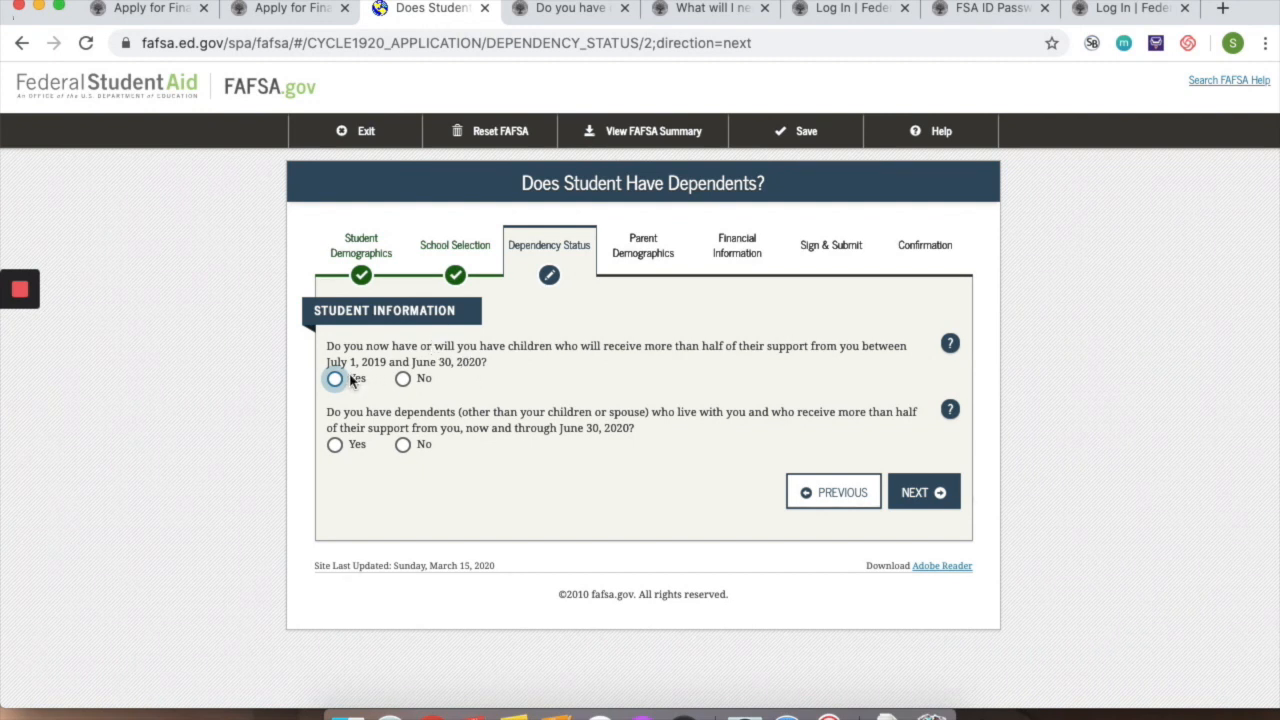
{"action": "left_click", "coordinate": [402, 379]}
{"action": "left_click_drag", "start_coordinate": [392, 414], "coordinate": [606, 416]}
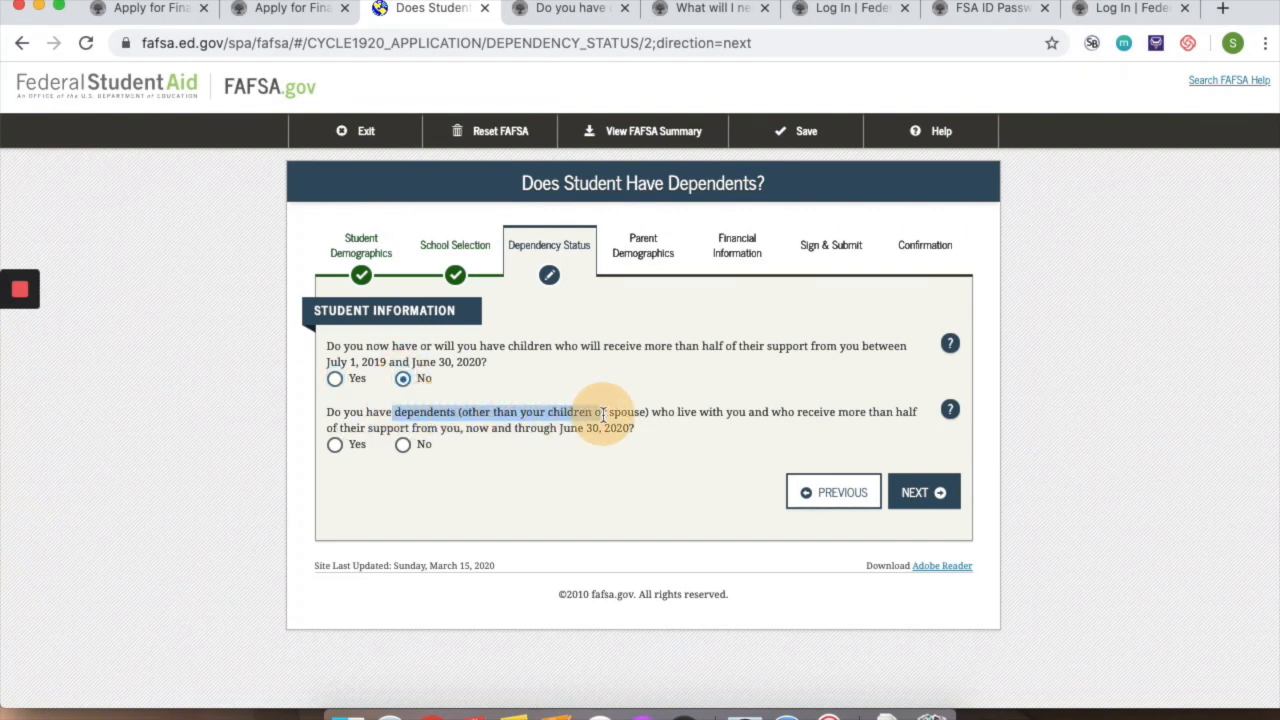
{"action": "left_click", "coordinate": [638, 430]}
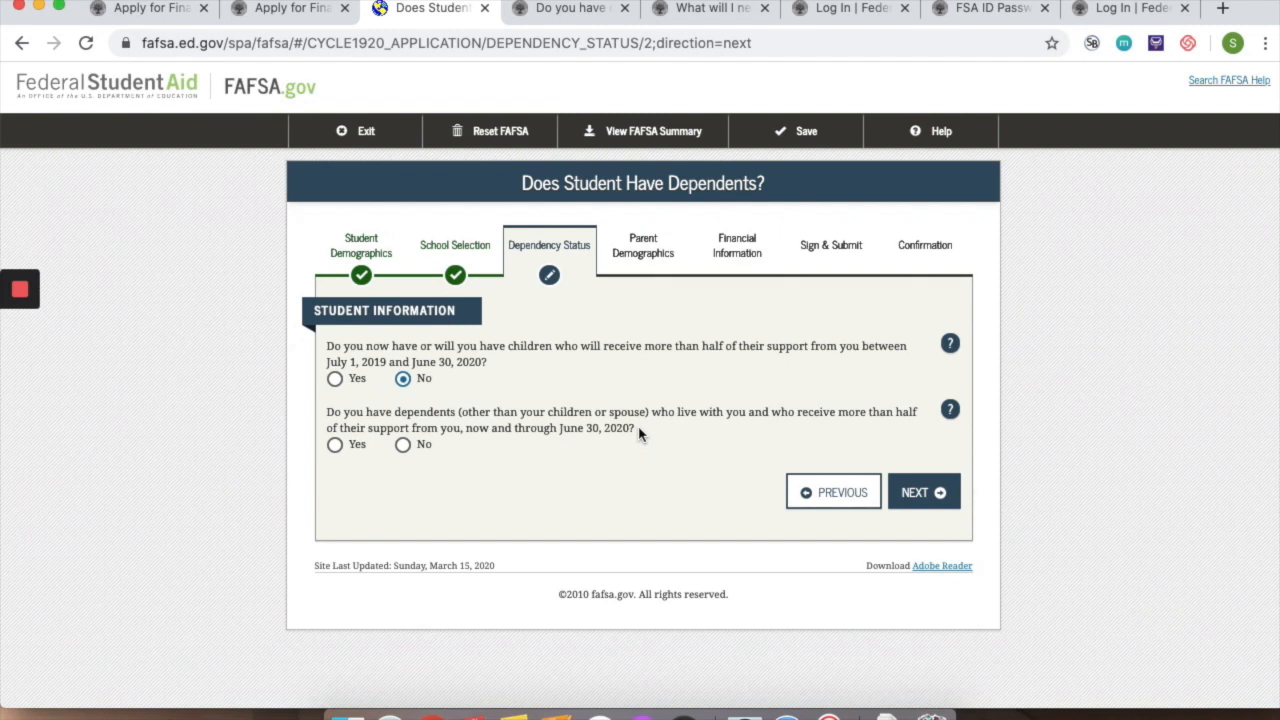
{"action": "left_click", "coordinate": [402, 445]}
{"action": "scroll", "coordinate": [642, 470], "scroll_direction": "down", "scroll_amount": 1}
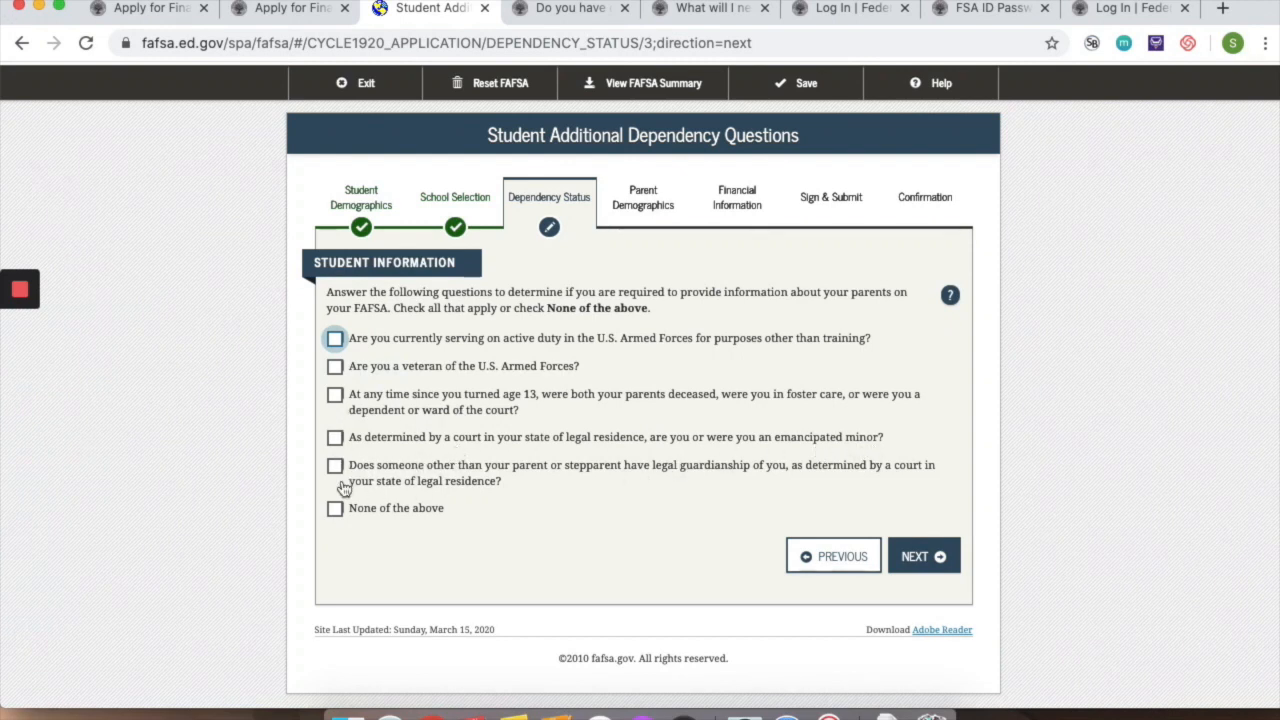
Step: Answer the additional dependency questions with None of the above
{"action": "left_click", "coordinate": [487, 468]}
{"action": "left_click", "coordinate": [334, 467]}
{"action": "left_click", "coordinate": [333, 510]}
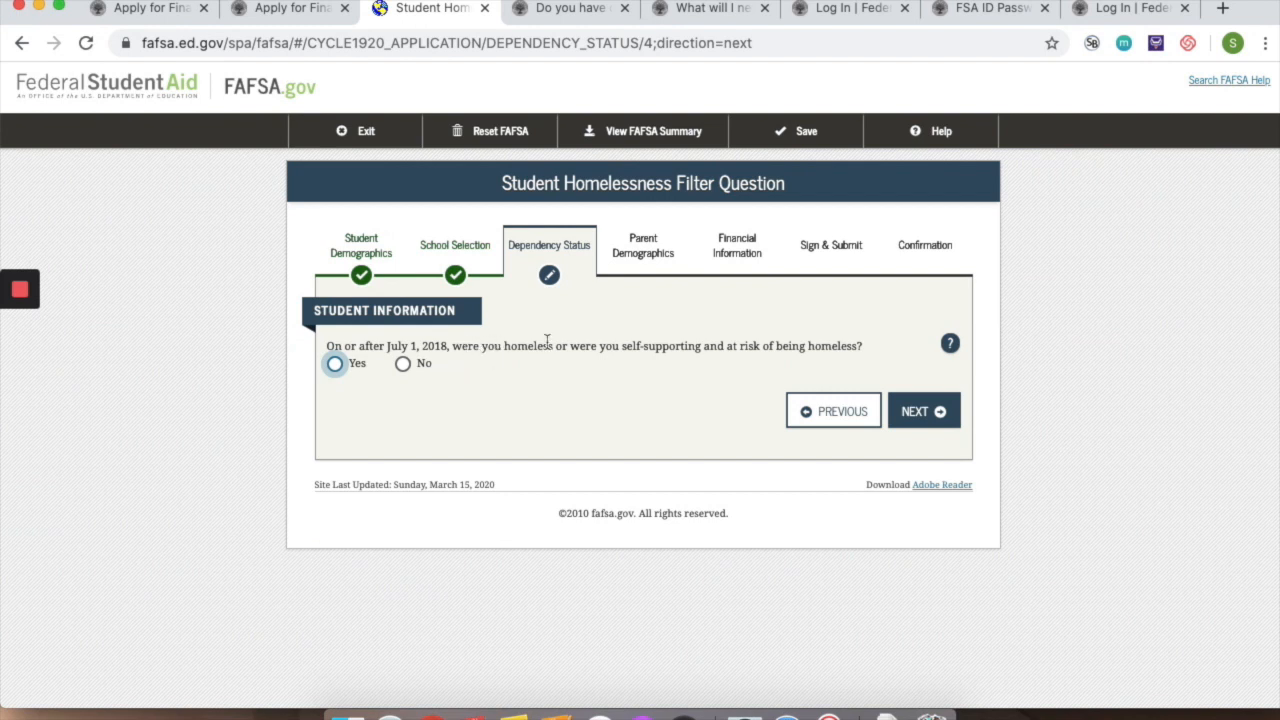
Step: Answer No to the homelessness question after consulting its help, and continue with "I will provide information about my parent(s)"
{"action": "left_click", "coordinate": [949, 346]}
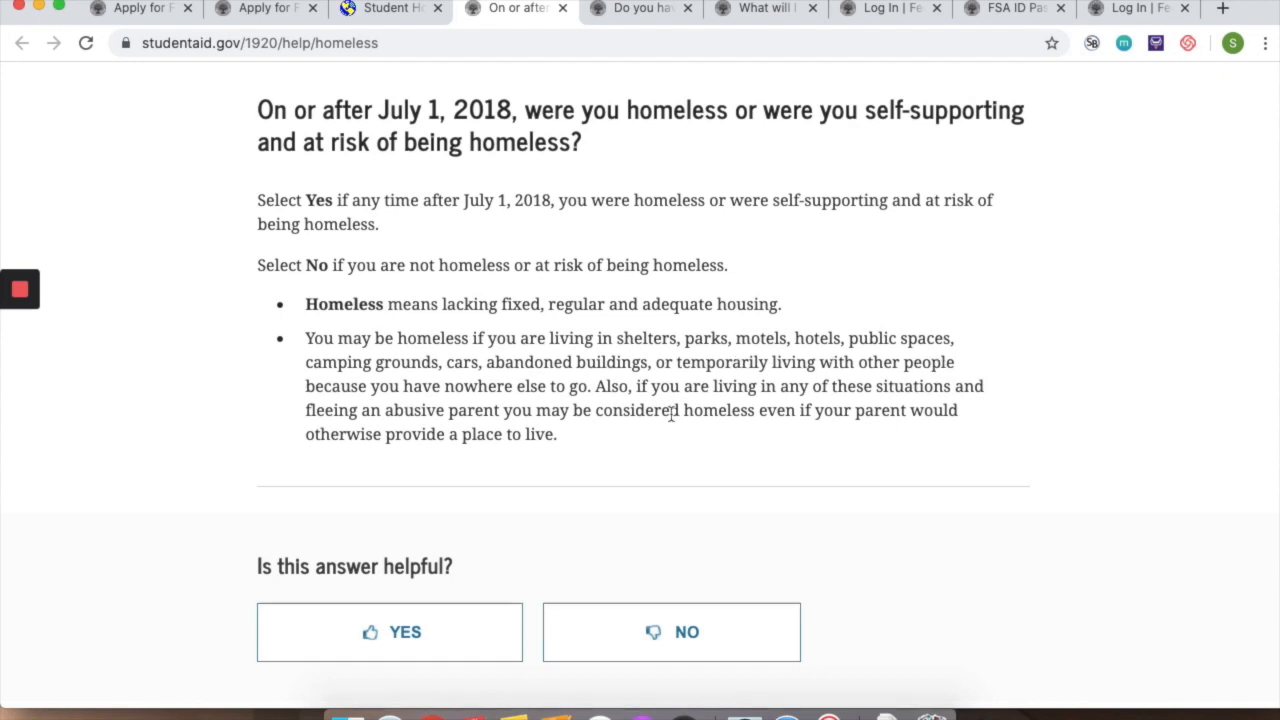
{"action": "key", "text": "ctrl+shift+Tab"}
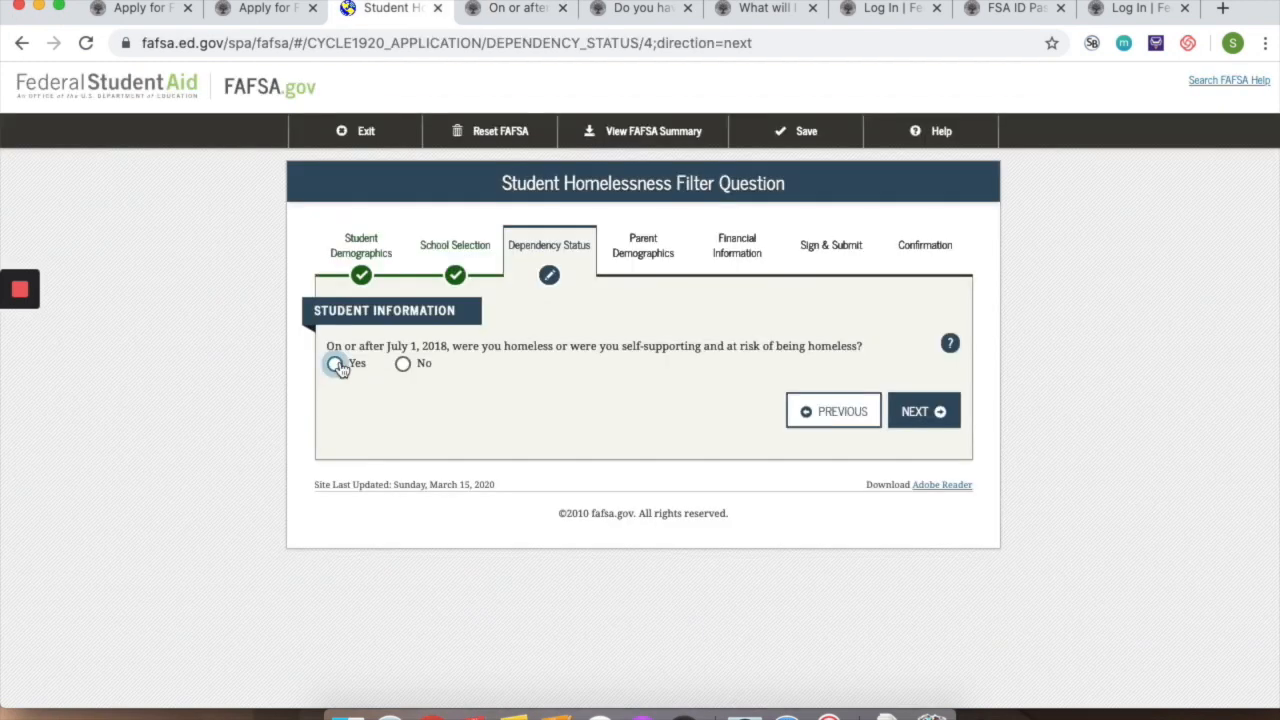
{"action": "left_click", "coordinate": [402, 363]}
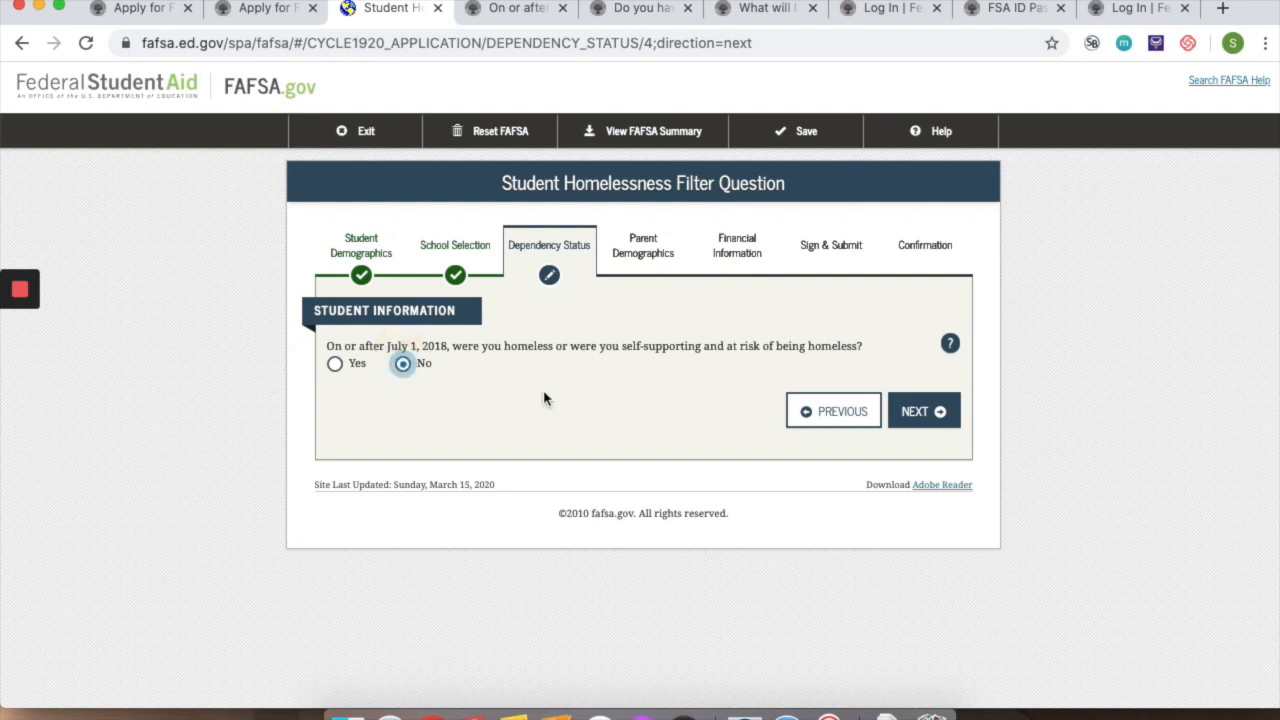
{"action": "left_click", "coordinate": [922, 415]}
{"action": "scroll", "coordinate": [580, 477], "scroll_direction": "down", "scroll_amount": 1}
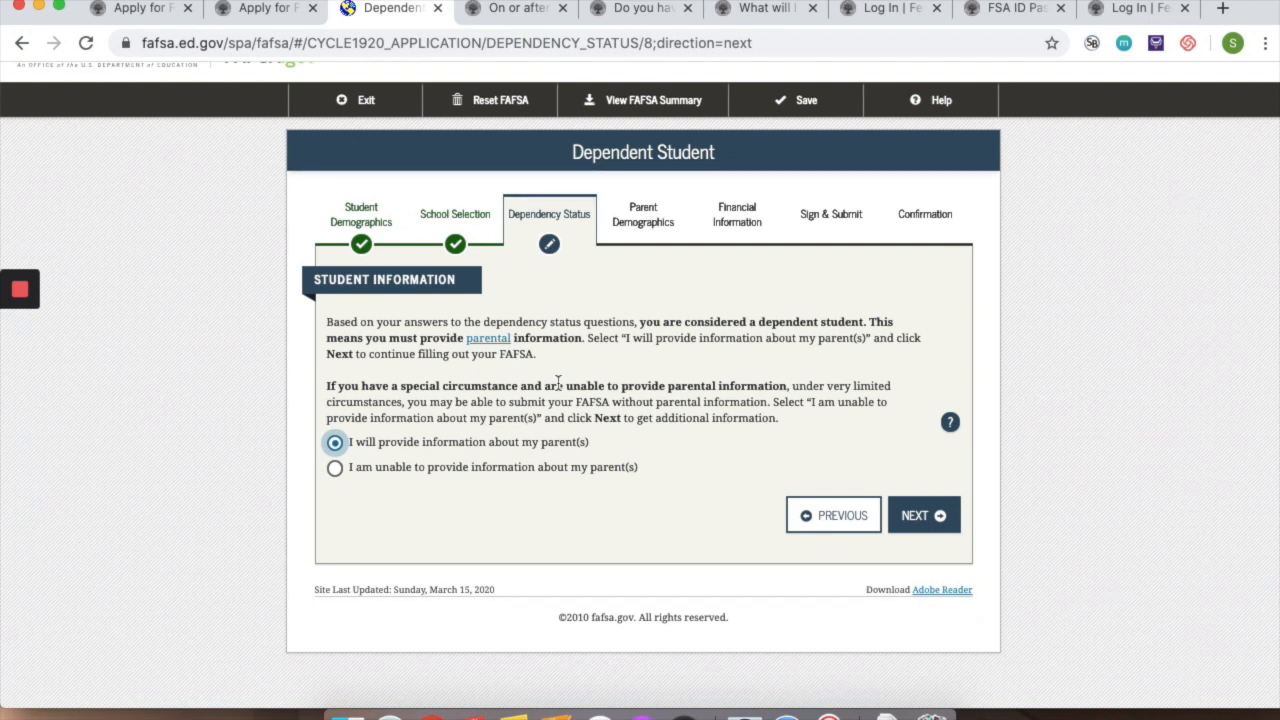
{"action": "left_click", "coordinate": [930, 526]}
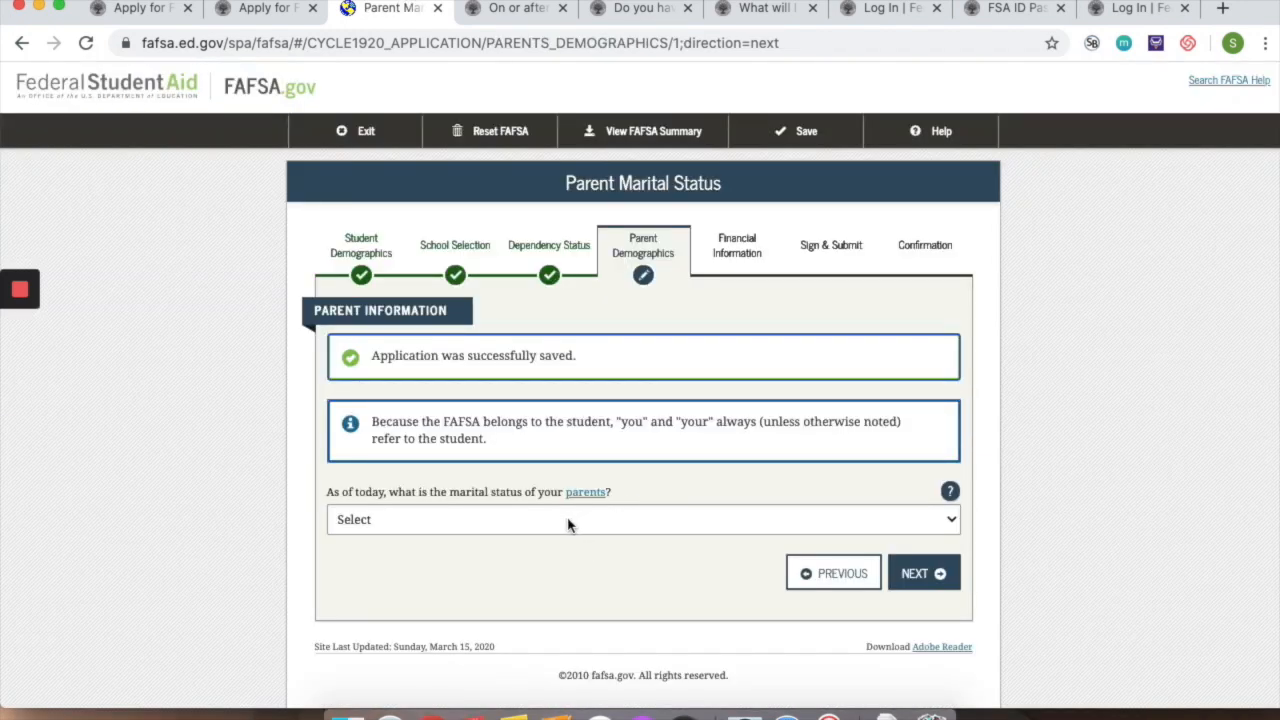
Step: Set the parents' marital status to Married or Remarried, enter the month and year of their marriage, and submit
{"action": "left_click", "coordinate": [567, 519]}
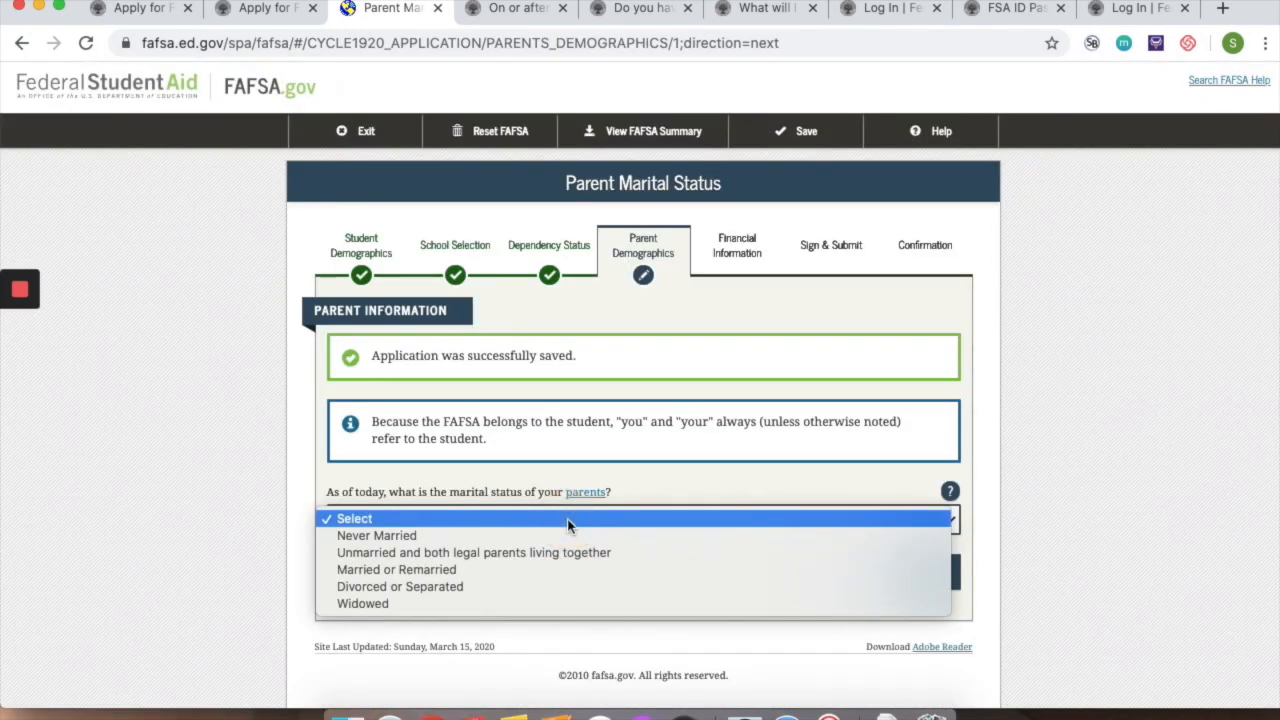
{"action": "left_click", "coordinate": [445, 570]}
{"action": "left_click", "coordinate": [595, 580]}
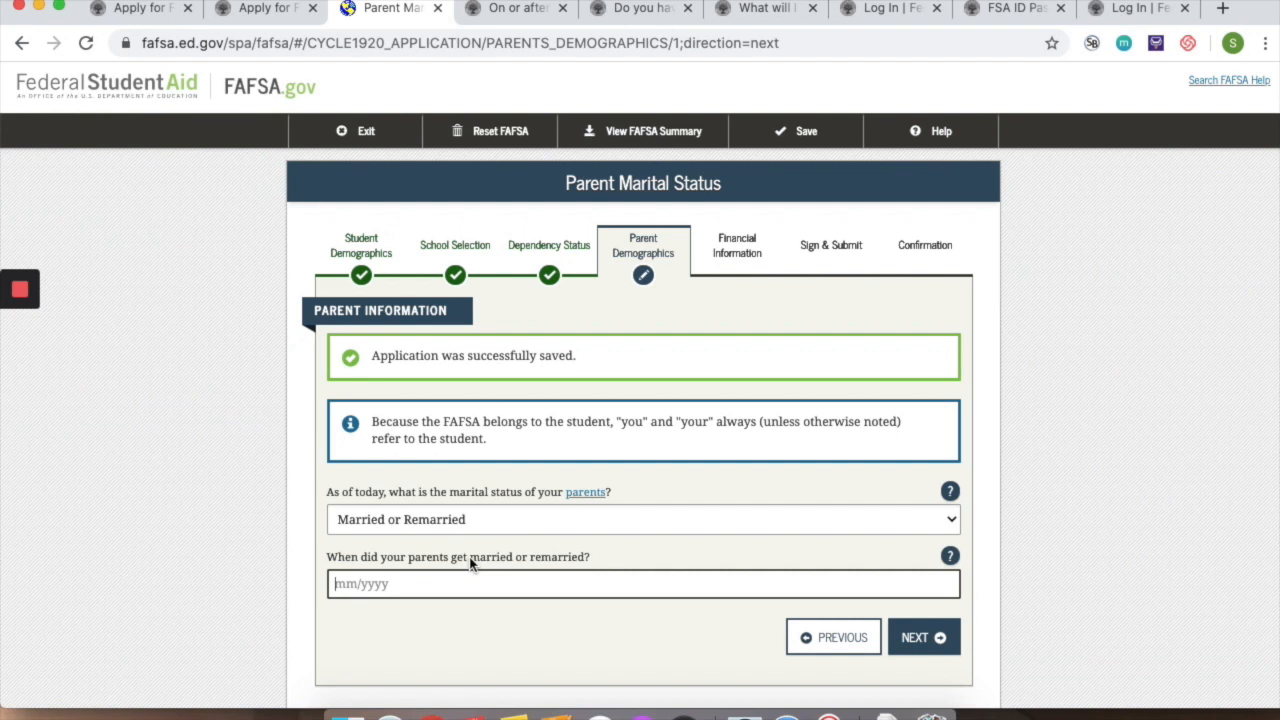
{"action": "scroll", "coordinate": [474, 565], "scroll_direction": "down", "scroll_amount": 1}
{"action": "type", "text": "07/"}
{"action": "type", "text": "1991"}
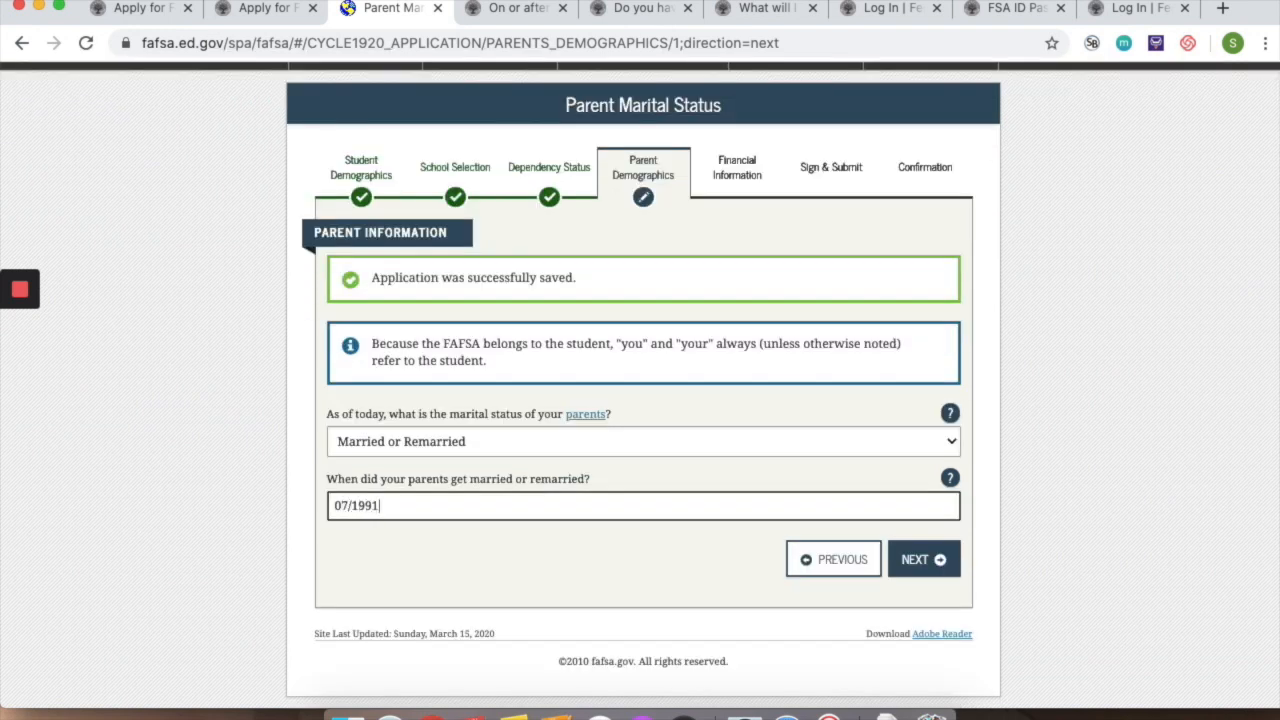
{"action": "left_click", "coordinate": [913, 564]}
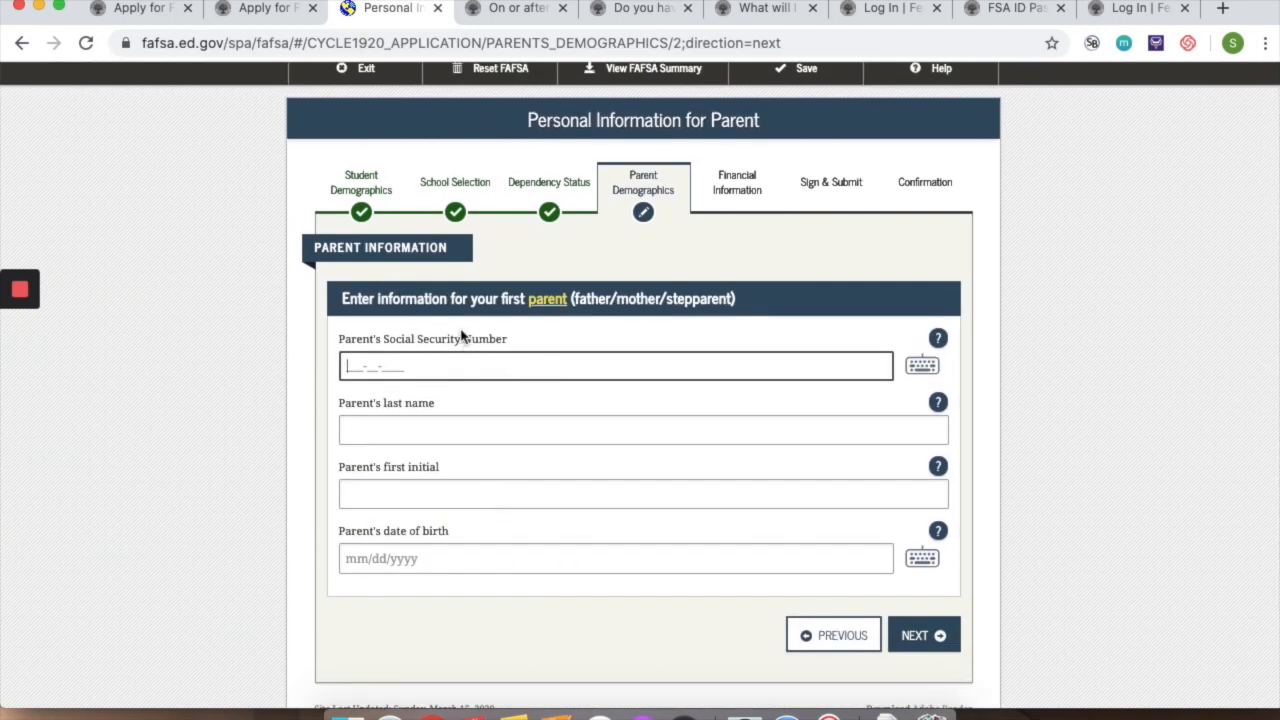
Step: Enter the first parent's Social Security Number and continue past the parent e-mail and state page without an e-mail address
{"action": "scroll", "coordinate": [462, 337], "scroll_direction": "down", "scroll_amount": 1}
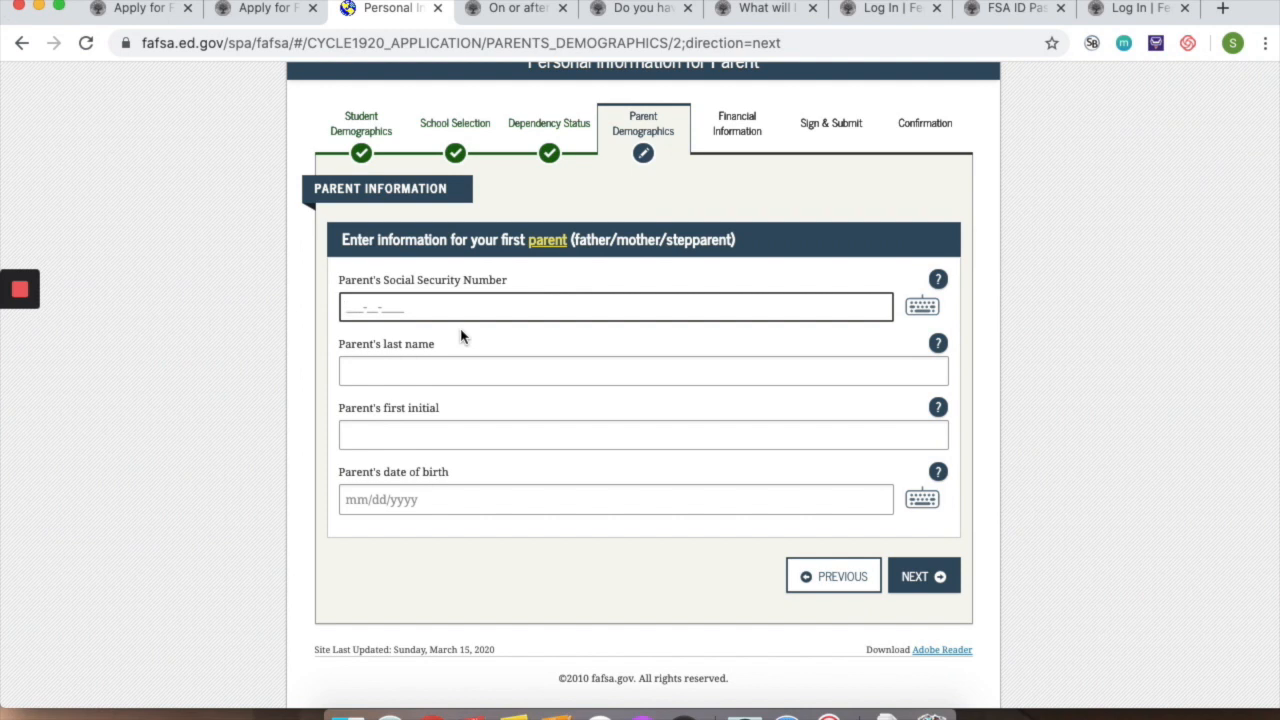
{"action": "scroll", "coordinate": [461, 336], "scroll_direction": "down", "scroll_amount": 1}
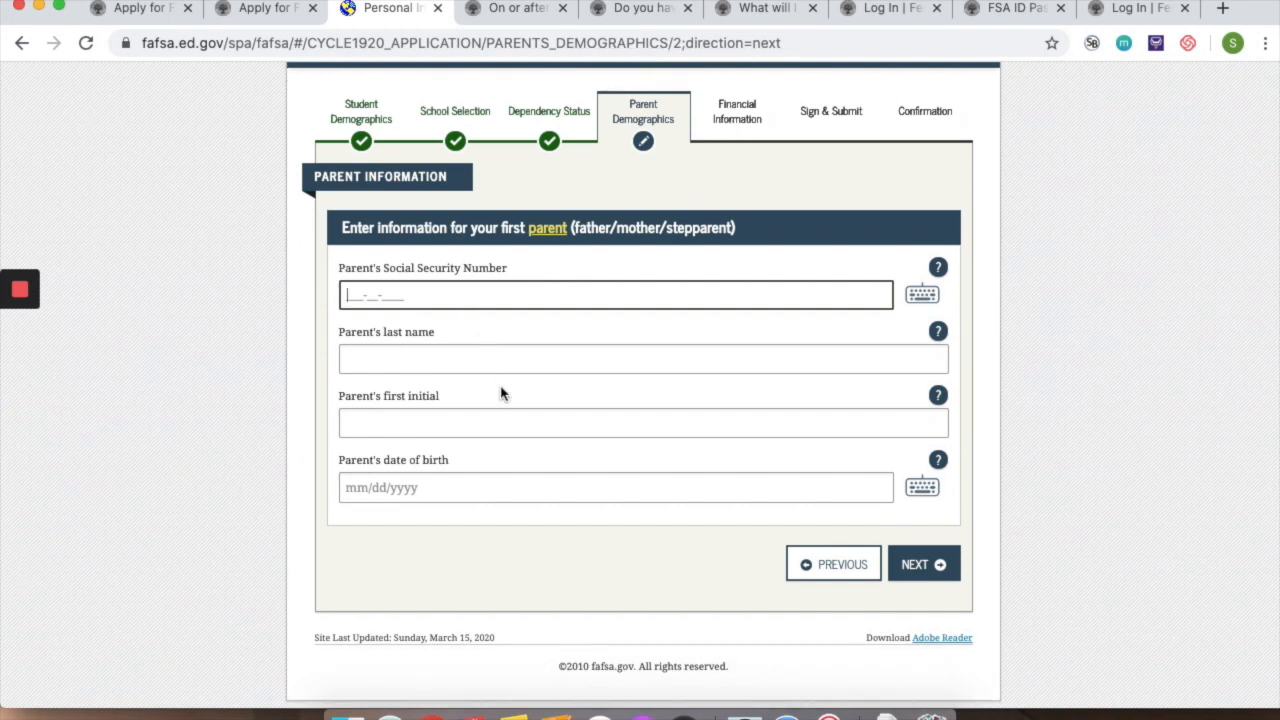
{"action": "type", "text": "000-00-0000"}
{"action": "key", "text": "Return"}
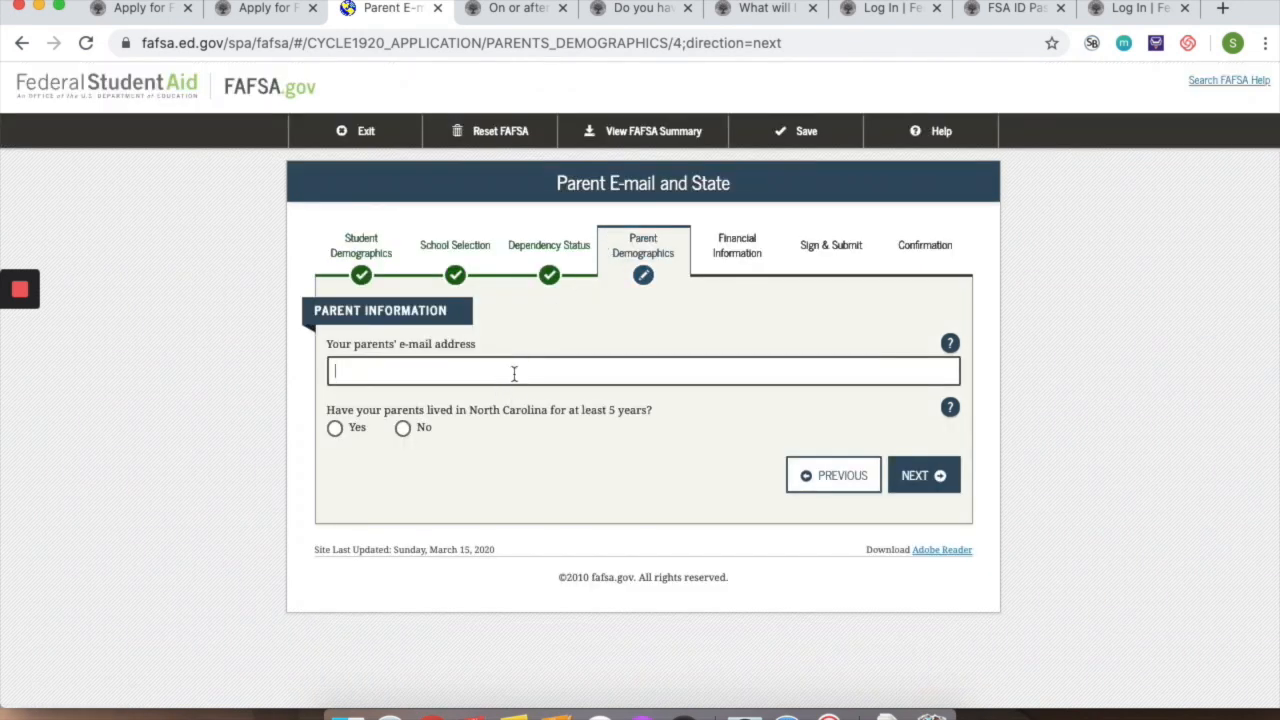
{"action": "key", "text": "Return"}
Step: In the parents' household size, enter 0 for other children and 0 for other supported people
{"action": "scroll", "coordinate": [706, 560], "scroll_direction": "down", "scroll_amount": 5}
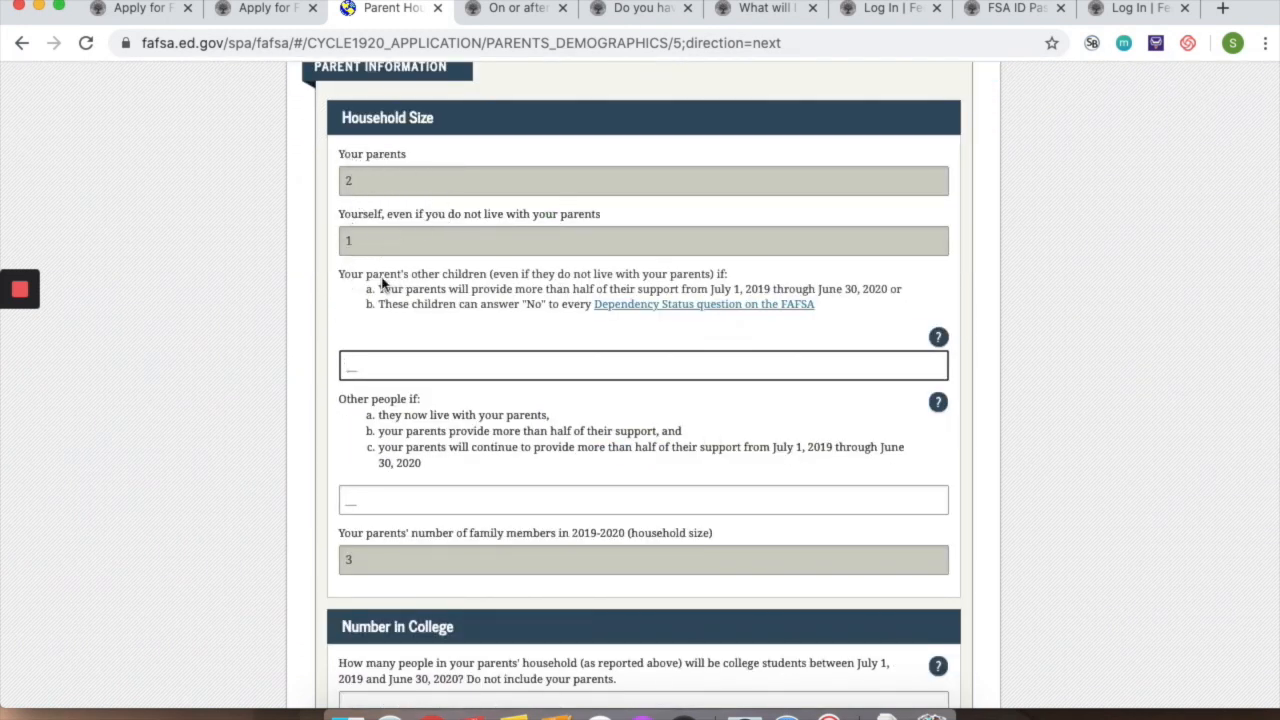
{"action": "scroll", "coordinate": [442, 220], "scroll_direction": "down", "scroll_amount": 1}
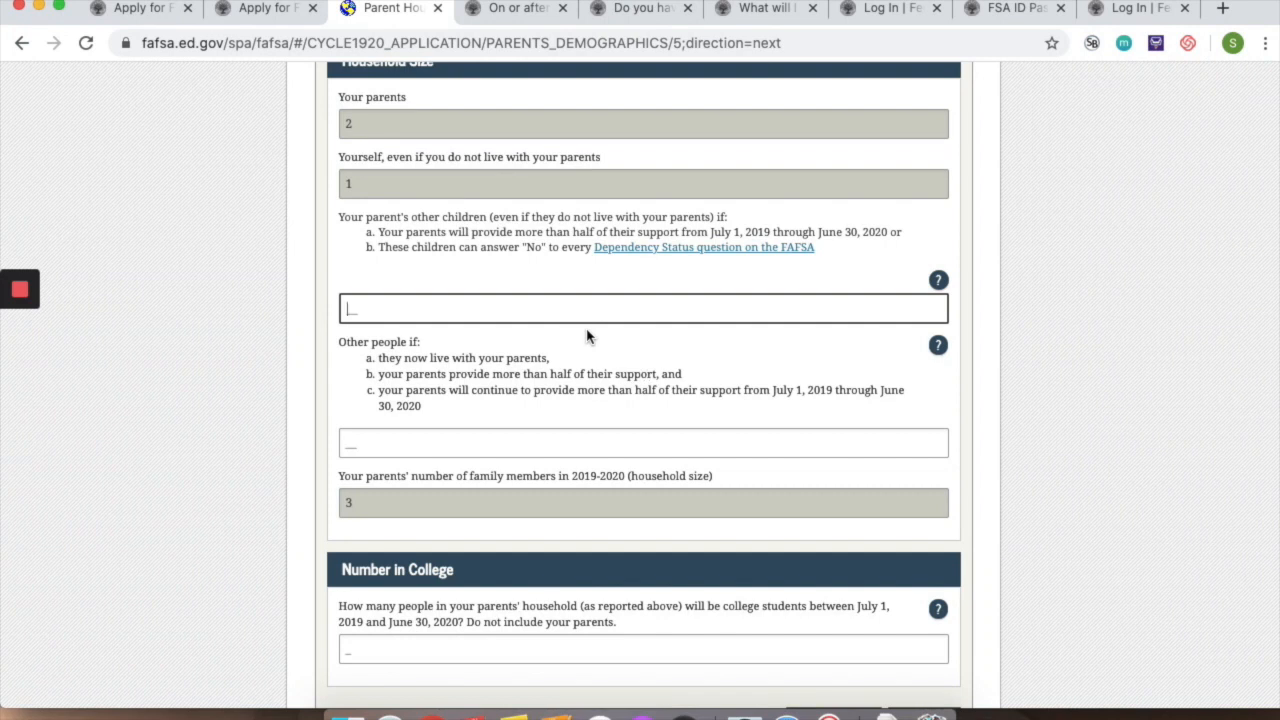
{"action": "type", "text": "0"}
{"action": "scroll", "coordinate": [587, 336], "scroll_direction": "down", "scroll_amount": 1}
{"action": "left_click", "coordinate": [442, 405]}
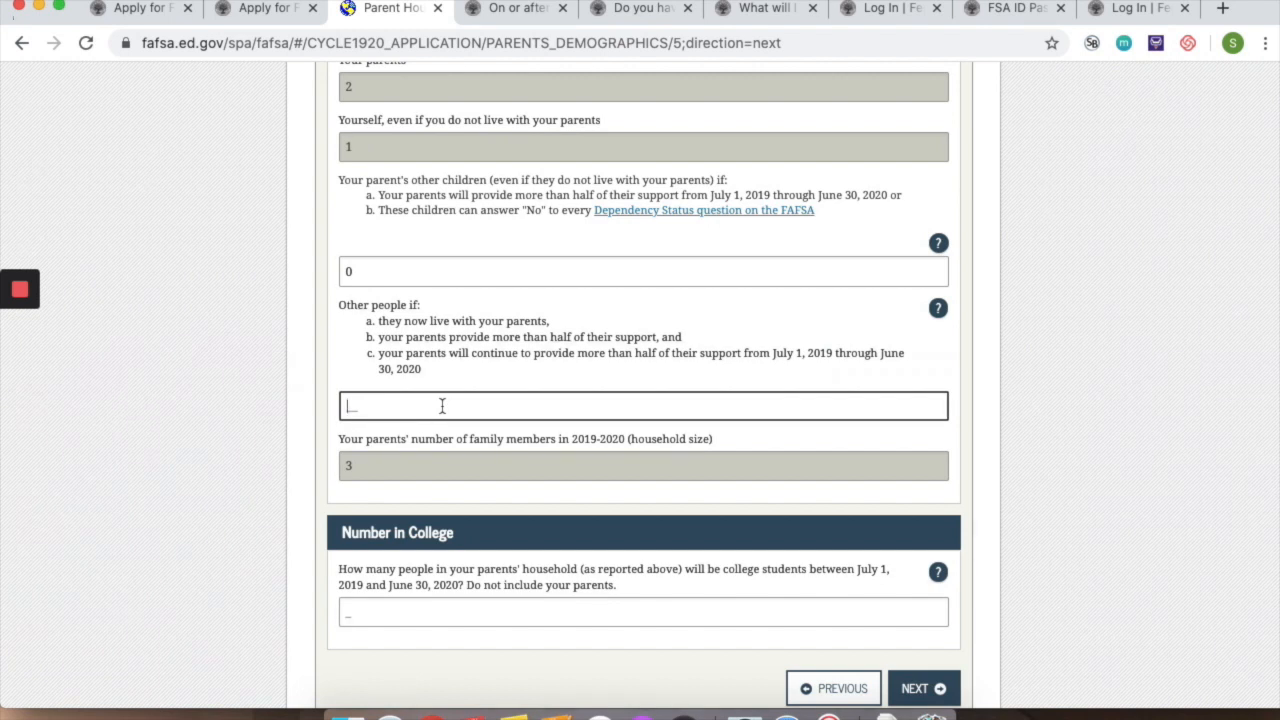
{"action": "type", "text": "0"}
{"action": "scroll", "coordinate": [442, 405], "scroll_direction": "down", "scroll_amount": 2}
Step: Set the number of college students in the parents' household to 1 and submit the household information
{"action": "left_click", "coordinate": [447, 526]}
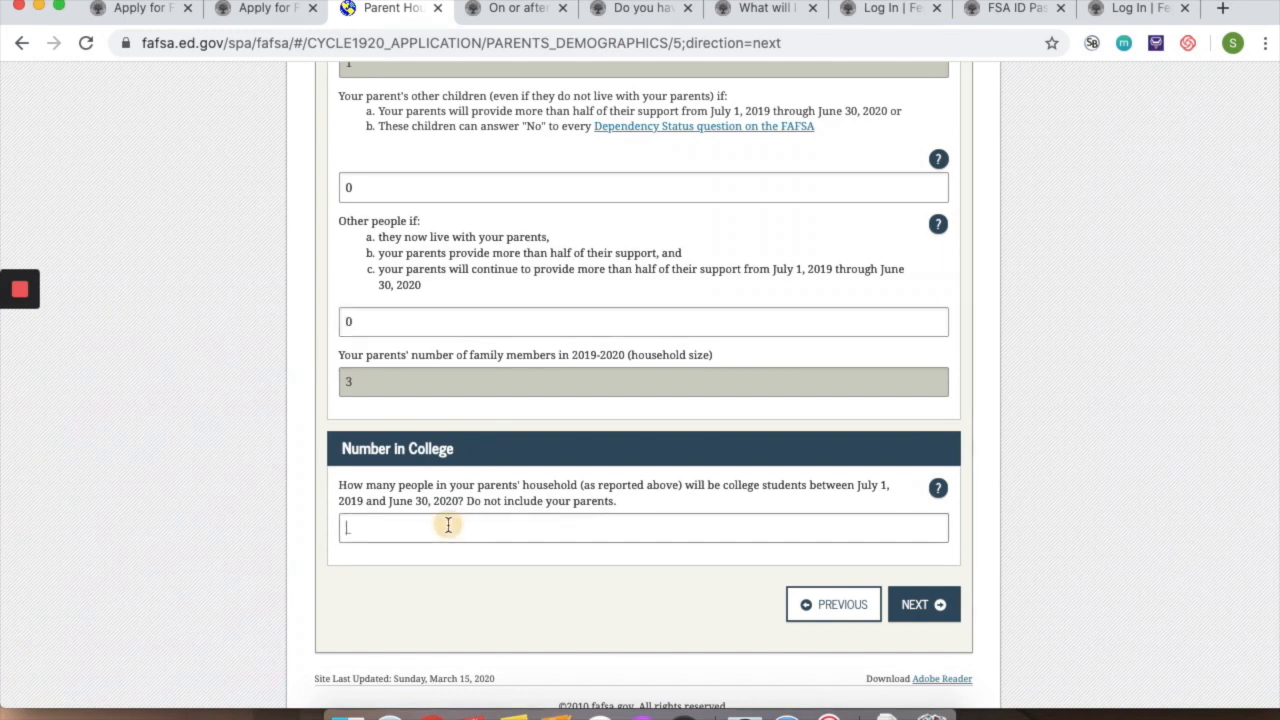
{"action": "scroll", "coordinate": [448, 526], "scroll_direction": "down", "scroll_amount": 1}
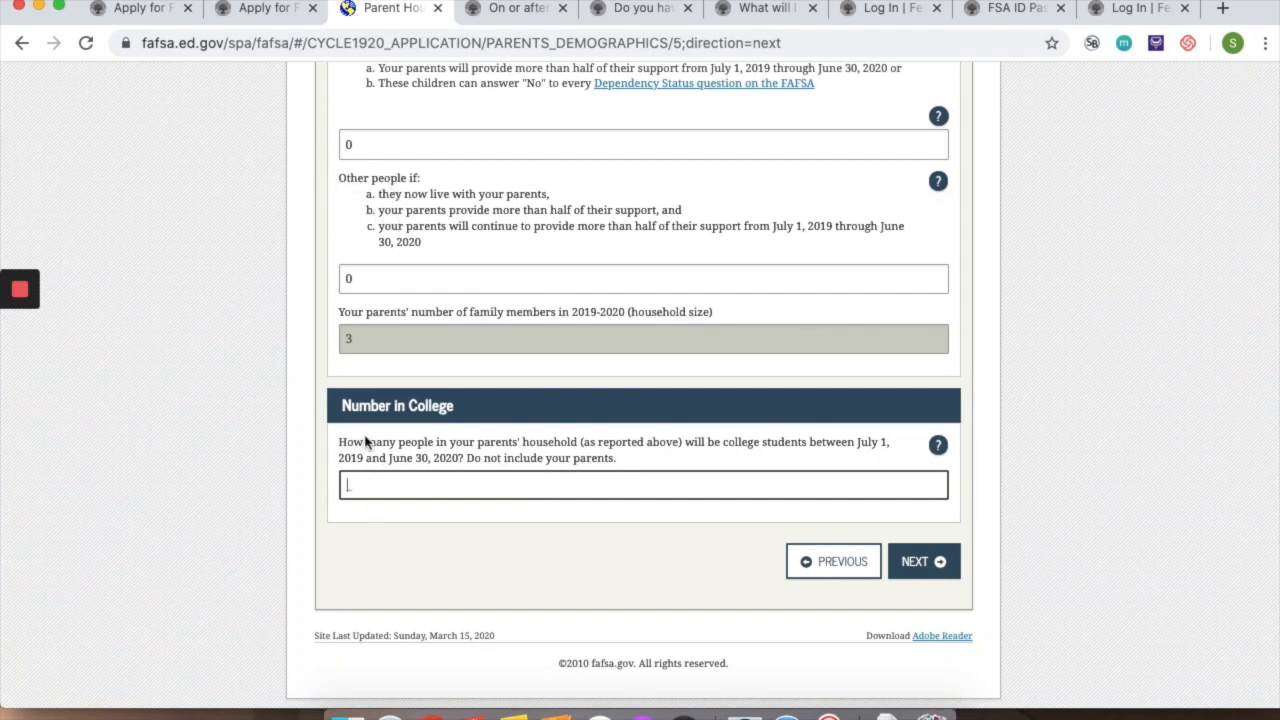
{"action": "type", "text": "1"}
{"action": "left_click", "coordinate": [928, 568]}
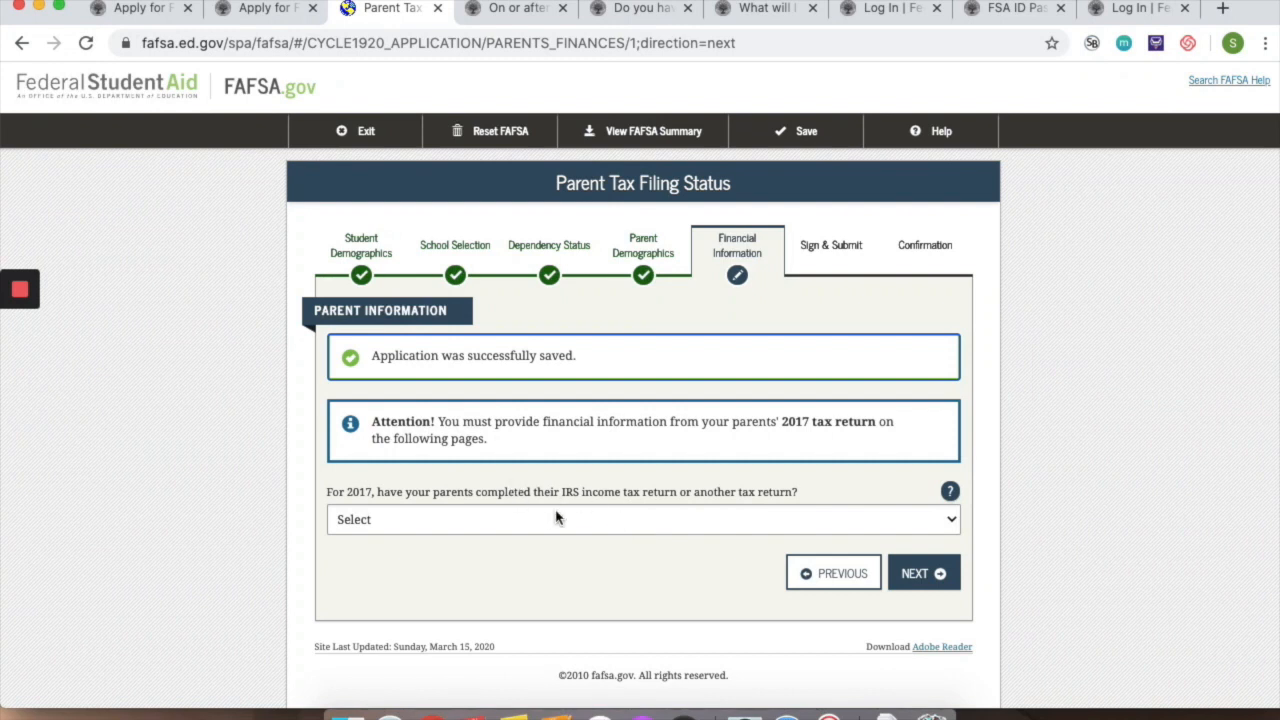
Step: Set the parents' 2017 tax return to Already completed and the type of return they filed to IRS 1040
{"action": "left_click", "coordinate": [631, 520]}
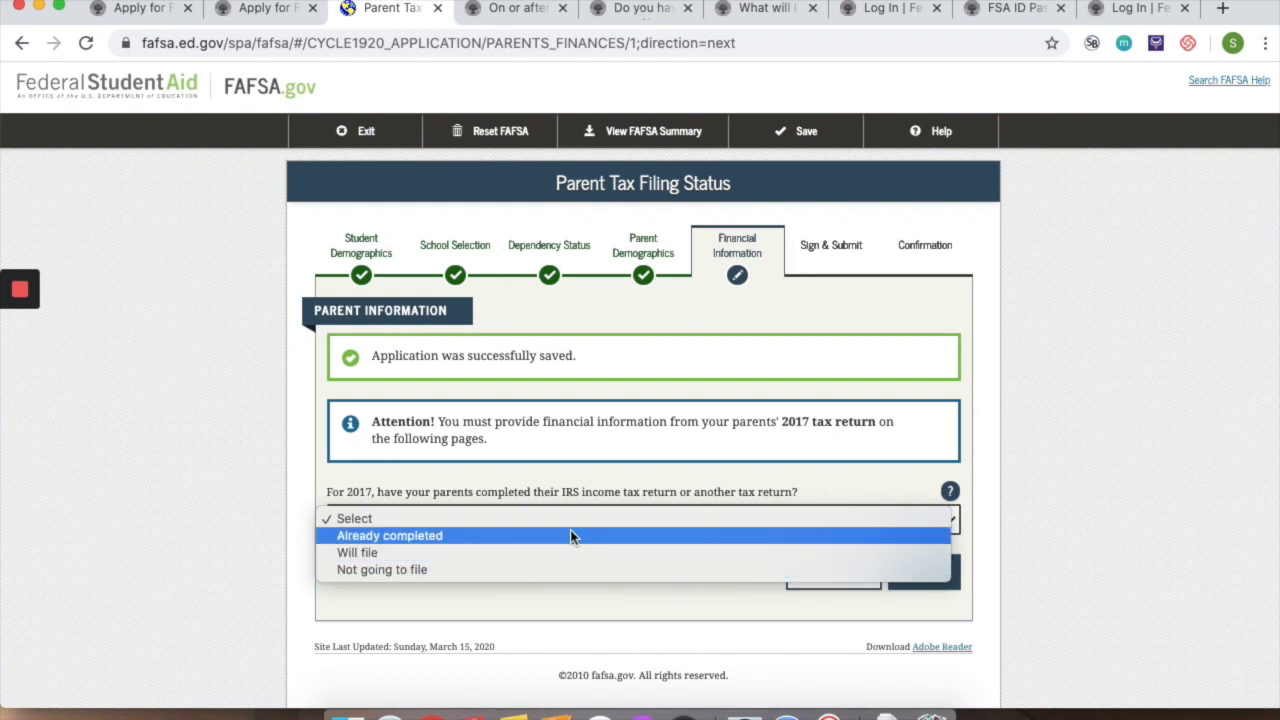
{"action": "left_click", "coordinate": [420, 536]}
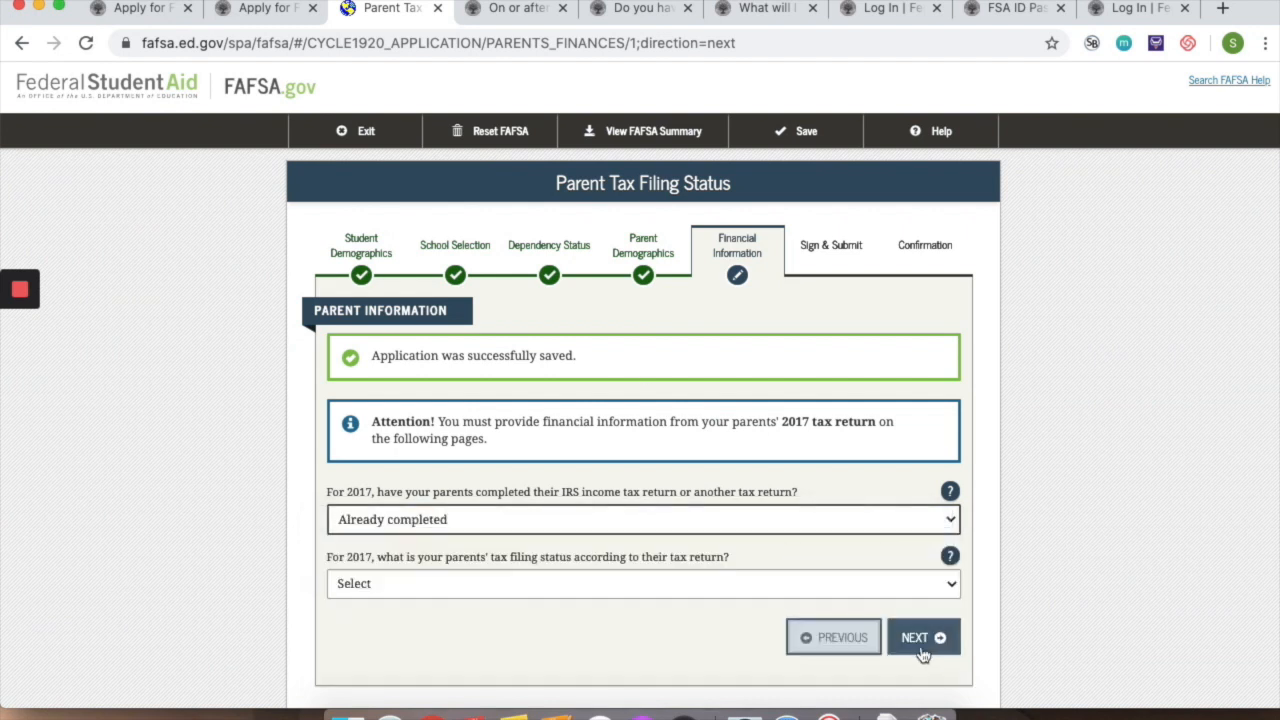
{"action": "left_click", "coordinate": [651, 584]}
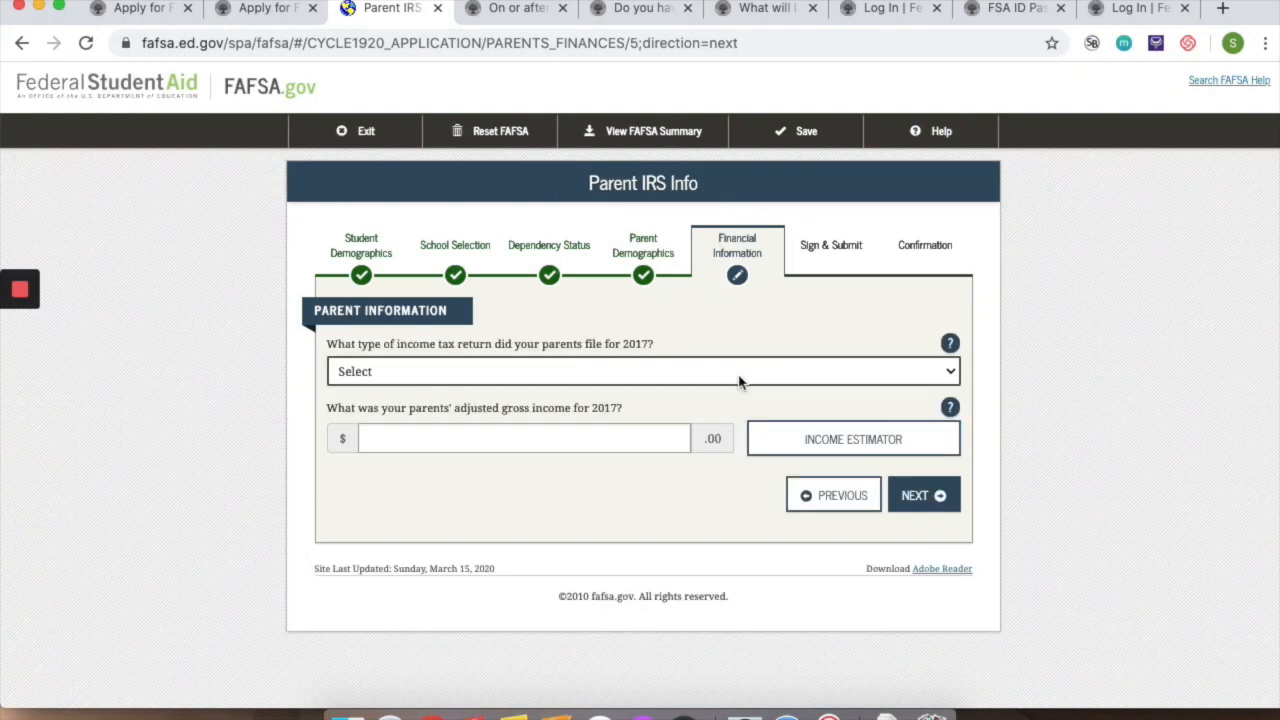
{"action": "left_click", "coordinate": [740, 371]}
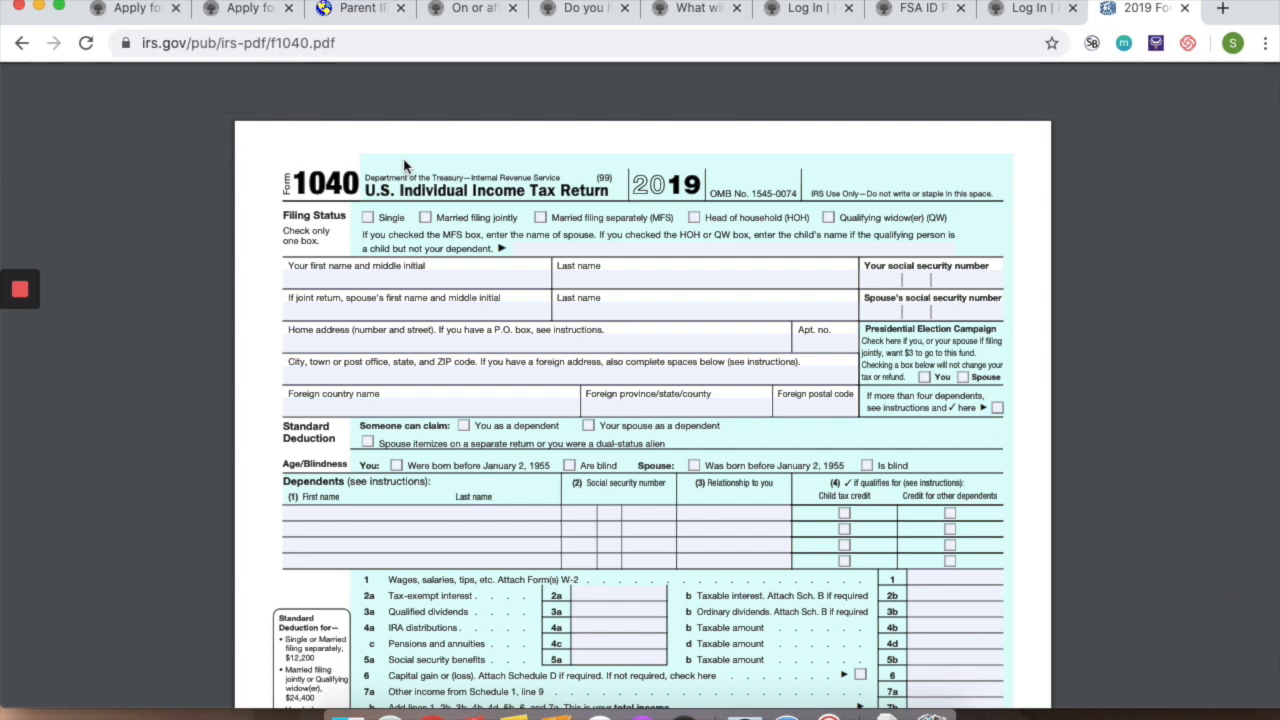
Step: Look through the first page of the IRS 2019 Form 1040, from the filing status to the income lines
{"action": "scroll", "coordinate": [286, 317], "scroll_direction": "down", "scroll_amount": 4}
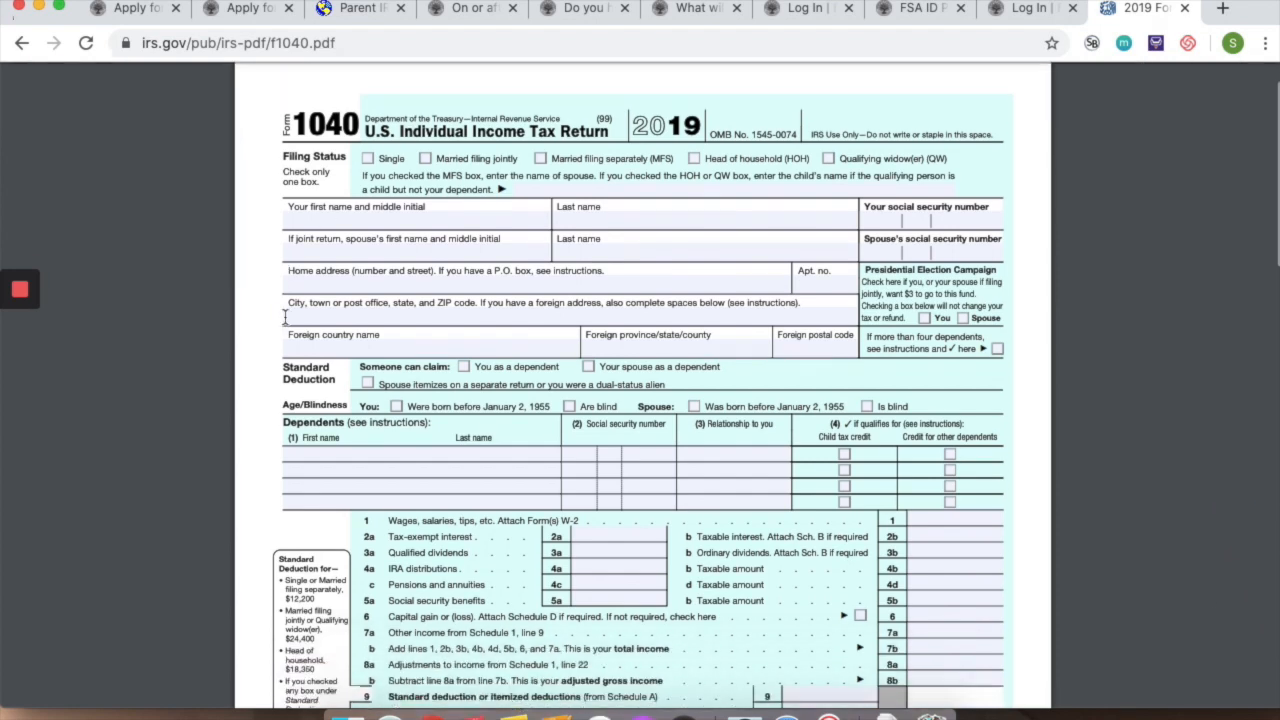
{"action": "scroll", "coordinate": [286, 314], "scroll_direction": "down", "scroll_amount": 20}
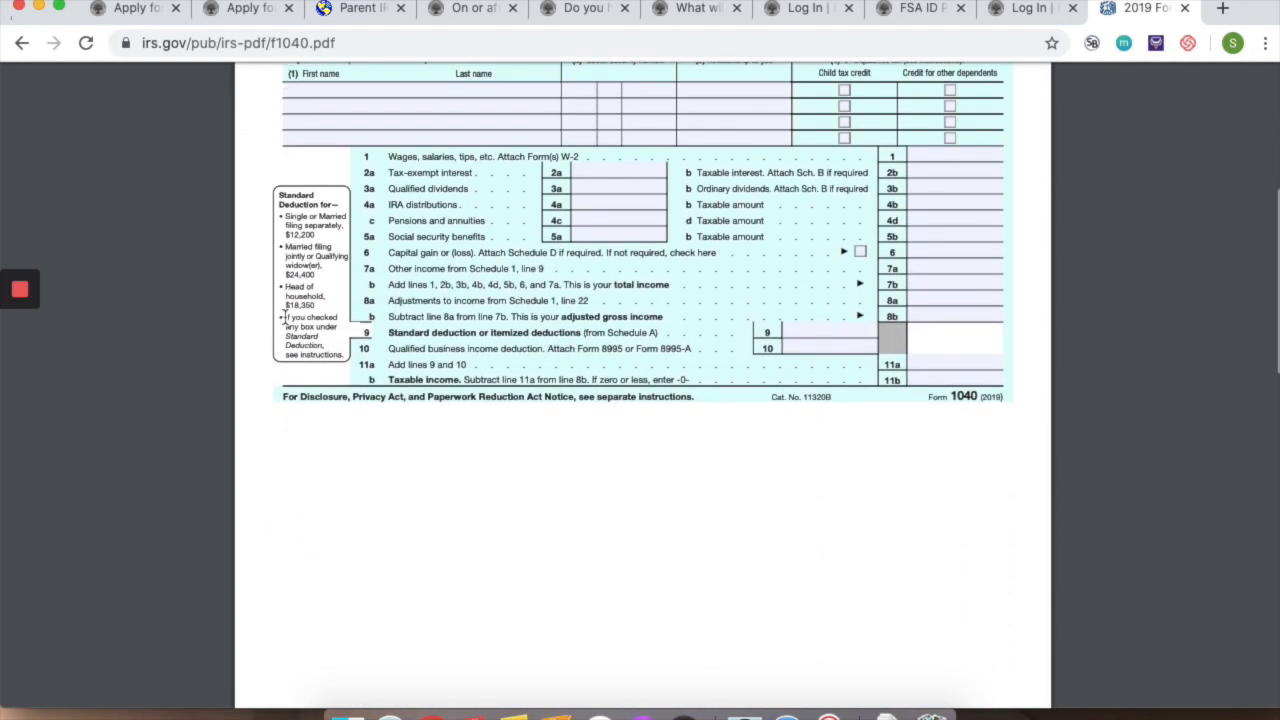
{"action": "scroll", "coordinate": [285, 311], "scroll_direction": "up", "scroll_amount": 20}
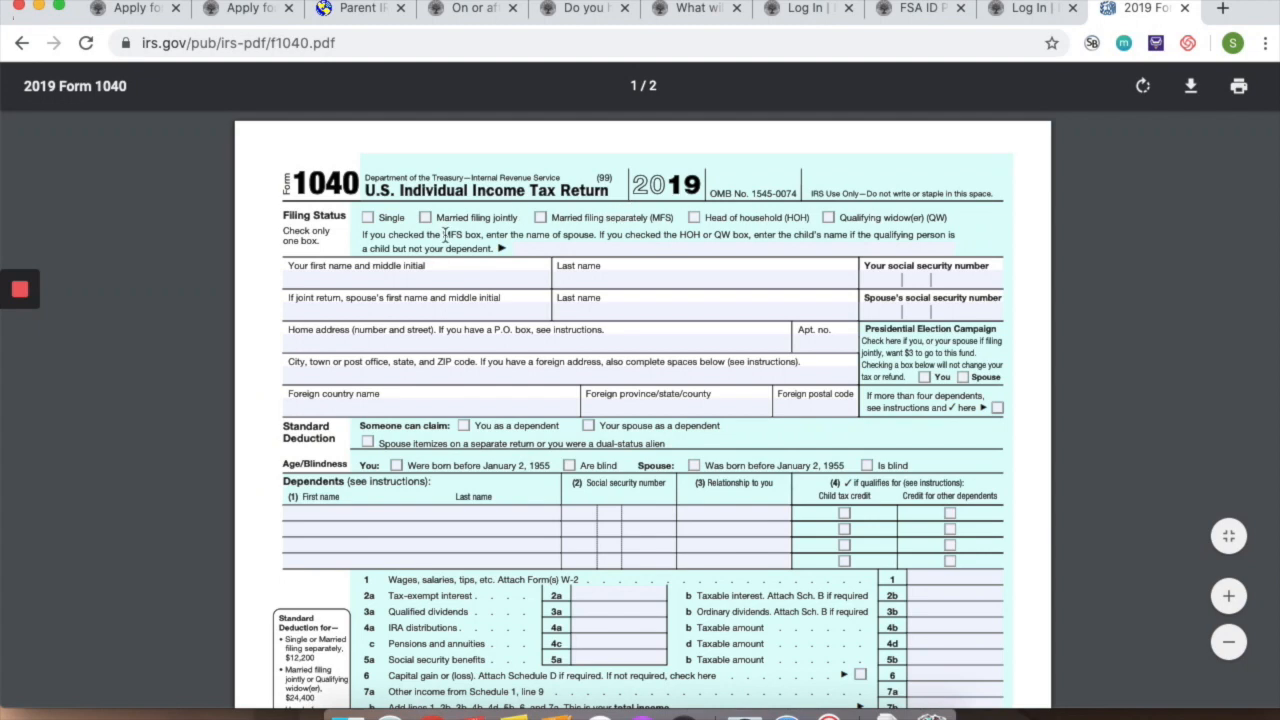
{"action": "scroll", "coordinate": [716, 278], "scroll_direction": "down", "scroll_amount": 3}
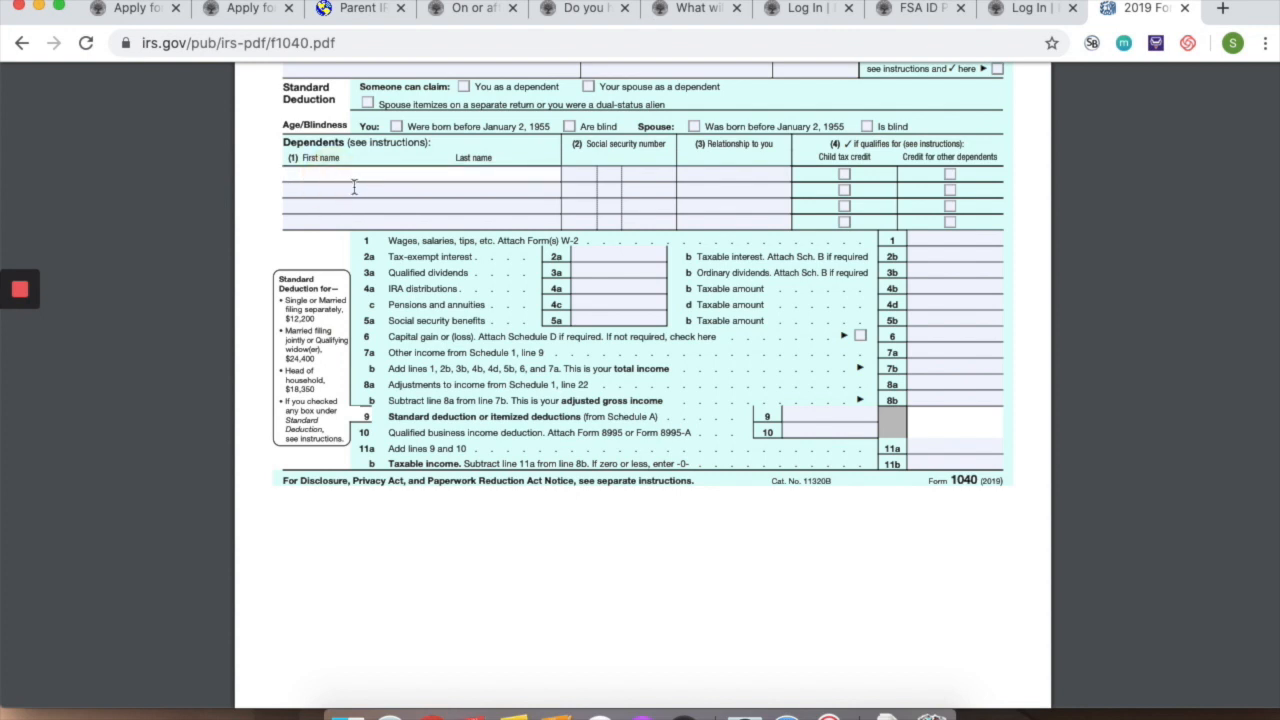
{"action": "scroll", "coordinate": [360, 200], "scroll_direction": "up", "scroll_amount": 1}
{"action": "scroll", "coordinate": [363, 206], "scroll_direction": "up", "scroll_amount": 1}
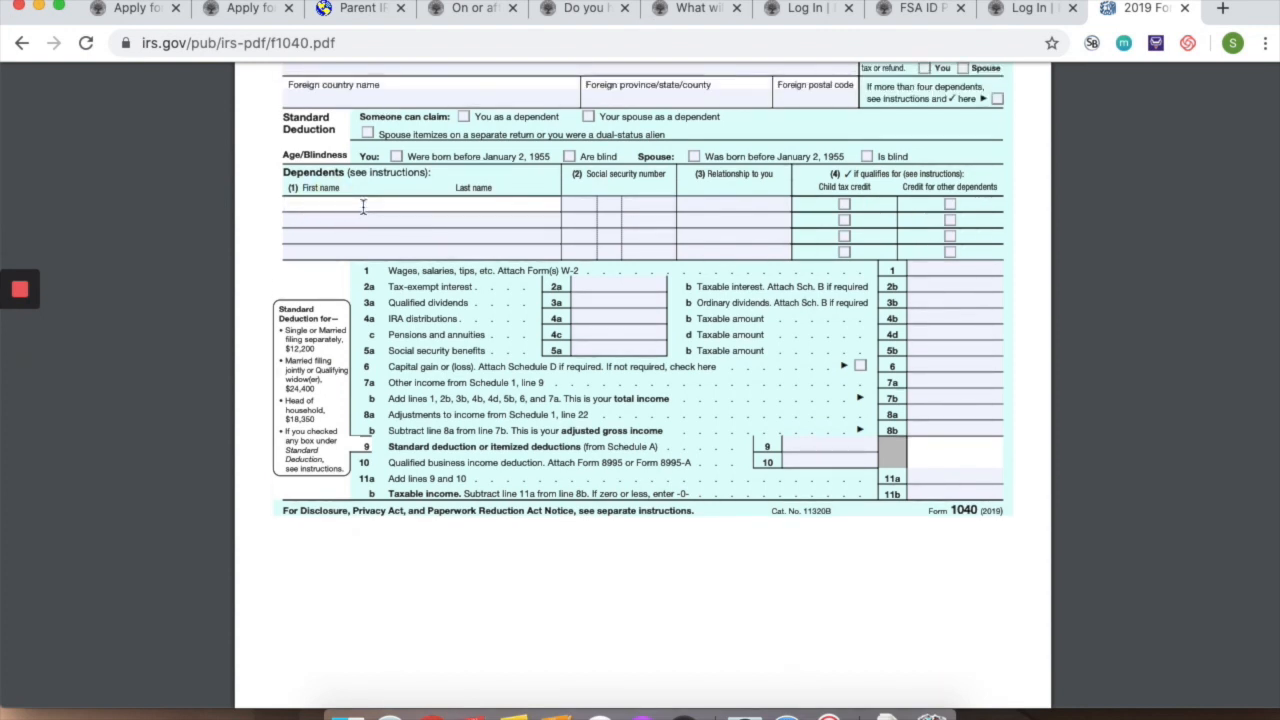
{"action": "scroll", "coordinate": [363, 206], "scroll_direction": "up", "scroll_amount": 5}
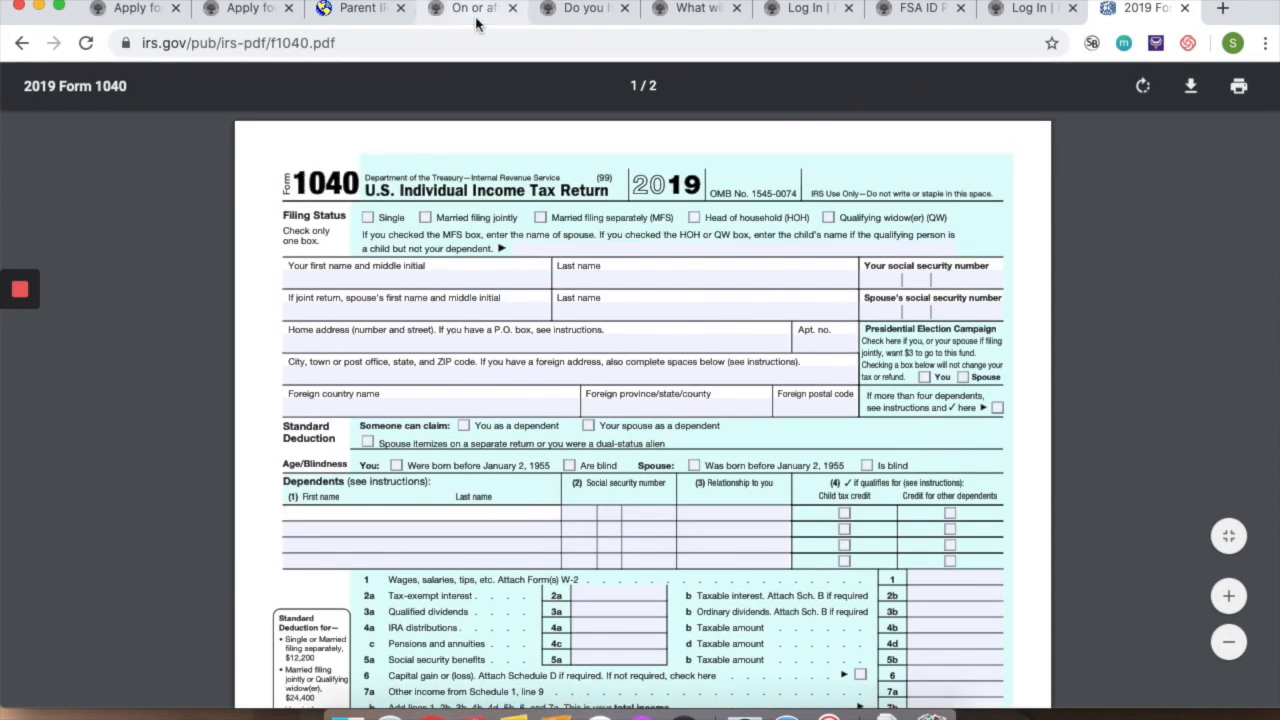
Step: Return to the FAFSA and check which Form 1040 line gives the parents' 2017 adjusted gross income
{"action": "left_click", "coordinate": [380, 12]}
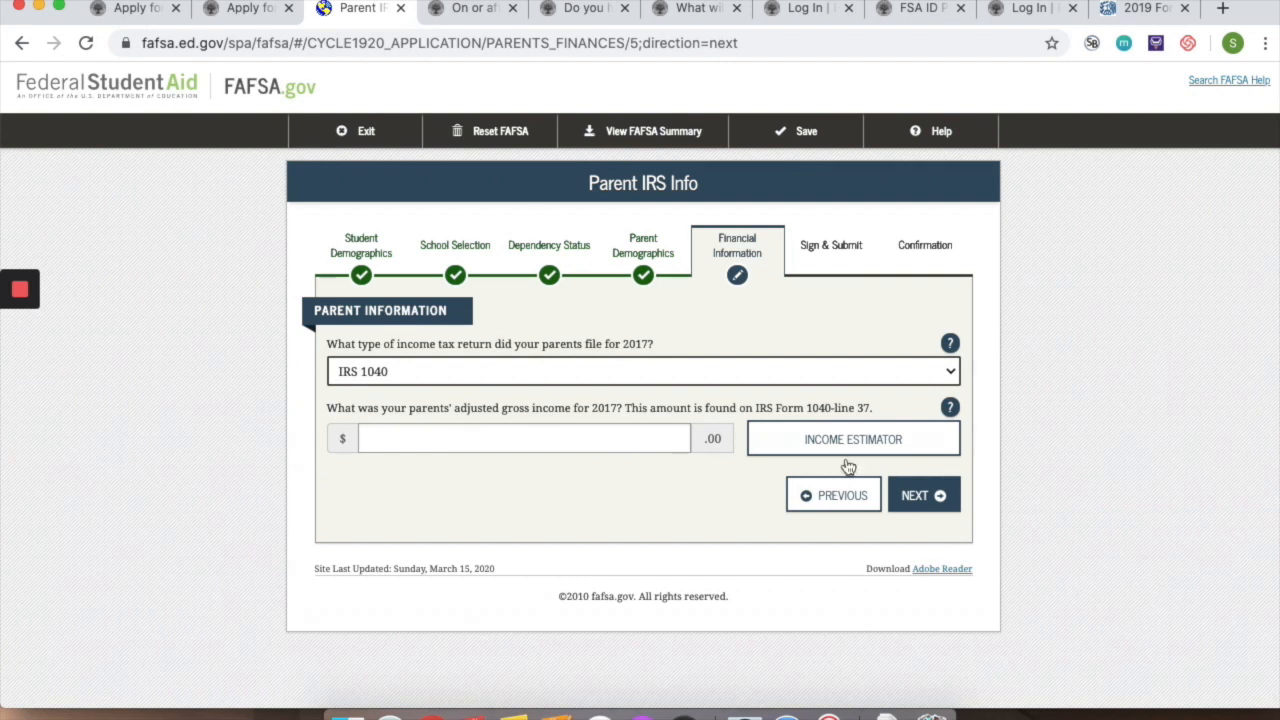
{"action": "left_click_drag", "start_coordinate": [835, 410], "coordinate": [872, 413]}
{"action": "left_click", "coordinate": [872, 413]}
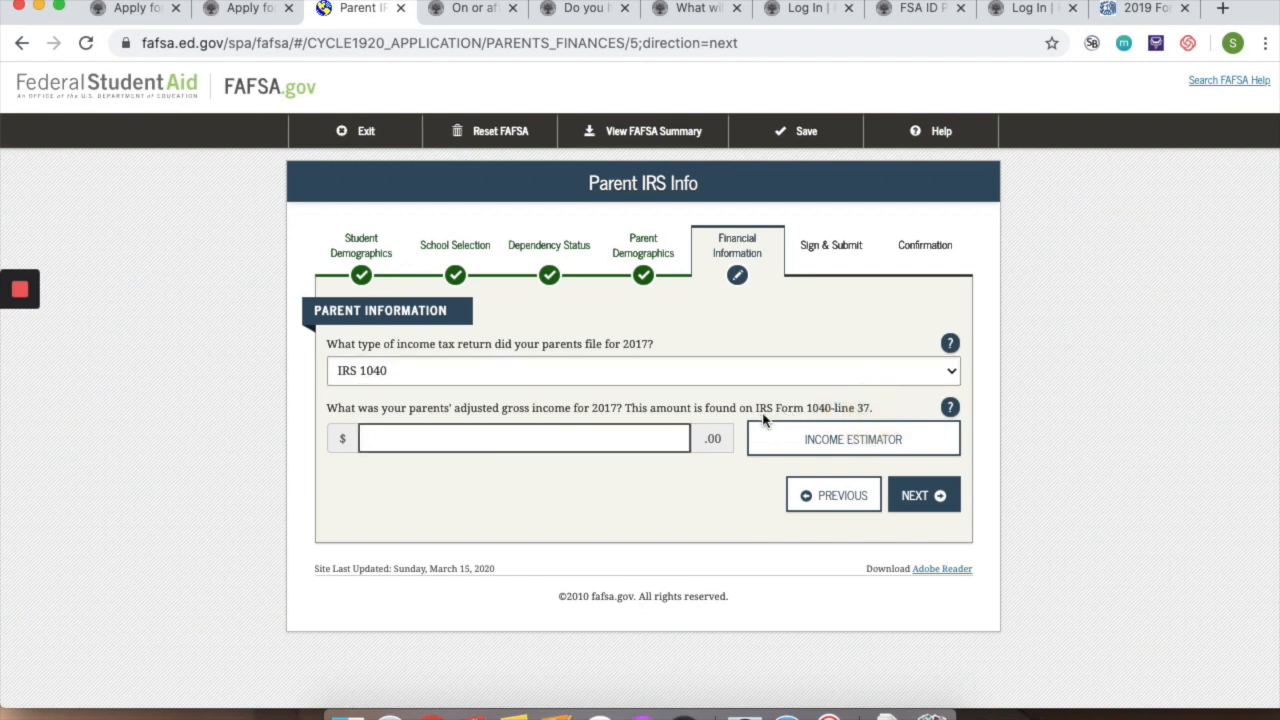
Step: Find the adjusted gross income line on the 2019 Form 1040, and submit 30,000 as the parents' 2017 adjusted gross income in the FAFSA
{"action": "left_click", "coordinate": [1130, 8]}
{"action": "scroll", "coordinate": [988, 300], "scroll_direction": "down", "scroll_amount": 3}
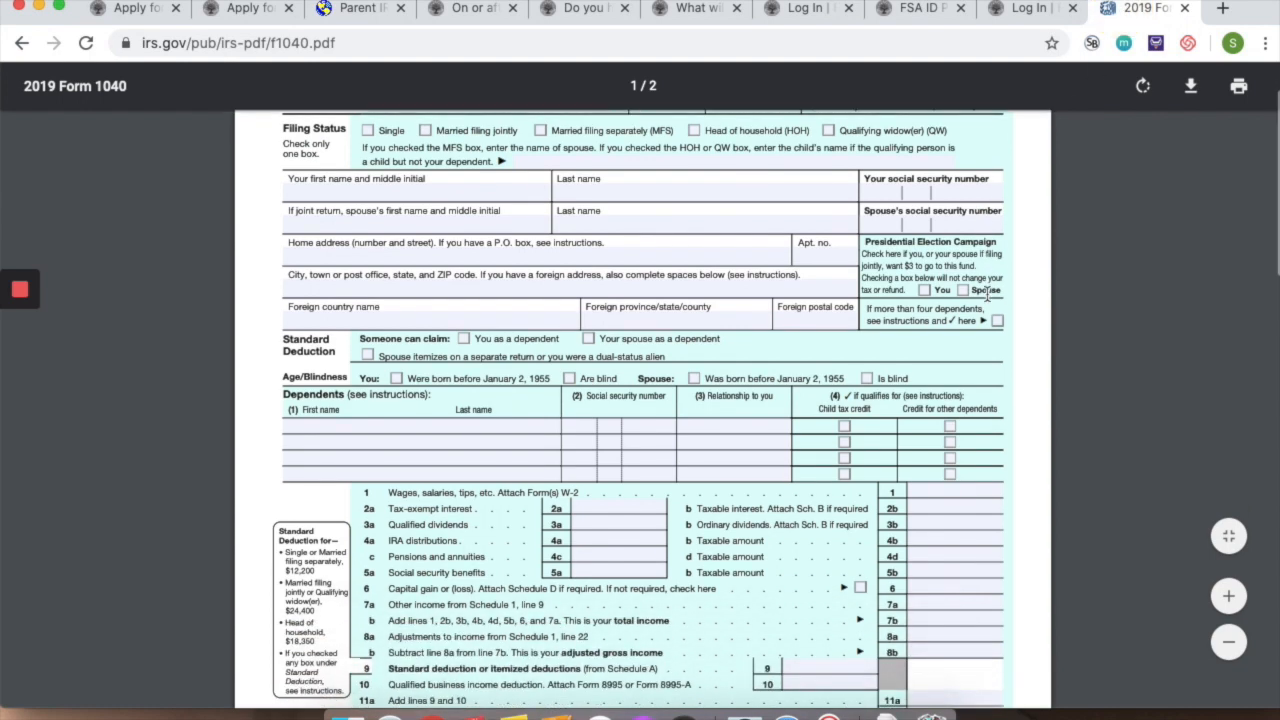
{"action": "scroll", "coordinate": [675, 352], "scroll_direction": "up", "scroll_amount": 3}
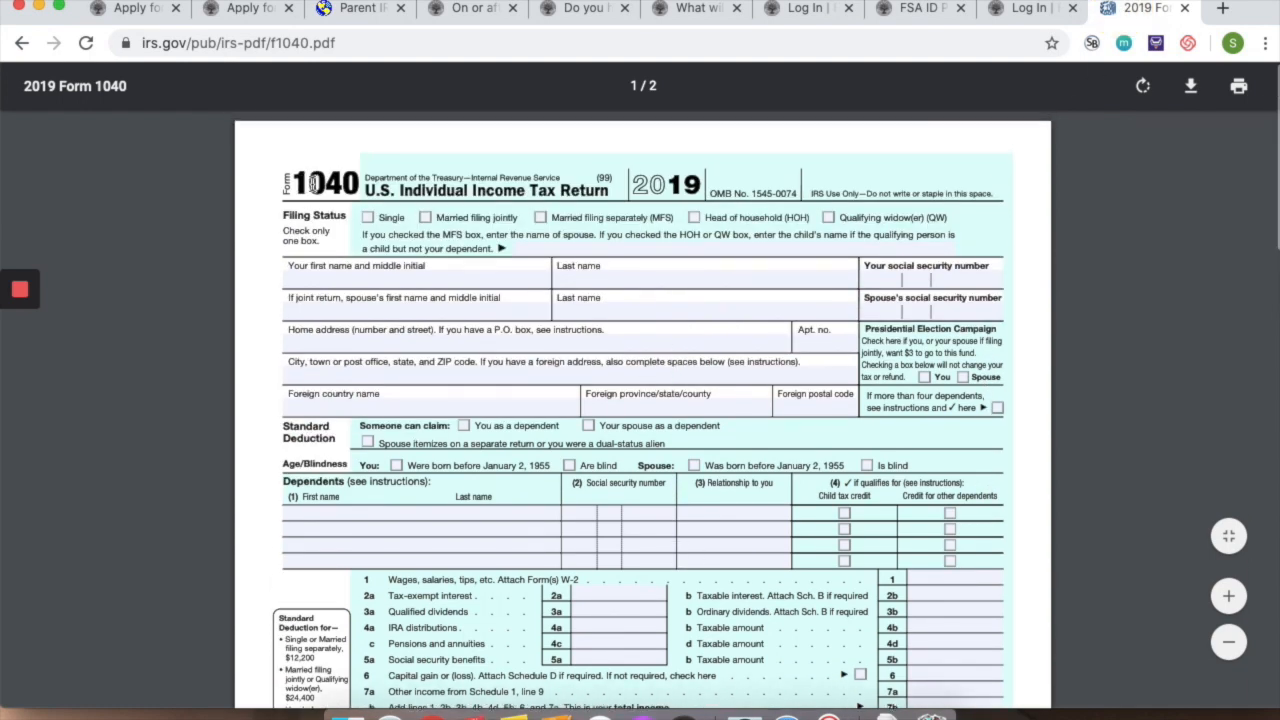
{"action": "scroll", "coordinate": [675, 352], "scroll_direction": "down", "scroll_amount": 3}
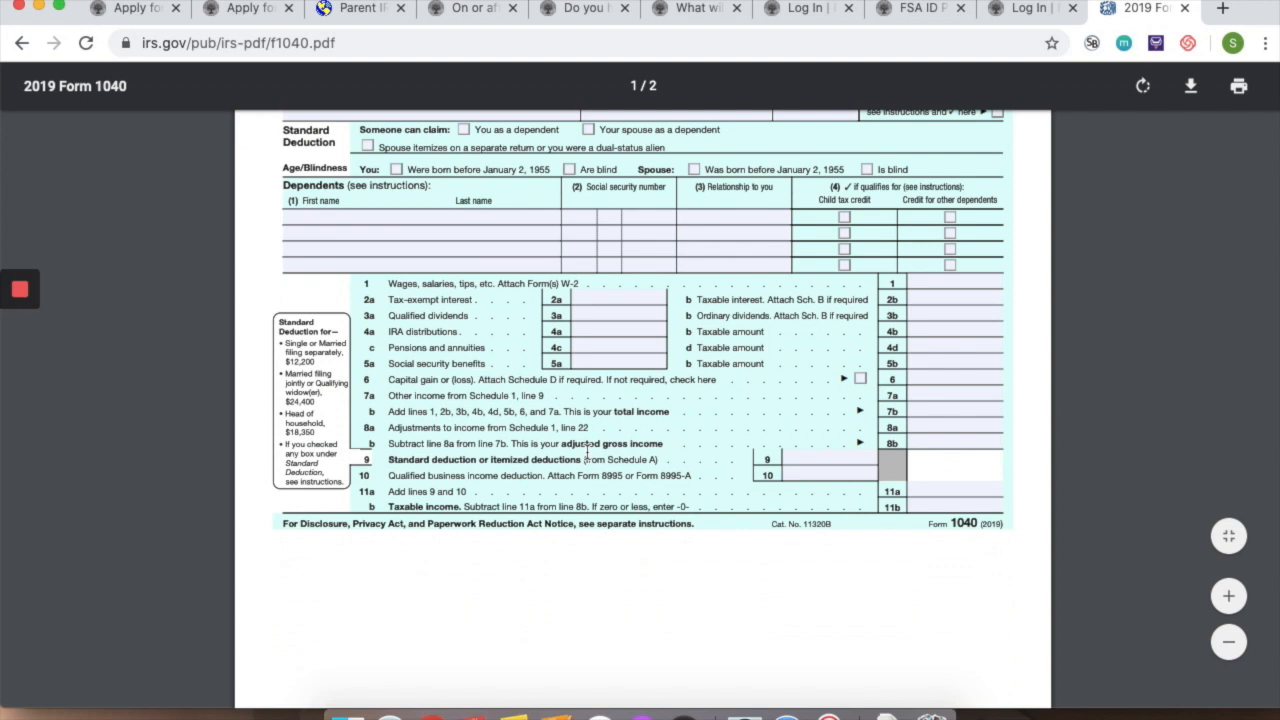
{"action": "left_click_drag", "start_coordinate": [562, 444], "coordinate": [668, 455]}
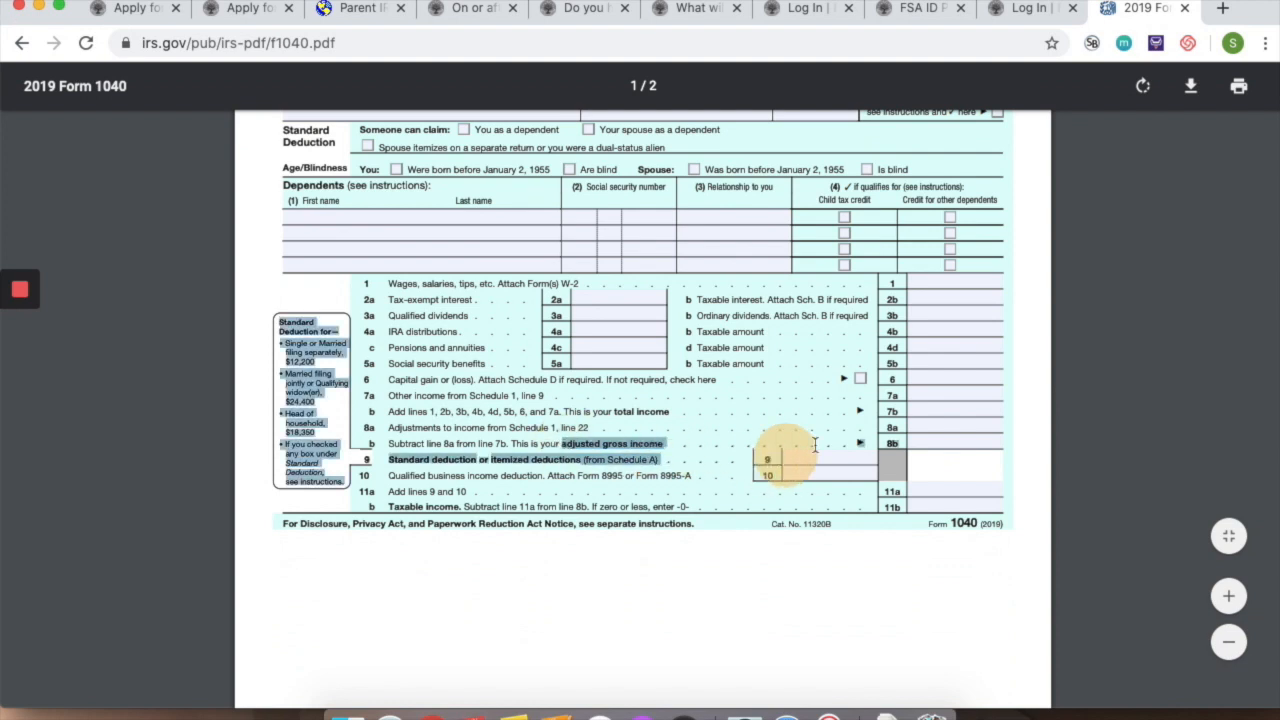
{"action": "left_click", "coordinate": [929, 443]}
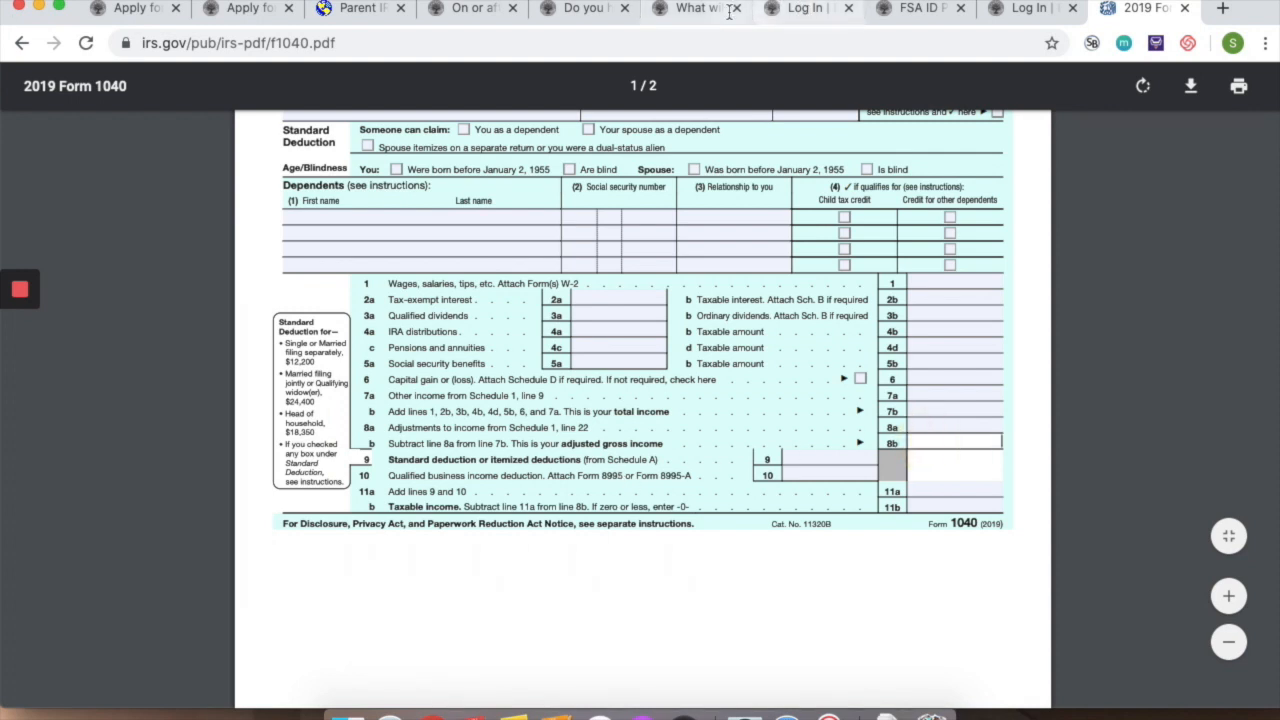
{"action": "left_click", "coordinate": [352, 8]}
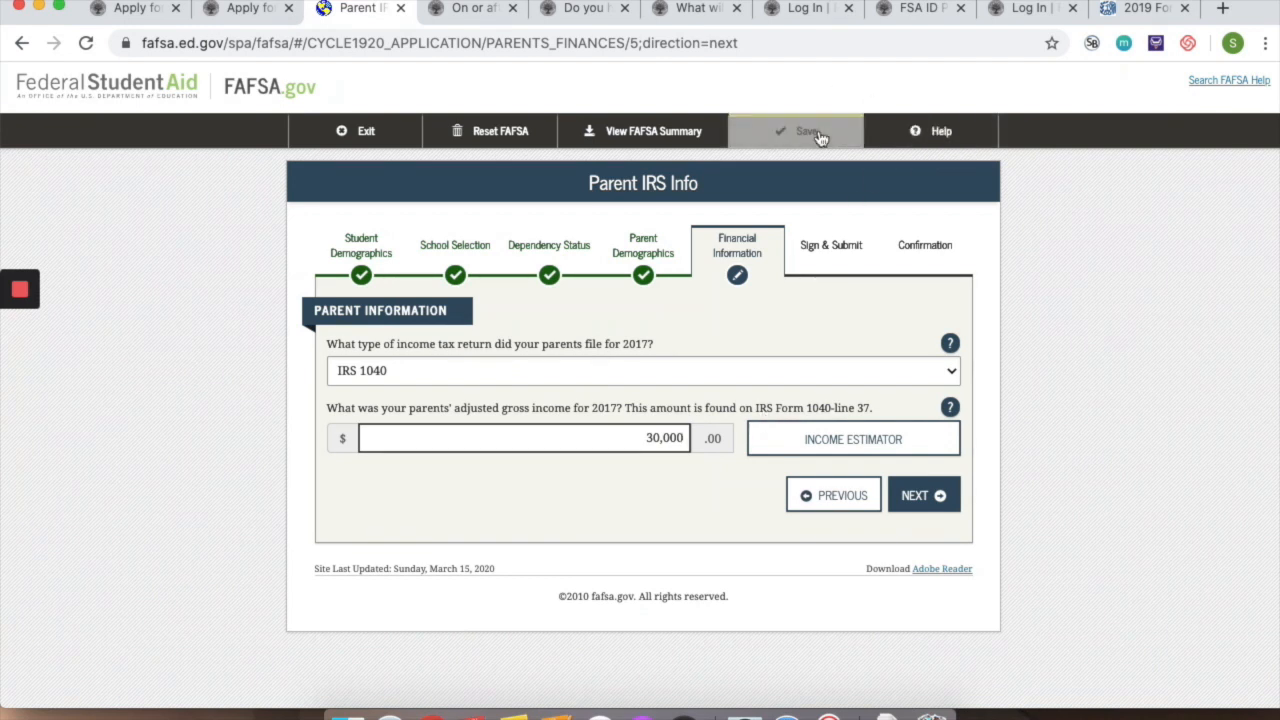
{"action": "left_click", "coordinate": [929, 510]}
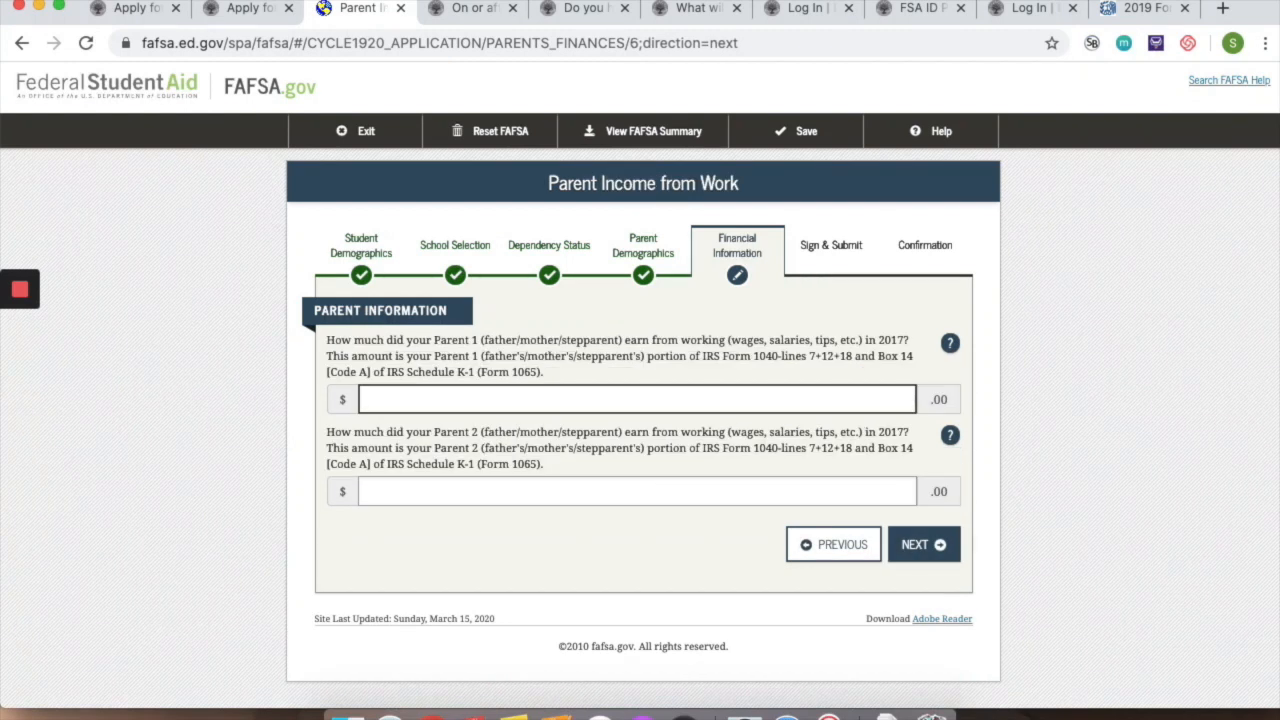
Step: Look through both pages of Form 1040 for the lines that cover each parent's 2017 earnings from work
{"action": "left_click", "coordinate": [1140, 8]}
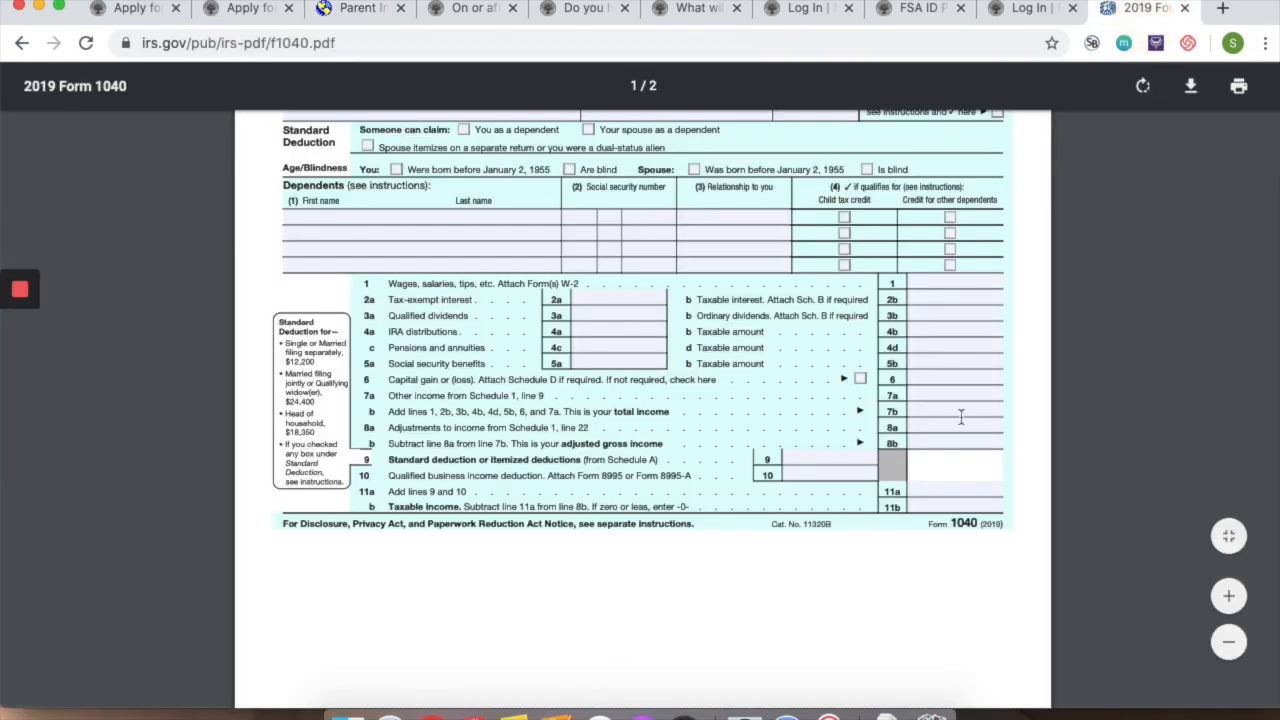
{"action": "scroll", "coordinate": [960, 417], "scroll_direction": "down", "scroll_amount": 10}
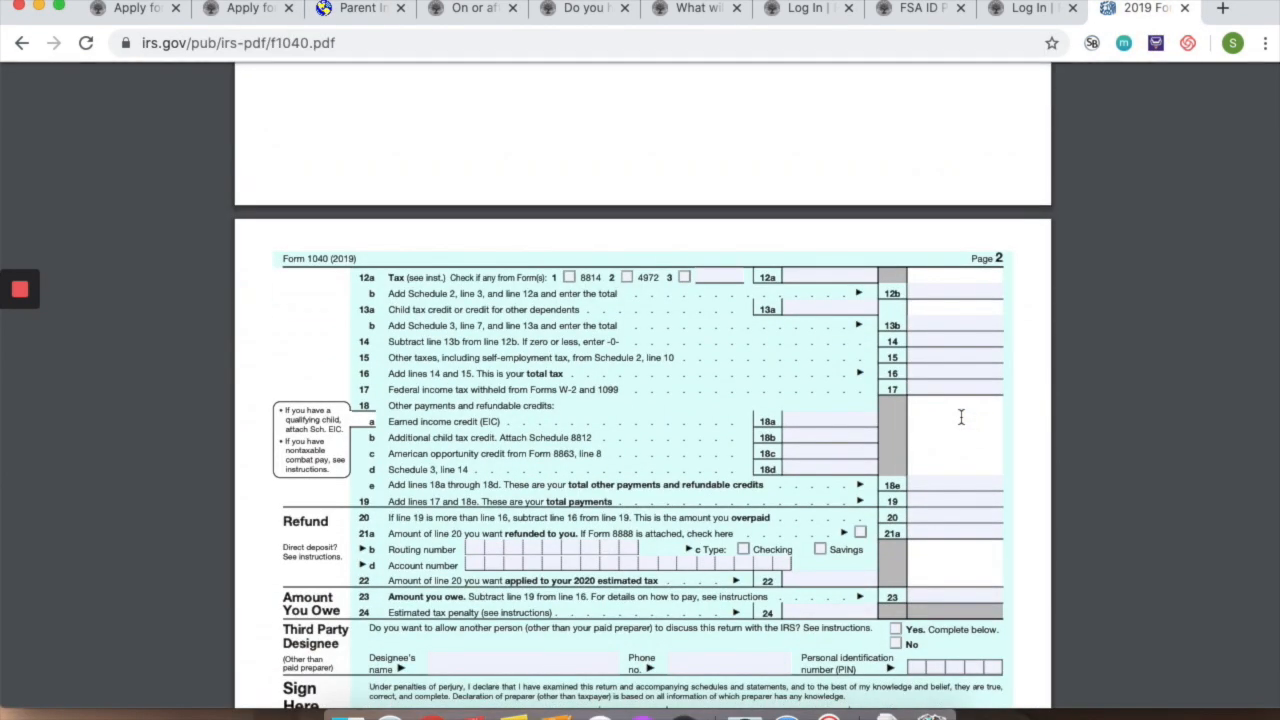
{"action": "scroll", "coordinate": [960, 417], "scroll_direction": "down", "scroll_amount": 3}
{"action": "scroll", "coordinate": [961, 423], "scroll_direction": "up", "scroll_amount": 5}
{"action": "scroll", "coordinate": [961, 423], "scroll_direction": "up", "scroll_amount": 10}
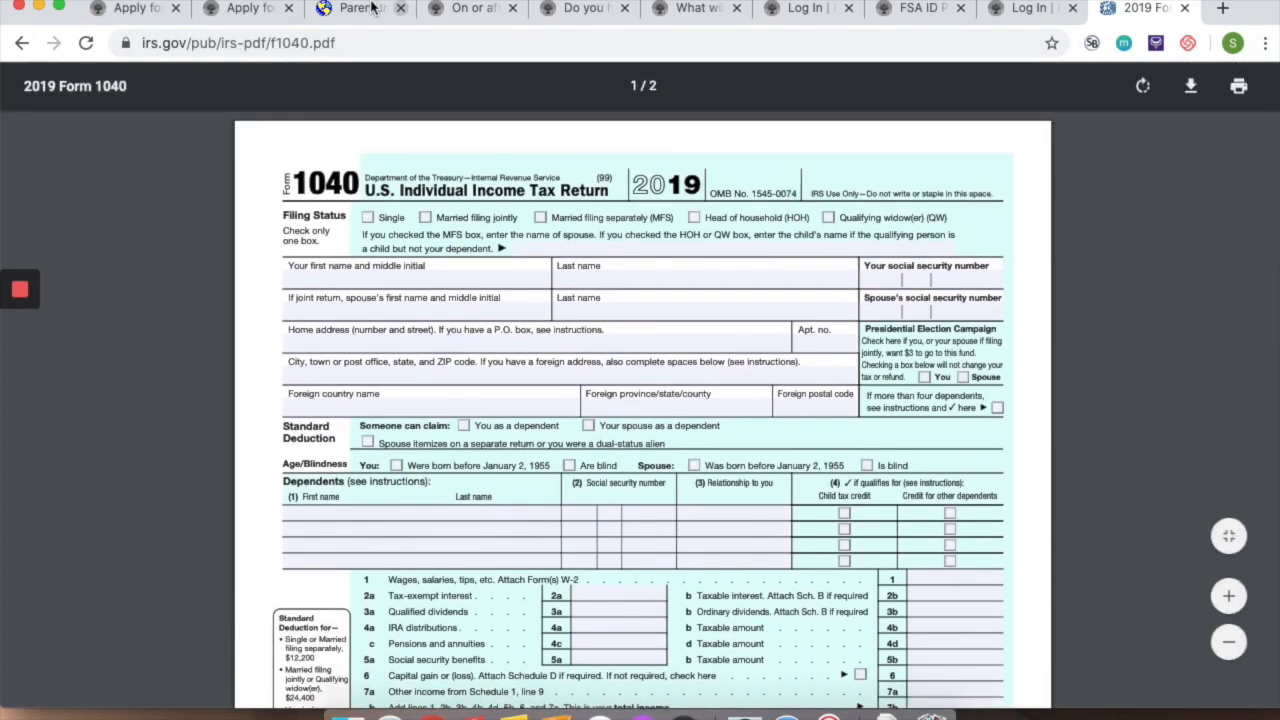
{"action": "left_click", "coordinate": [358, 8]}
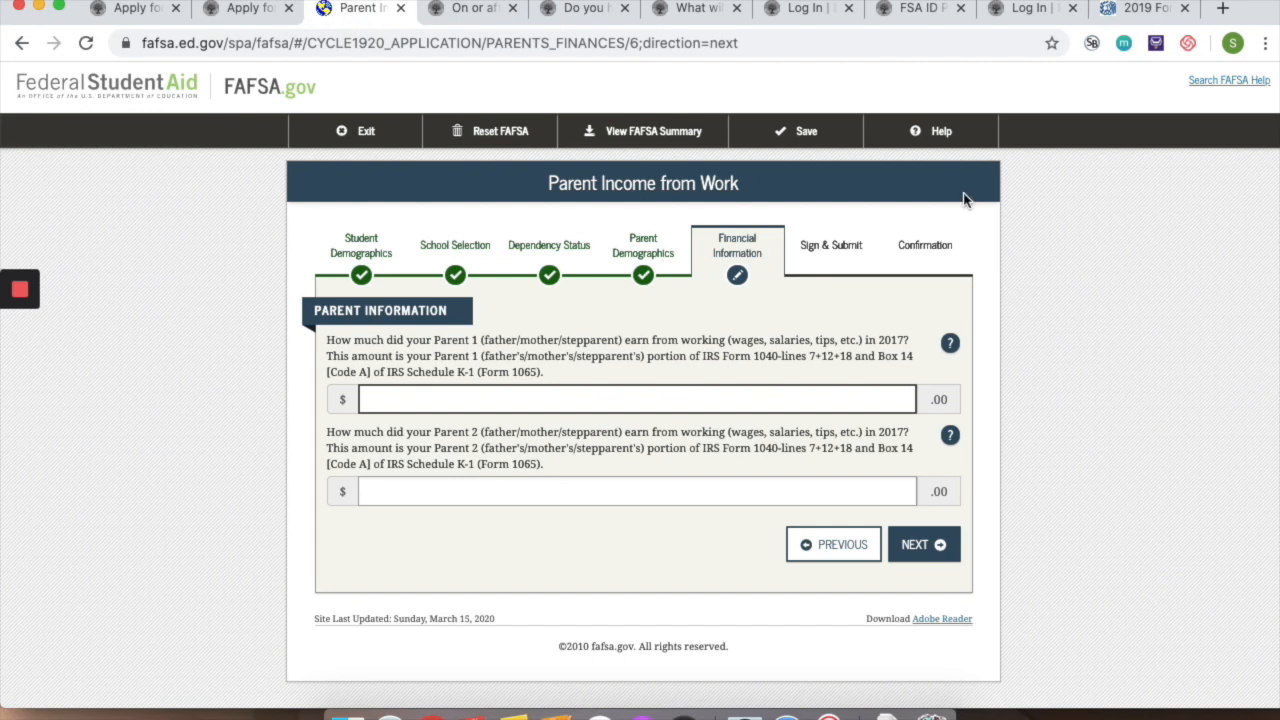
{"action": "left_click", "coordinate": [1110, 10]}
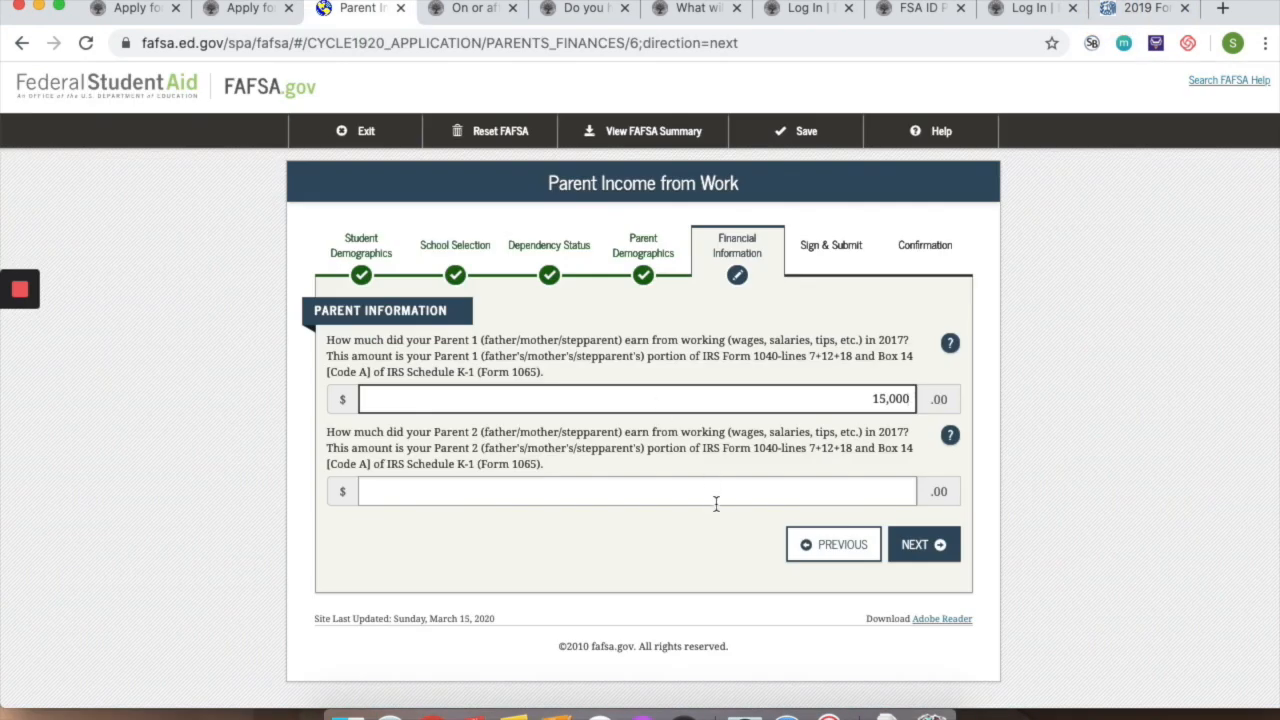
Step: Enter 15,000 as the 2017 earnings from work for both Parent 1 and Parent 2, and submit the page
{"action": "left_click", "coordinate": [716, 504]}
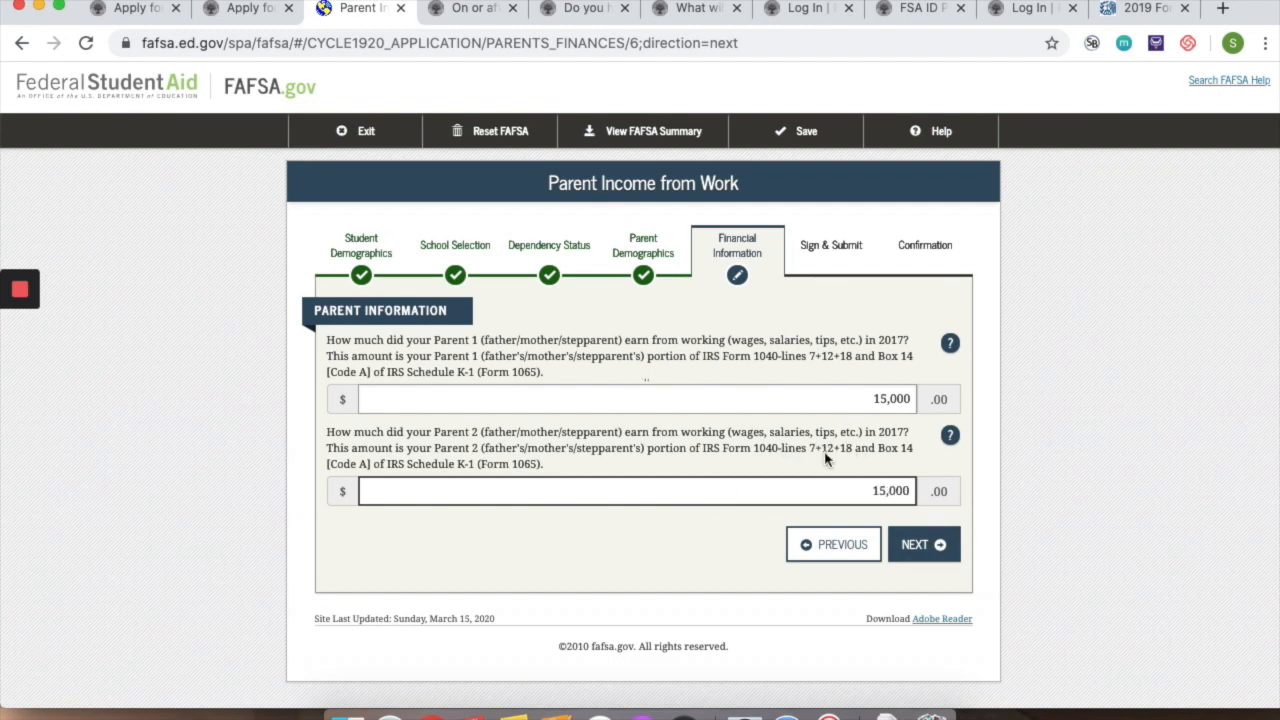
{"action": "left_click", "coordinate": [919, 552]}
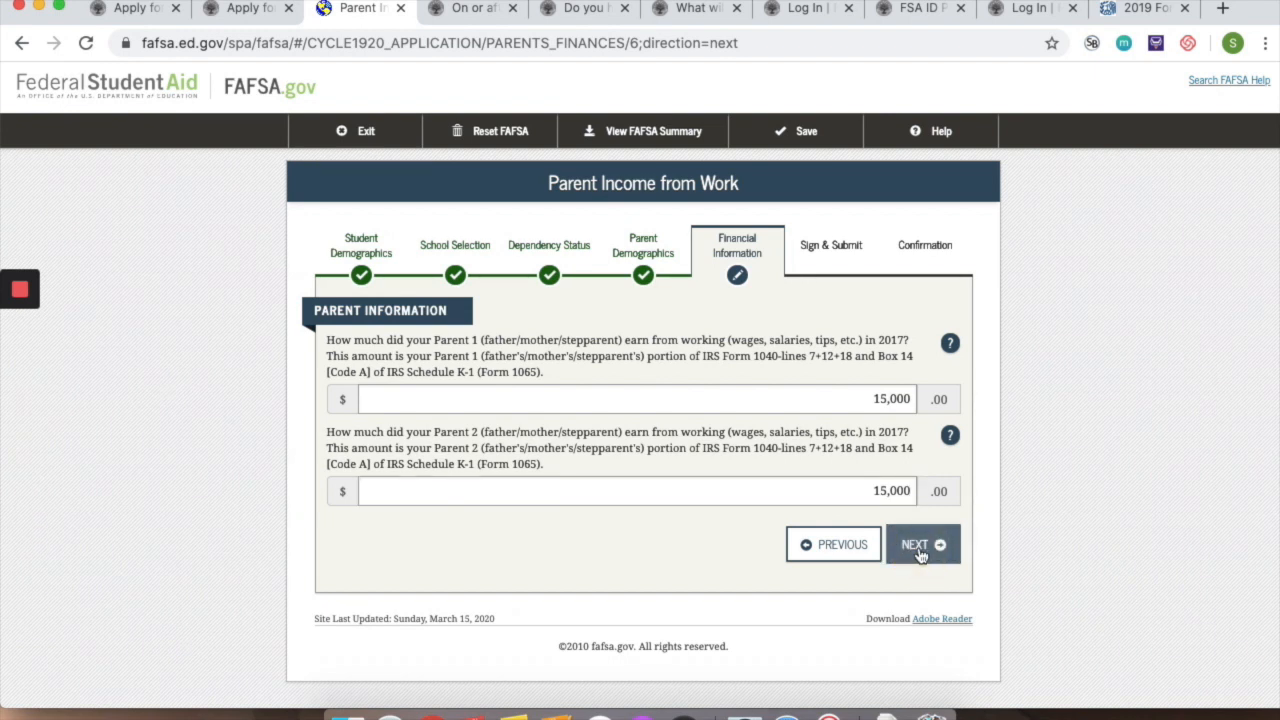
{"action": "left_click", "coordinate": [930, 552]}
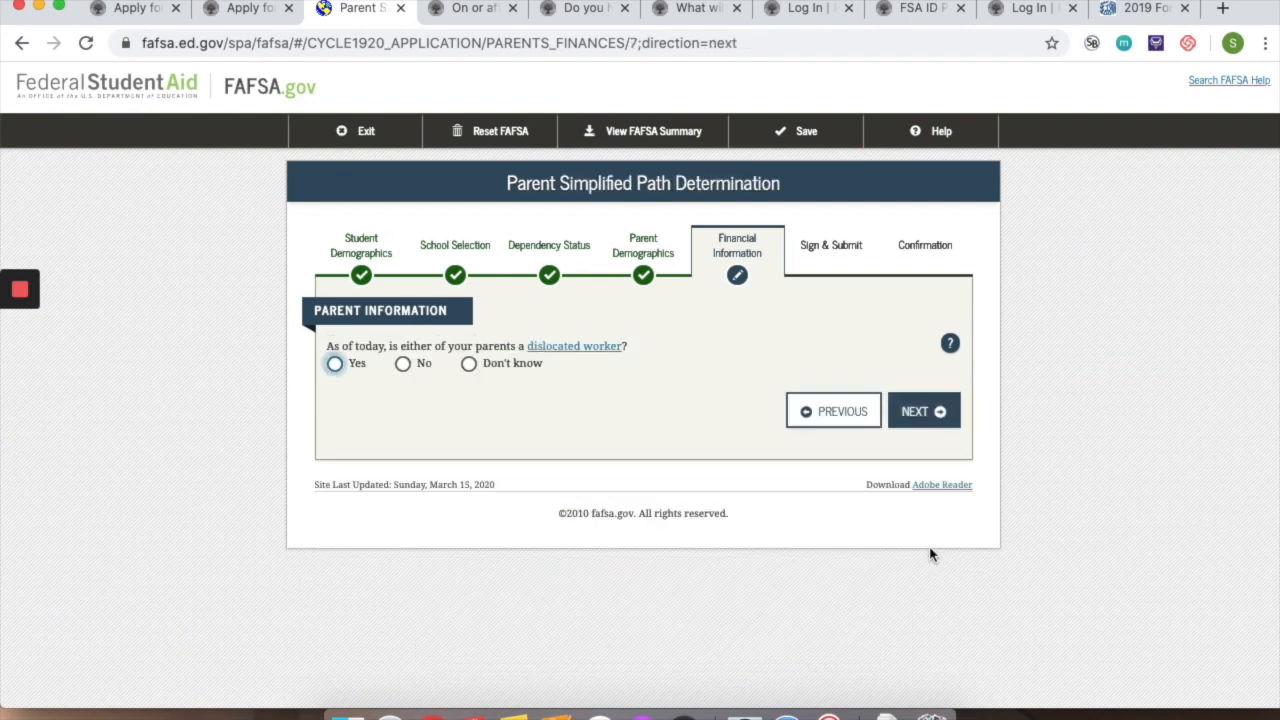
Step: Open the help page on dislocated workers and read the criteria and the guidance for each answer
{"action": "left_click", "coordinate": [575, 347]}
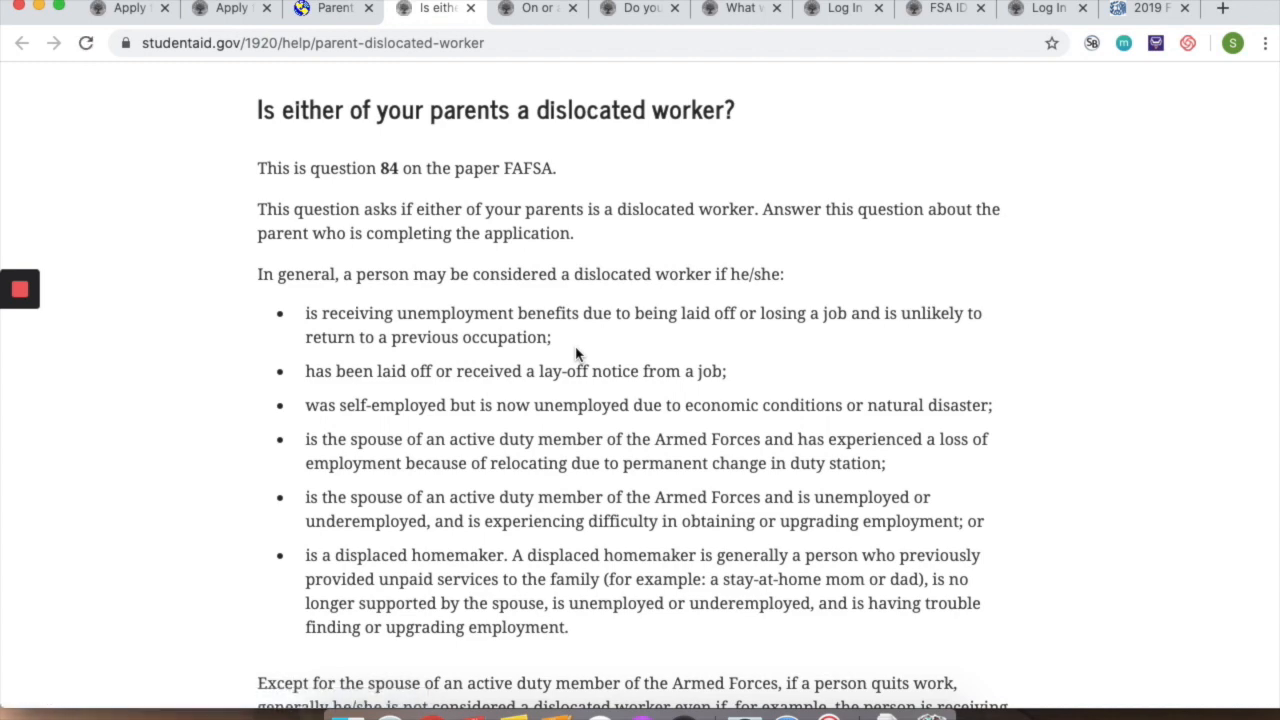
{"action": "scroll", "coordinate": [576, 353], "scroll_direction": "down", "scroll_amount": 4}
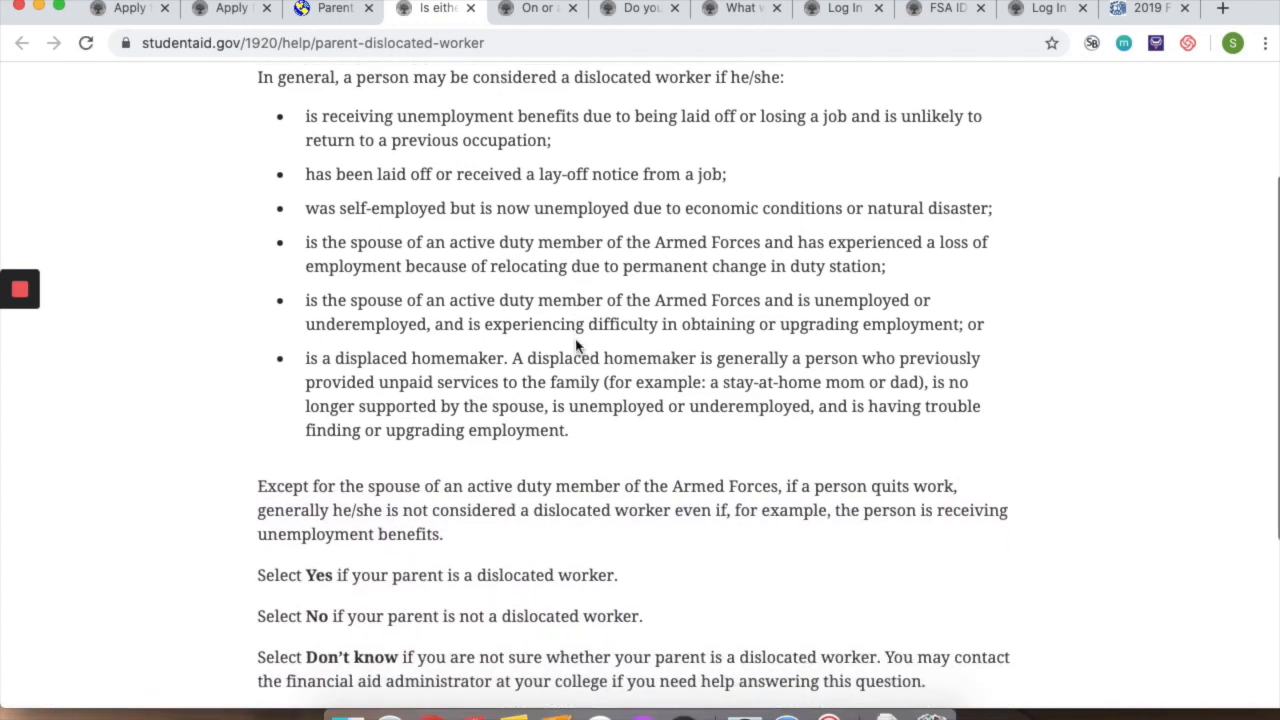
{"action": "scroll", "coordinate": [406, 223], "scroll_direction": "down", "scroll_amount": 1}
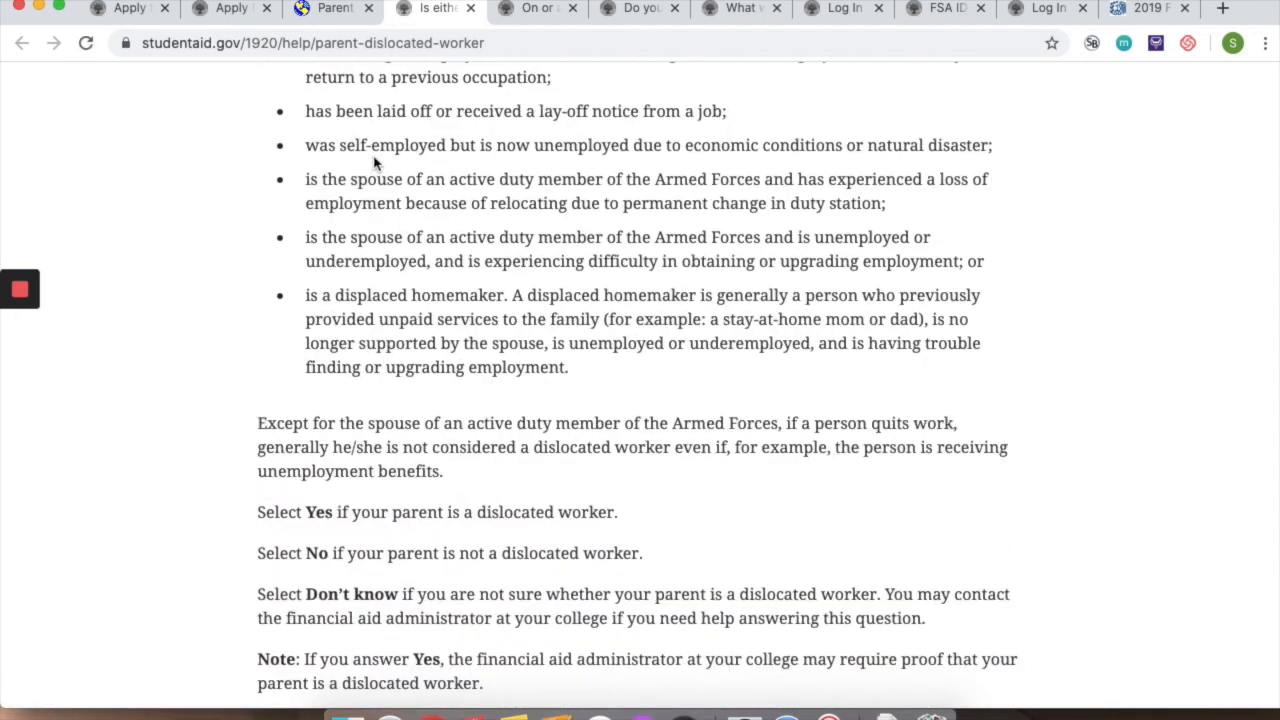
Step: Answer No to the parents' dislocated worker question, choose None of the above for federal benefits, and submit the page
{"action": "key", "text": "ctrl+shift+Tab"}
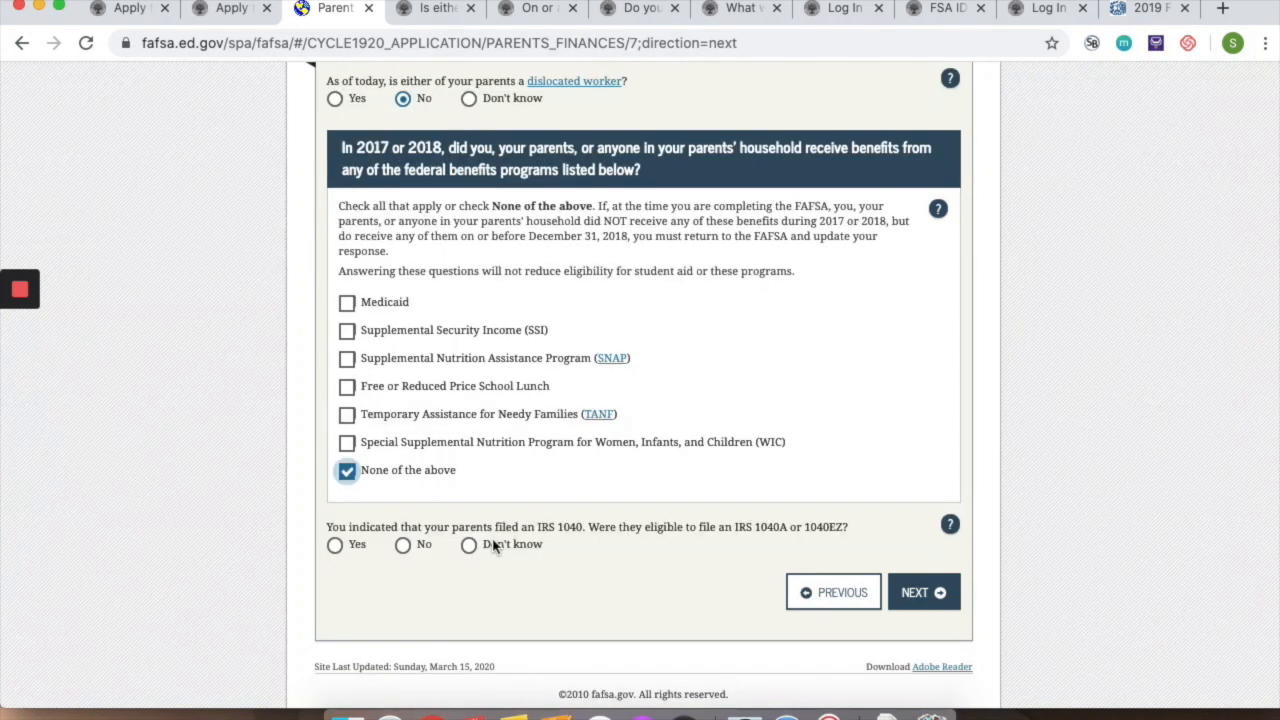
{"action": "left_click", "coordinate": [493, 545]}
{"action": "left_click", "coordinate": [922, 592]}
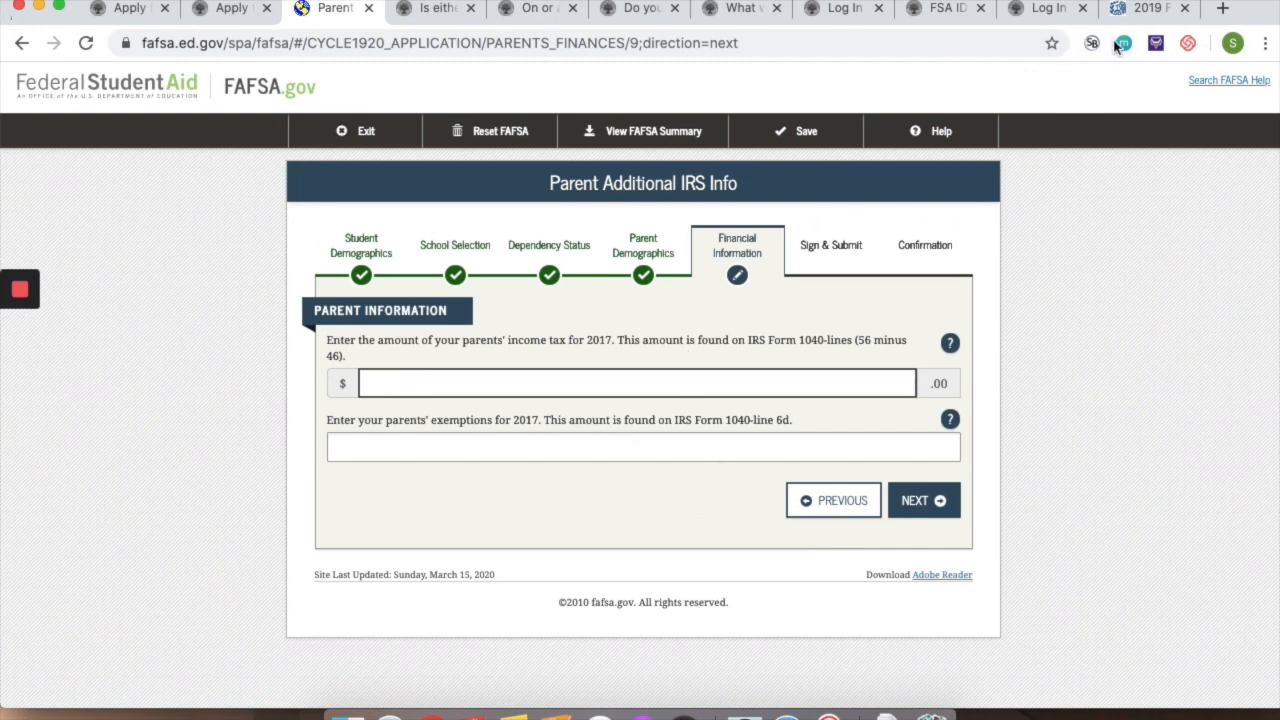
Step: Check the tax lines on page 2 of Form 1040, set the parents' 2017 income tax to 1,000, and complete the exemptions question
{"action": "left_click", "coordinate": [1134, 12]}
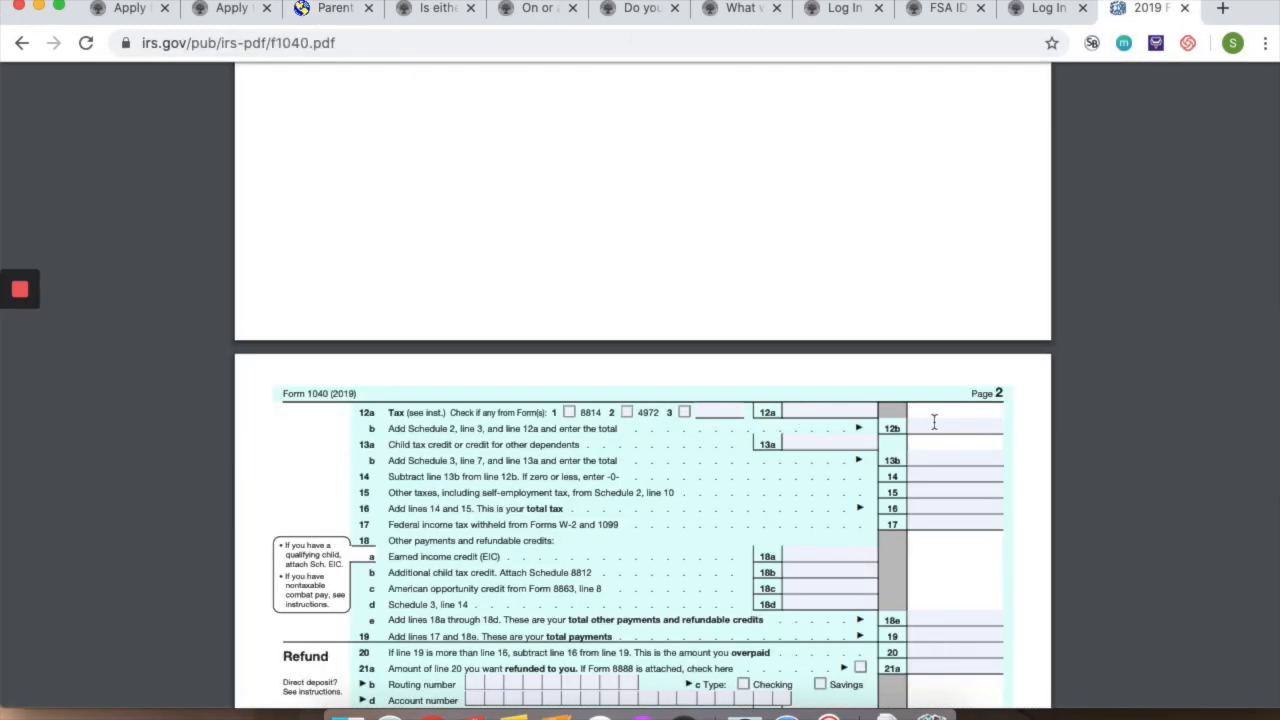
{"action": "double_click", "coordinate": [393, 413]}
{"action": "left_click_drag", "start_coordinate": [469, 516], "coordinate": [914, 509]}
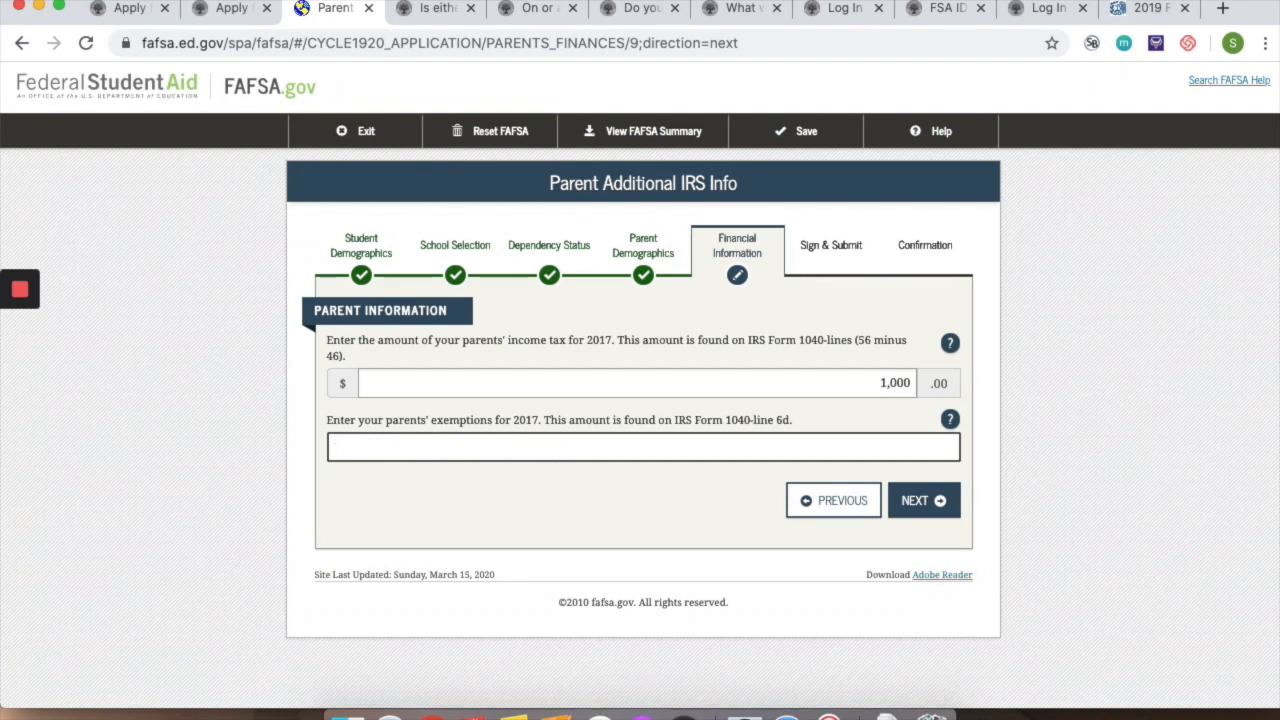
{"action": "left_click", "coordinate": [1140, 9]}
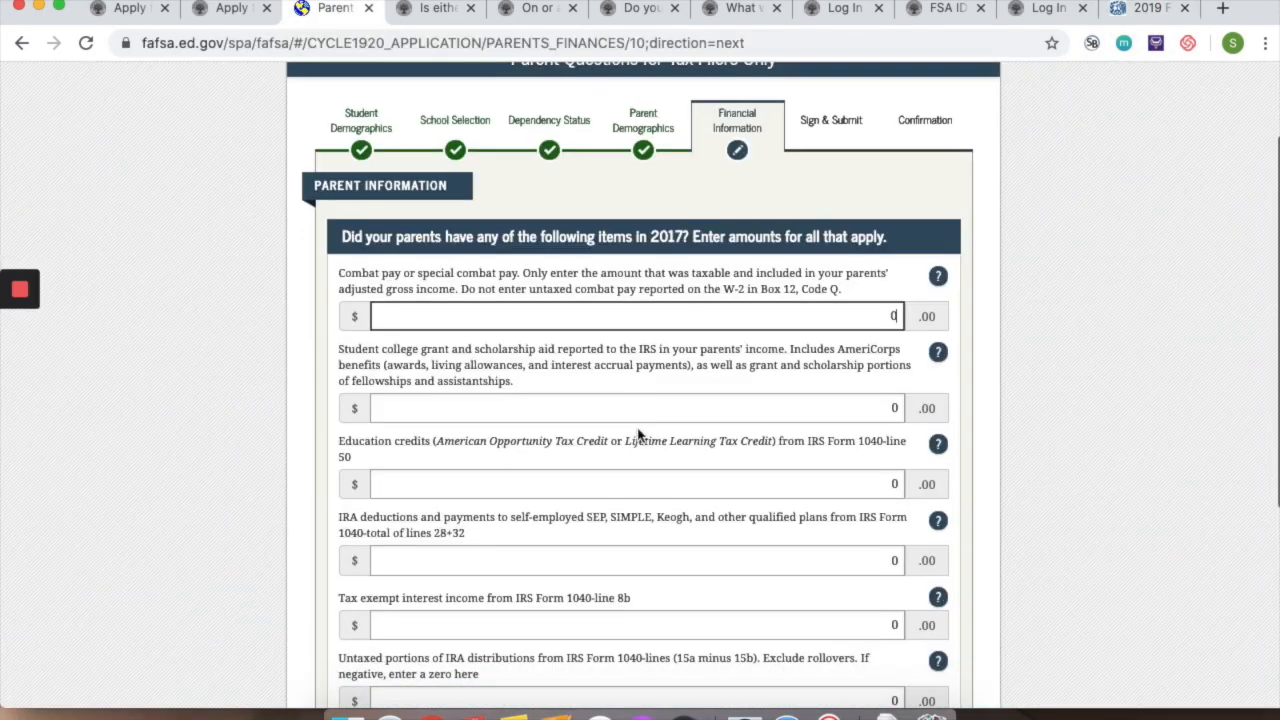
{"action": "scroll", "coordinate": [638, 435], "scroll_direction": "down", "scroll_amount": 3}
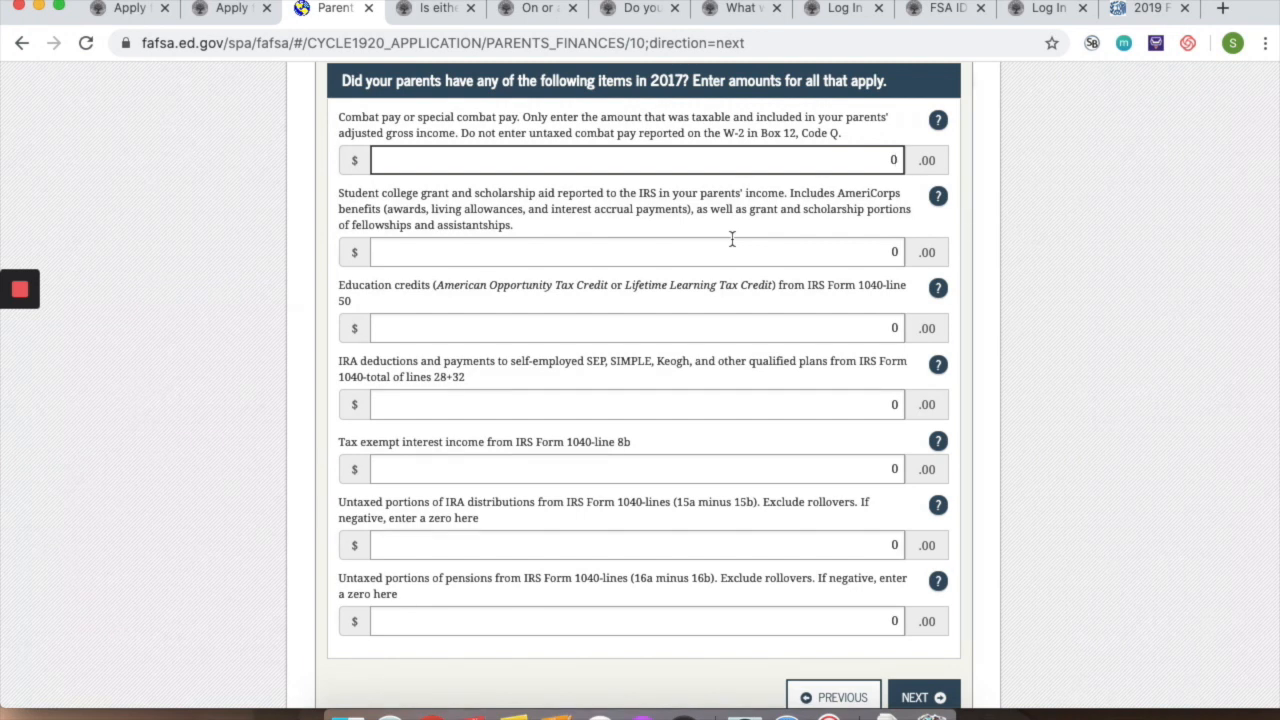
Step: Review the parents' 2017 additional financial items, from grant and scholarship aid and education credits to IRA deductions
{"action": "left_click", "coordinate": [836, 251]}
{"action": "left_click", "coordinate": [370, 284]}
{"action": "double_click", "coordinate": [370, 285]}
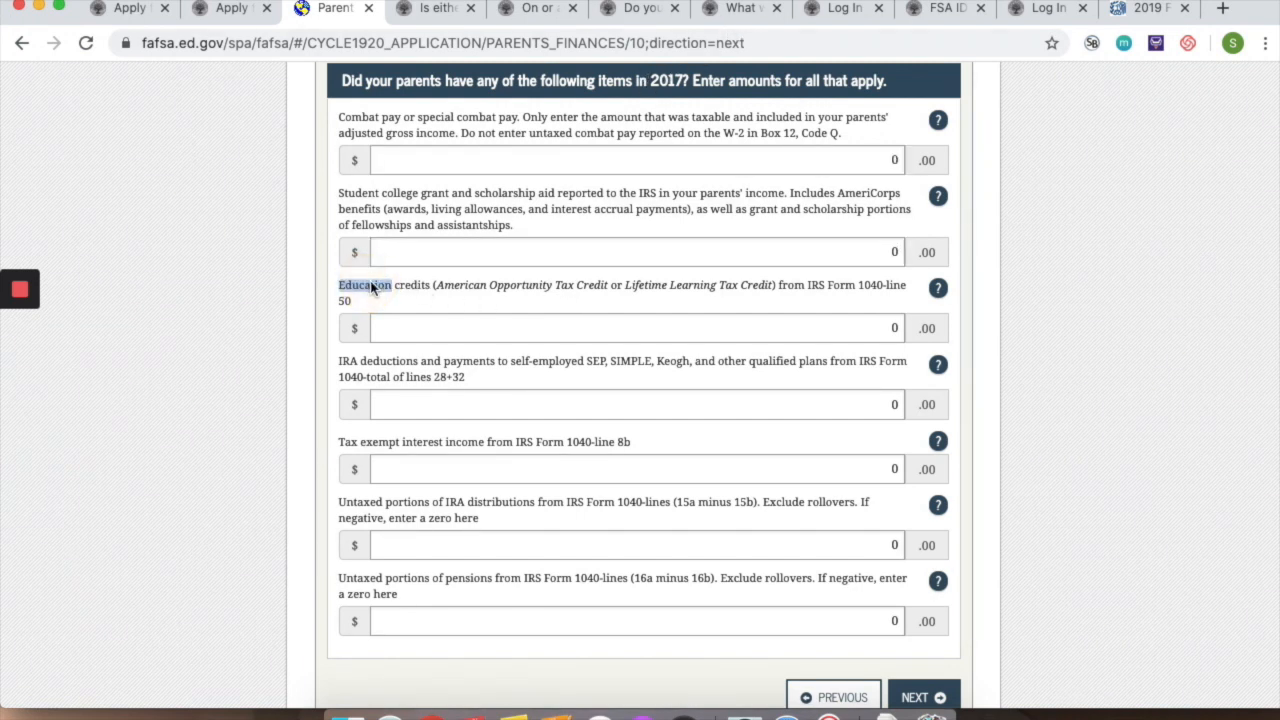
{"action": "left_click", "coordinate": [899, 327]}
{"action": "scroll", "coordinate": [608, 380], "scroll_direction": "down", "scroll_amount": 2}
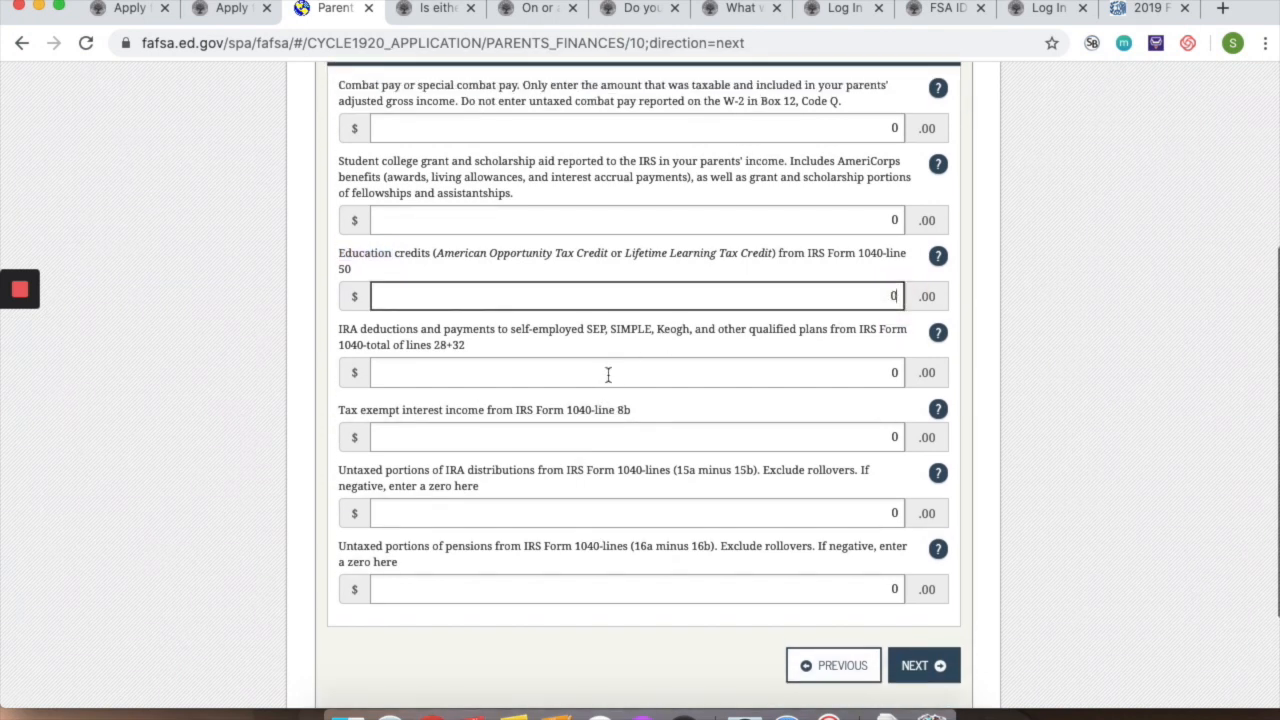
{"action": "scroll", "coordinate": [417, 357], "scroll_direction": "up", "scroll_amount": 2}
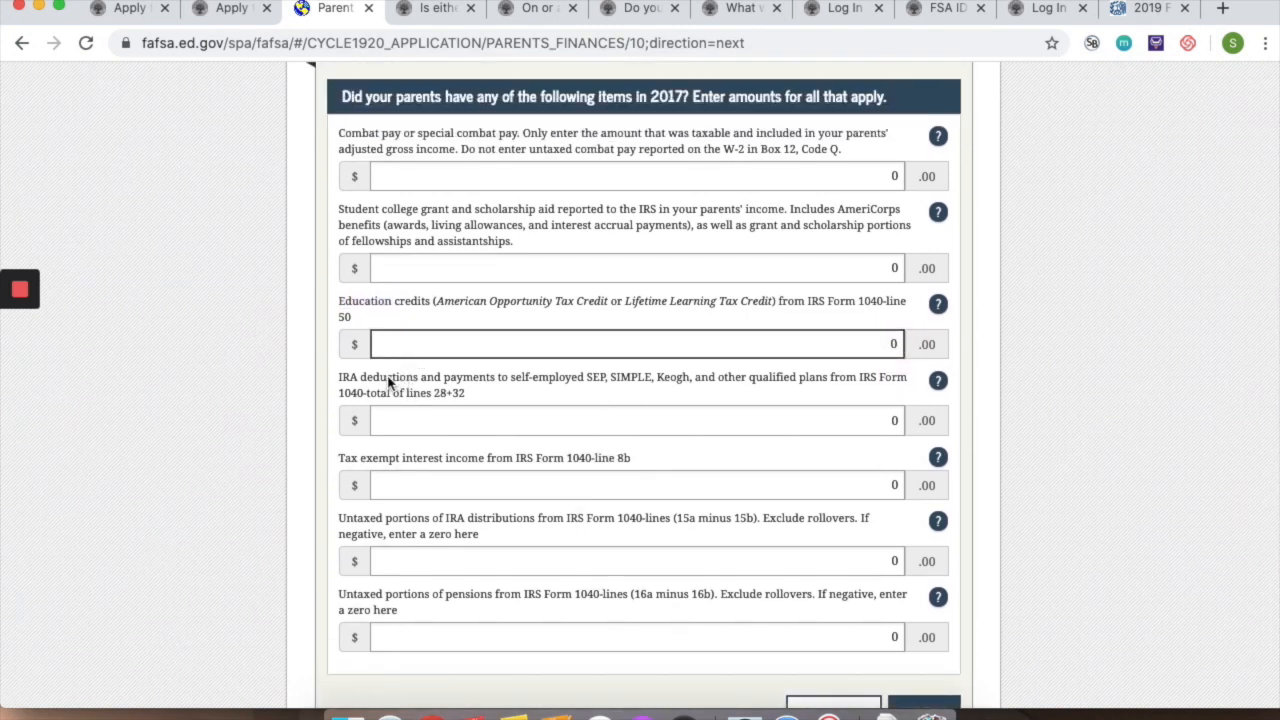
{"action": "scroll", "coordinate": [408, 388], "scroll_direction": "down", "scroll_amount": 1}
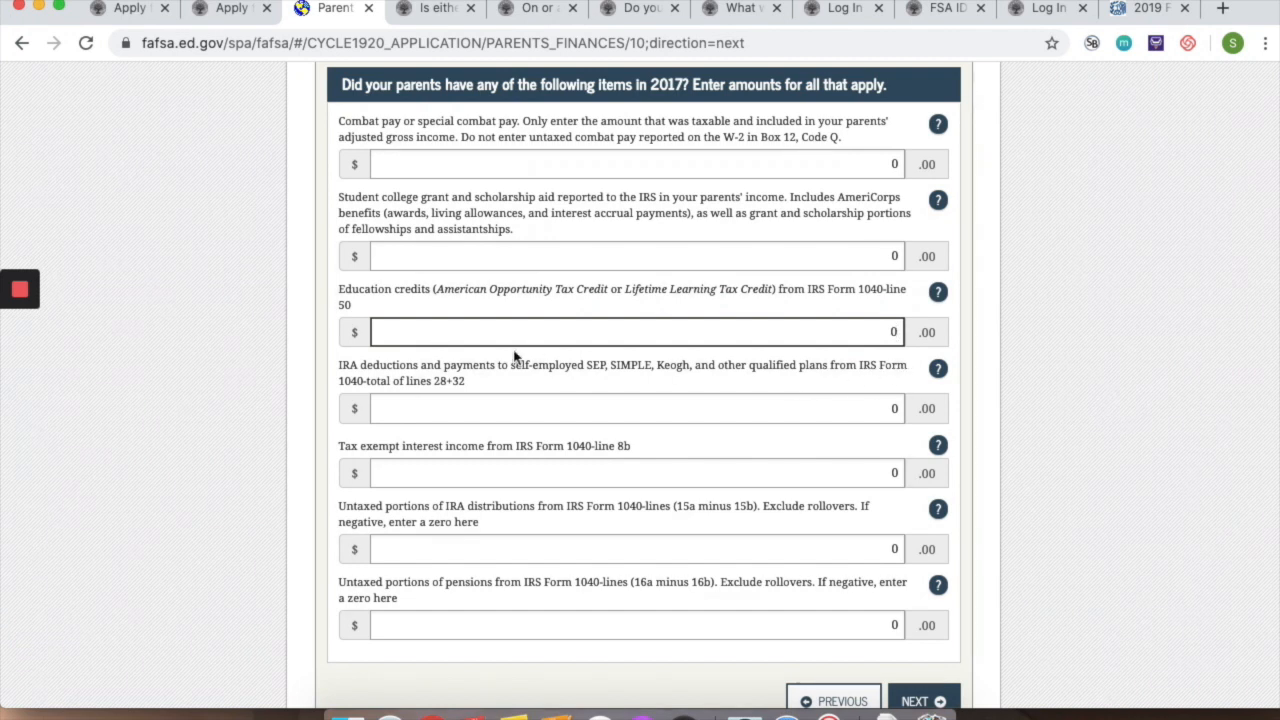
{"action": "scroll", "coordinate": [444, 446], "scroll_direction": "down", "scroll_amount": 1}
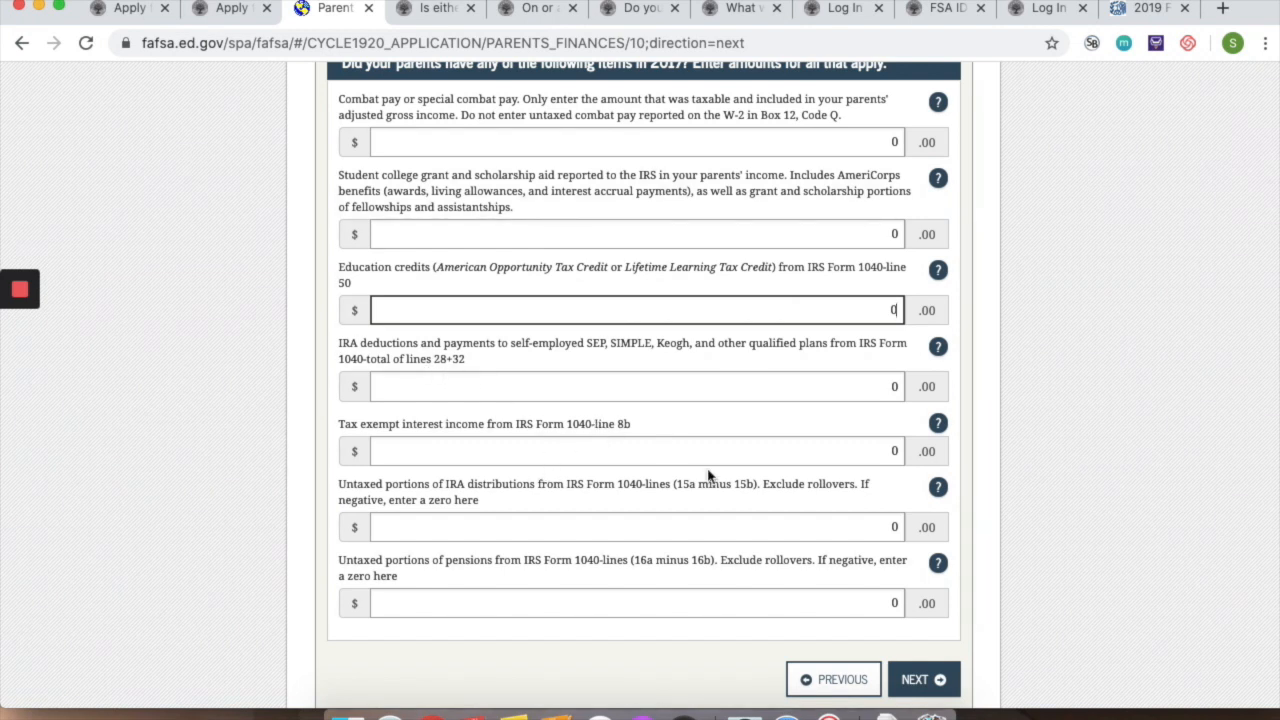
Step: Keep 0 for tax exempt interest, untaxed IRA distributions and untaxed pensions, and submit the parents' additional financial items
{"action": "left_click", "coordinate": [731, 451]}
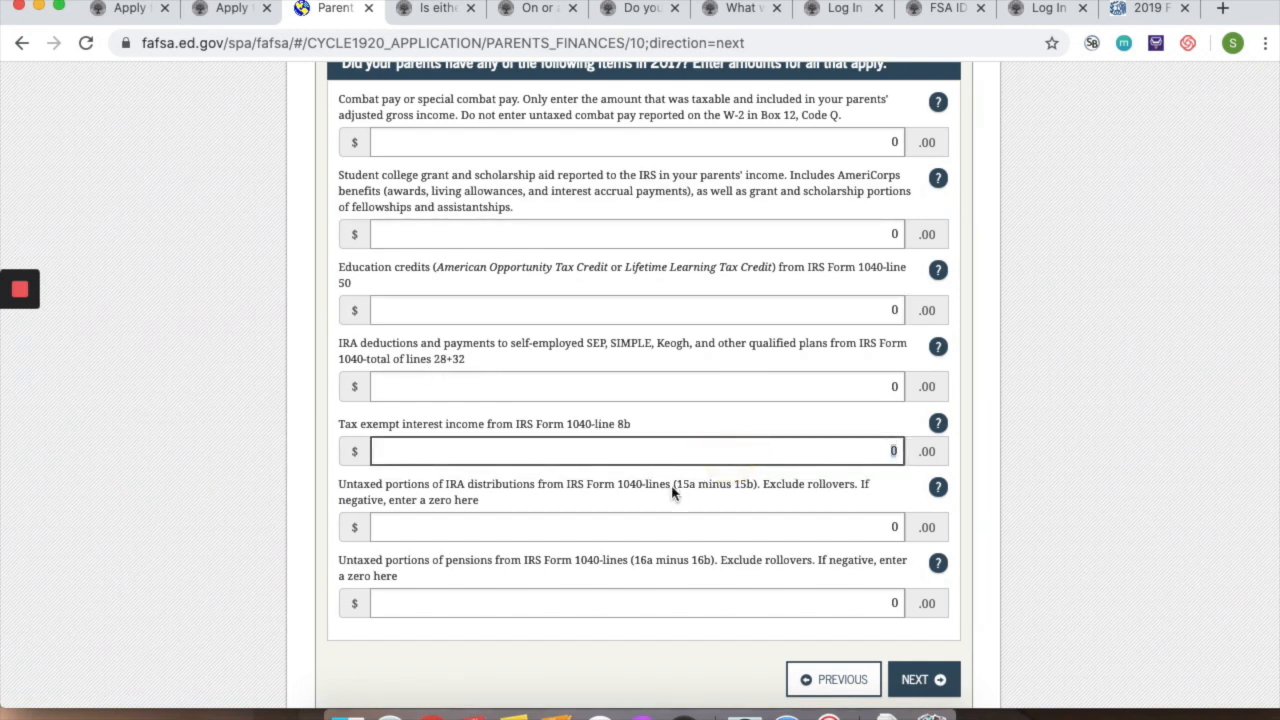
{"action": "left_click", "coordinate": [574, 522]}
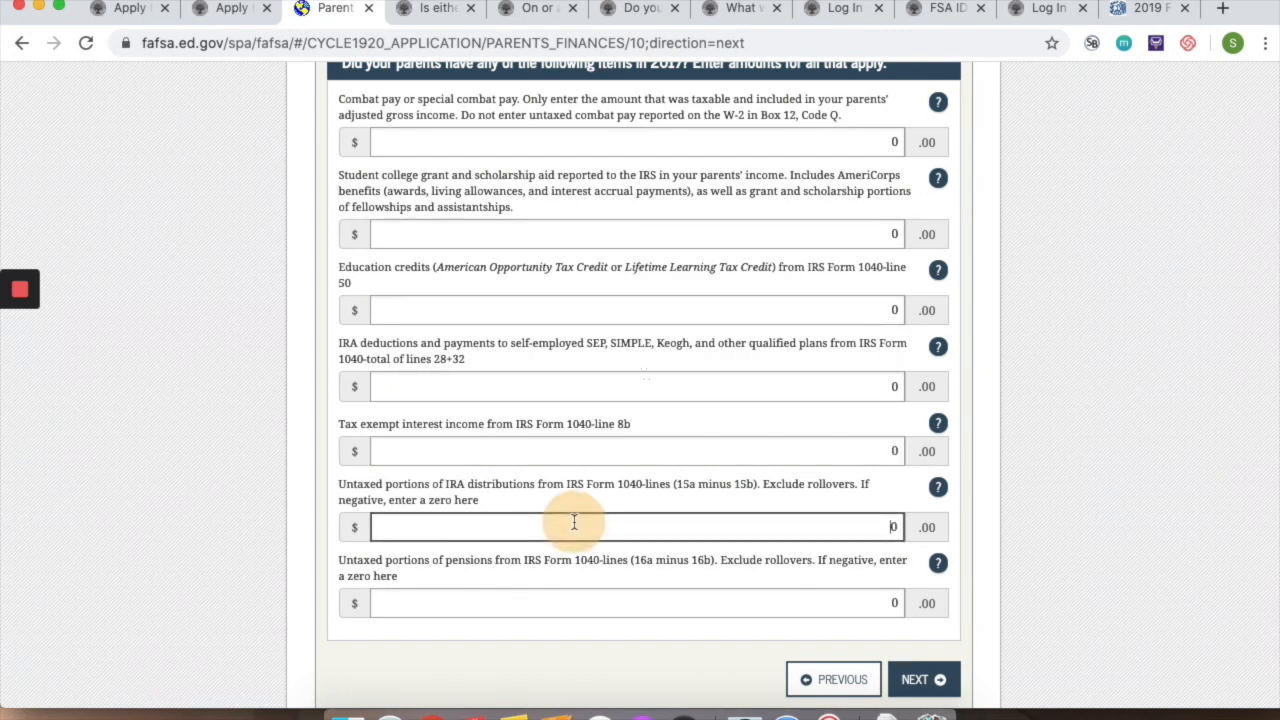
{"action": "left_click", "coordinate": [538, 604]}
{"action": "scroll", "coordinate": [671, 688], "scroll_direction": "down", "scroll_amount": 2}
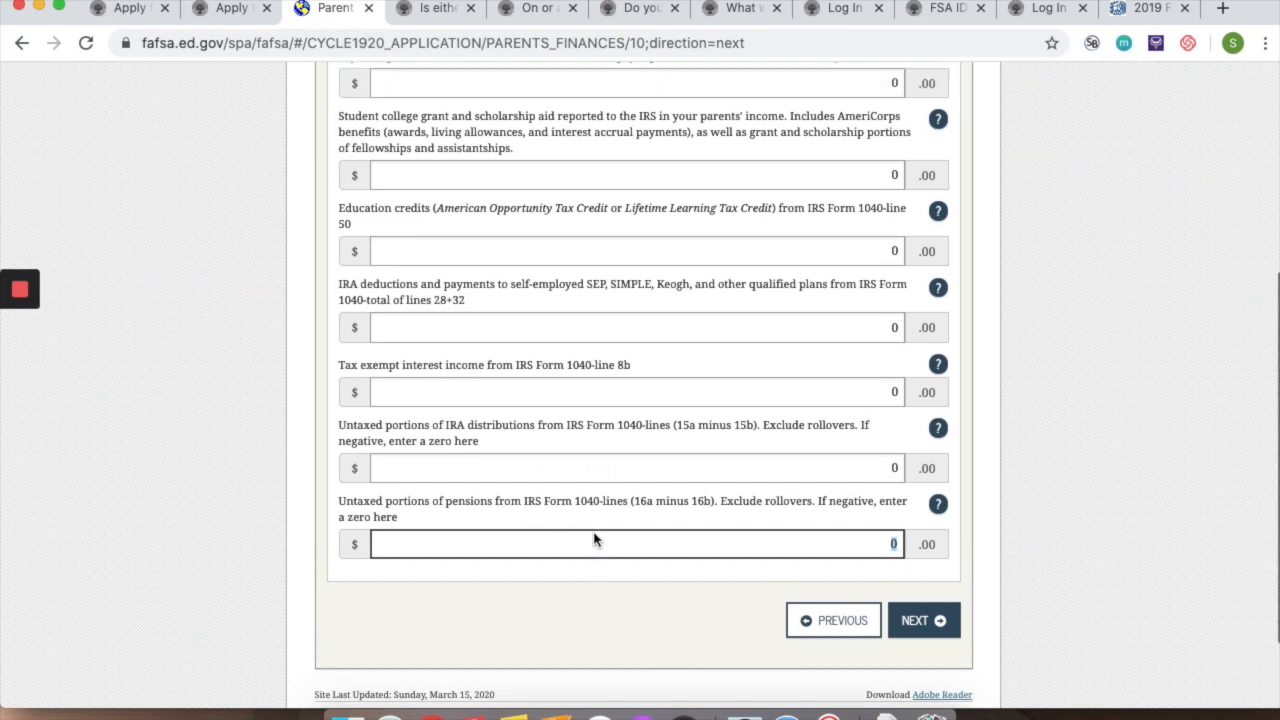
{"action": "scroll", "coordinate": [584, 443], "scroll_direction": "up", "scroll_amount": 2}
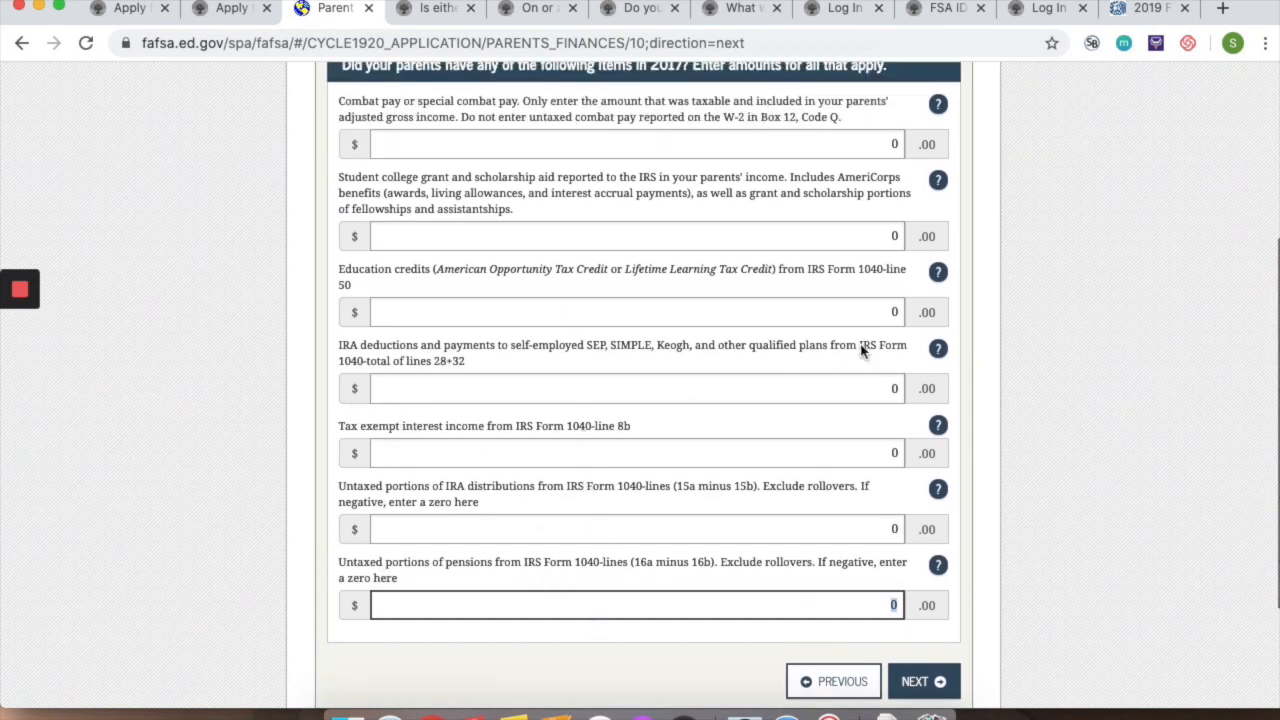
{"action": "scroll", "coordinate": [881, 429], "scroll_direction": "up", "scroll_amount": 1}
{"action": "left_click", "coordinate": [921, 698]}
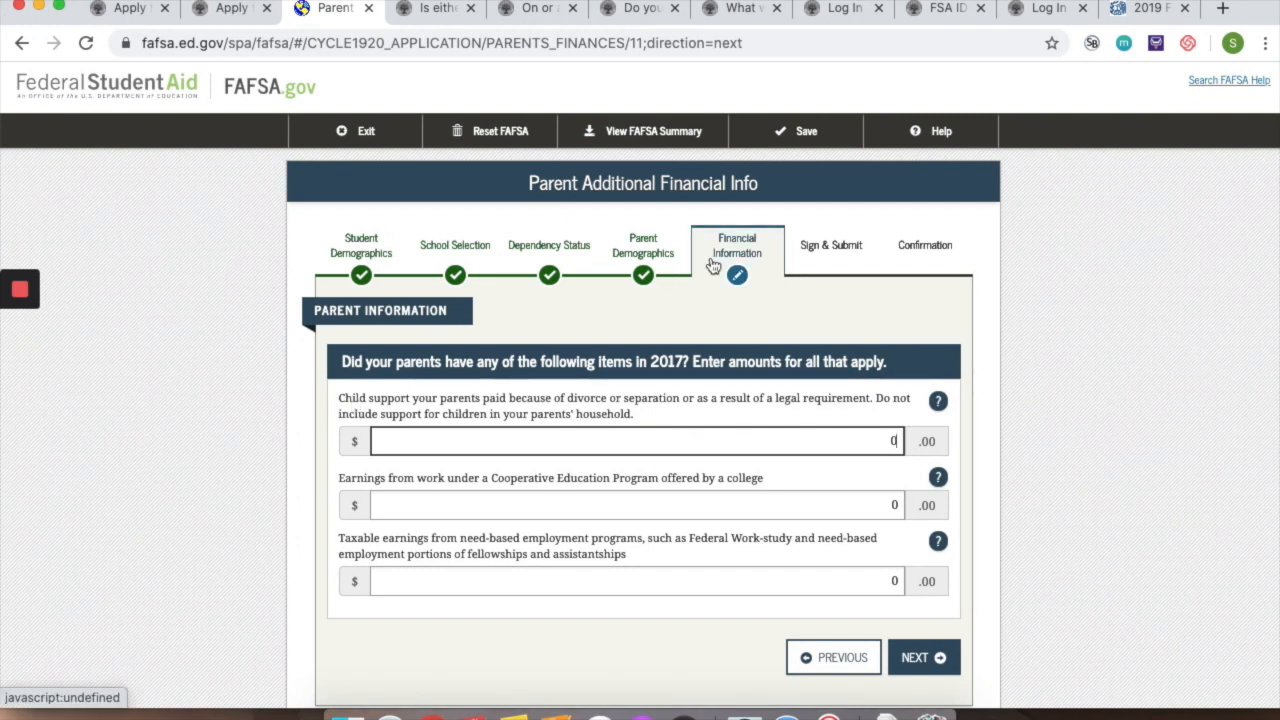
Step: Keep 0 for the parents' child support paid, cooperative education earnings and need-based employment earnings, and submit the page
{"action": "double_click", "coordinate": [892, 445]}
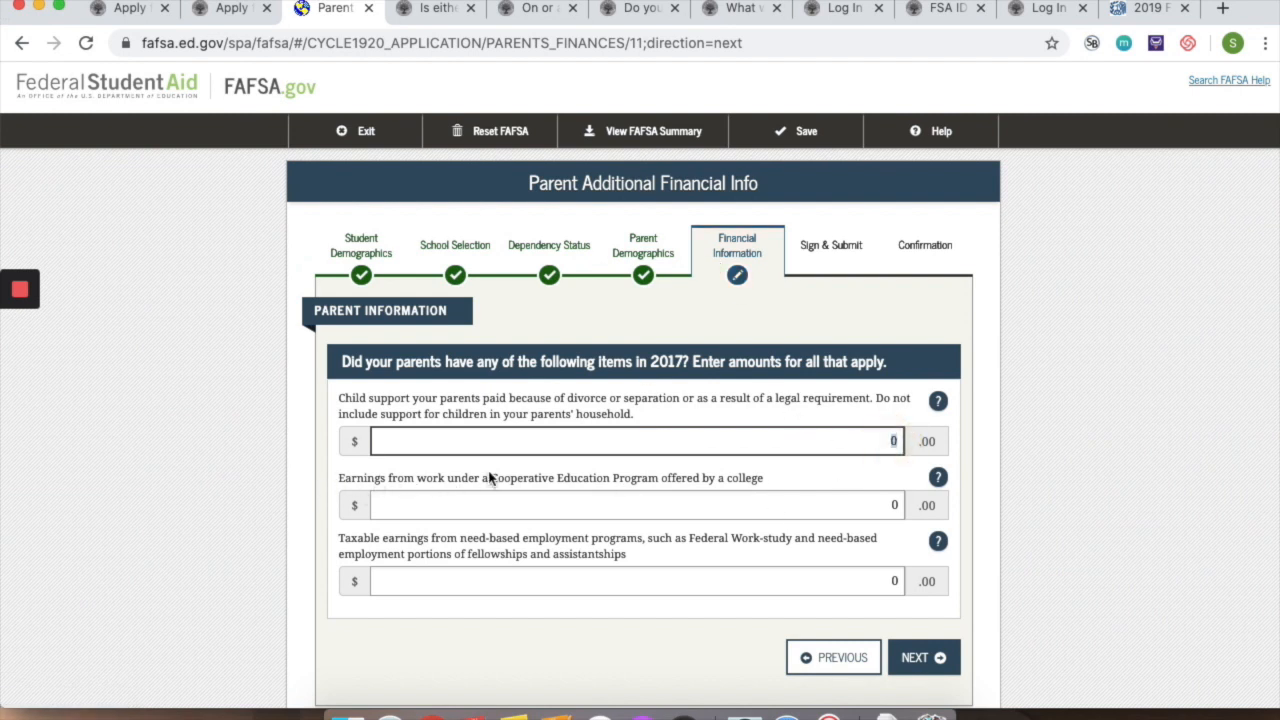
{"action": "left_click", "coordinate": [460, 492]}
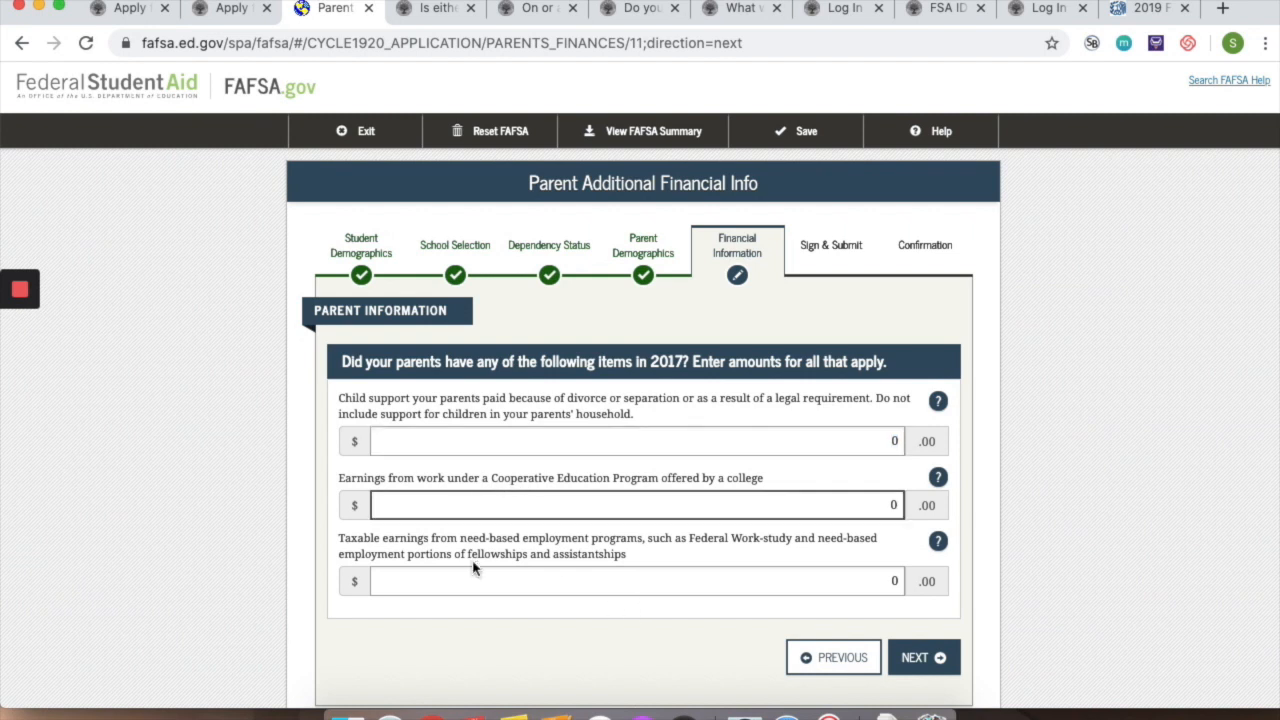
{"action": "scroll", "coordinate": [345, 541], "scroll_direction": "down", "scroll_amount": 1}
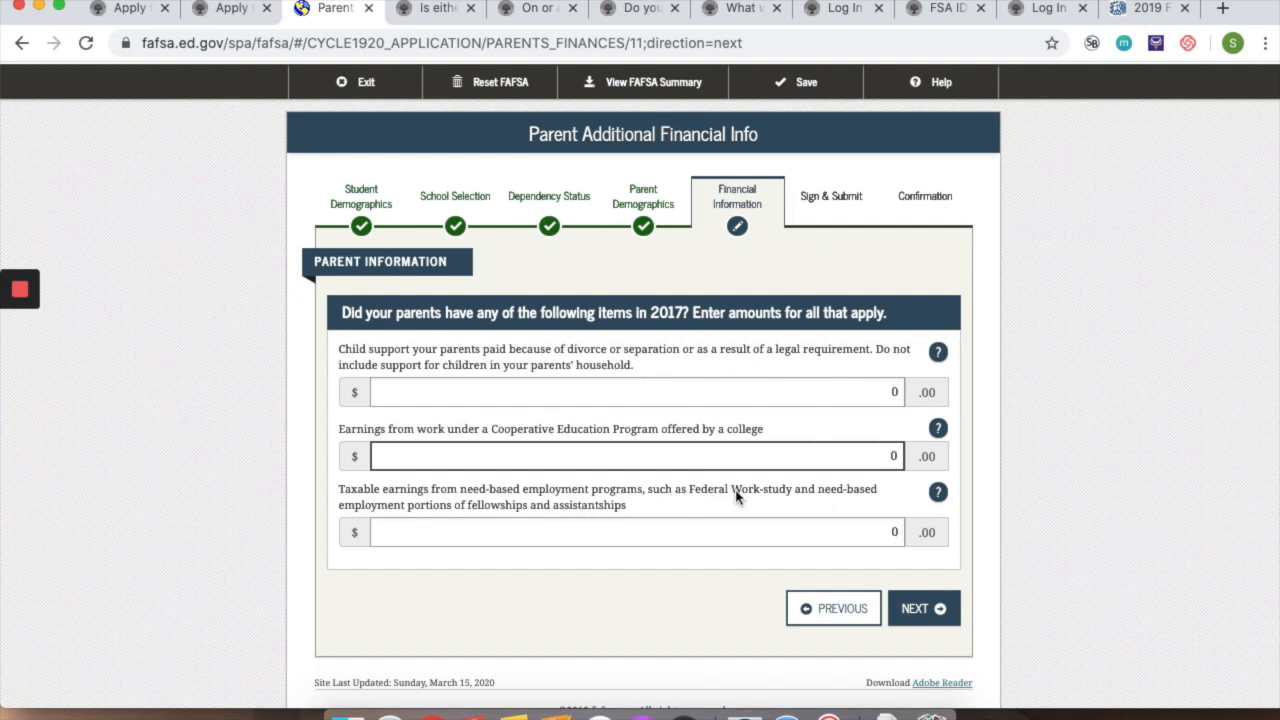
{"action": "triple_click", "coordinate": [508, 500]}
{"action": "left_click", "coordinate": [922, 610]}
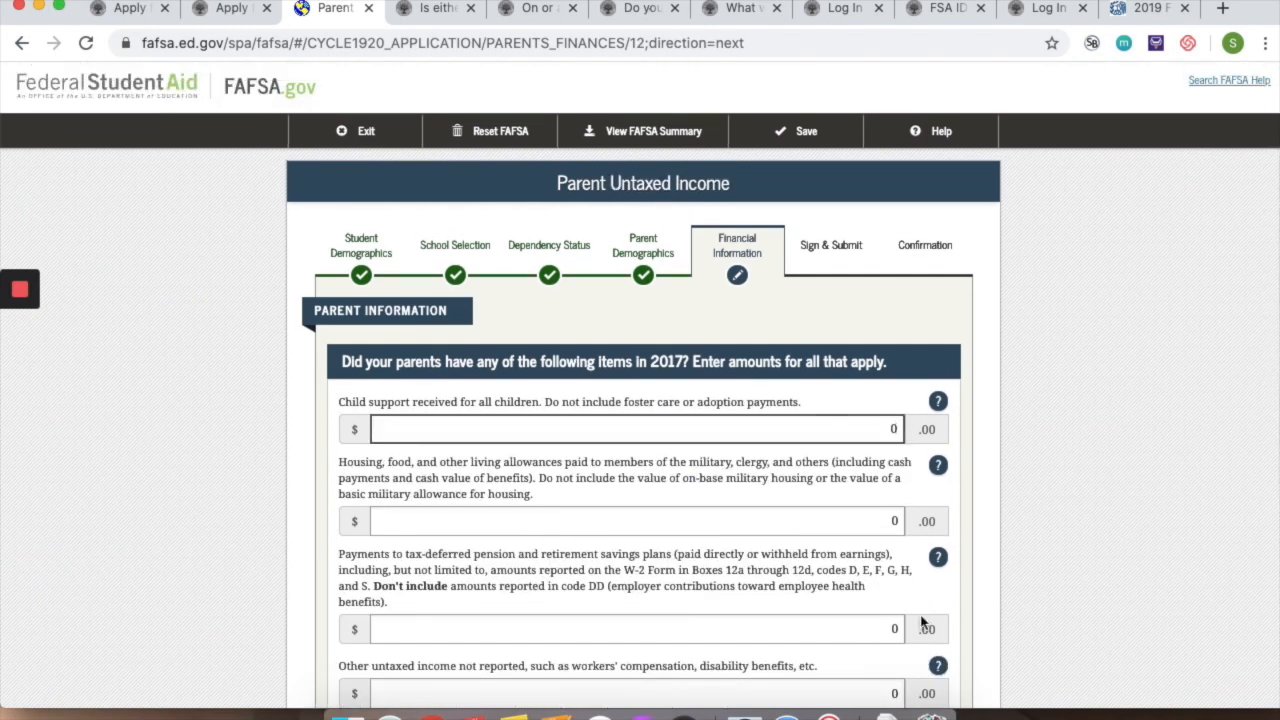
Step: Review the parents' 2017 untaxed income items, keep 0 for all of them, and submit the page
{"action": "scroll", "coordinate": [809, 510], "scroll_direction": "down", "scroll_amount": 1}
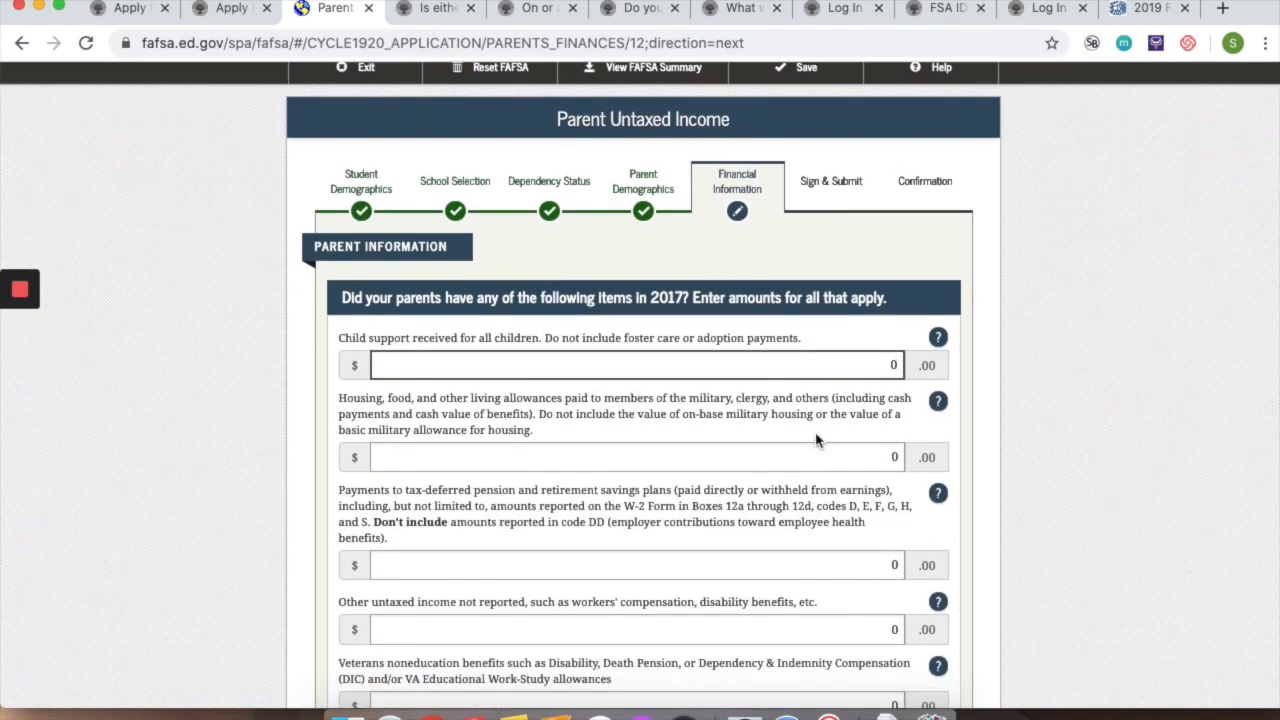
{"action": "scroll", "coordinate": [820, 437], "scroll_direction": "down", "scroll_amount": 2}
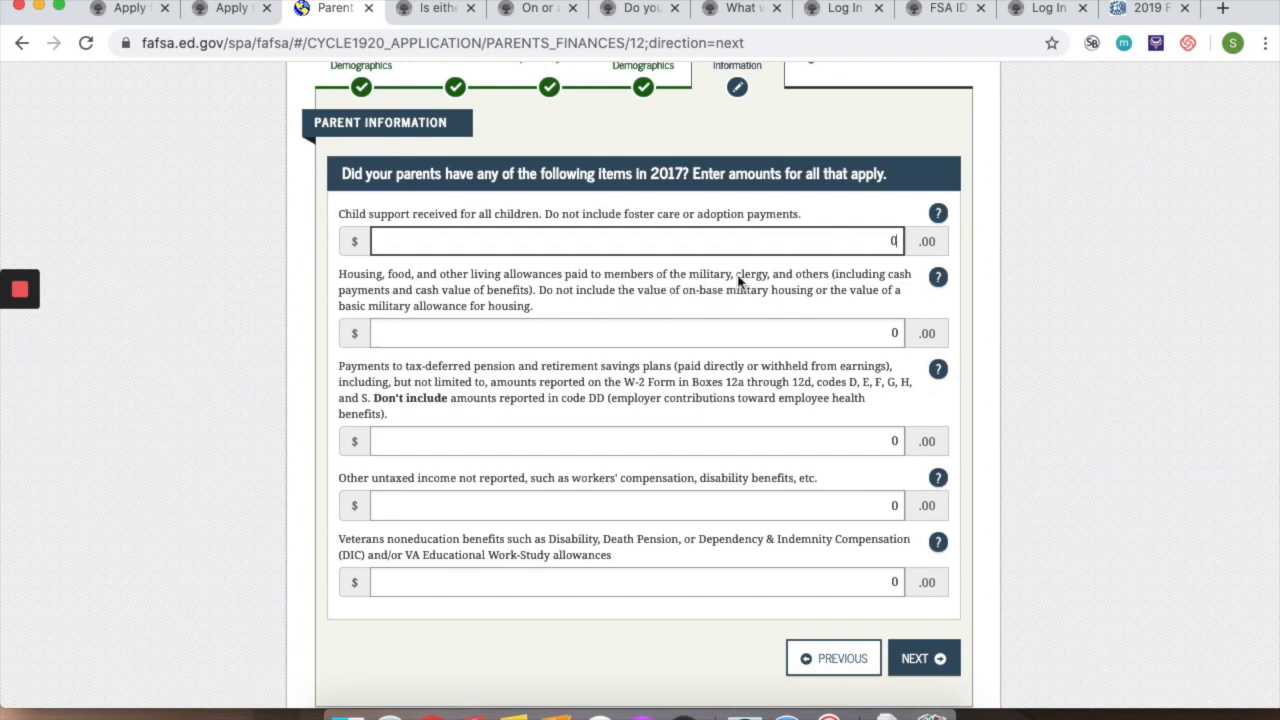
{"action": "key", "text": "Tab"}
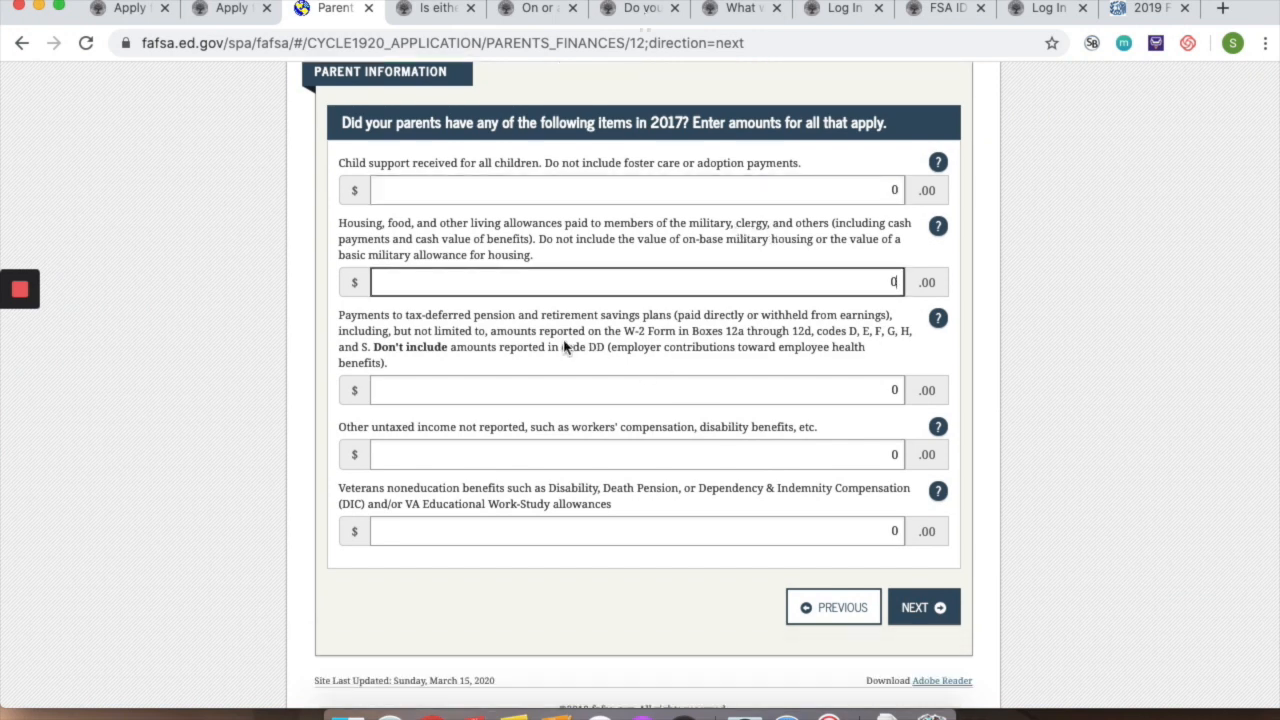
{"action": "left_click", "coordinate": [647, 340]}
{"action": "left_click_drag", "start_coordinate": [647, 340], "coordinate": [695, 369]}
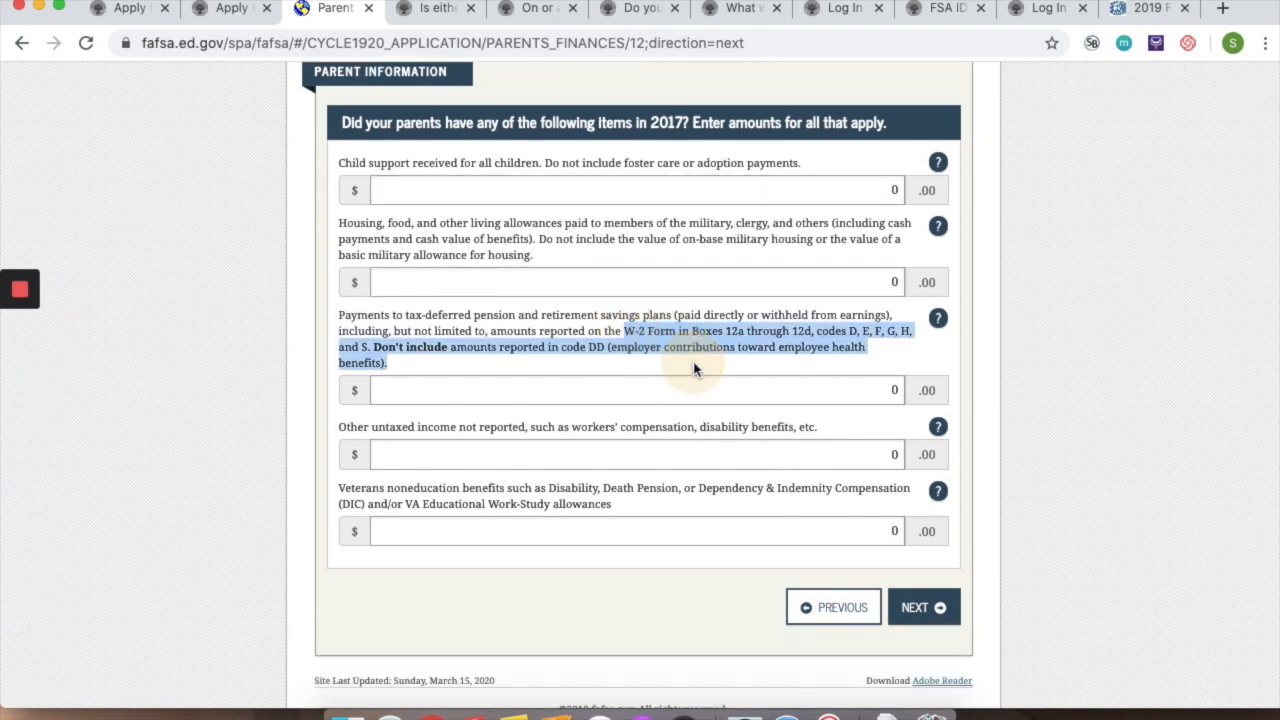
{"action": "key", "text": "Tab"}
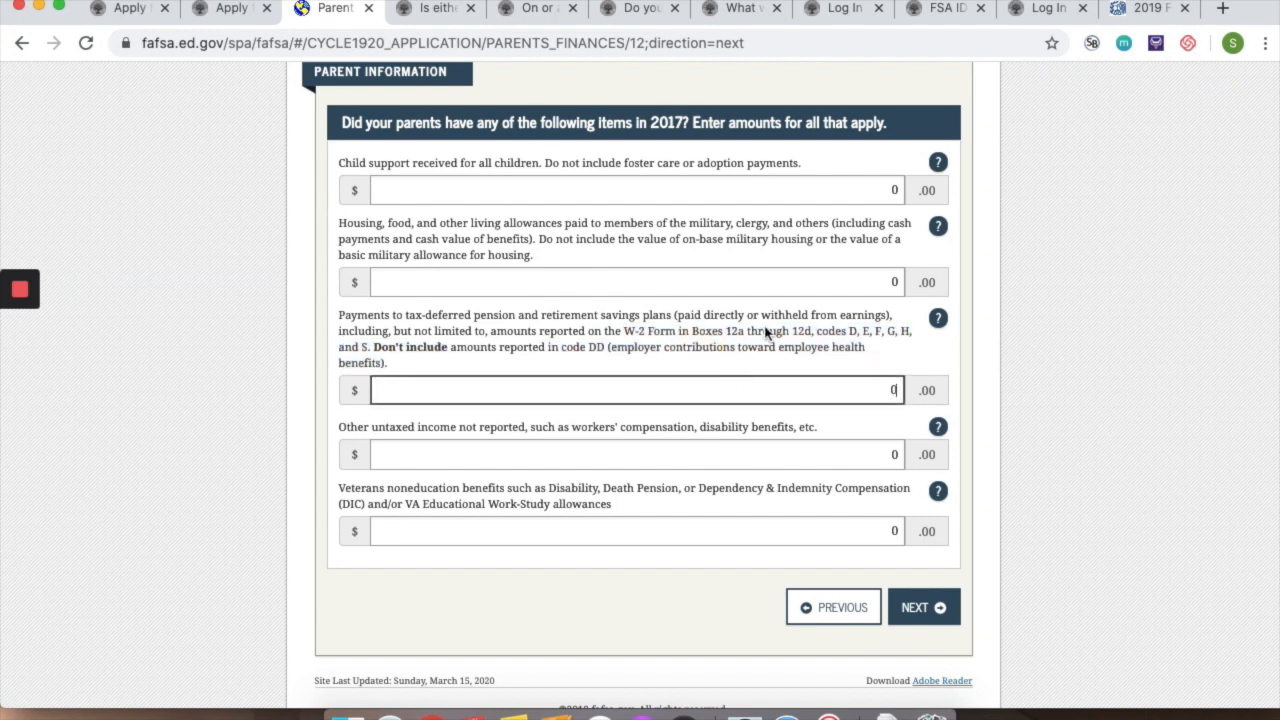
{"action": "left_click", "coordinate": [771, 446]}
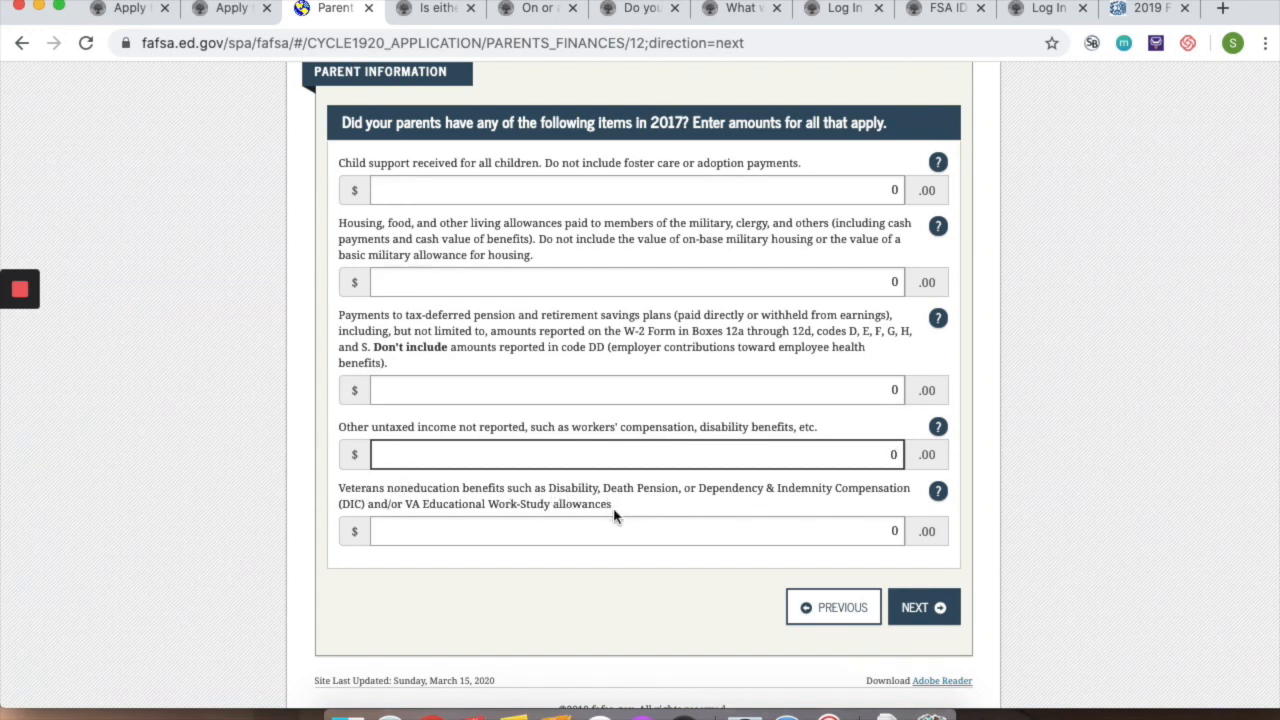
{"action": "left_click", "coordinate": [935, 607]}
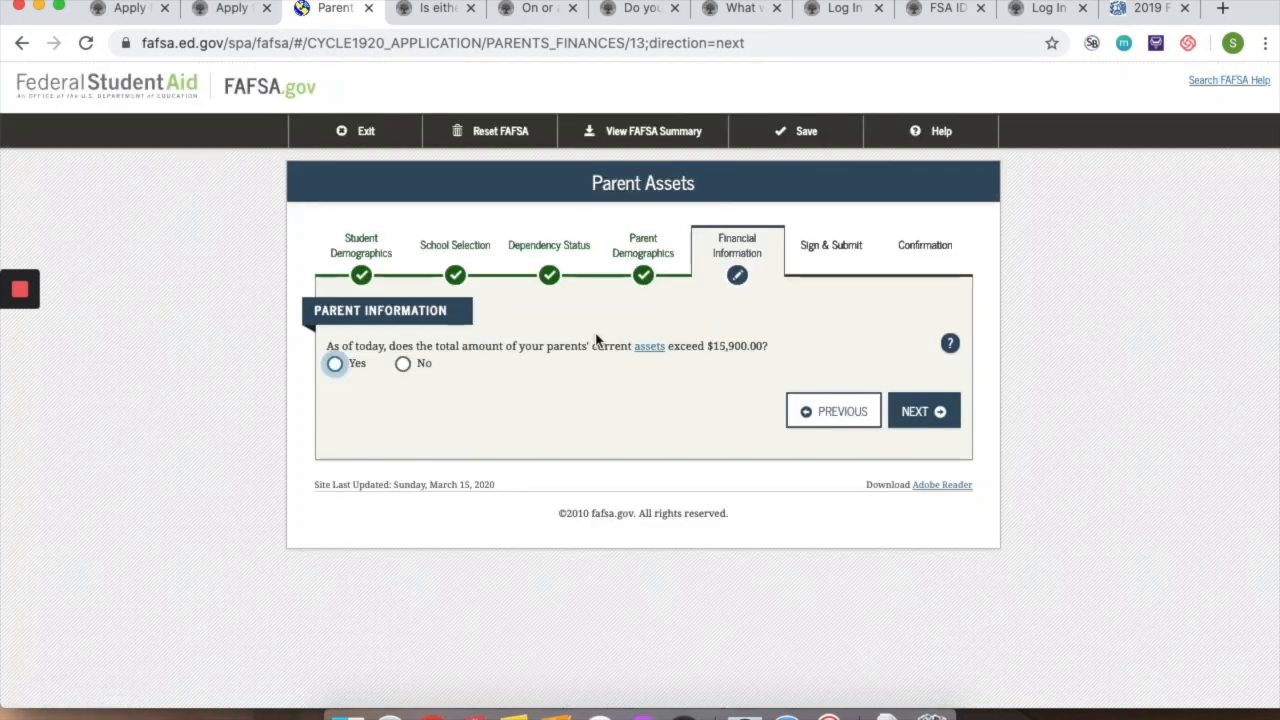
Step: Read the help article on which holdings count toward the parents' asset net worth, and return to the FAFSA form
{"action": "left_click", "coordinate": [645, 348]}
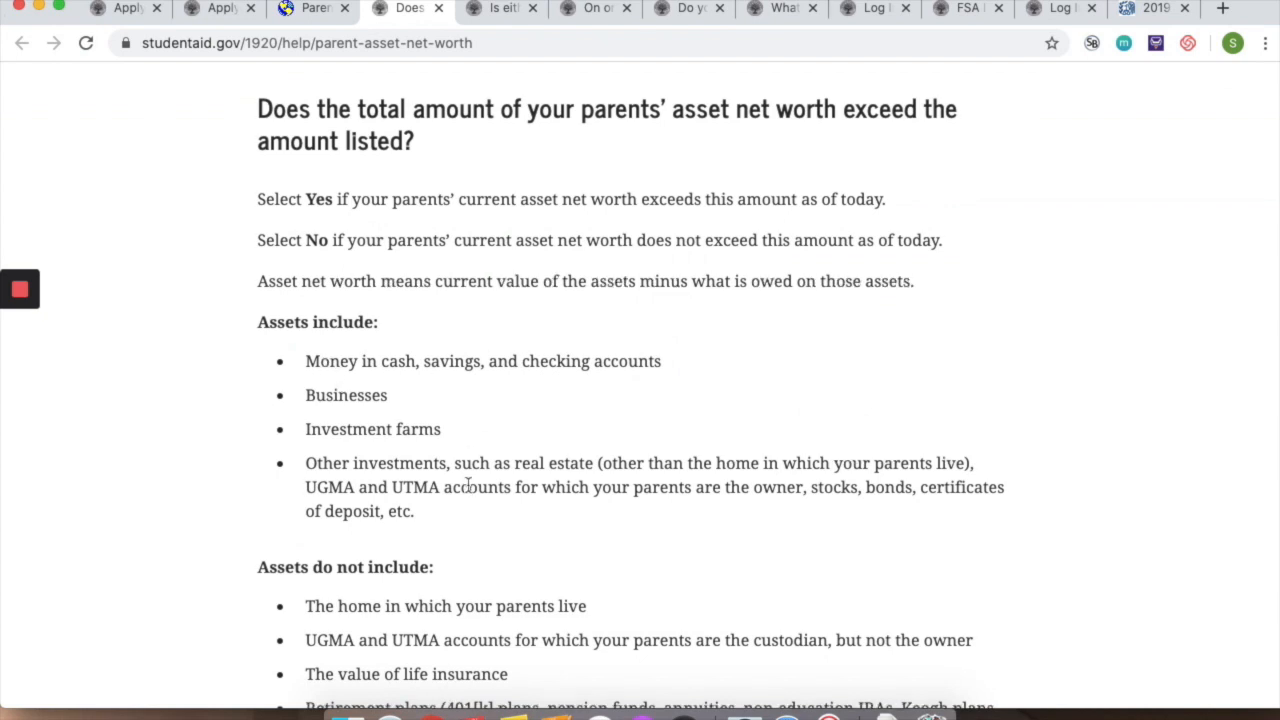
{"action": "scroll", "coordinate": [456, 477], "scroll_direction": "down", "scroll_amount": 2}
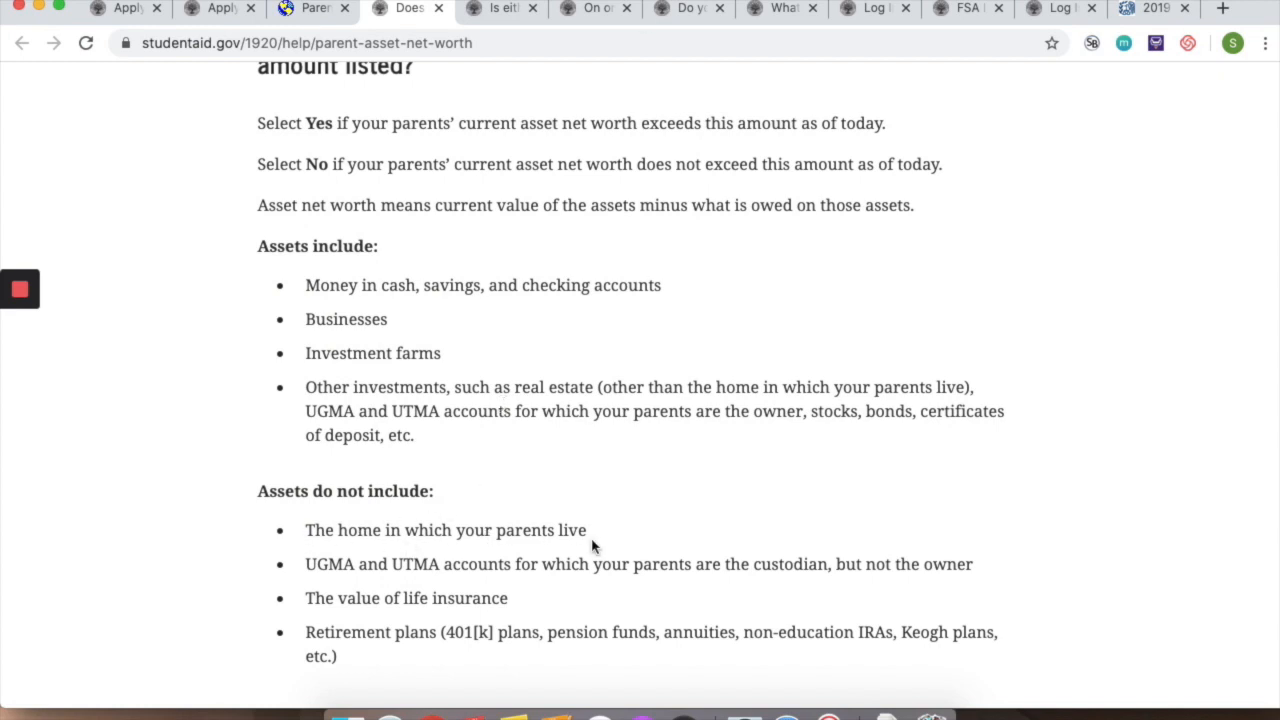
{"action": "scroll", "coordinate": [500, 677], "scroll_direction": "down", "scroll_amount": 2}
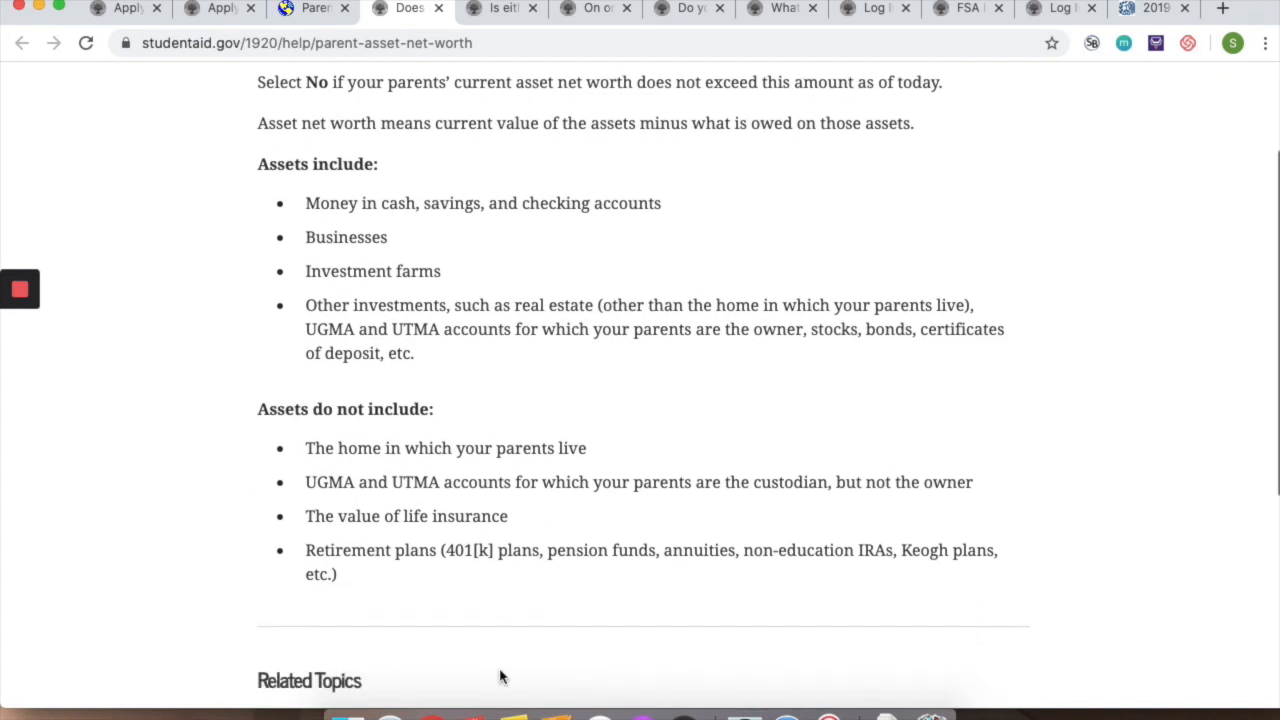
{"action": "scroll", "coordinate": [500, 677], "scroll_direction": "up", "scroll_amount": 1}
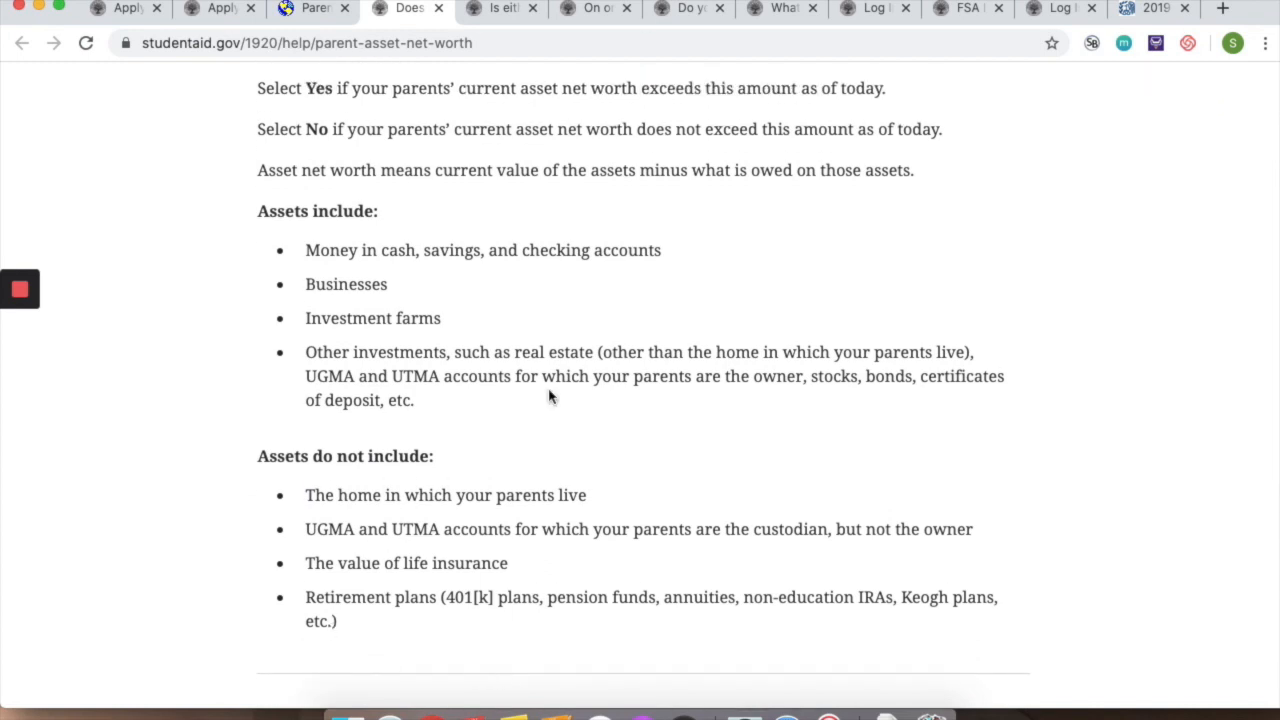
{"action": "scroll", "coordinate": [426, 369], "scroll_direction": "up", "scroll_amount": 1}
{"action": "key", "text": "ctrl+shift+Tab"}
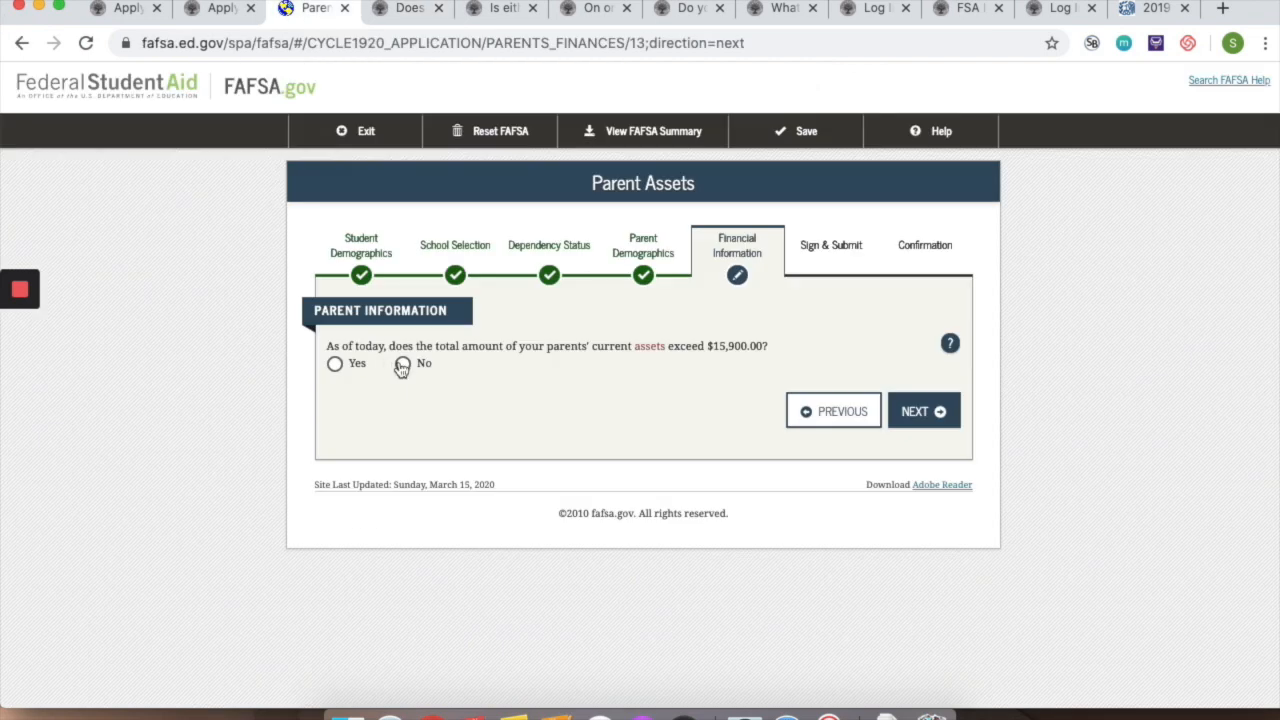
Step: Answer No to whether the parents' current assets exceed $15,900.00, and submit the page
{"action": "triple_click", "coordinate": [442, 345]}
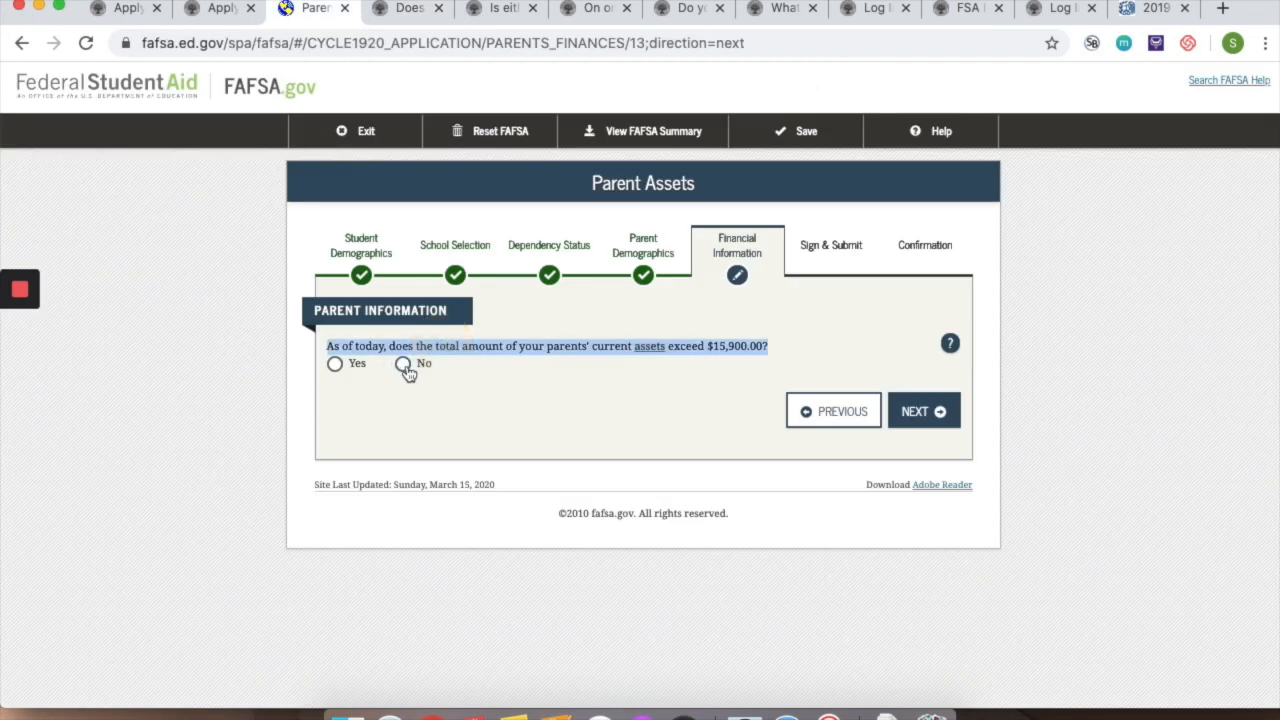
{"action": "left_click", "coordinate": [403, 363]}
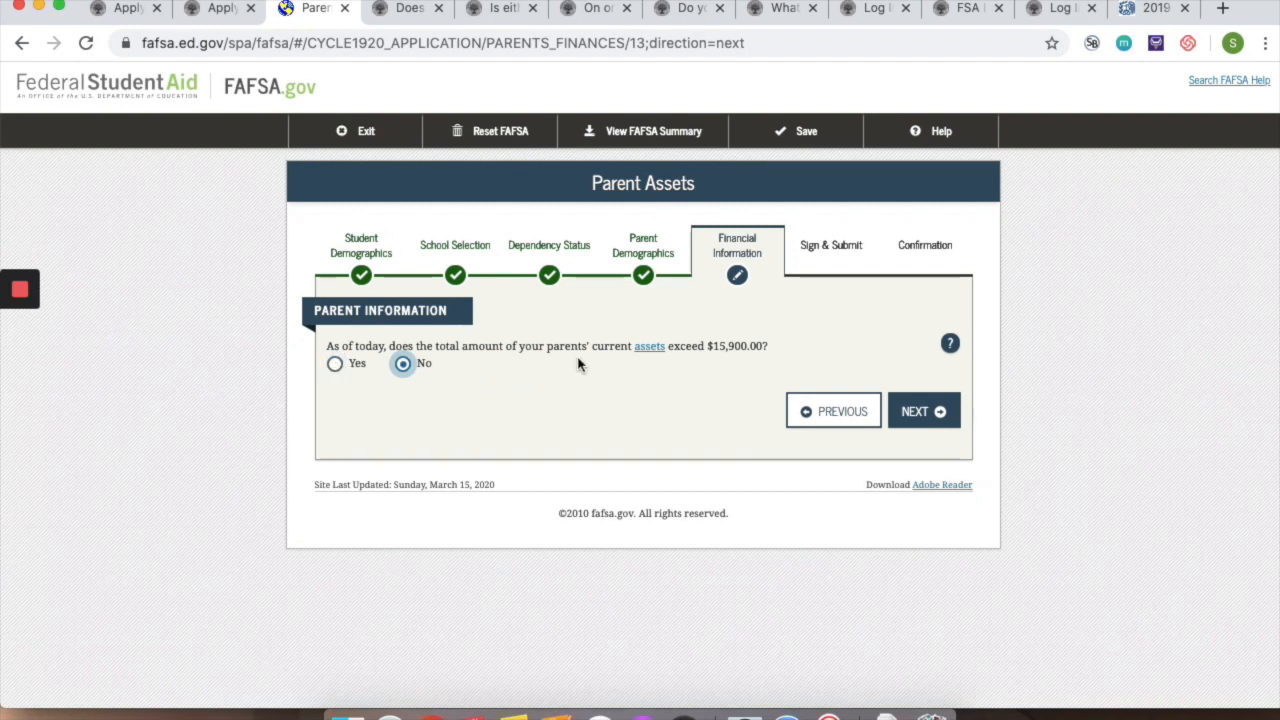
{"action": "left_click", "coordinate": [928, 411]}
Step: Set the student's 2017 tax return status to Not going to file, and submit the page
{"action": "scroll", "coordinate": [690, 546], "scroll_direction": "down", "scroll_amount": 2}
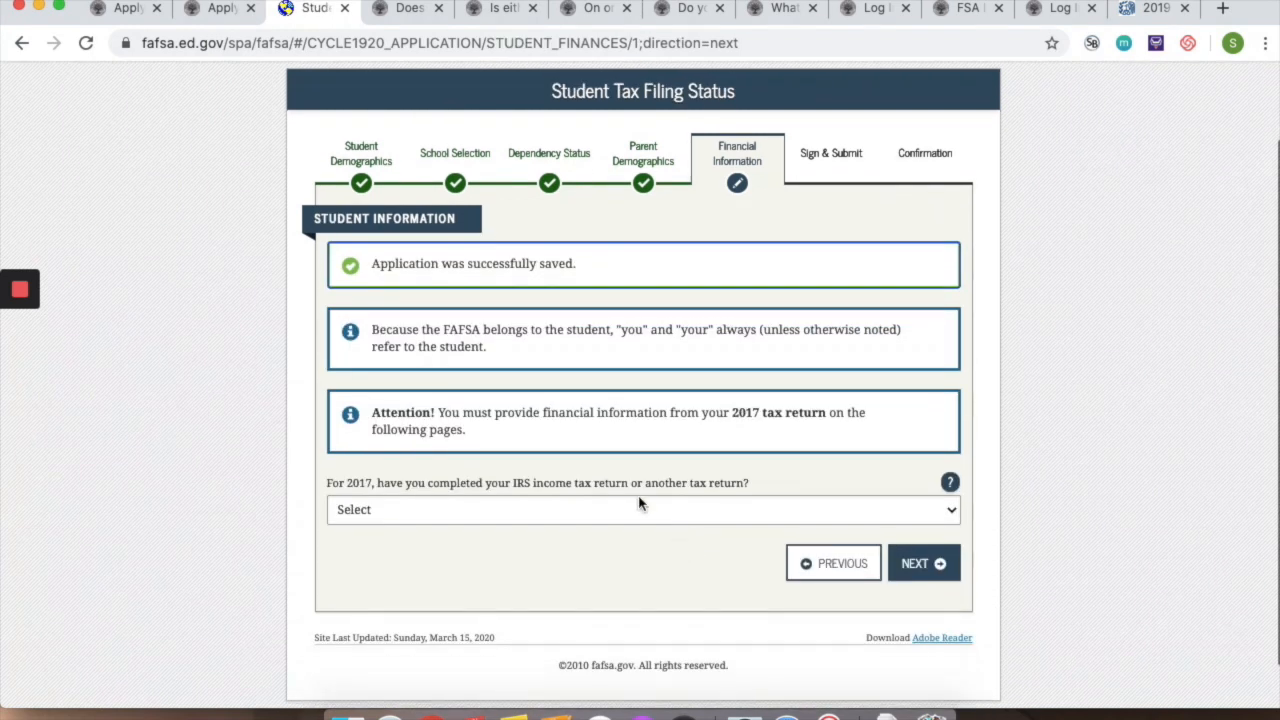
{"action": "left_click", "coordinate": [521, 510]}
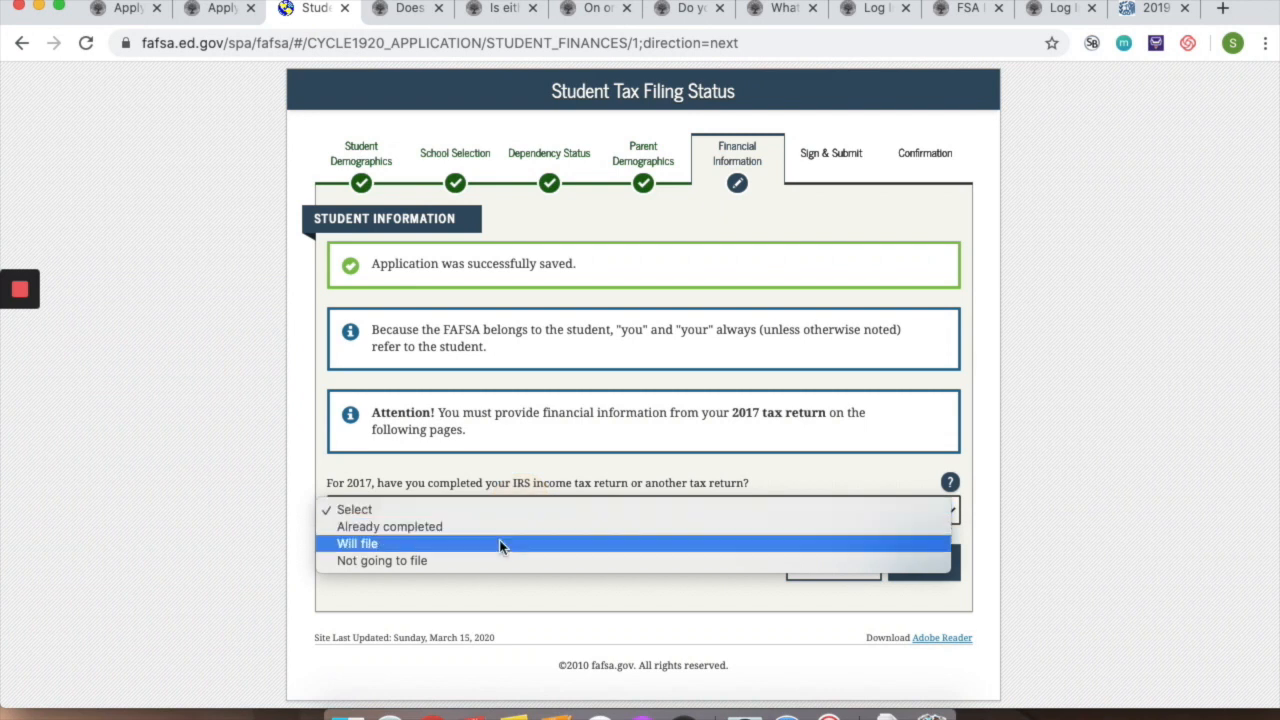
{"action": "left_click", "coordinate": [478, 561]}
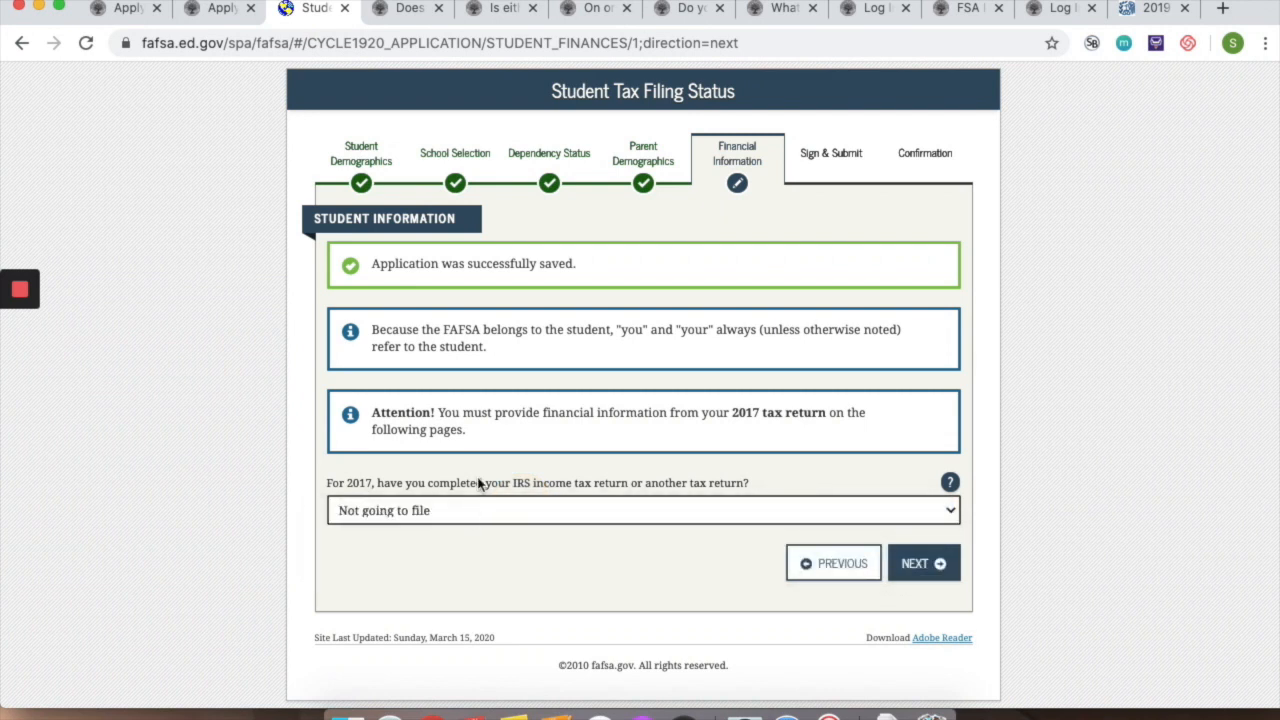
{"action": "left_click", "coordinate": [922, 563]}
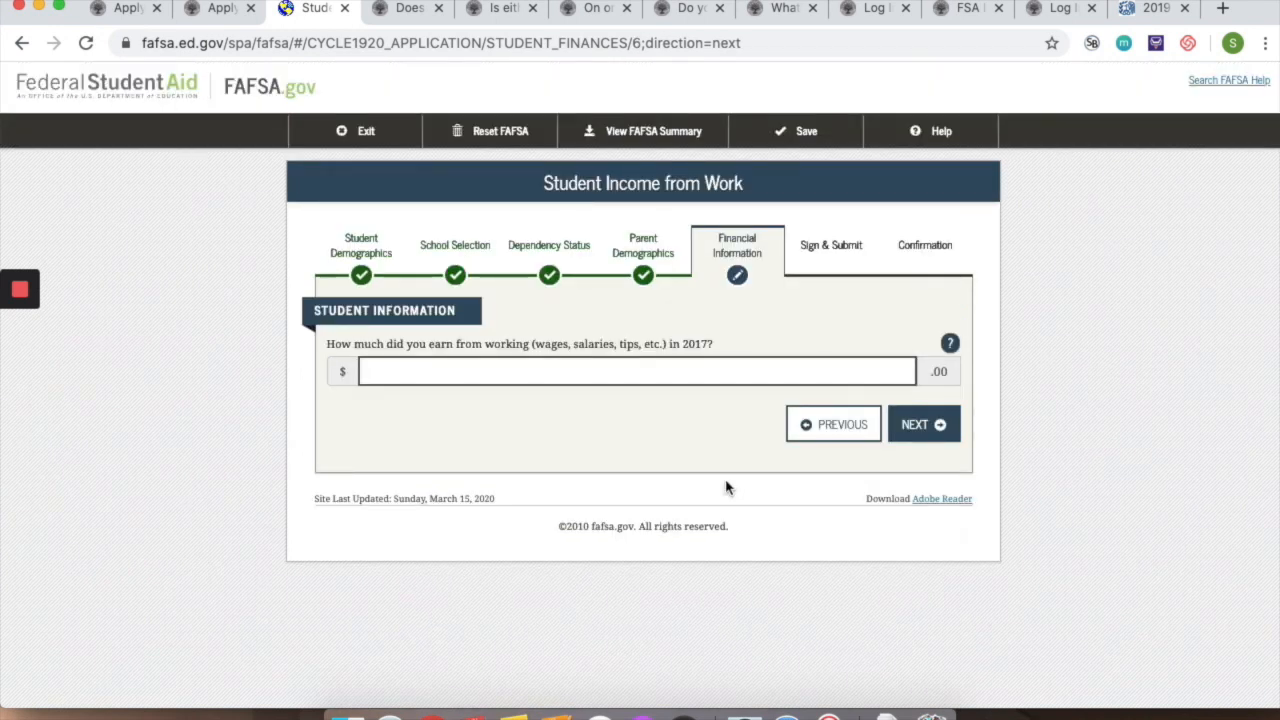
Step: Complete the student's 2017 earnings from work question, and submit the student's additional financial items with 0 in all three
{"action": "double_click", "coordinate": [670, 345]}
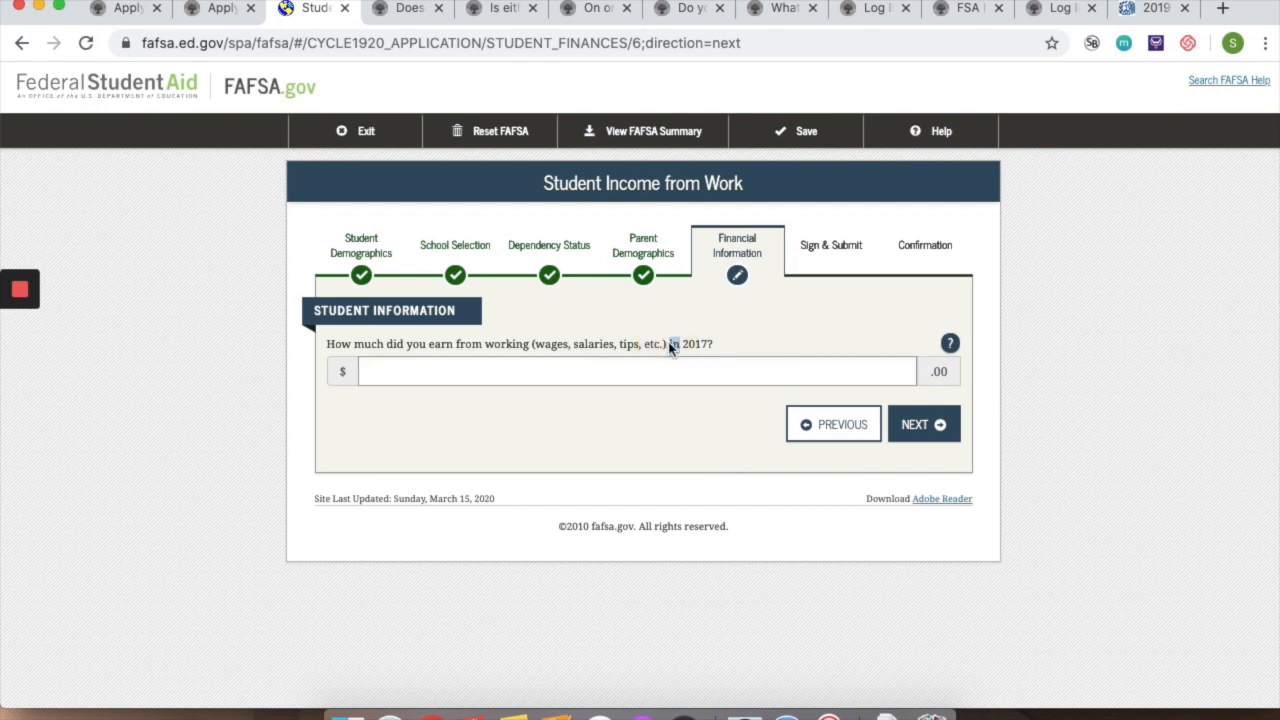
{"action": "triple_click", "coordinate": [670, 345]}
{"action": "left_click", "coordinate": [880, 368]}
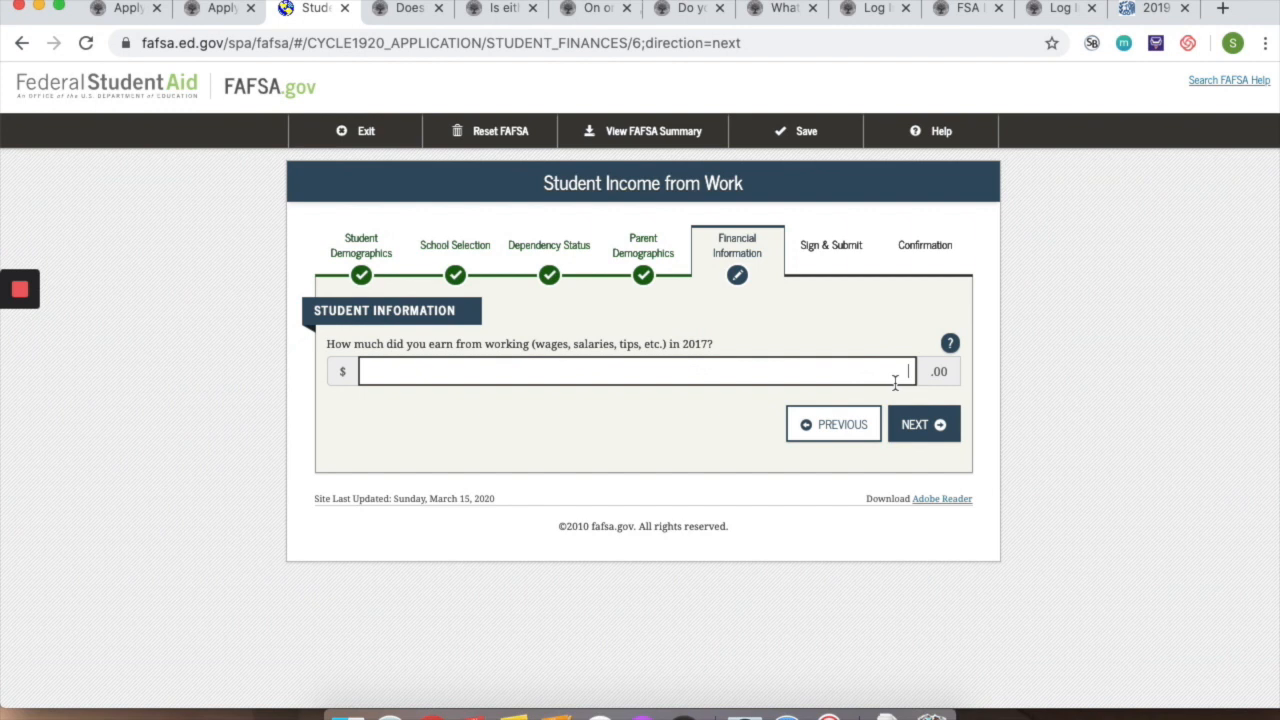
{"action": "left_click", "coordinate": [928, 426]}
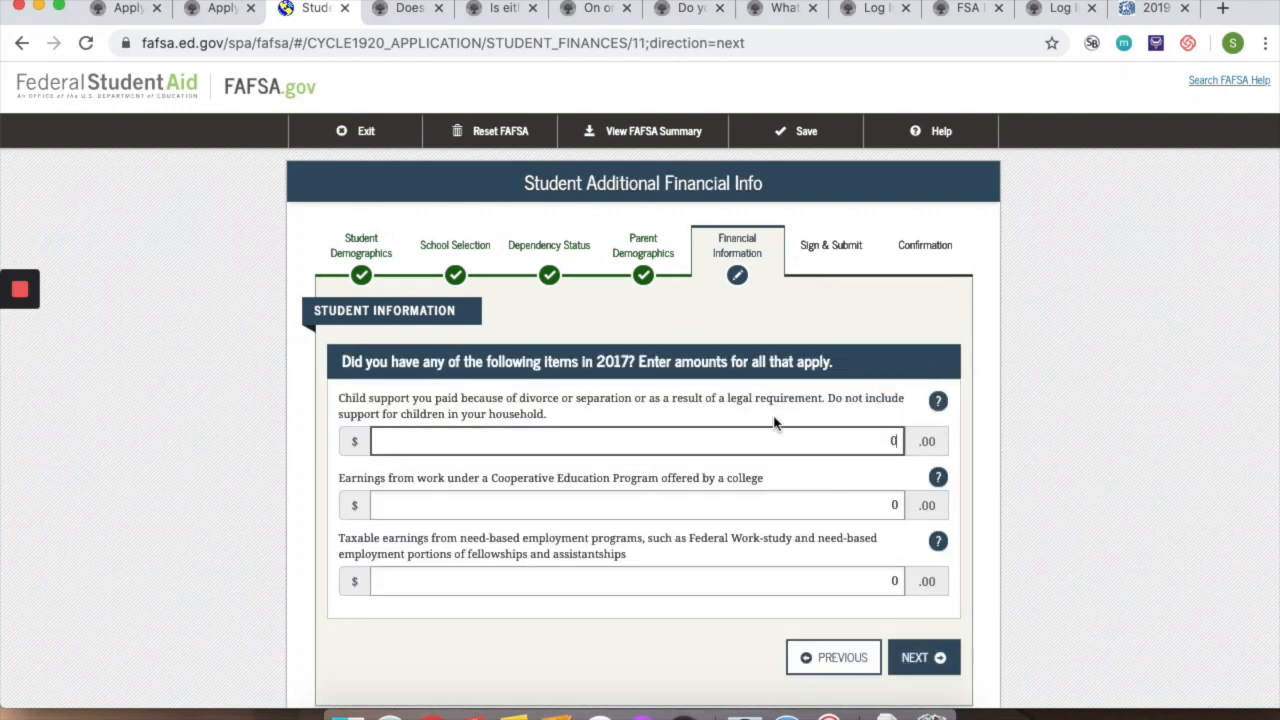
{"action": "scroll", "coordinate": [711, 442], "scroll_direction": "down", "scroll_amount": 1}
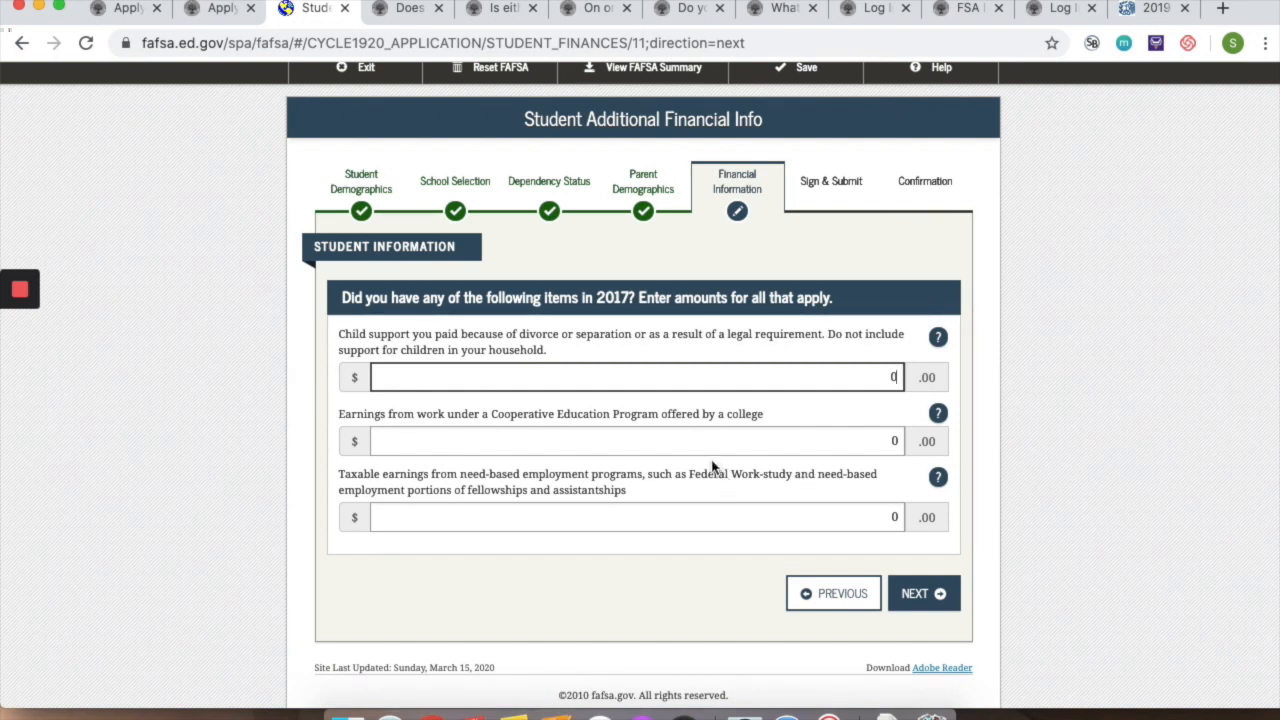
{"action": "left_click", "coordinate": [915, 596]}
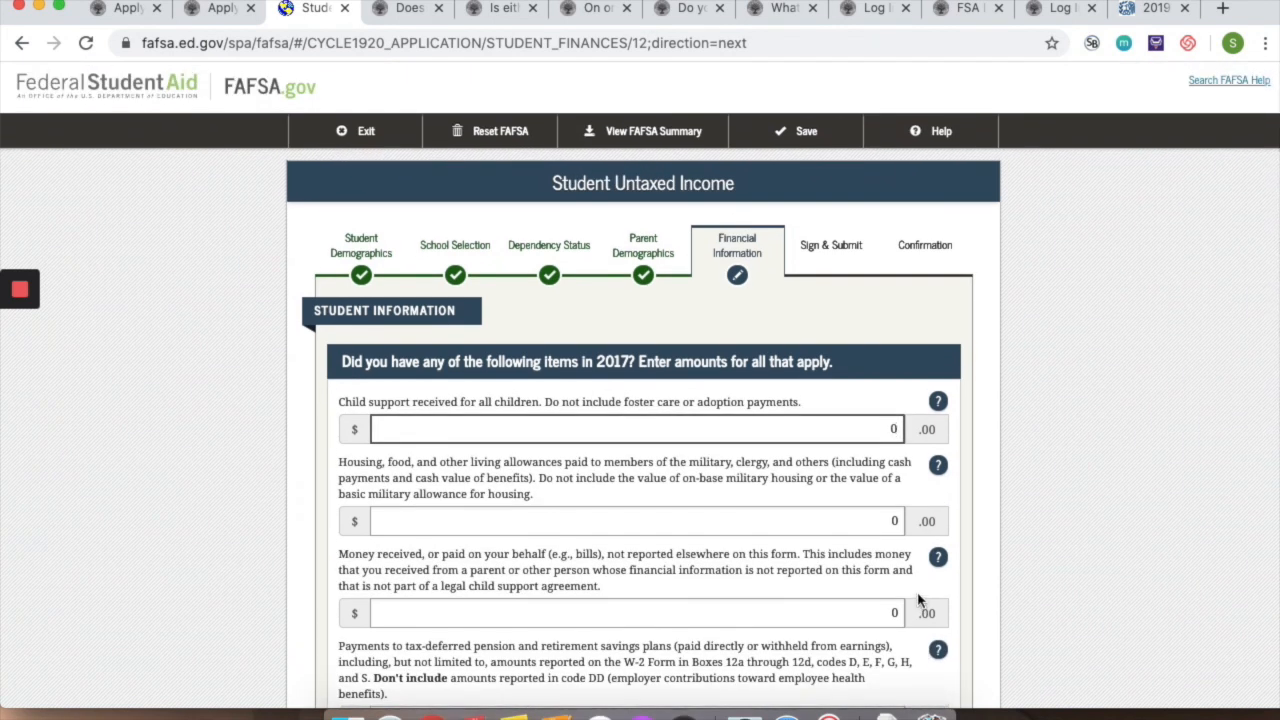
Step: Keep 0 for the student's child support received, living allowances, money paid on their behalf and tax-deferred retirement payments
{"action": "scroll", "coordinate": [837, 514], "scroll_direction": "down", "scroll_amount": 4}
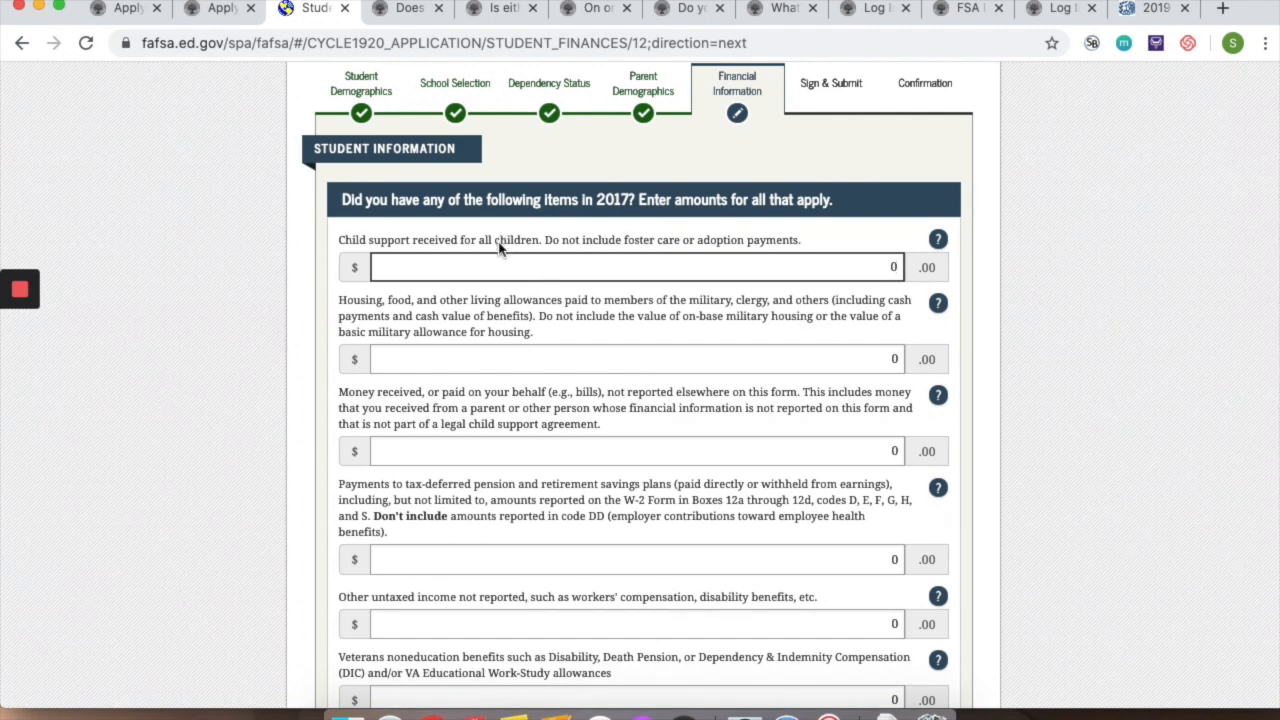
{"action": "scroll", "coordinate": [500, 248], "scroll_direction": "down", "scroll_amount": 1}
{"action": "scroll", "coordinate": [455, 272], "scroll_direction": "down", "scroll_amount": 1}
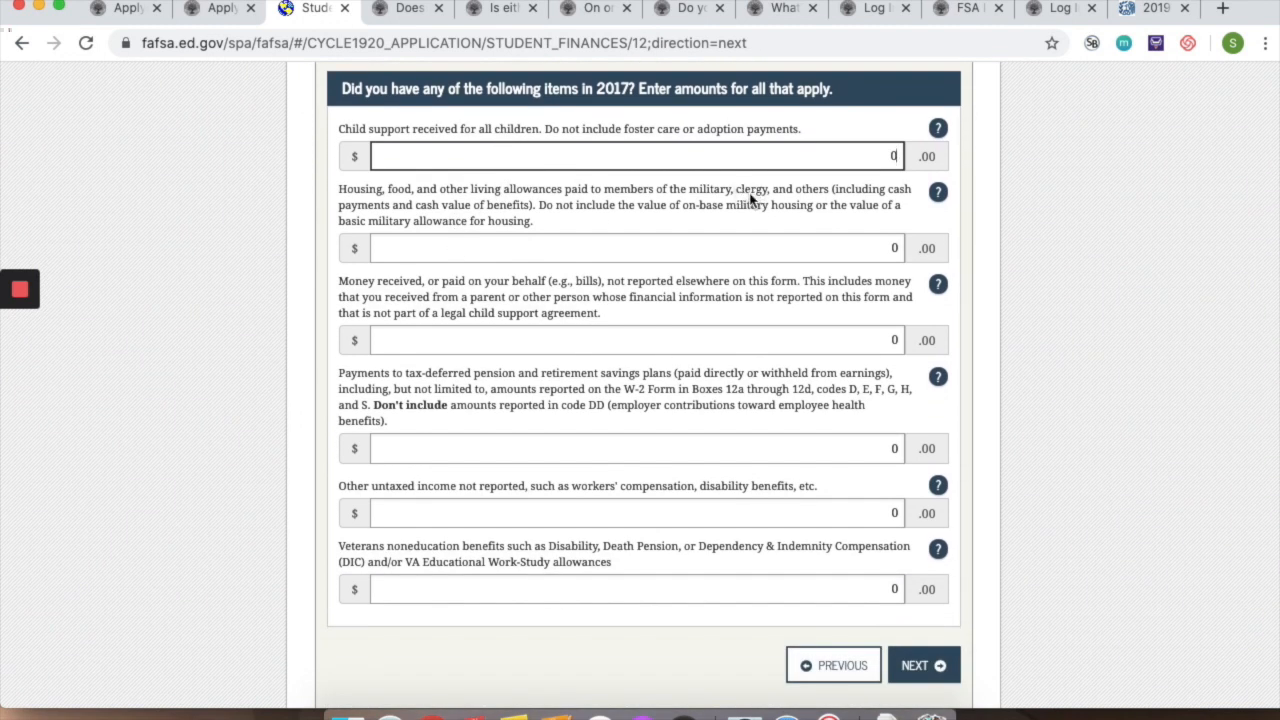
{"action": "left_click", "coordinate": [900, 247]}
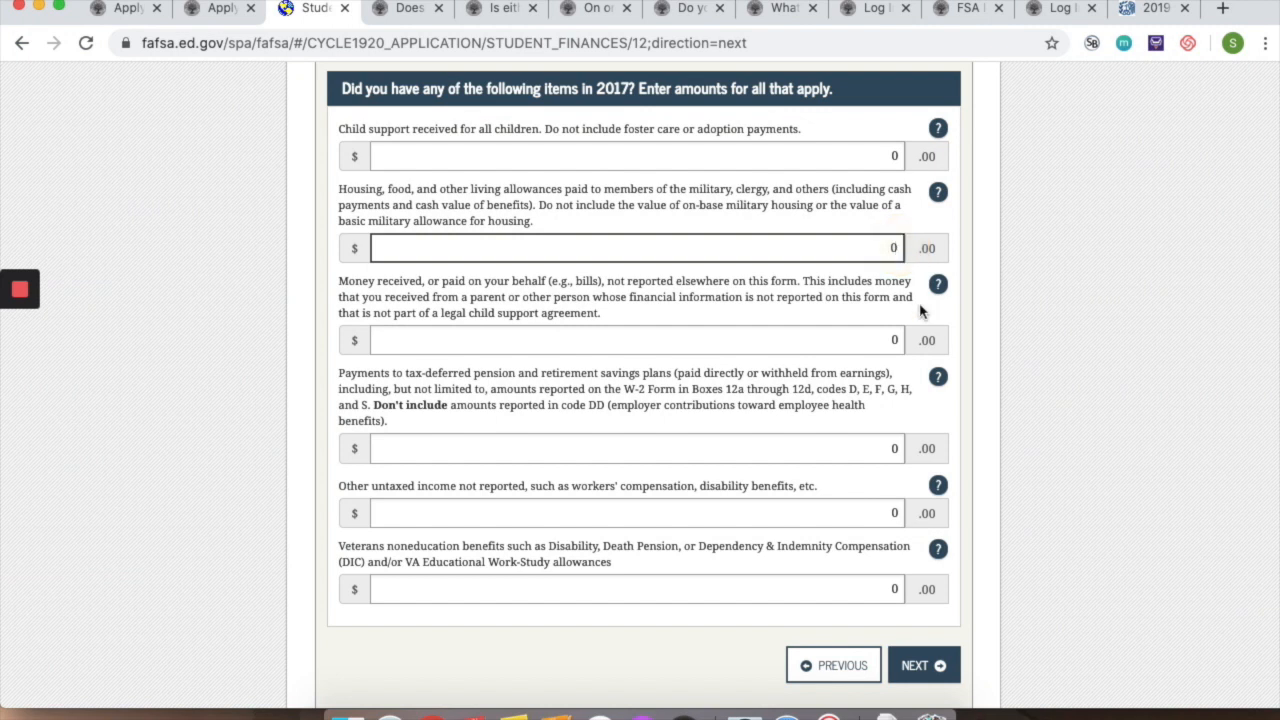
{"action": "left_click", "coordinate": [896, 340]}
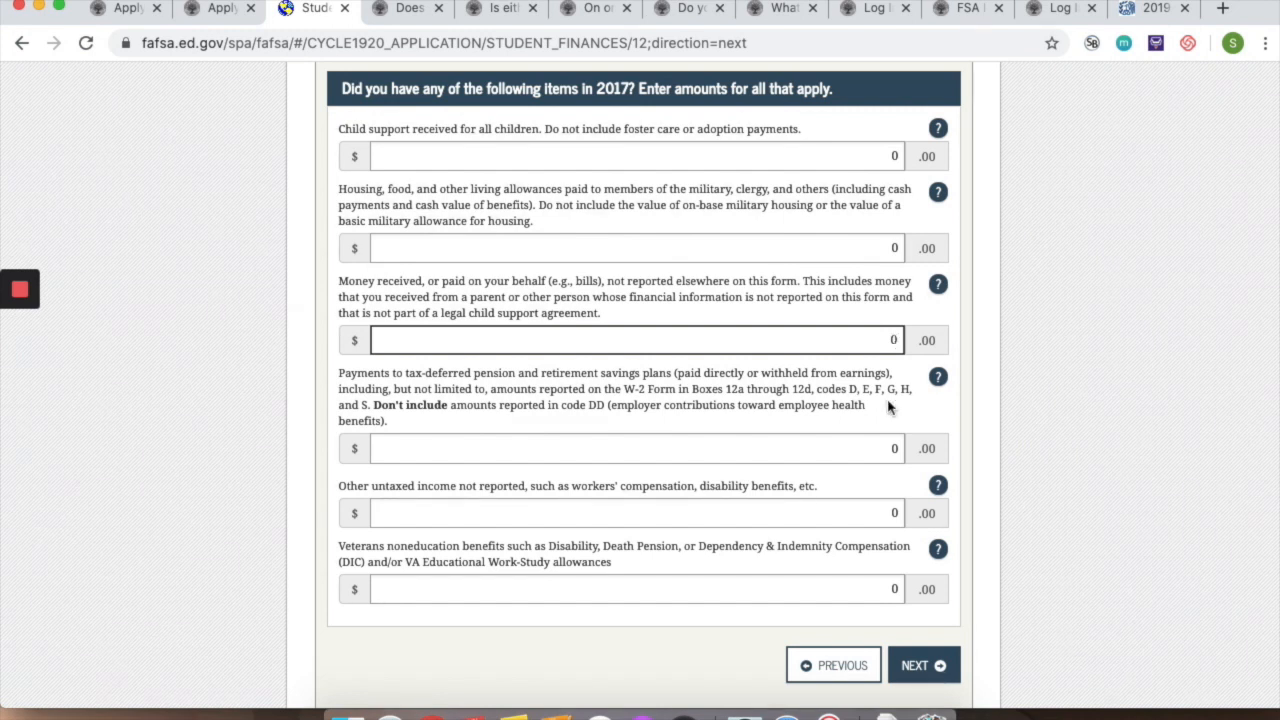
{"action": "left_click", "coordinate": [893, 451]}
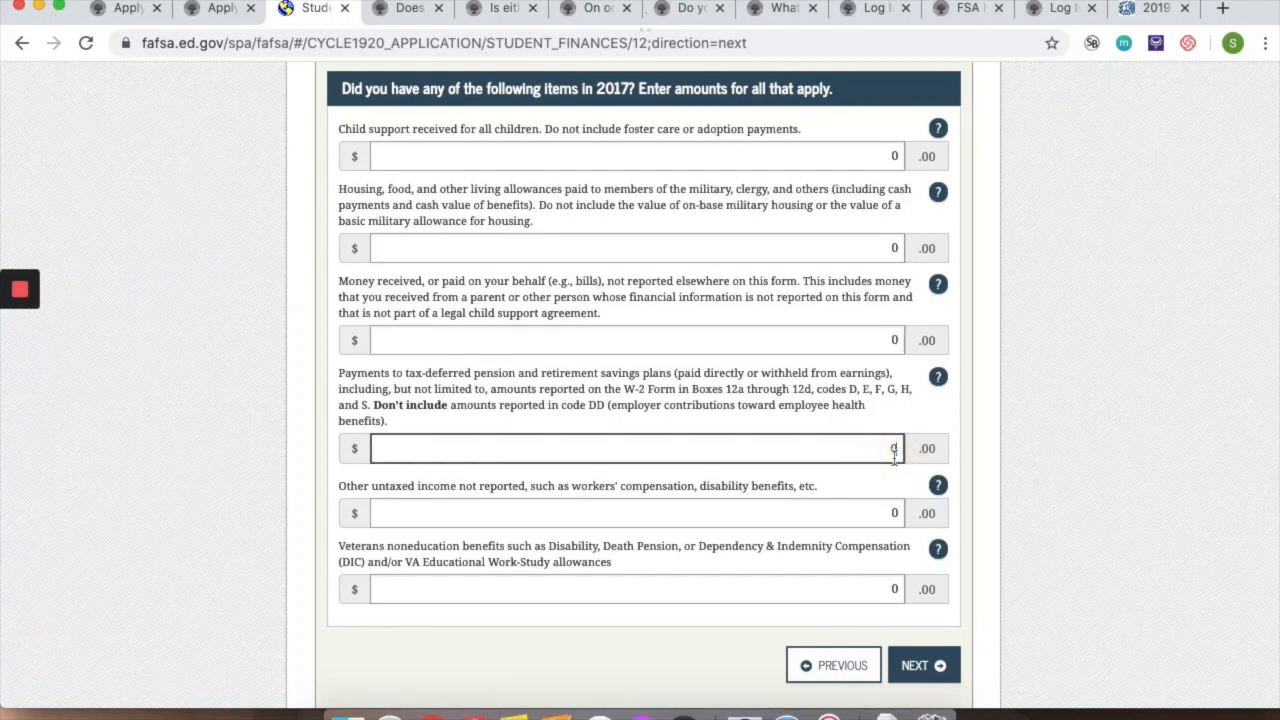
Step: Set the student's other untaxed income to 0, keep 0 for veterans noneducation benefits, and submit the untaxed income page
{"action": "left_click", "coordinate": [894, 516]}
{"action": "double_click", "coordinate": [893, 514]}
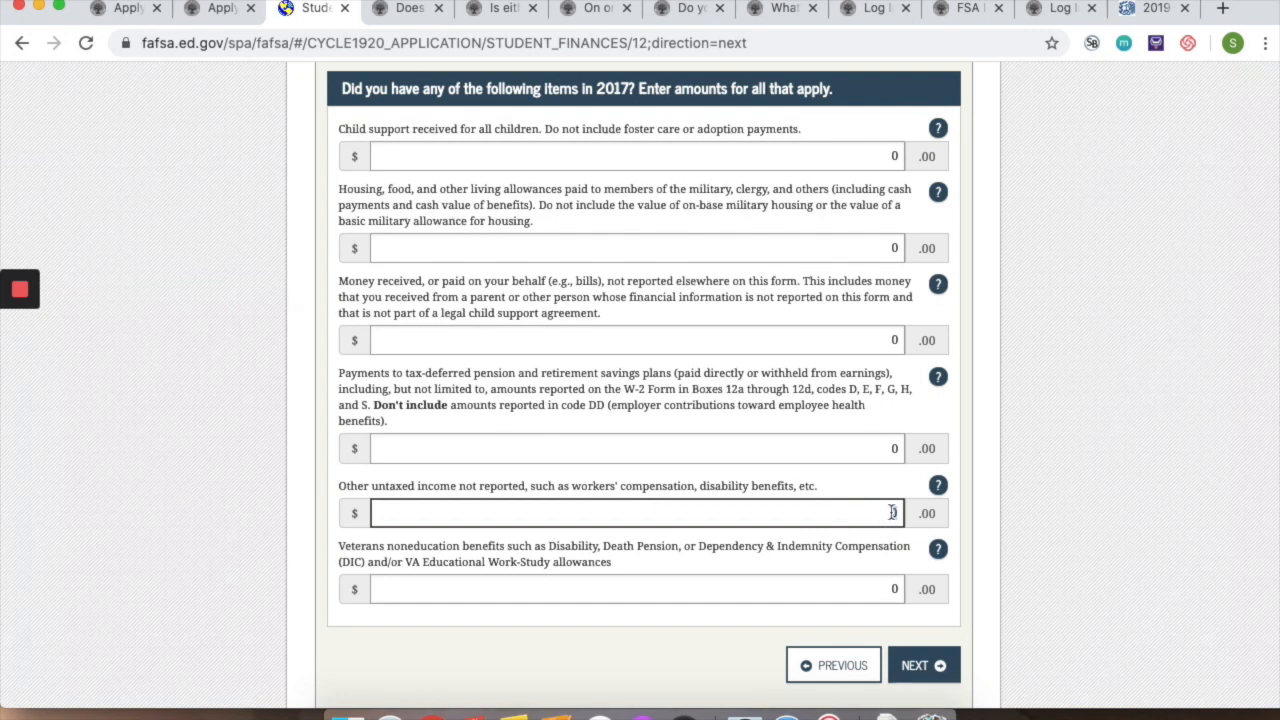
{"action": "key", "text": "BackSpace"}
{"action": "type", "text": "0"}
{"action": "left_click", "coordinate": [897, 590]}
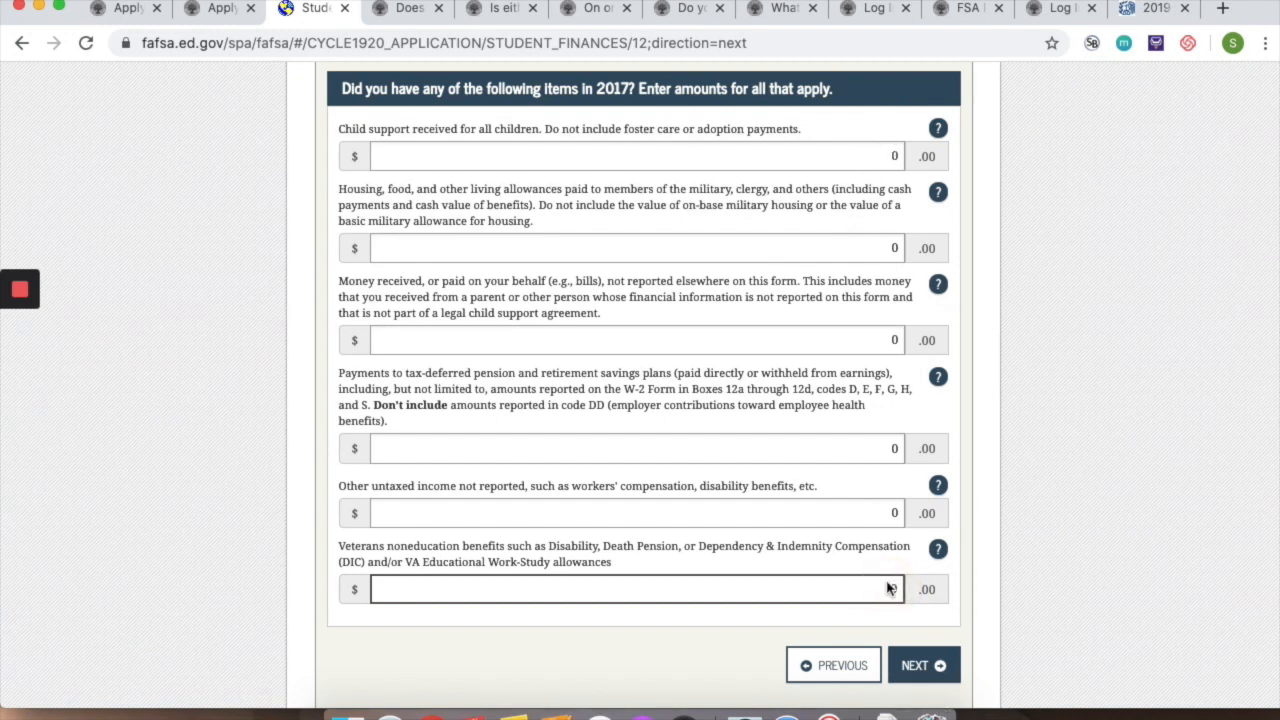
{"action": "left_click", "coordinate": [920, 665]}
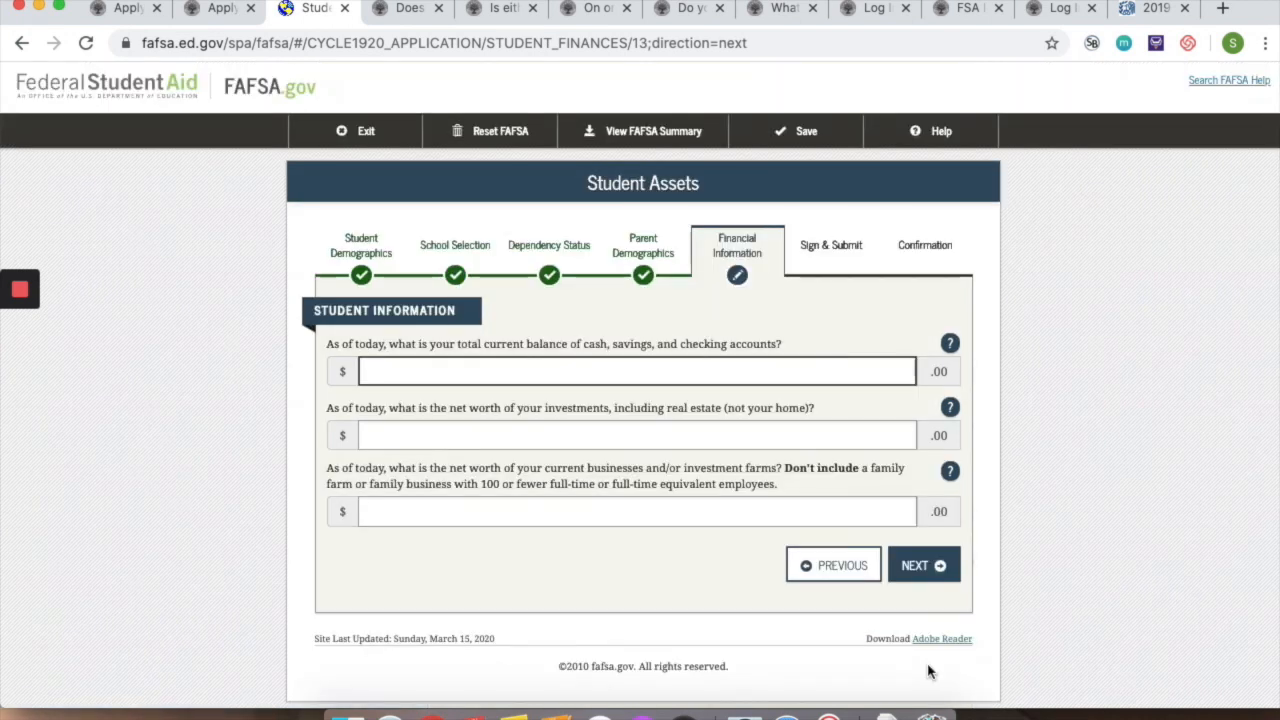
Step: Enter 23 for the student's cash, savings and checking balance and 0 for the net worth of investments
{"action": "type", "text": "23"}
{"action": "left_click", "coordinate": [803, 437]}
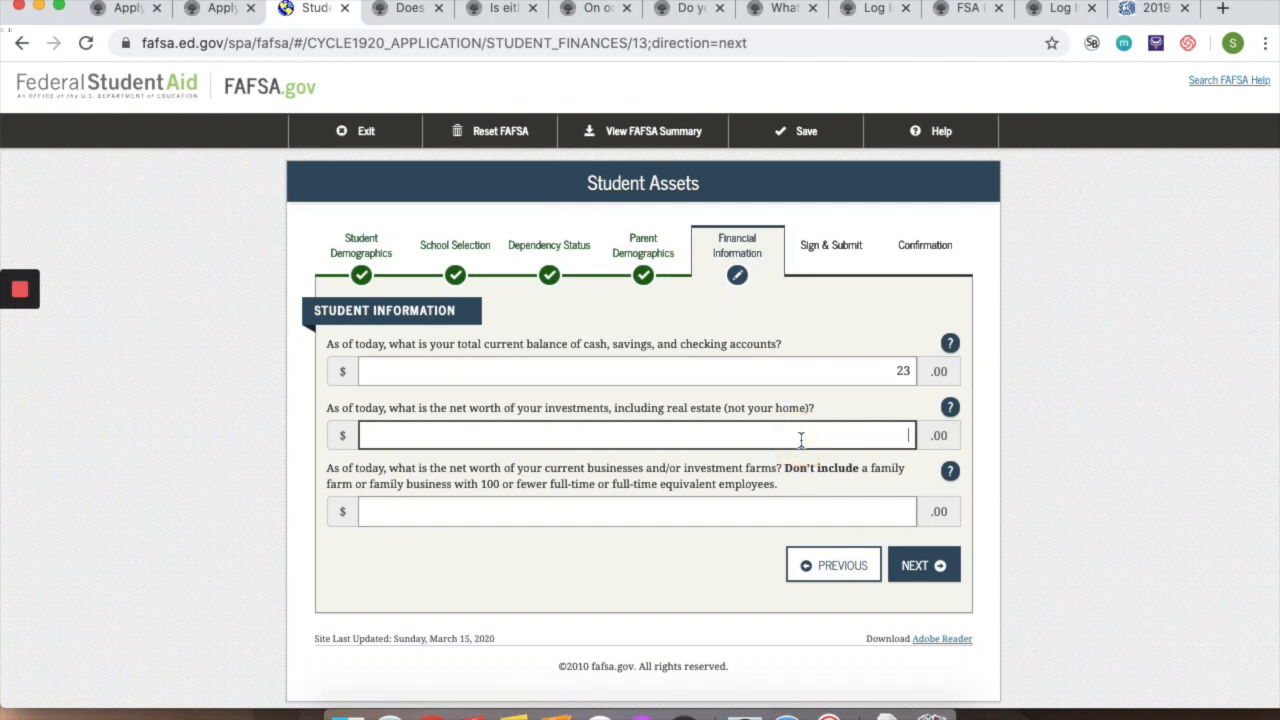
{"action": "left_click_drag", "start_coordinate": [667, 408], "coordinate": [725, 415]}
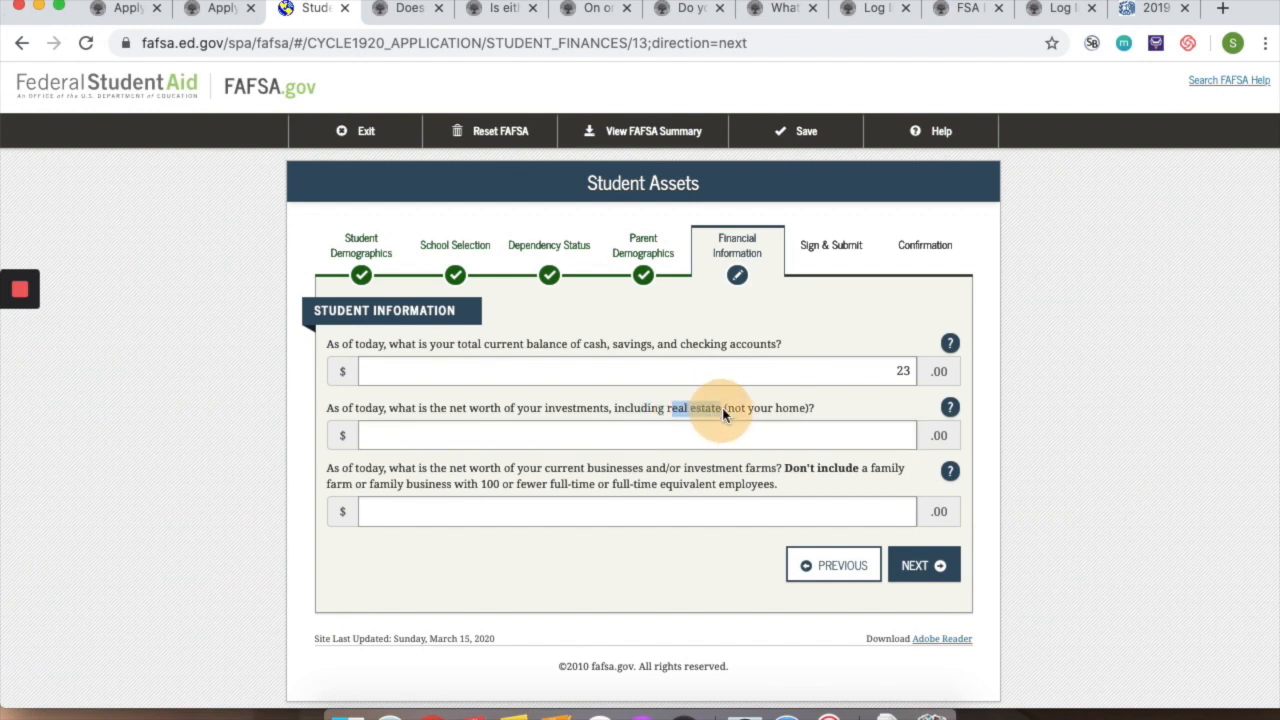
{"action": "left_click", "coordinate": [688, 421]}
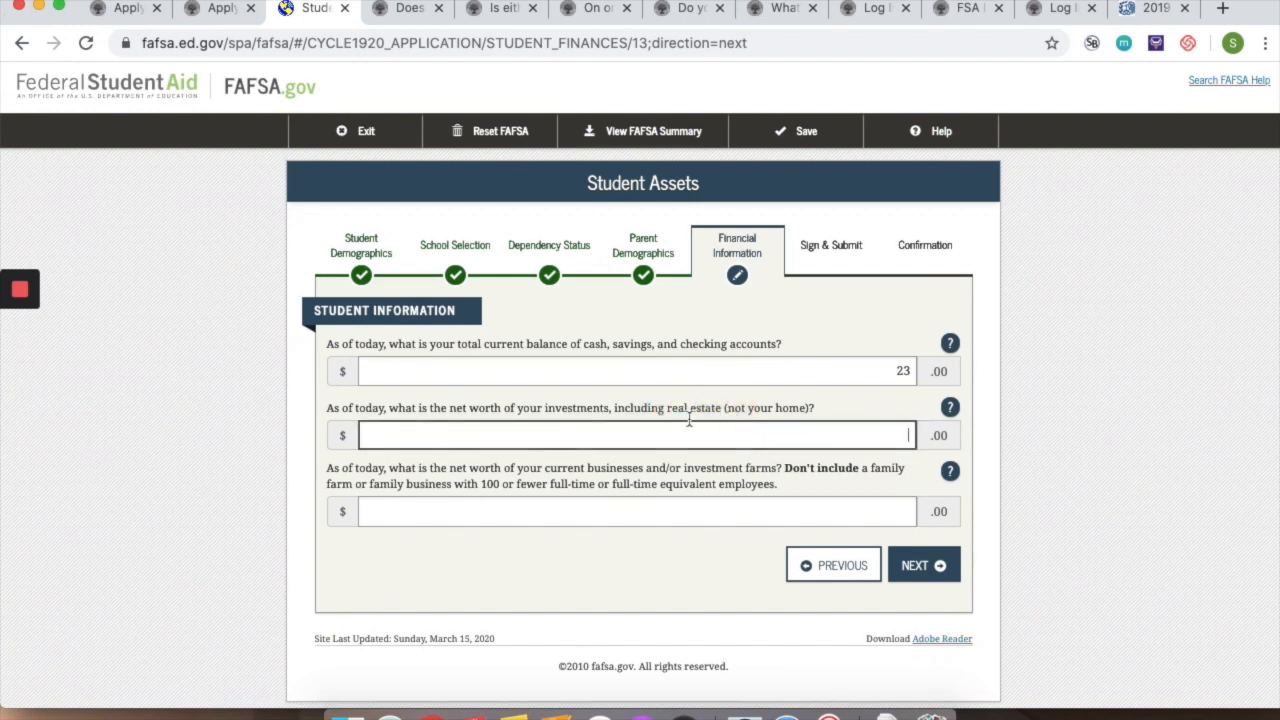
{"action": "type", "text": "0"}
Step: Complete the student's business and investment farm net worth question, and submit the student assets page
{"action": "left_click_drag", "start_coordinate": [480, 484], "coordinate": [683, 506]}
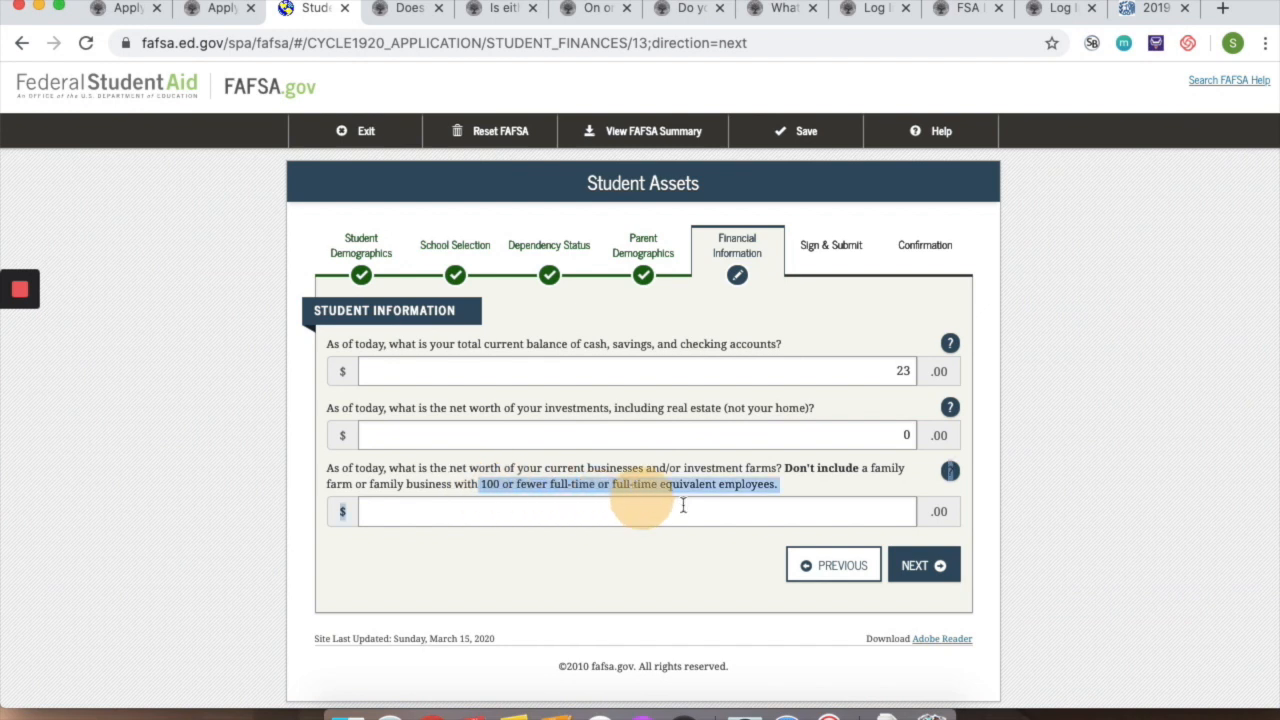
{"action": "left_click", "coordinate": [757, 520]}
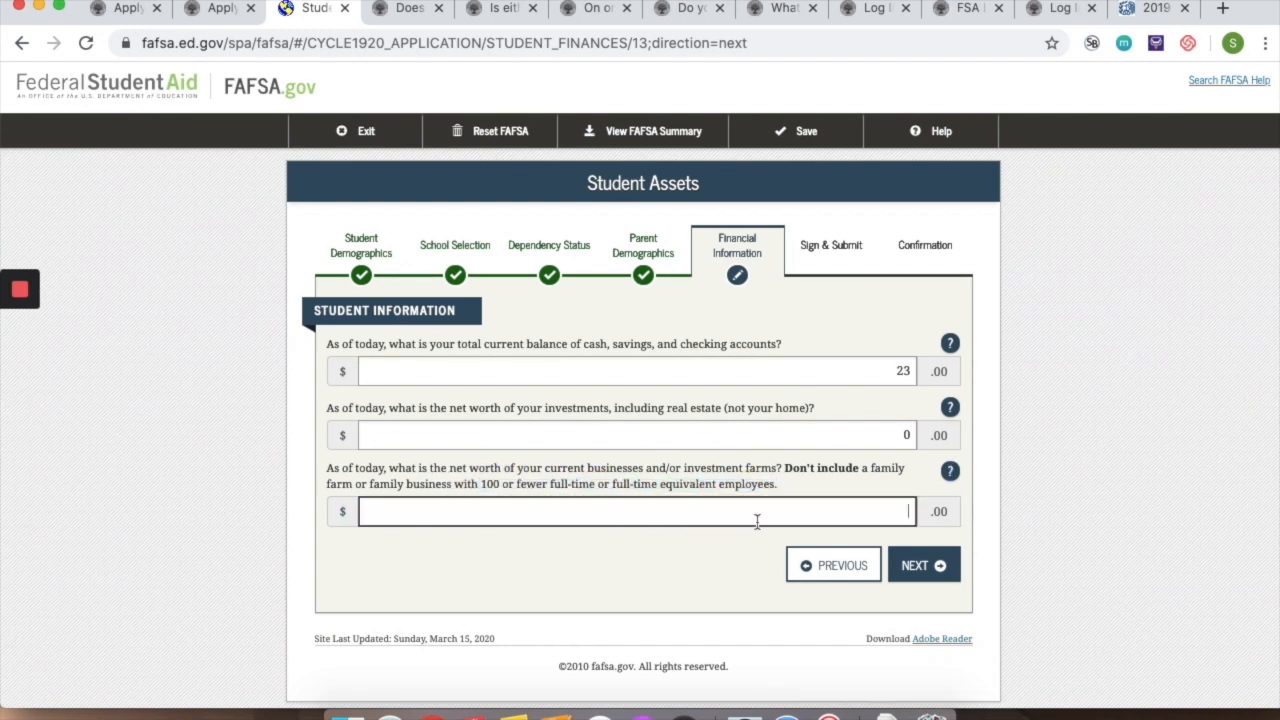
{"action": "left_click", "coordinate": [945, 572]}
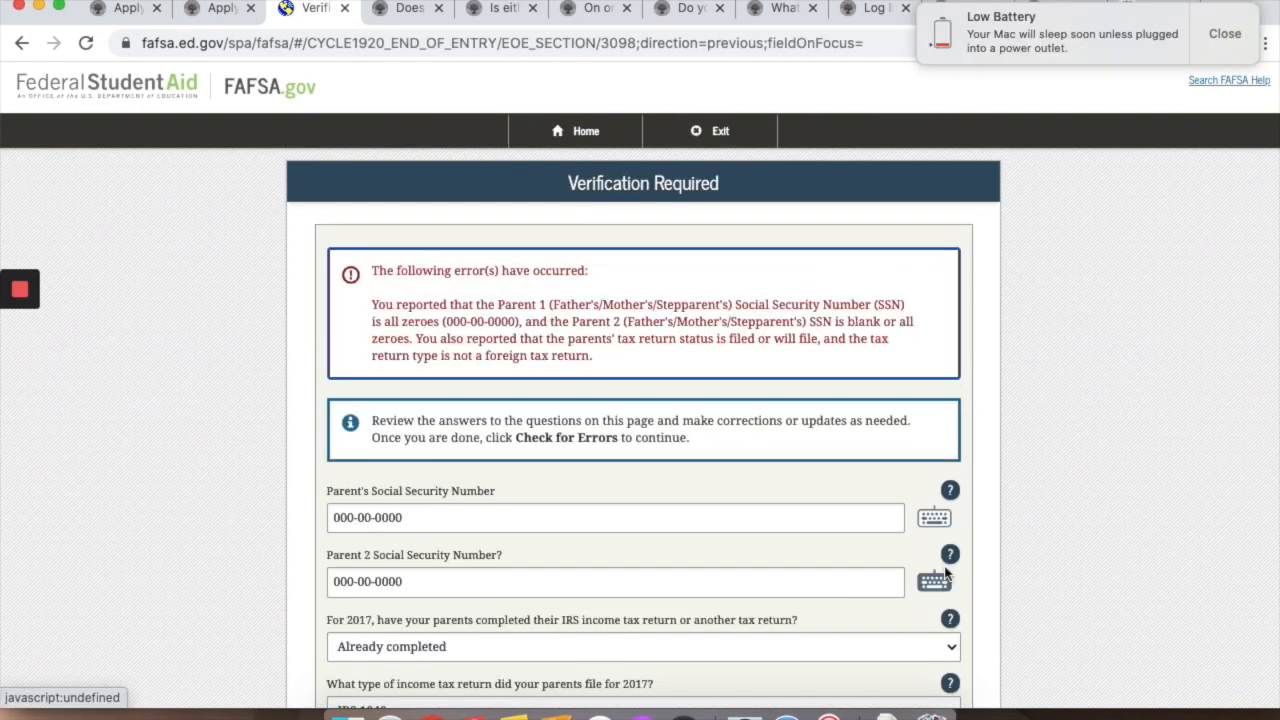
Step: Review the flagged parent Social Security and 2017 tax return answers, keep them as they are, and check both verification pages for errors
{"action": "left_click", "coordinate": [1225, 33]}
{"action": "scroll", "coordinate": [908, 362], "scroll_direction": "down", "scroll_amount": 3}
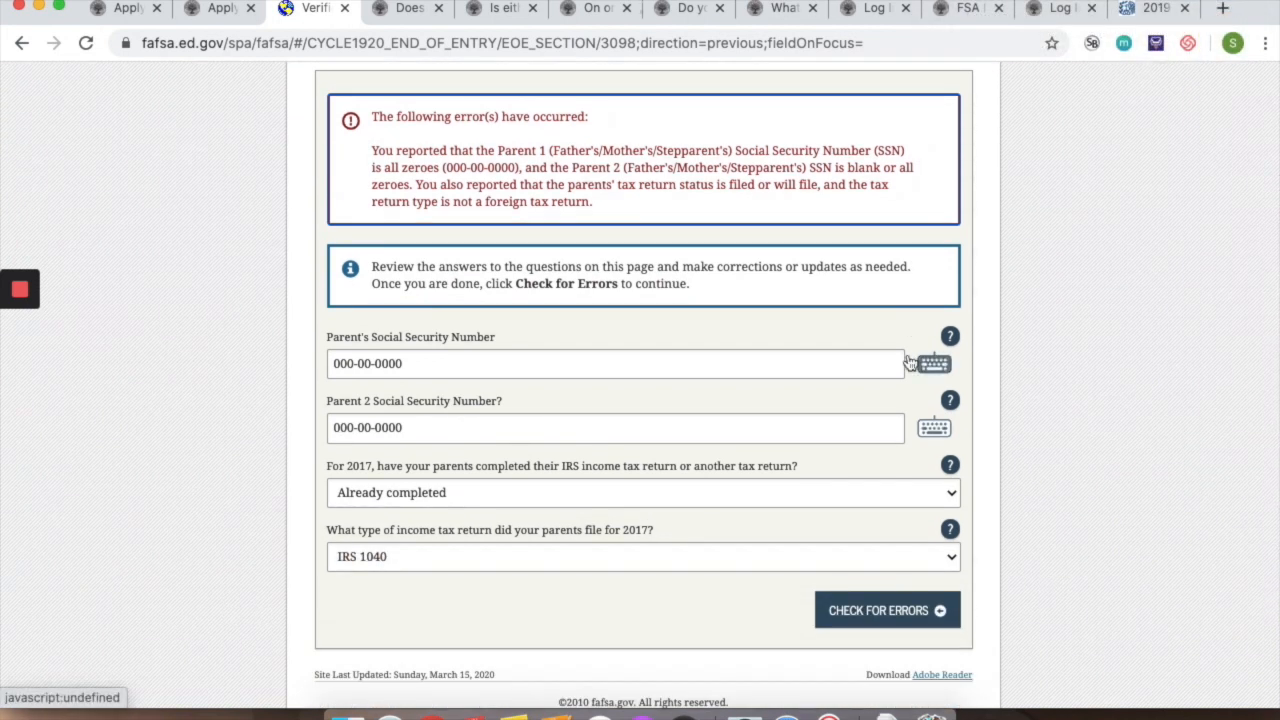
{"action": "scroll", "coordinate": [808, 220], "scroll_direction": "up", "scroll_amount": 1}
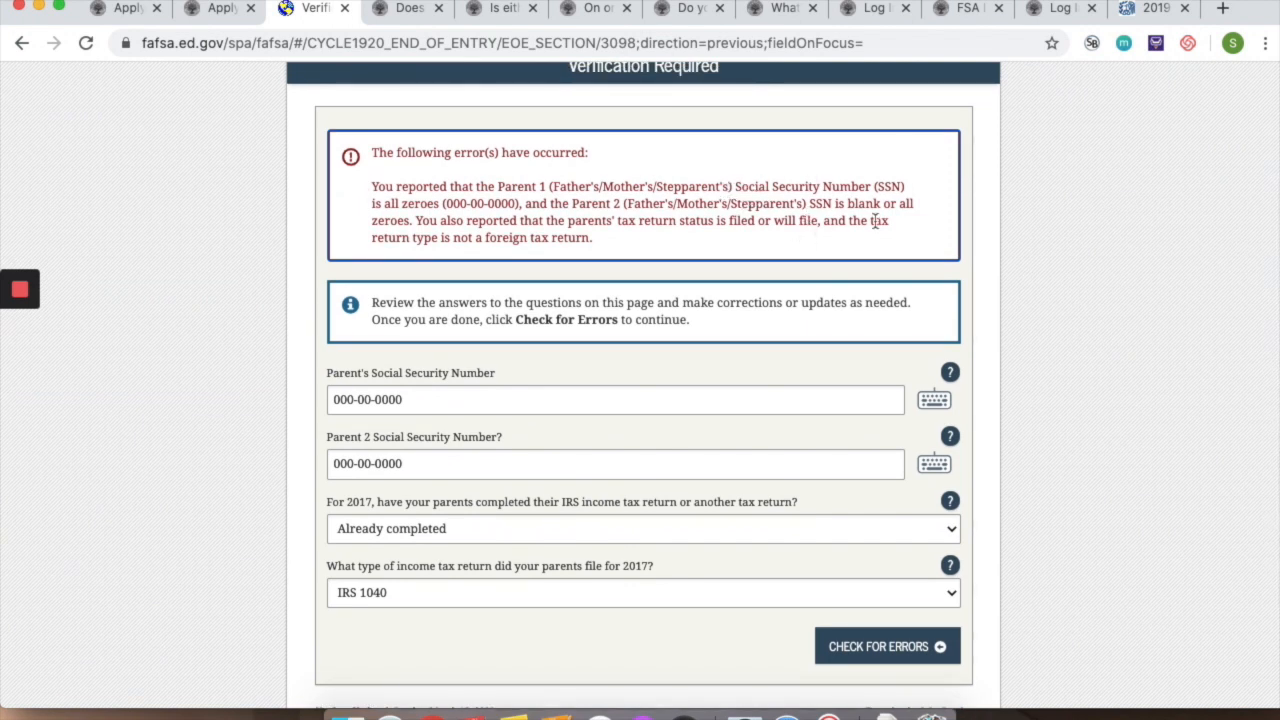
{"action": "scroll", "coordinate": [797, 386], "scroll_direction": "down", "scroll_amount": 2}
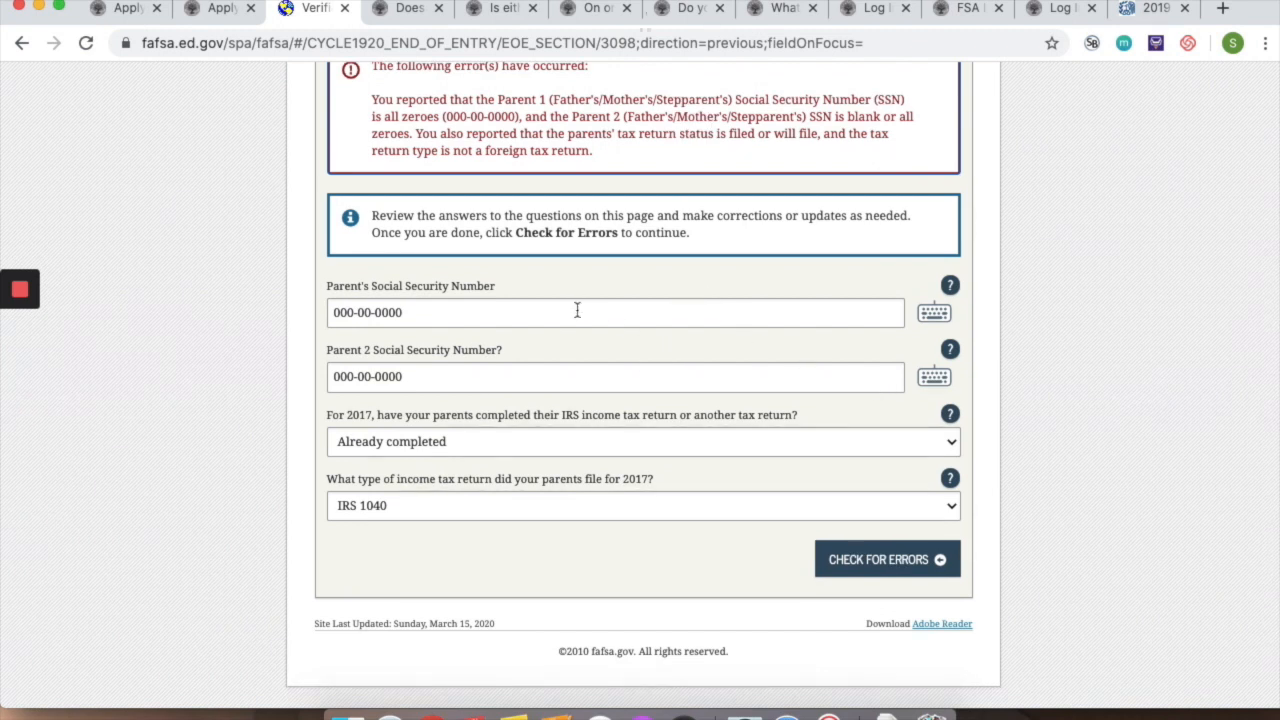
{"action": "scroll", "coordinate": [560, 334], "scroll_direction": "up", "scroll_amount": 2}
{"action": "scroll", "coordinate": [560, 334], "scroll_direction": "down", "scroll_amount": 2}
{"action": "scroll", "coordinate": [560, 334], "scroll_direction": "up", "scroll_amount": 2}
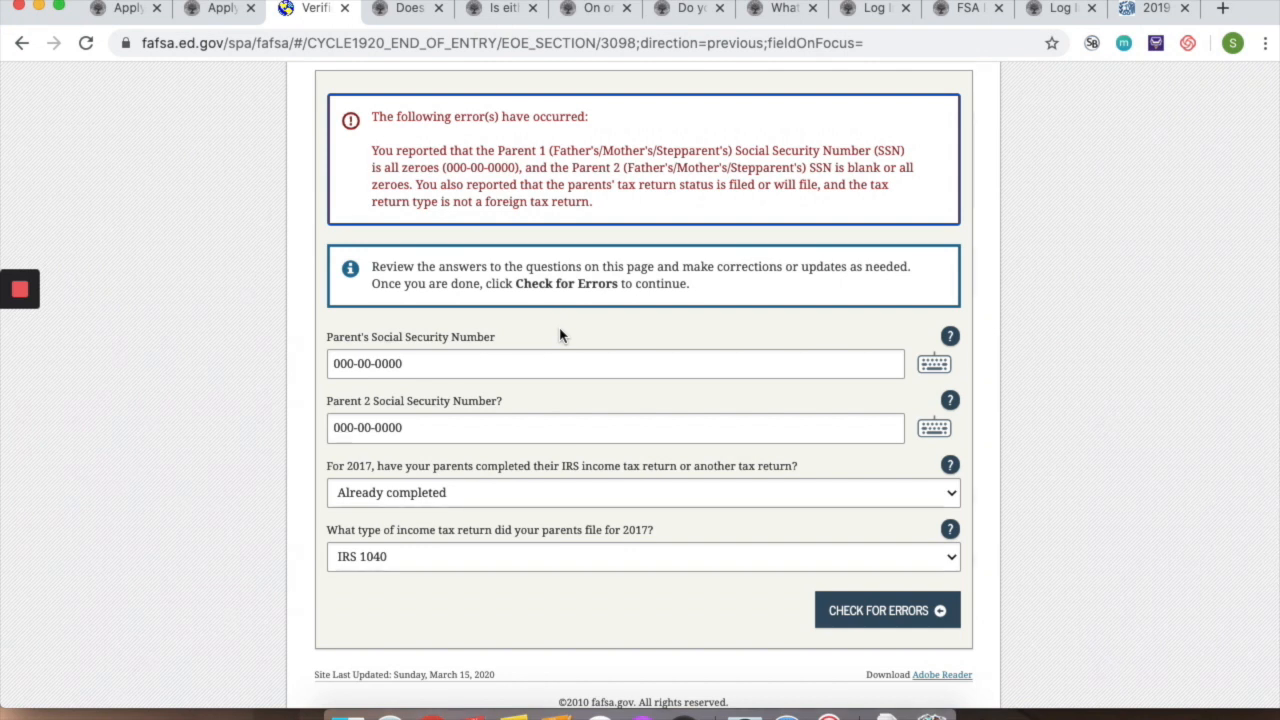
{"action": "left_click", "coordinate": [822, 616]}
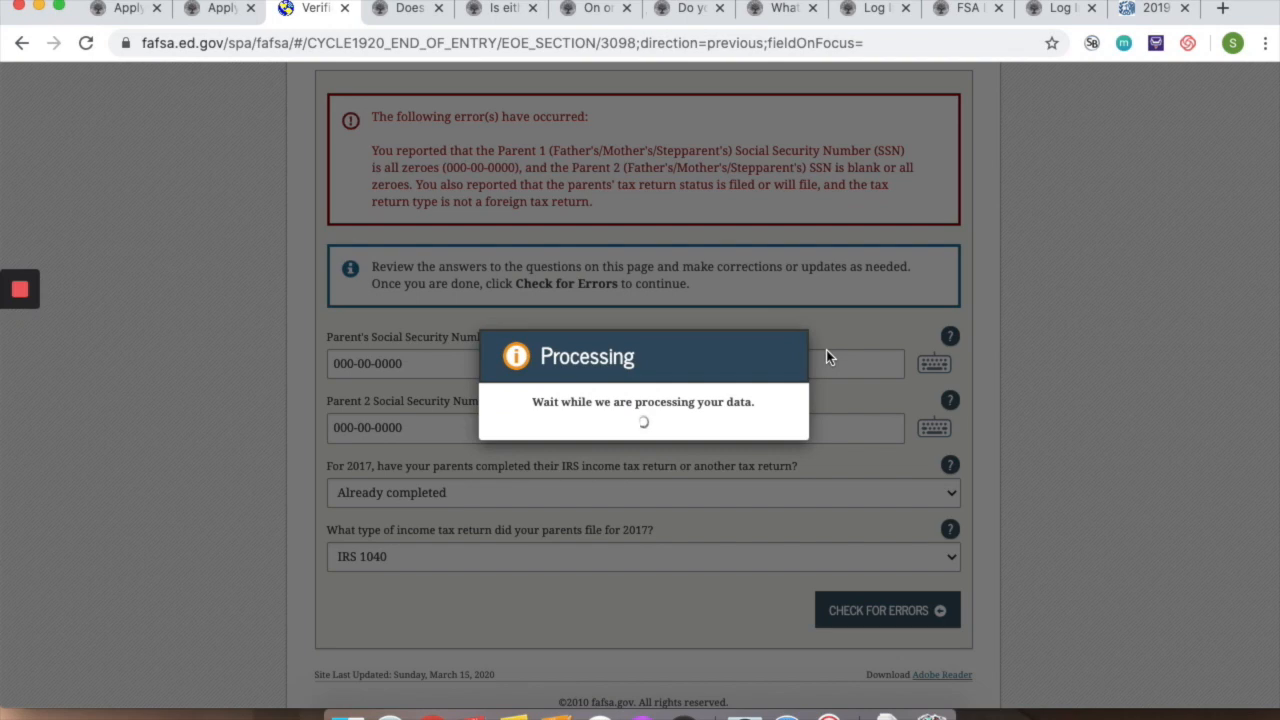
{"action": "scroll", "coordinate": [820, 338], "scroll_direction": "down", "scroll_amount": 3}
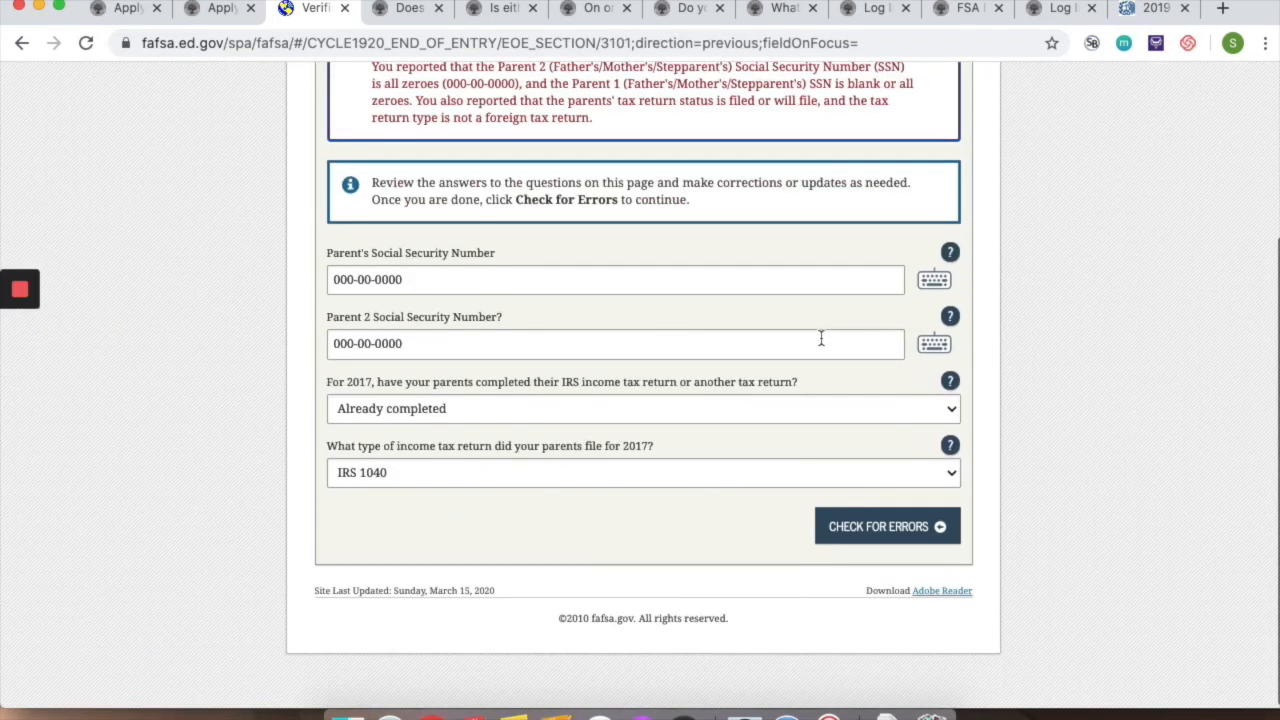
{"action": "left_click", "coordinate": [925, 530]}
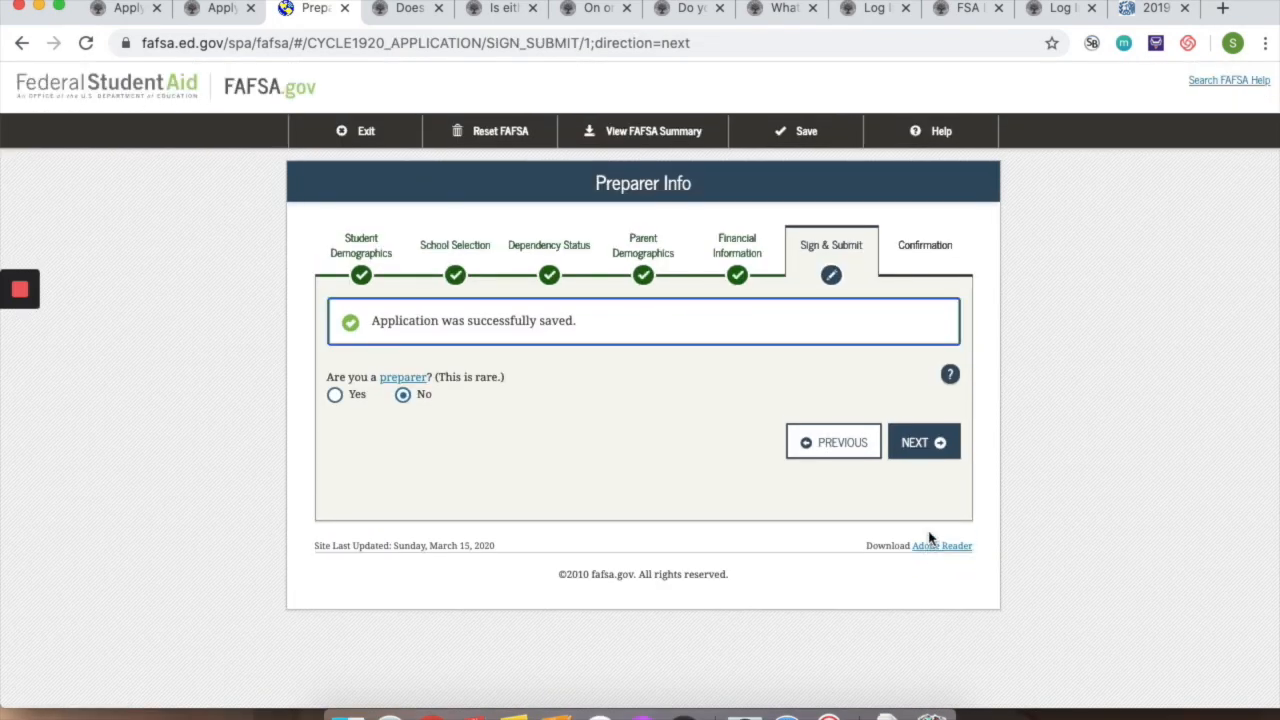
Step: Keep No for the preparer question, and continue past the FAFSA summary to the signature status page
{"action": "left_click", "coordinate": [926, 450]}
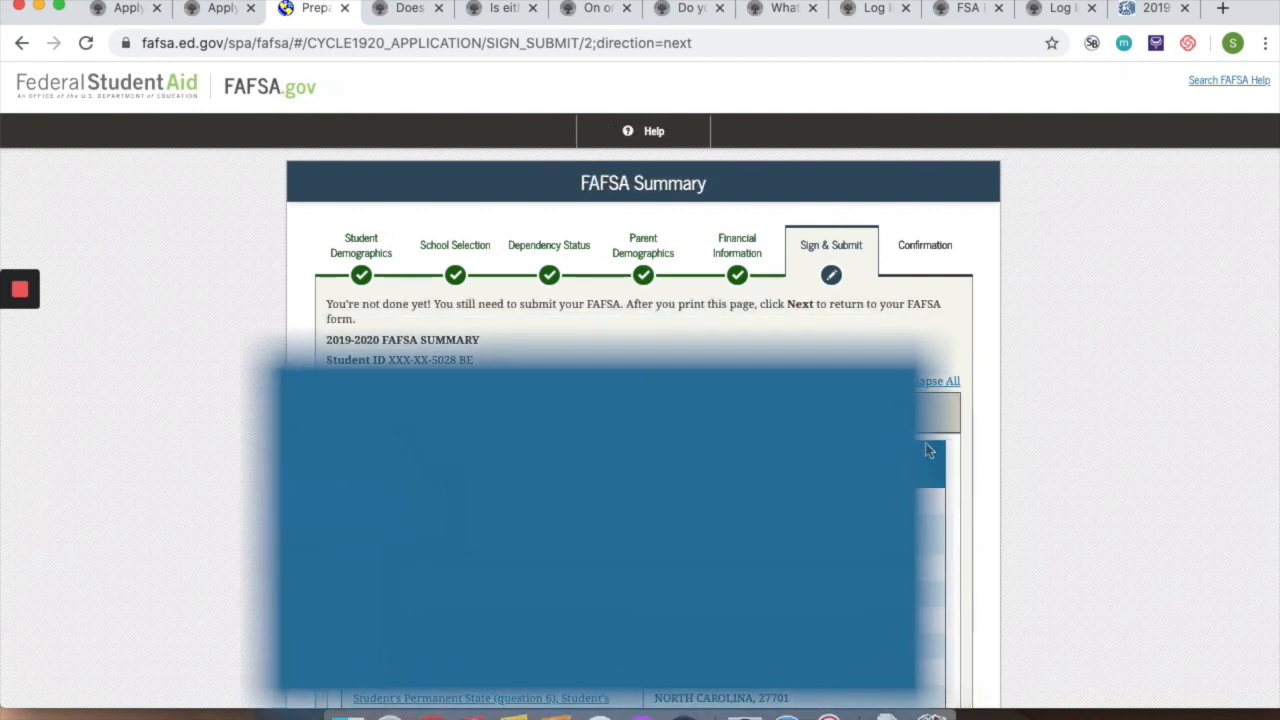
{"action": "left_click", "coordinate": [927, 449]}
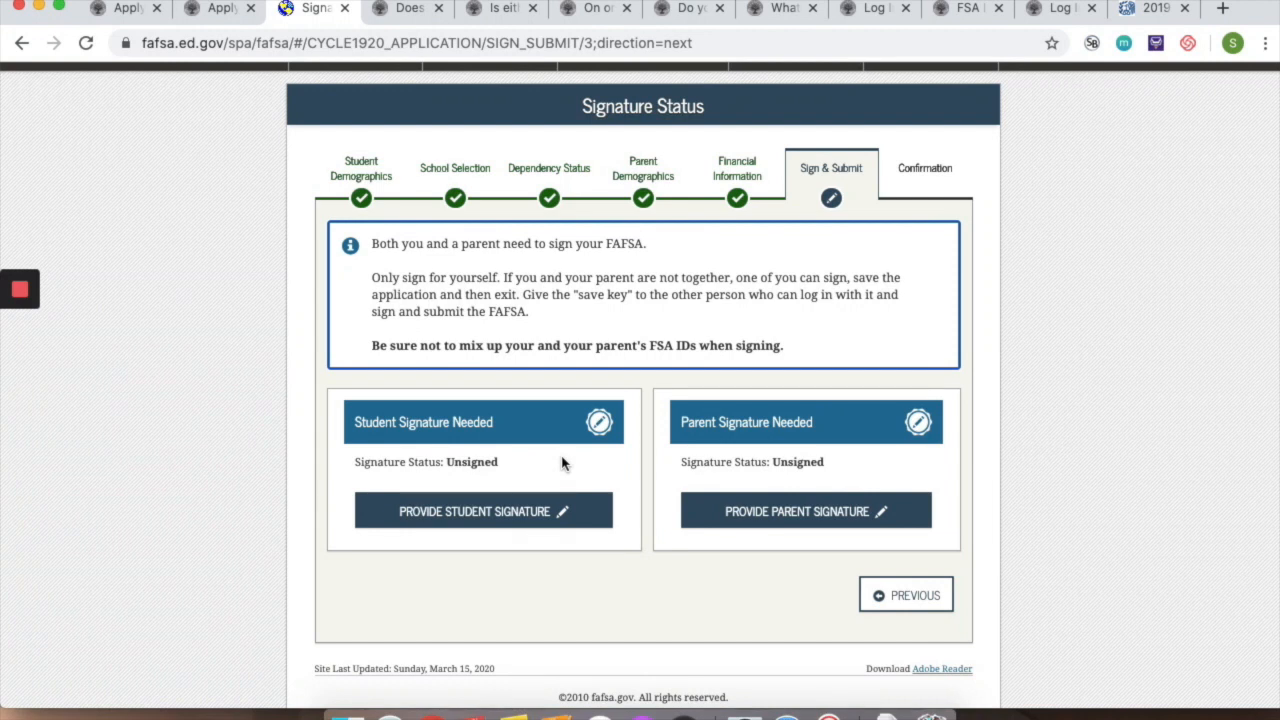
Step: Examine the student and parent signature requirements and the signing instructions on the signature status page
{"action": "left_click", "coordinate": [695, 422]}
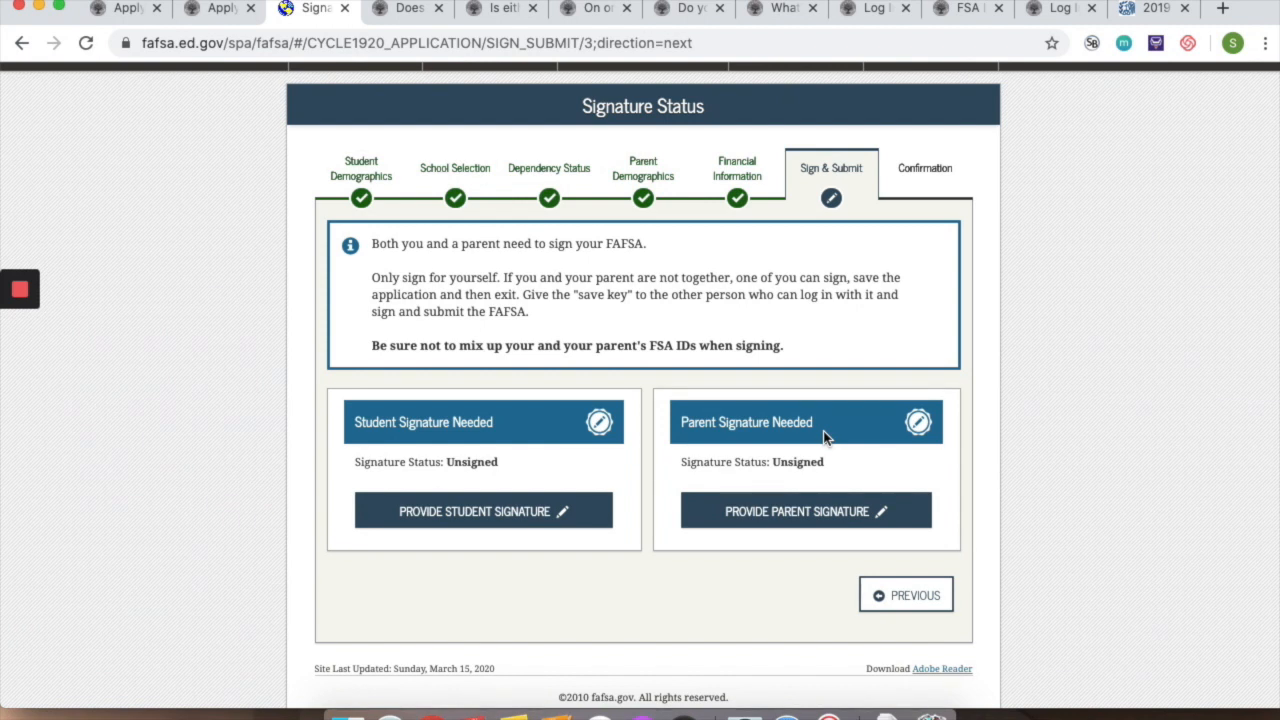
{"action": "scroll", "coordinate": [837, 386], "scroll_direction": "up", "scroll_amount": 1}
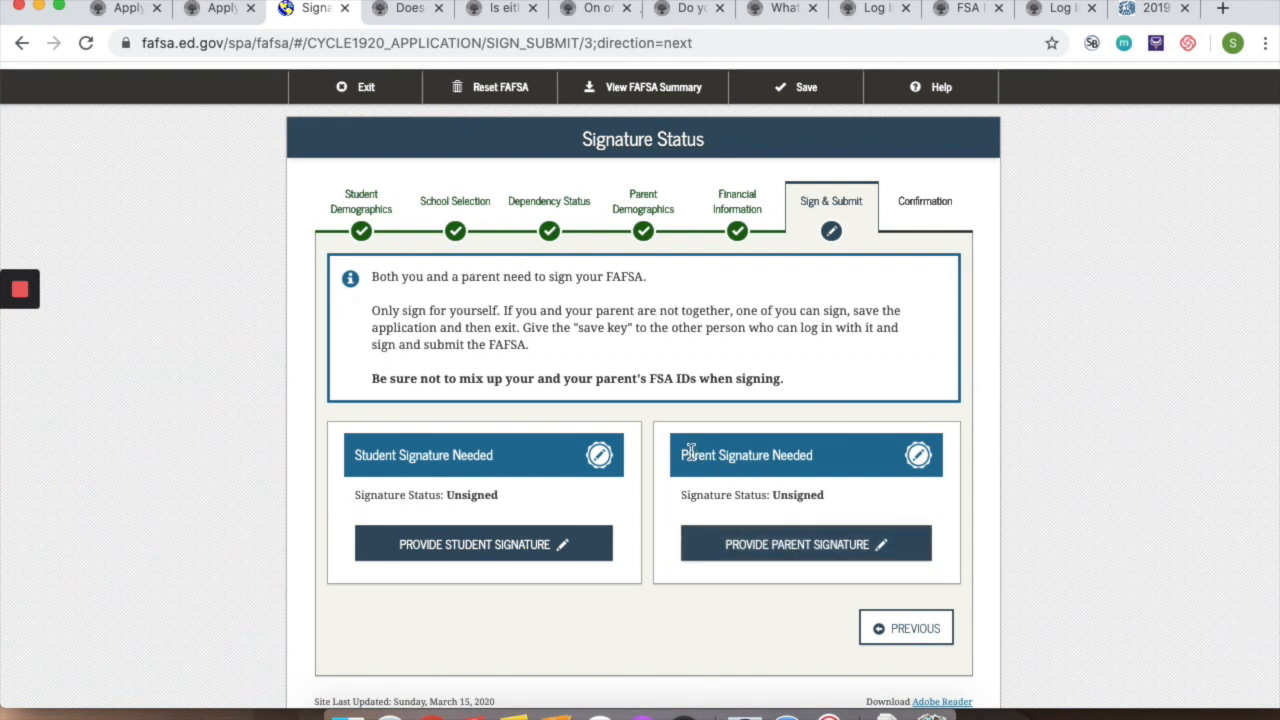
{"action": "left_click_drag", "start_coordinate": [682, 455], "coordinate": [797, 452]}
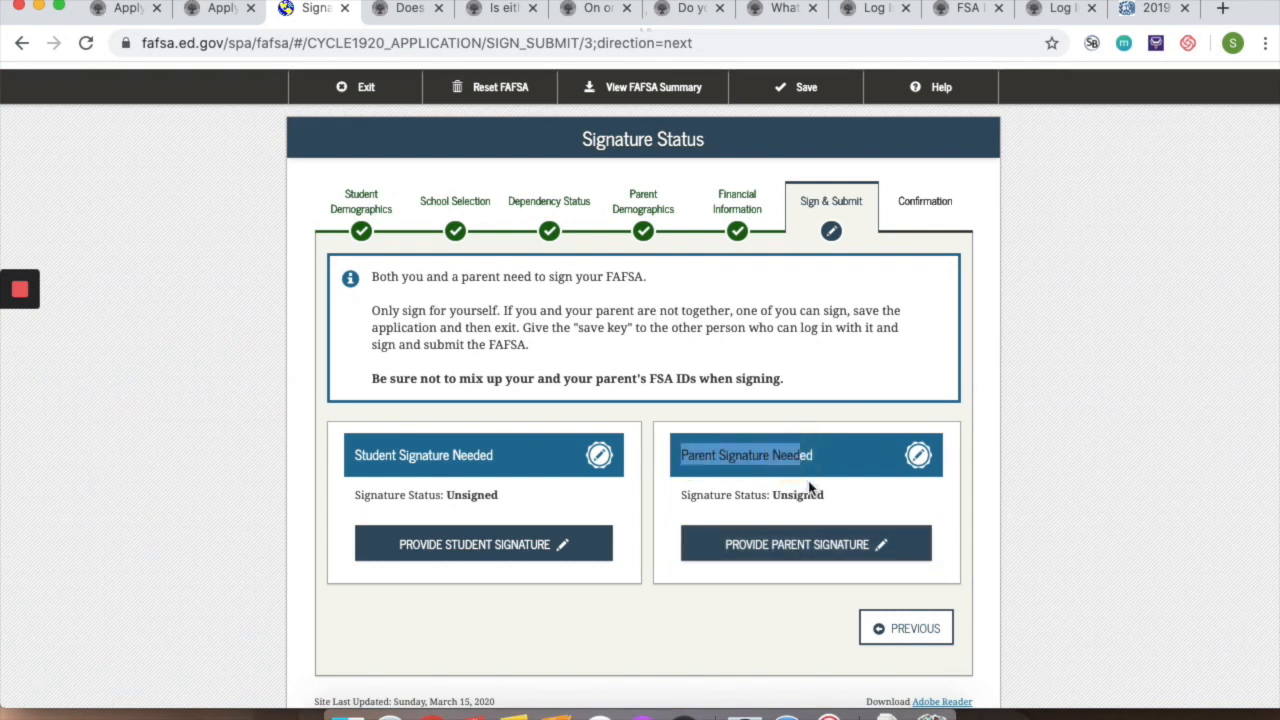
{"action": "triple_click", "coordinate": [808, 452]}
{"action": "left_click", "coordinate": [839, 453]}
{"action": "scroll", "coordinate": [839, 453], "scroll_direction": "up", "scroll_amount": 1}
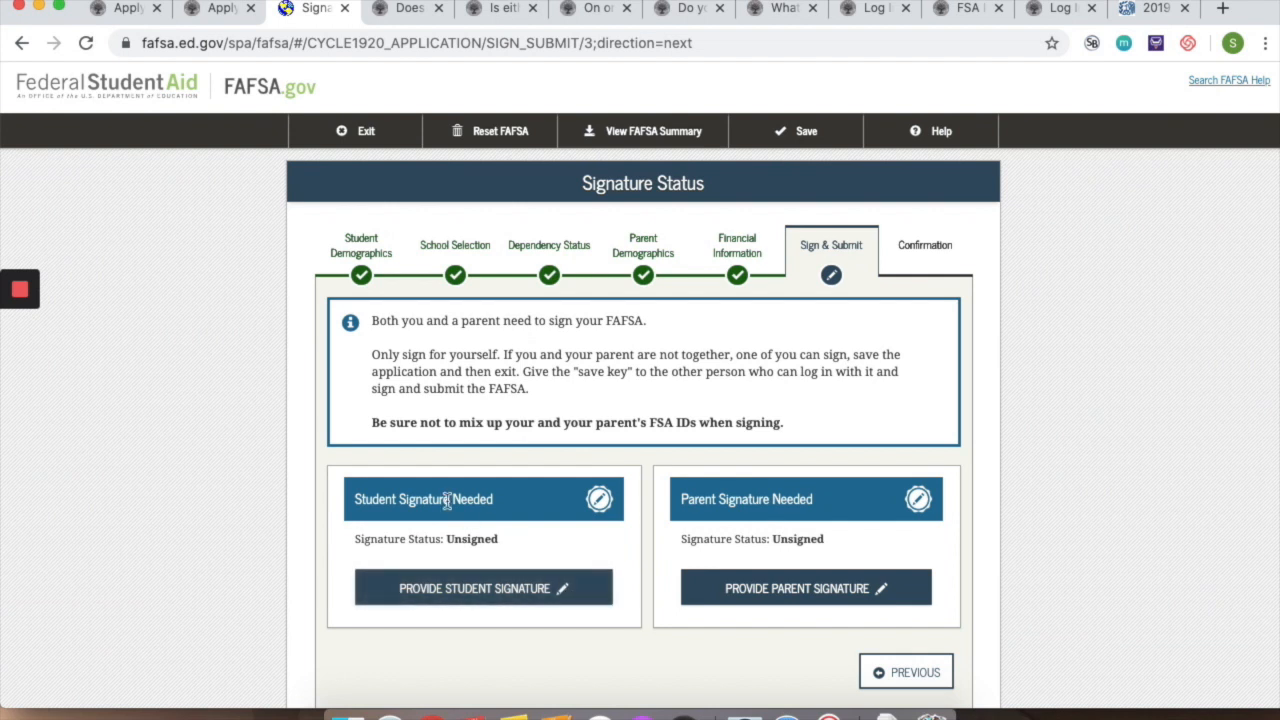
{"action": "scroll", "coordinate": [686, 500], "scroll_direction": "down", "scroll_amount": 1}
{"action": "scroll", "coordinate": [686, 500], "scroll_direction": "down", "scroll_amount": 2}
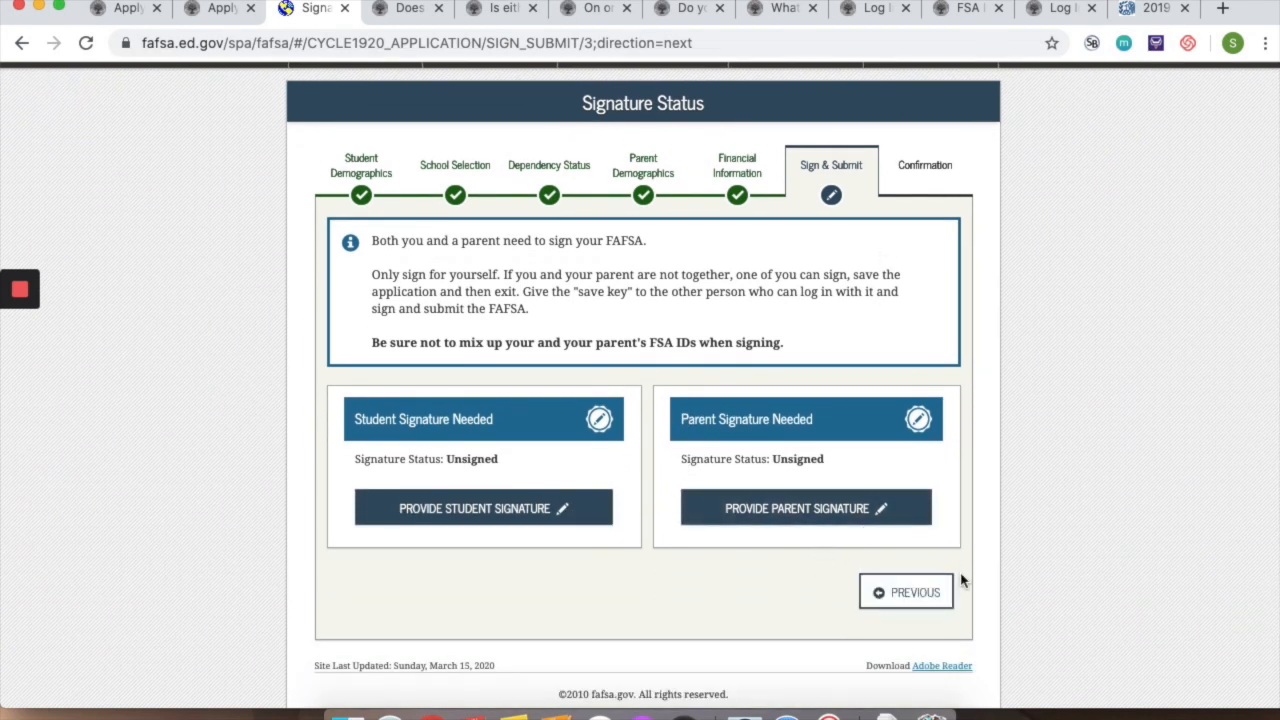
{"action": "scroll", "coordinate": [979, 241], "scroll_direction": "up", "scroll_amount": 2}
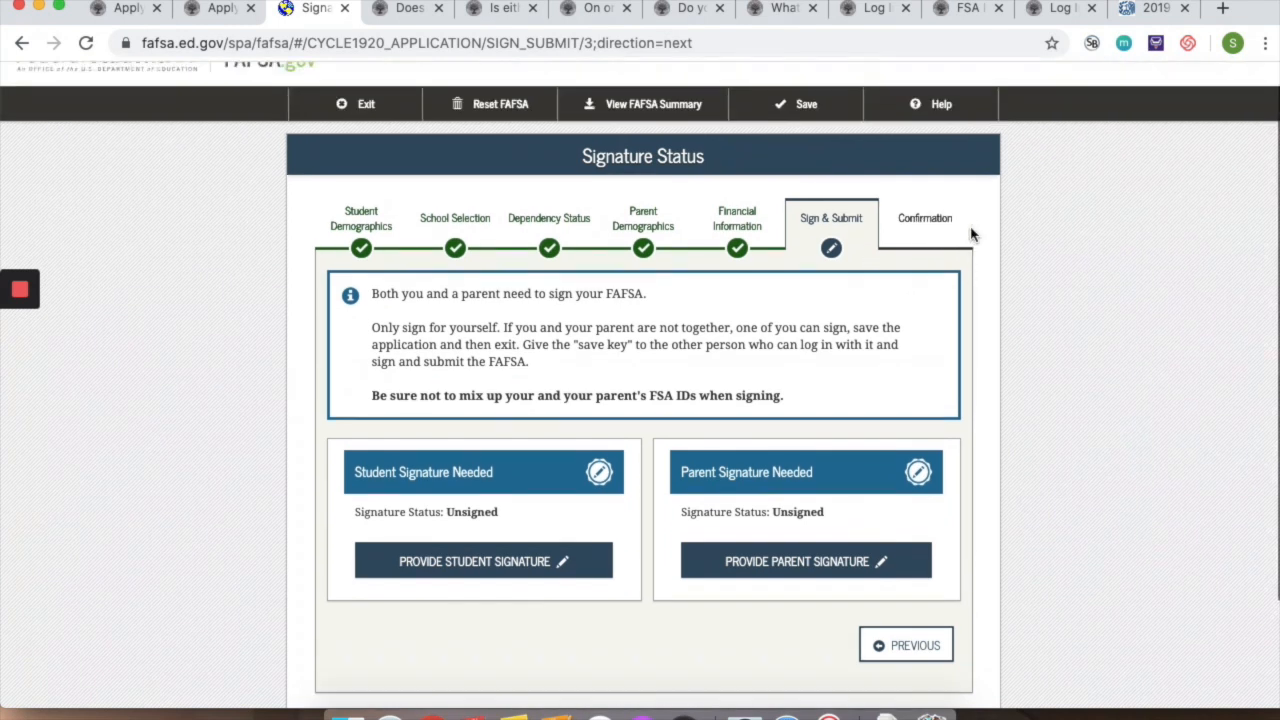